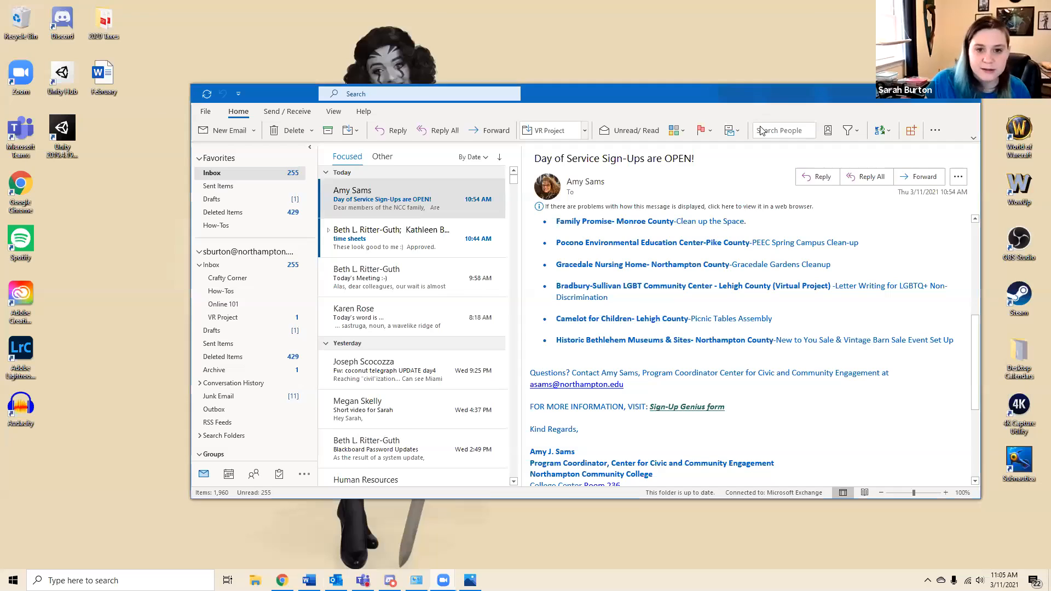
pyautogui.click(121, 579)
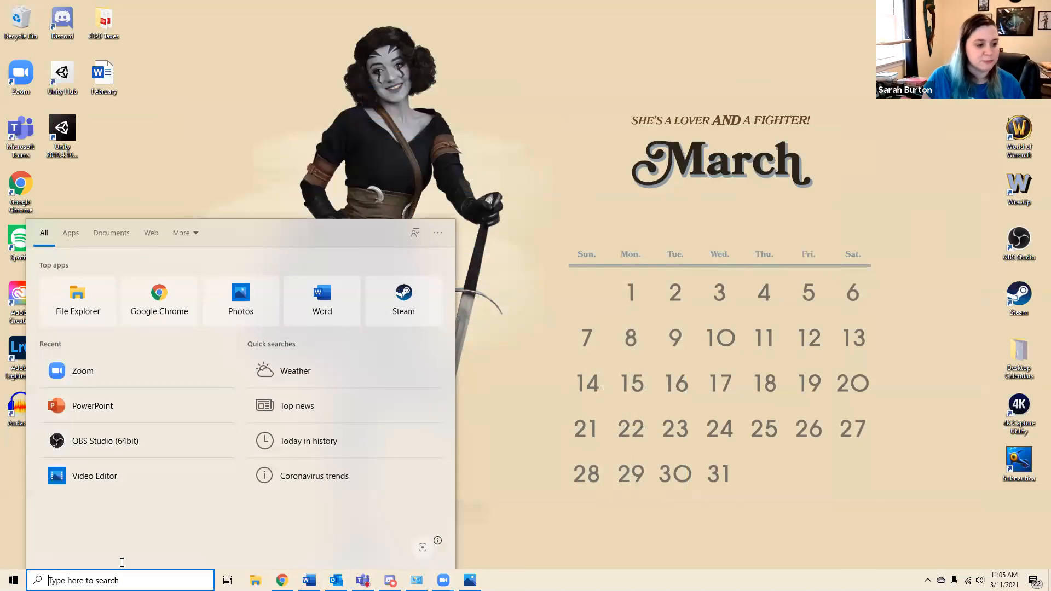
pyautogui.press('super')
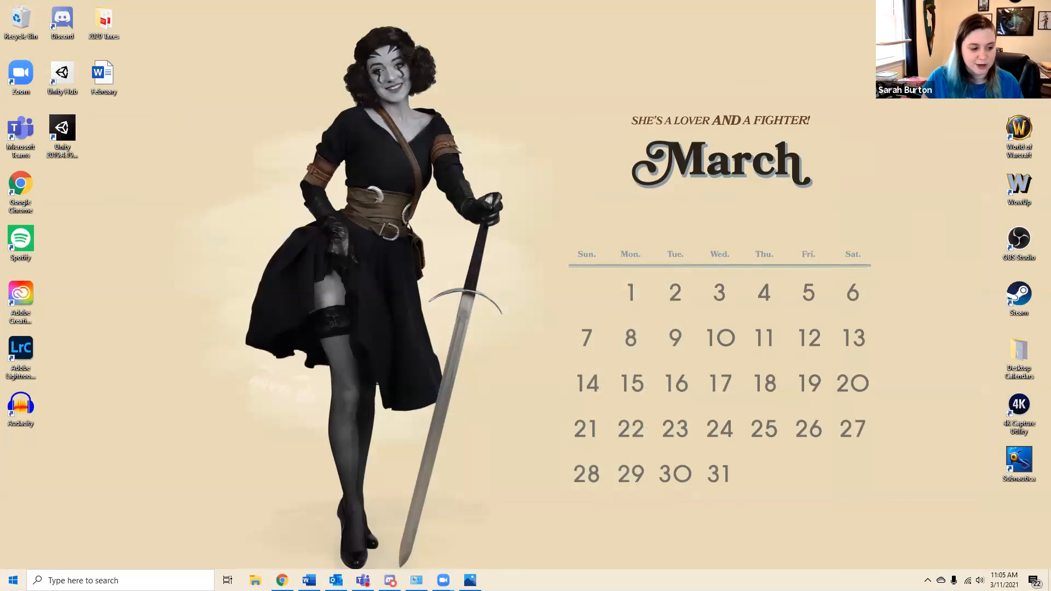
pyautogui.press('super')
pyautogui.press('super+s')
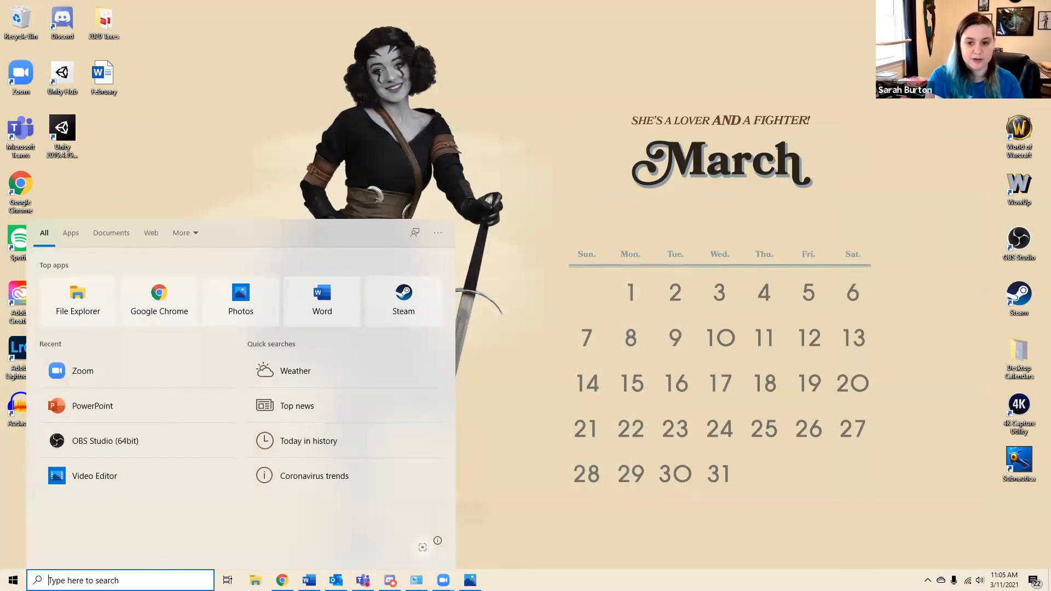
pyautogui.write('g')
pyautogui.press('BackSpace')
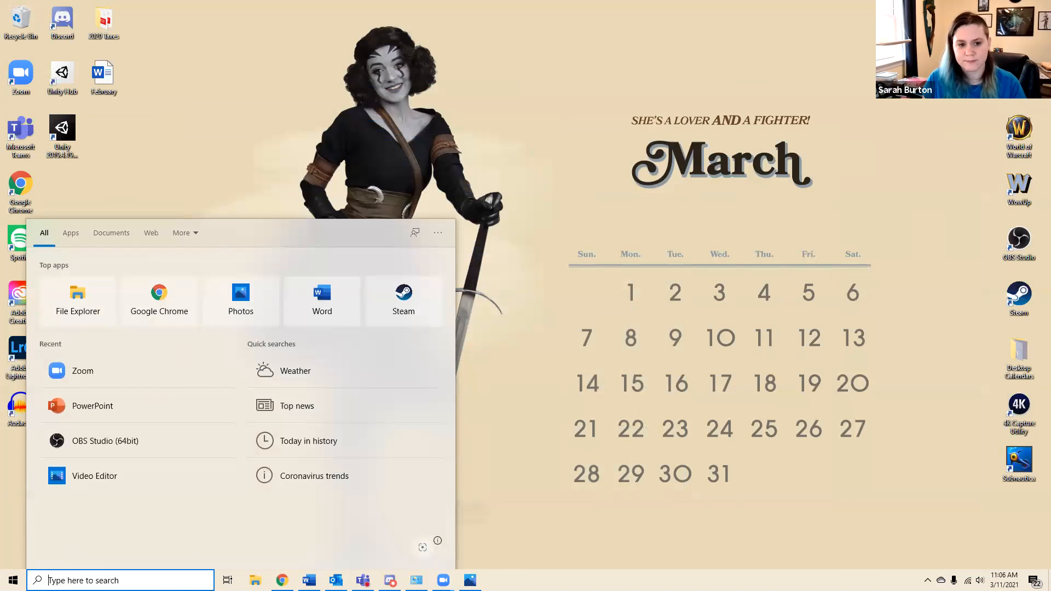
pyautogui.click(667, 246)
# Search Windows for "video" and open the Video Editor app
pyautogui.press('super+s')
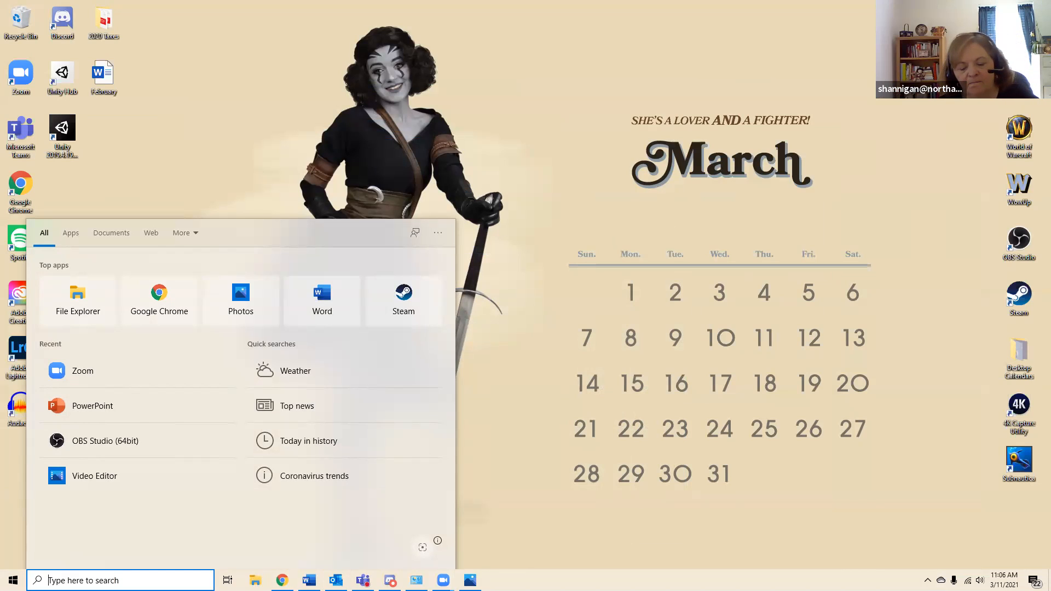
pyautogui.write('video')
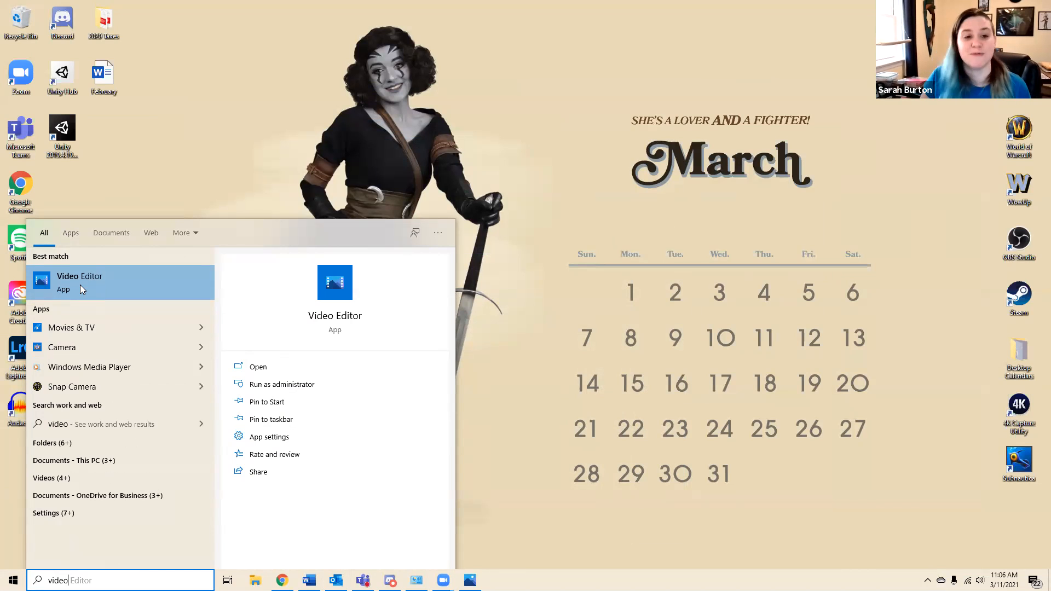
pyautogui.click(80, 286)
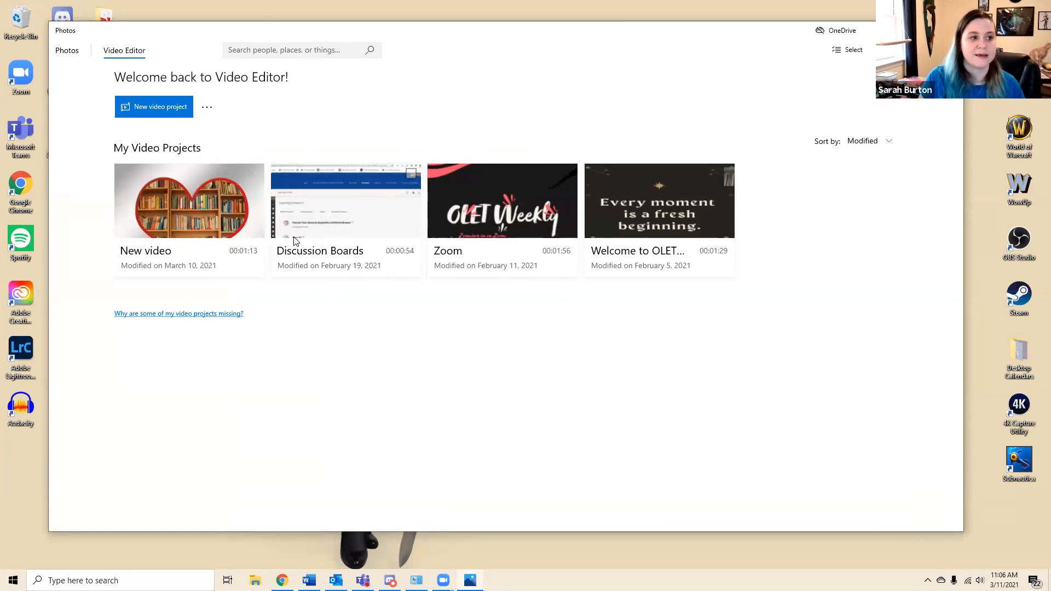
# View the photo collection, return to the video projects page and dismiss the search tip
pyautogui.click(67, 51)
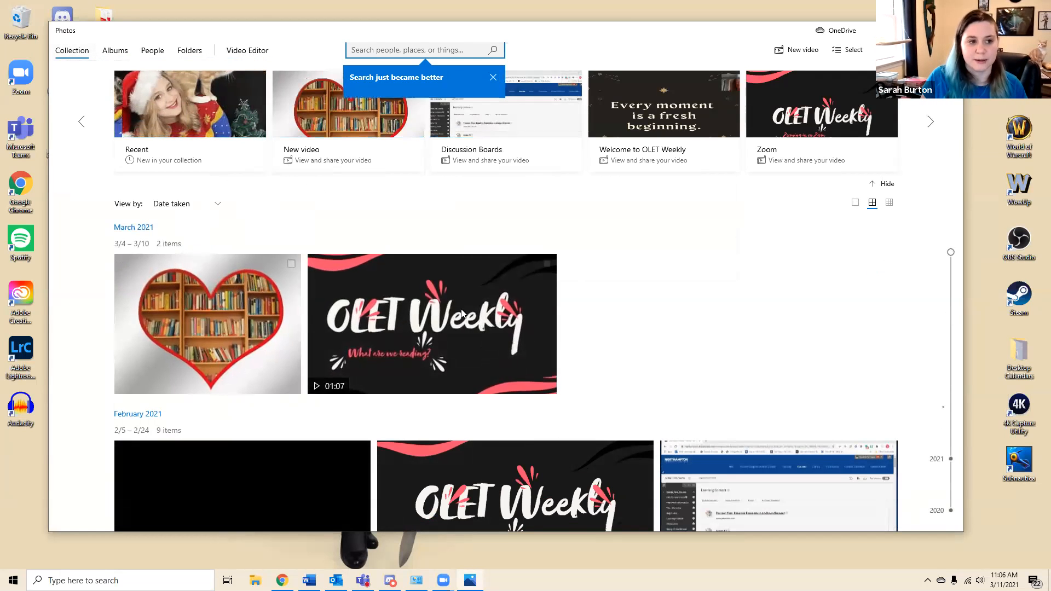
pyautogui.click(249, 50)
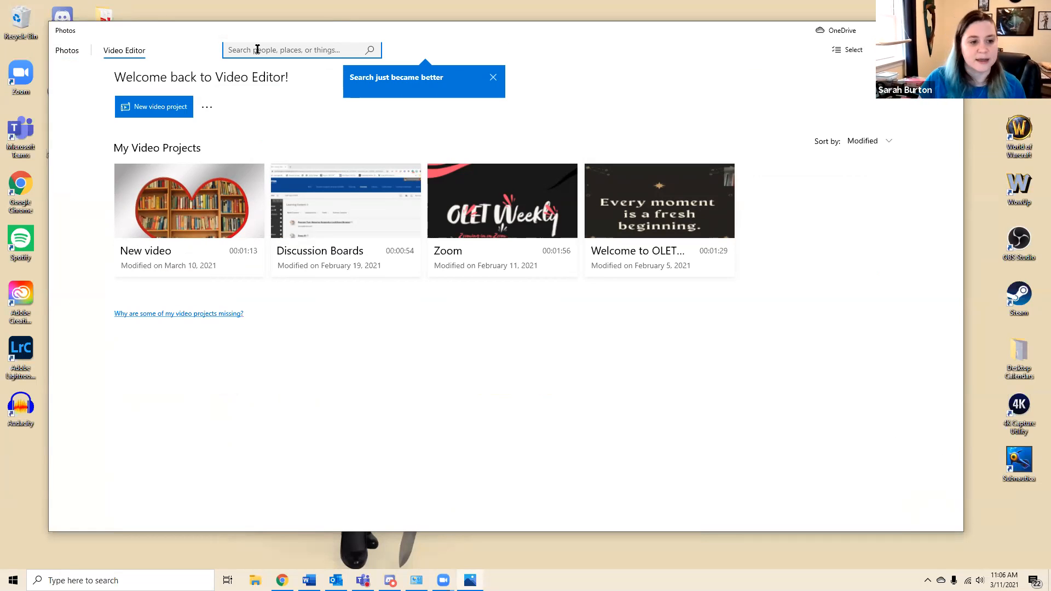
pyautogui.click(493, 78)
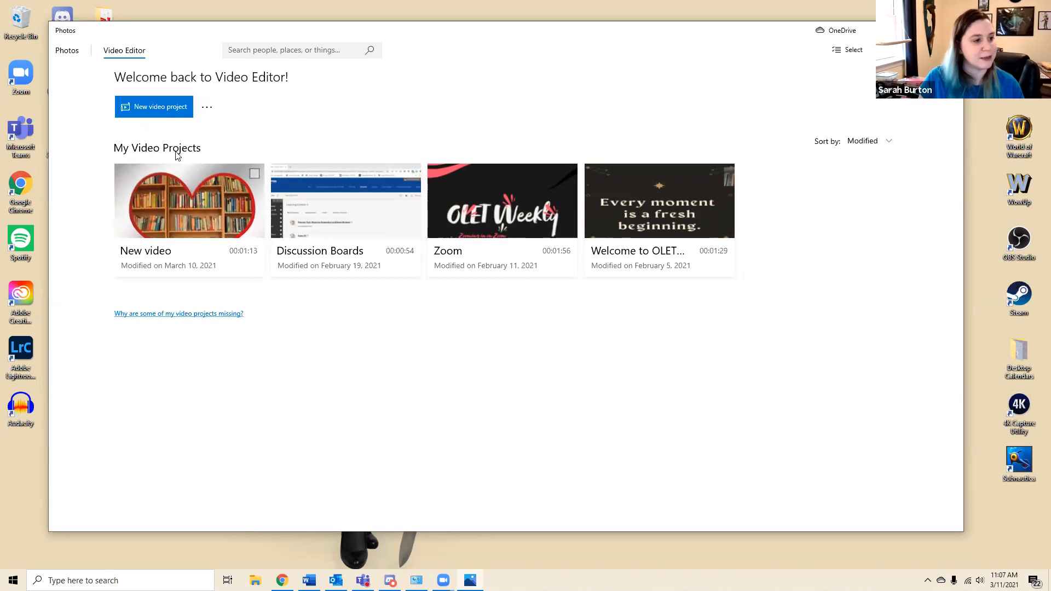
# Create a new blank video project named "Training Video"
pyautogui.click(138, 108)
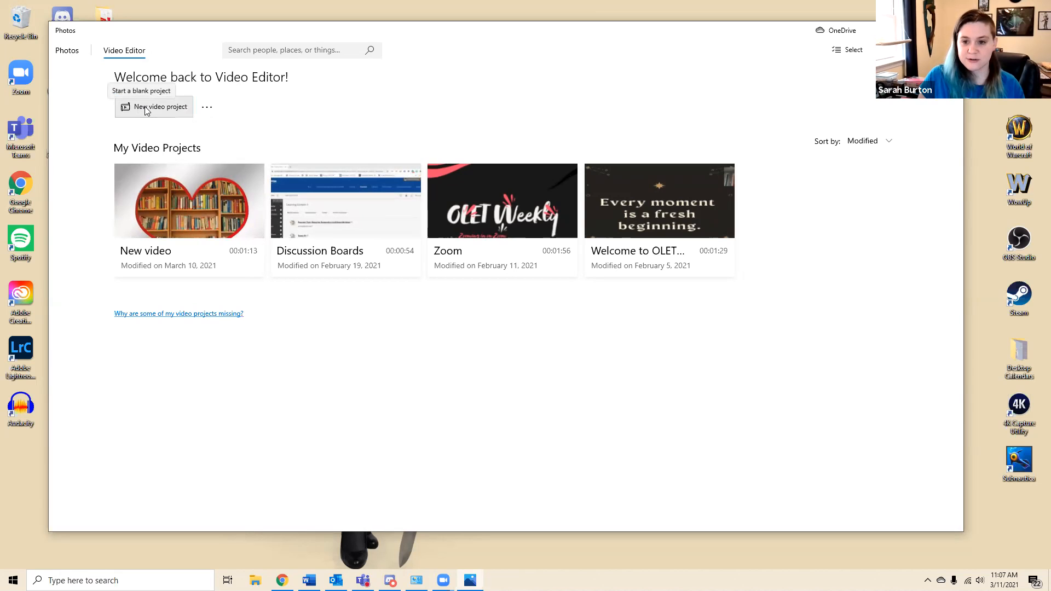
pyautogui.click(145, 108)
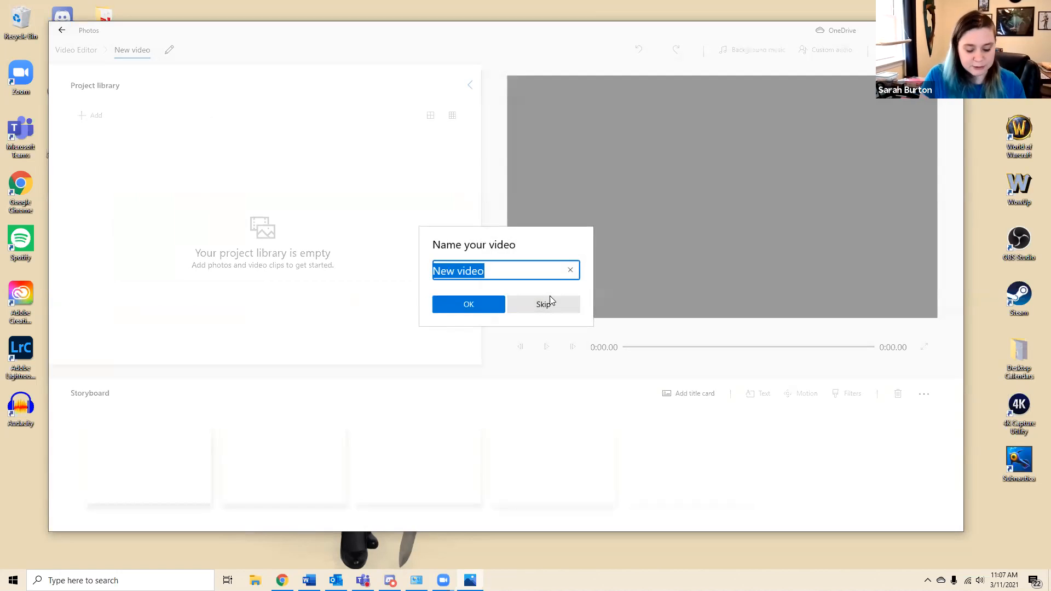
pyautogui.write('Training Video')
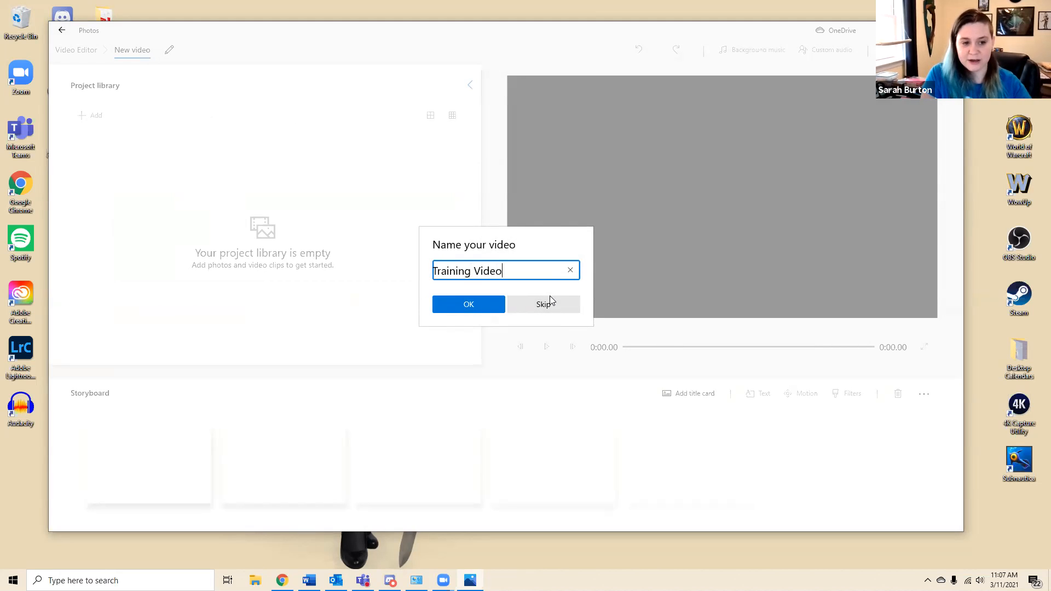
pyautogui.click(455, 305)
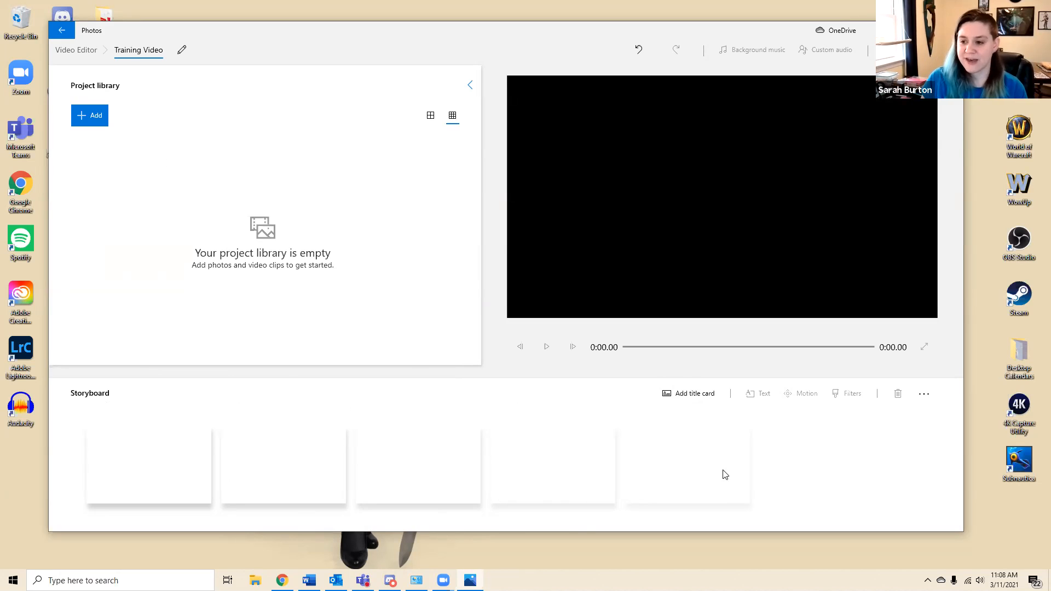
# Add the web picture of two kittens playing in the grass, from the Cats category, to the project library
pyautogui.click(84, 120)
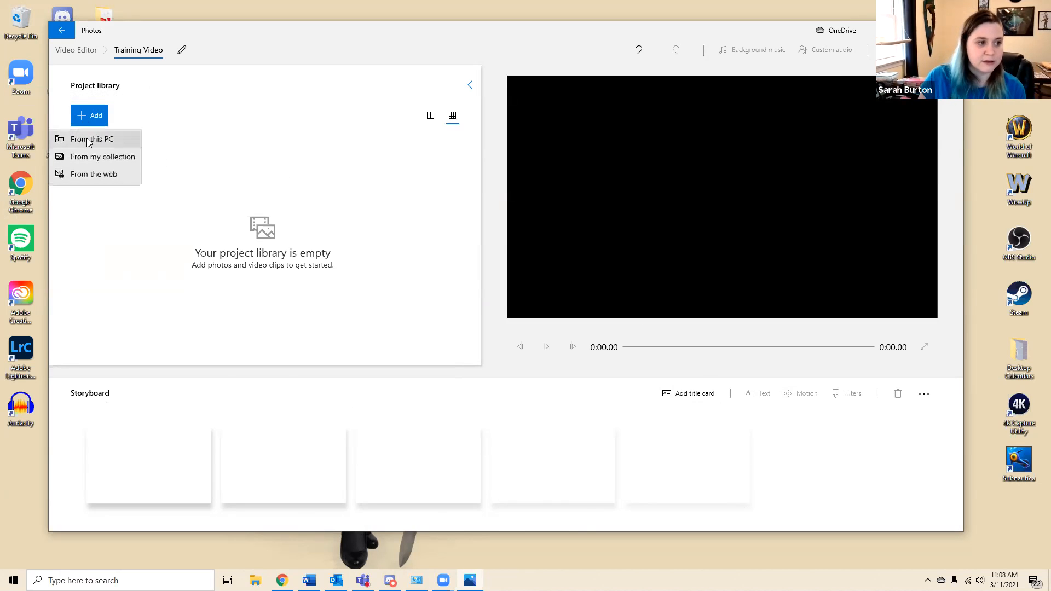
pyautogui.click(101, 176)
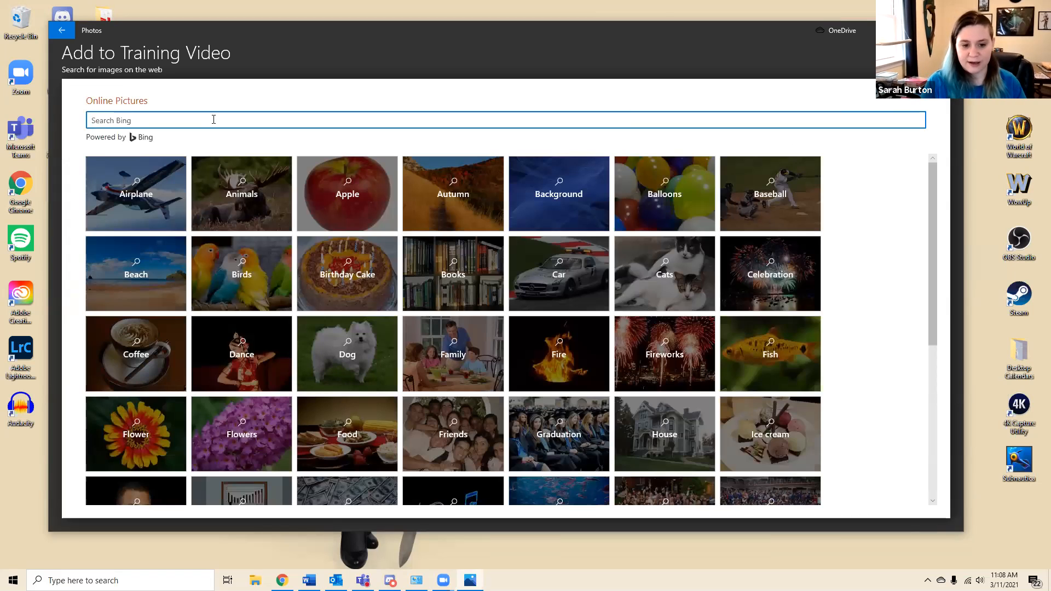
pyautogui.click(680, 290)
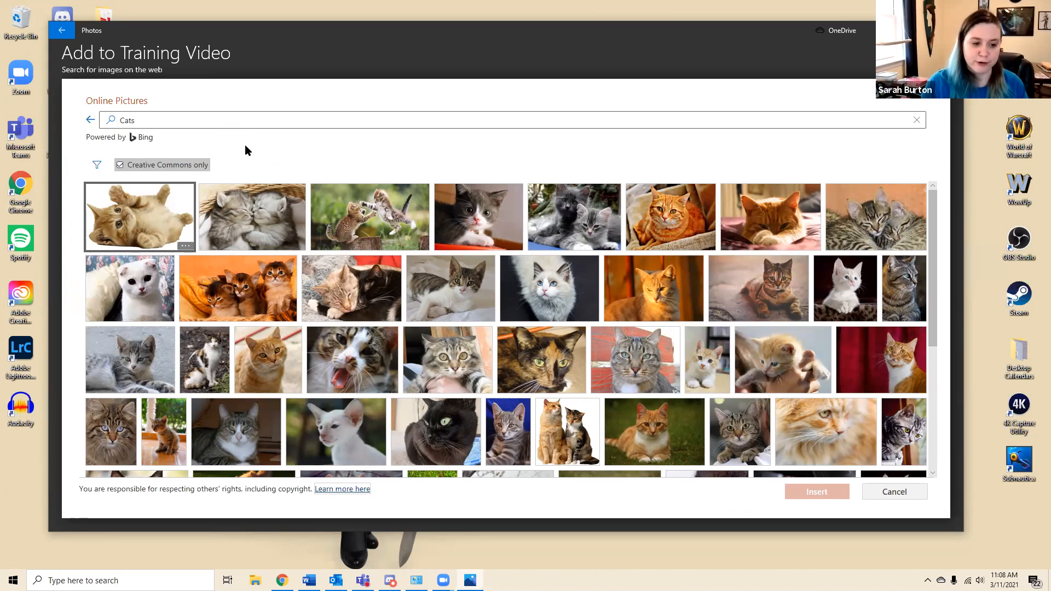
pyautogui.click(385, 222)
pyautogui.click(824, 492)
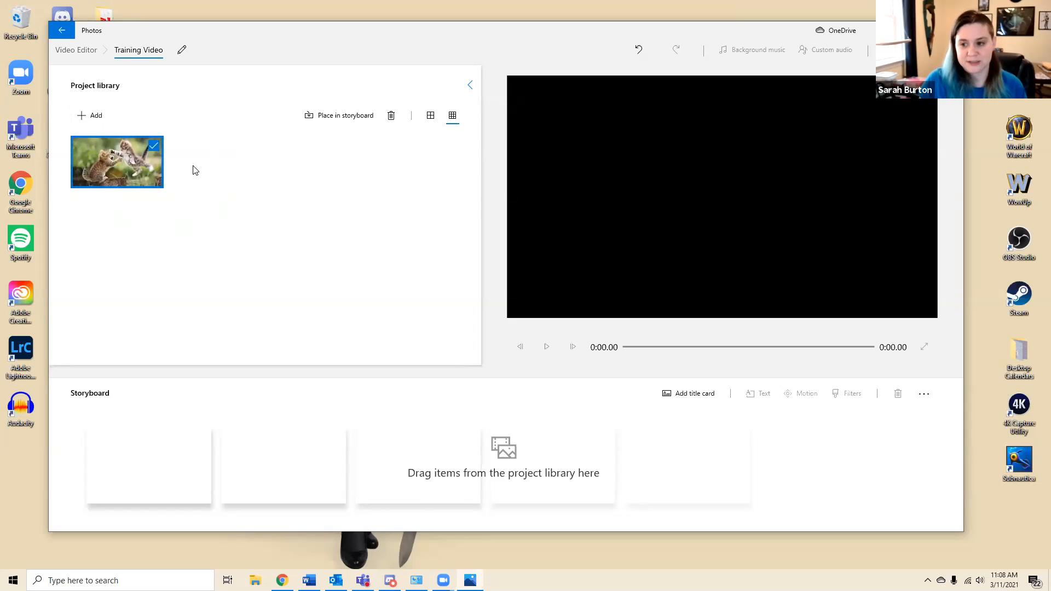
# Add animals-05, Better Version and What not to do from Documents > Northampton > Video Best Practices to the project library and deselect them
pyautogui.click(93, 115)
pyautogui.click(89, 140)
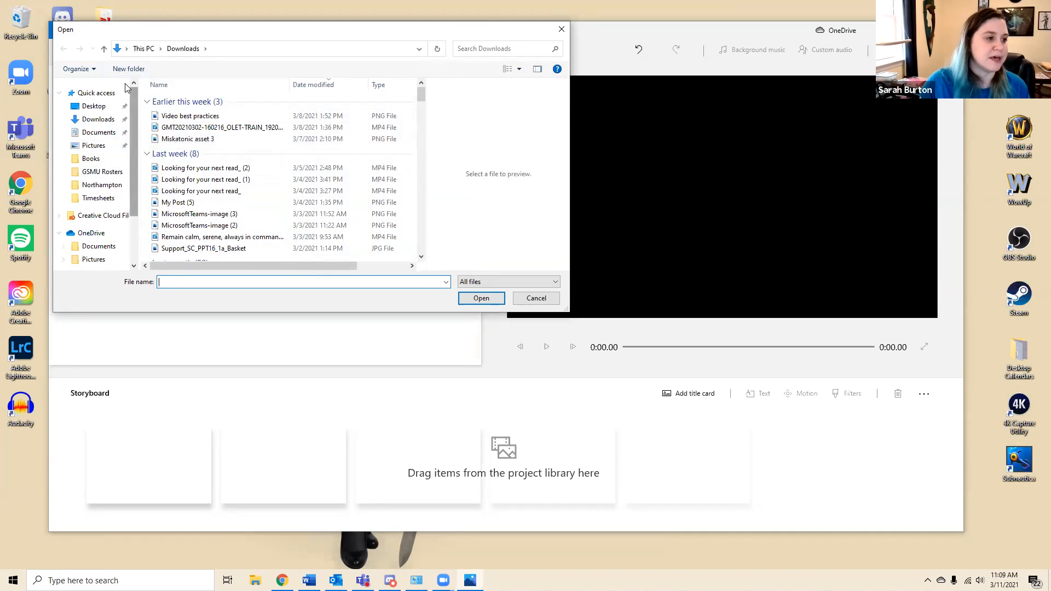
pyautogui.click(99, 136)
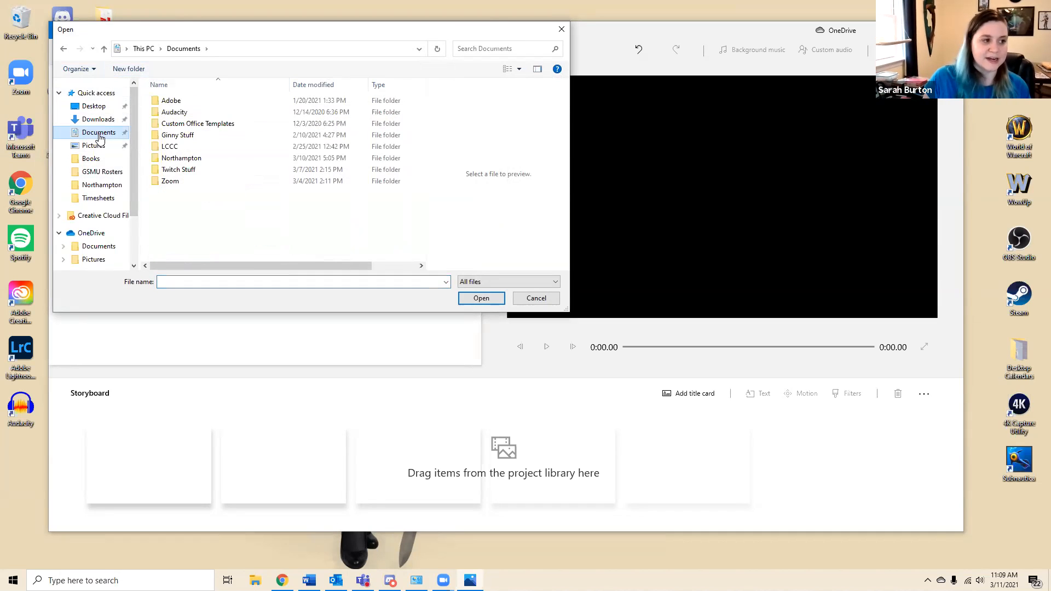
pyautogui.doubleClick(183, 158)
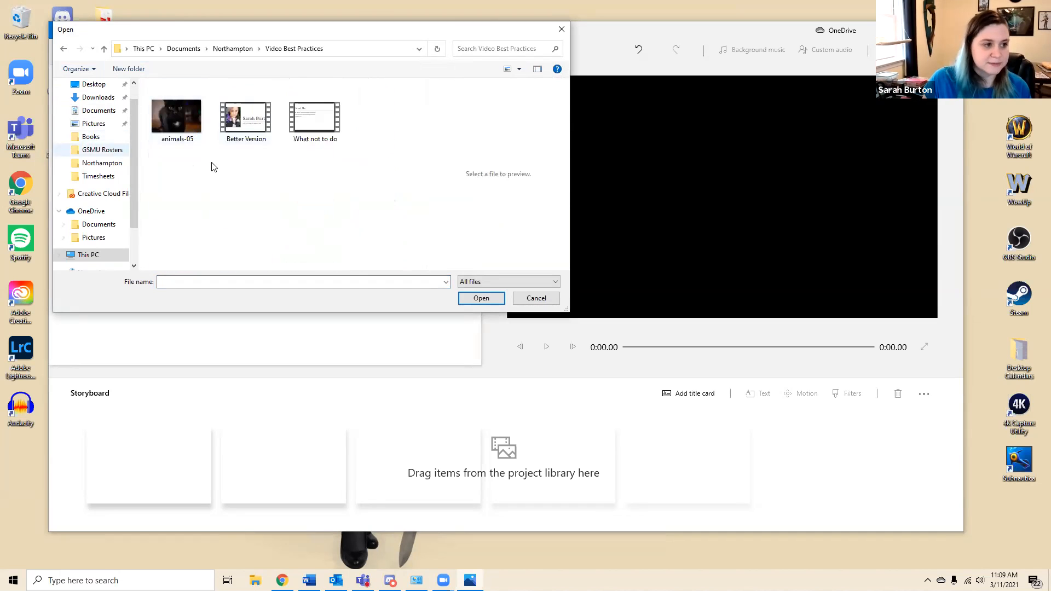
pyautogui.moveTo(361, 177); pyautogui.dragTo(335, 127)
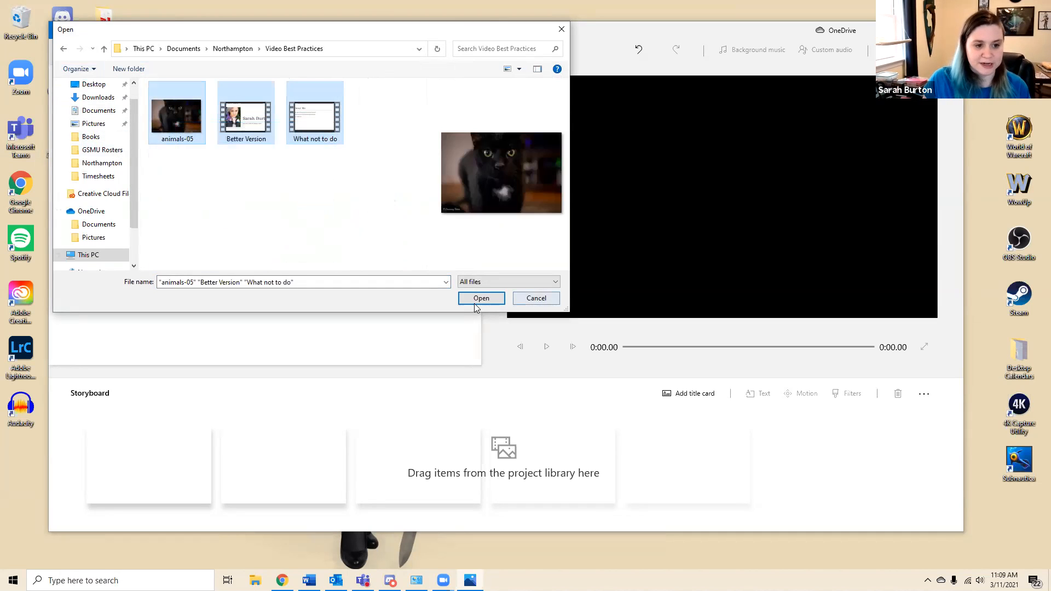
pyautogui.click(475, 300)
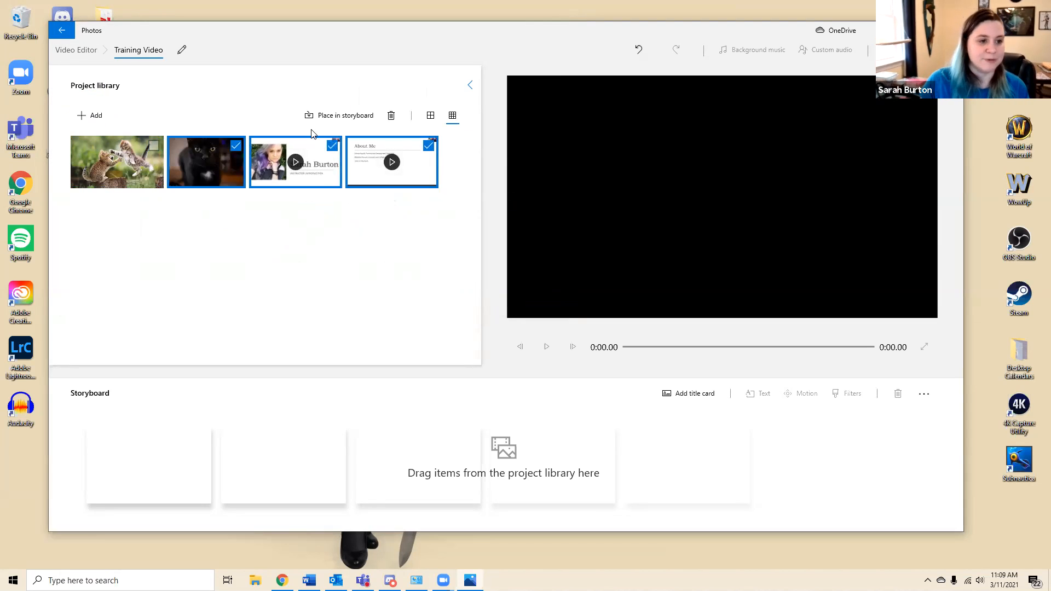
pyautogui.click(345, 246)
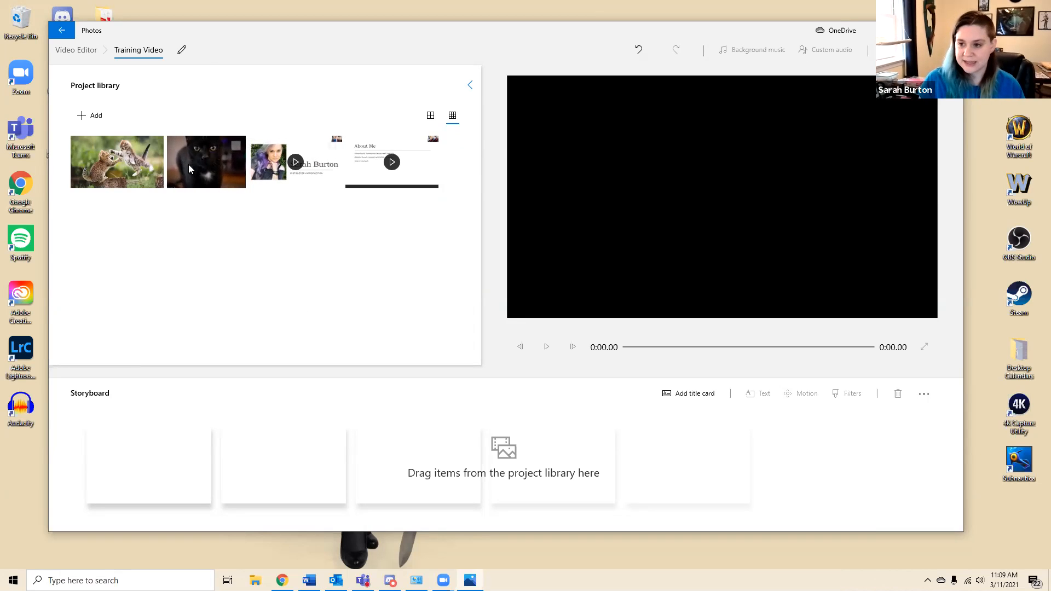
# Place the Better Version clip in the first storyboard slot and scrub its preview from near the start to about 1:53
pyautogui.moveTo(301, 171); pyautogui.dragTo(171, 462)
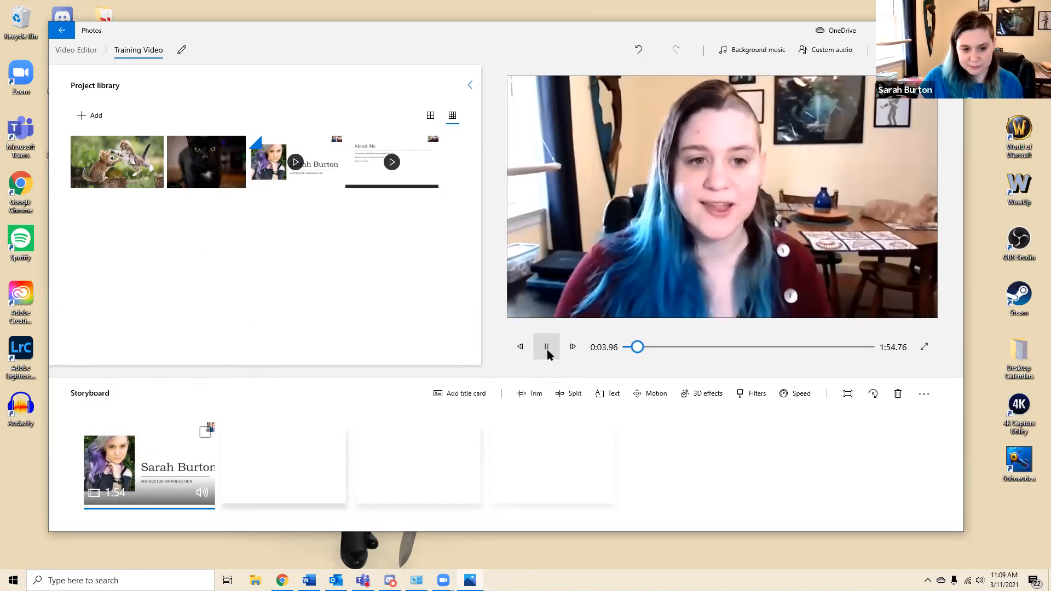
pyautogui.click(547, 349)
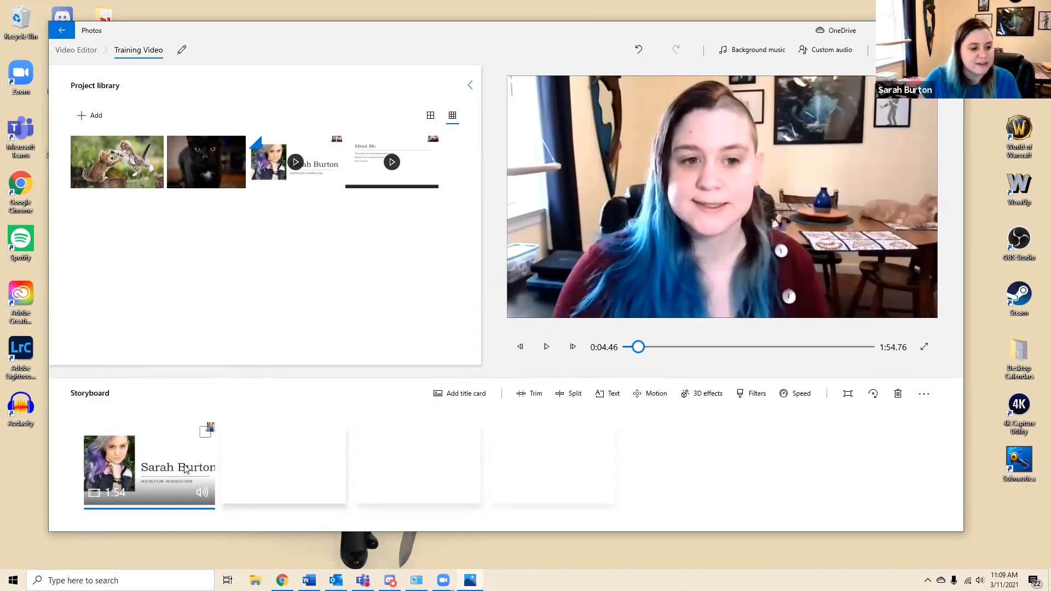
pyautogui.click(627, 348)
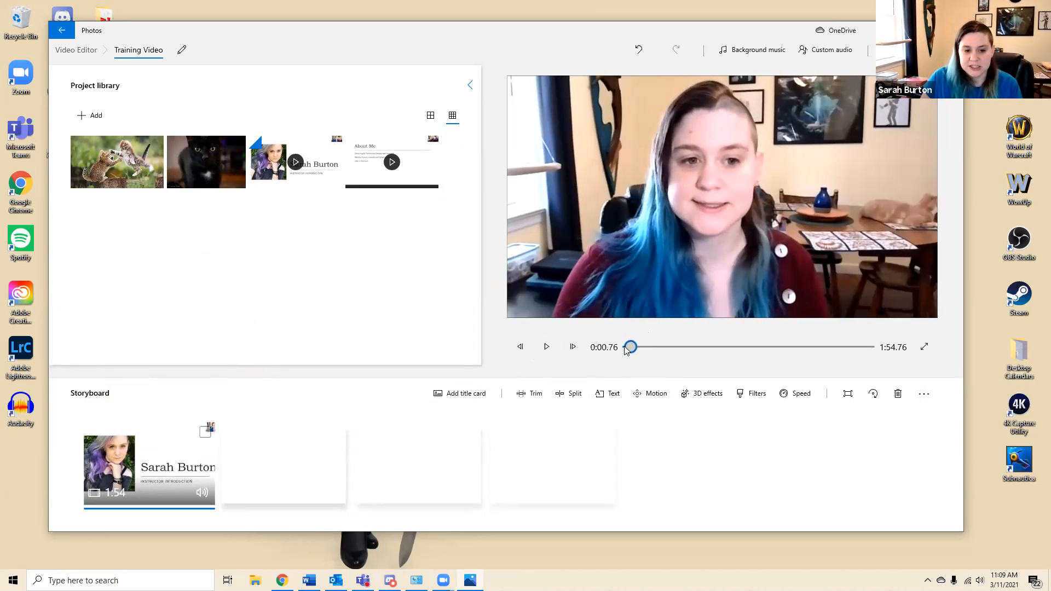
pyautogui.moveTo(629, 347); pyautogui.dragTo(864, 352)
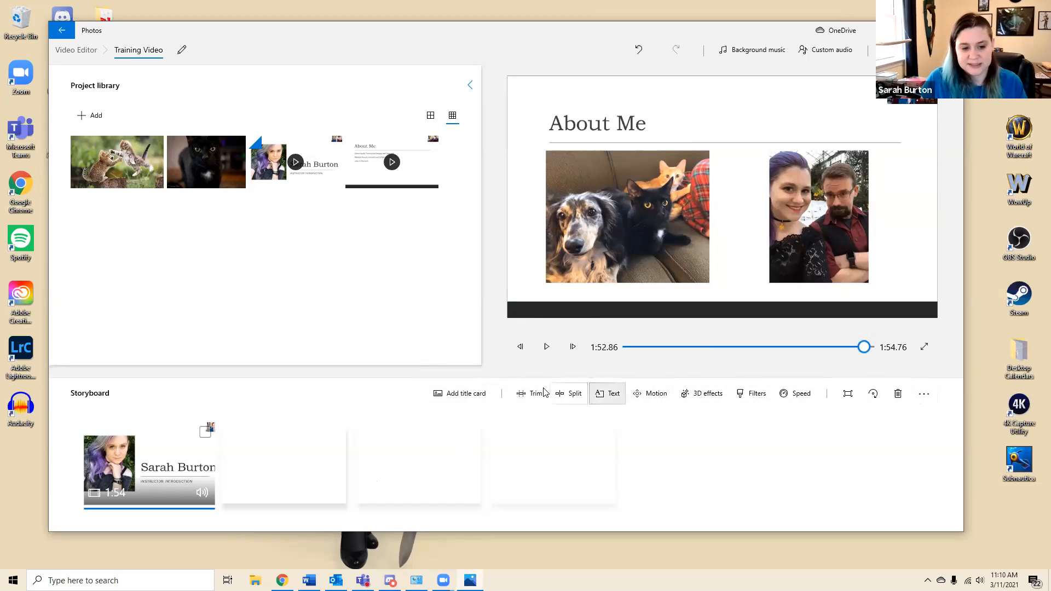
# Try trimming the Better Version clip to start at 0:05.76 and end at 1:37.20, and discard the changes
pyautogui.click(537, 404)
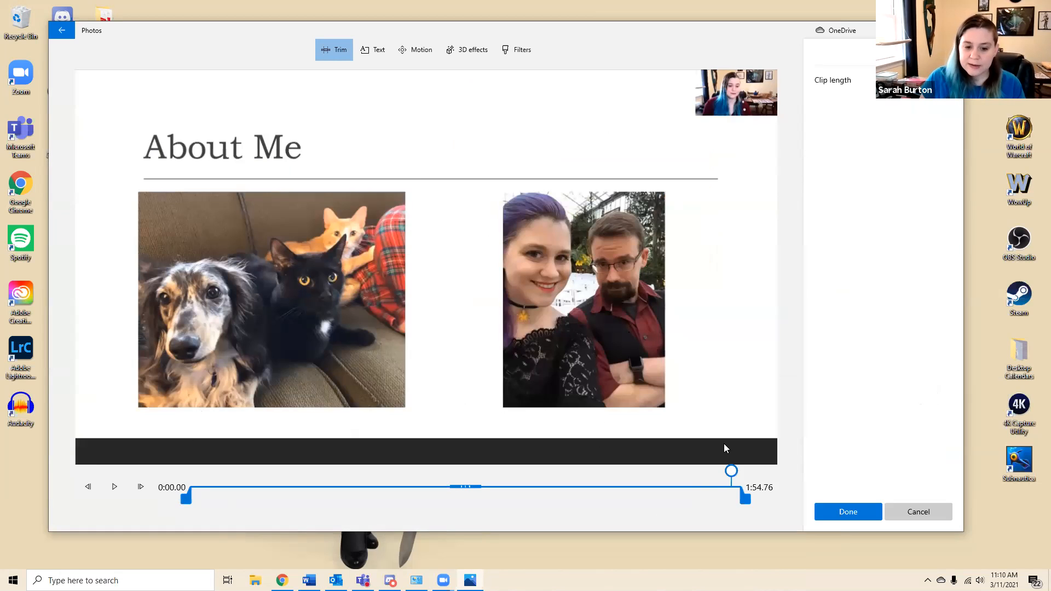
pyautogui.moveTo(184, 499)
pyautogui.mouseDown()
pyautogui.moveTo(192, 498)
pyautogui.moveTo(183, 498)
pyautogui.mouseUp()
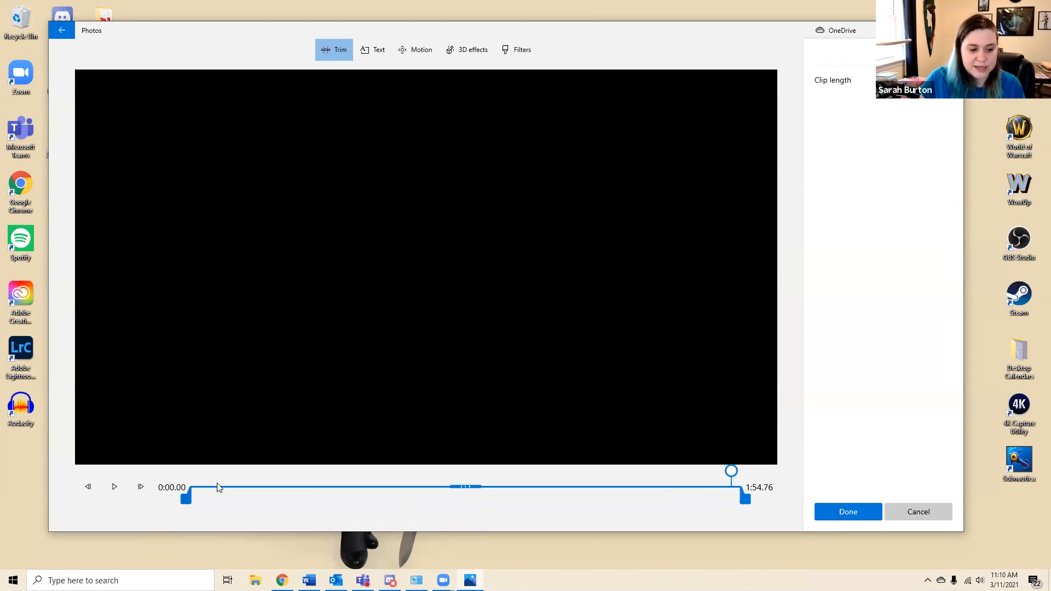
pyautogui.moveTo(744, 498); pyautogui.dragTo(660, 498)
pyautogui.moveTo(188, 496); pyautogui.dragTo(215, 502)
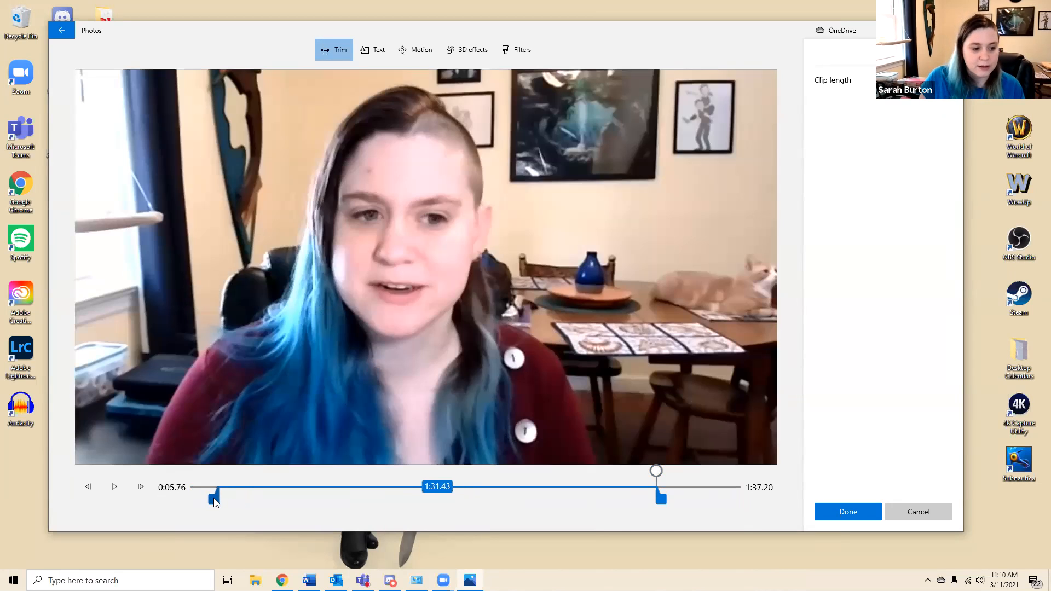
pyautogui.click(665, 499)
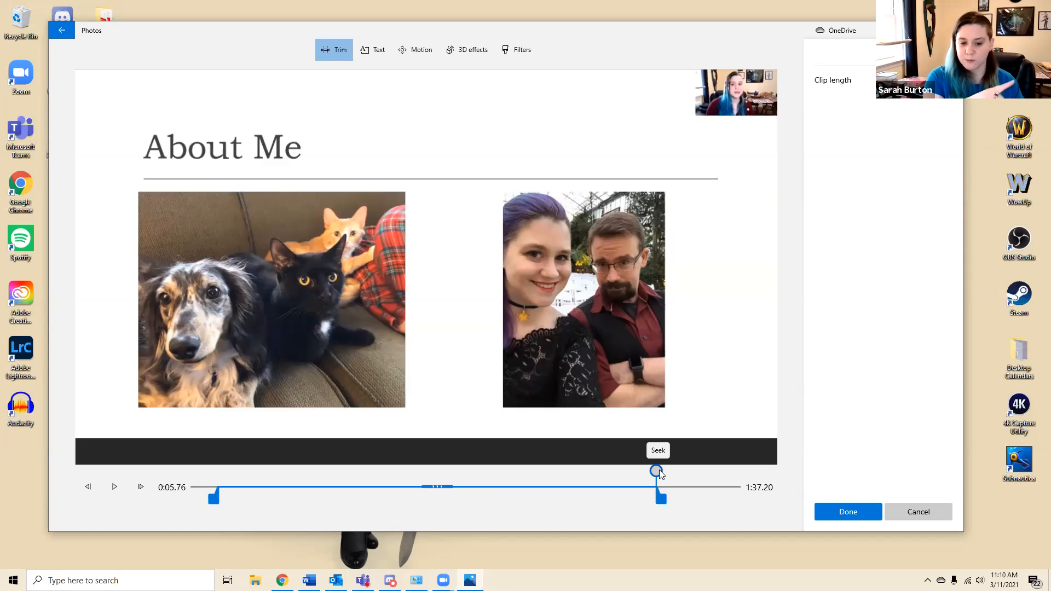
pyautogui.click(925, 514)
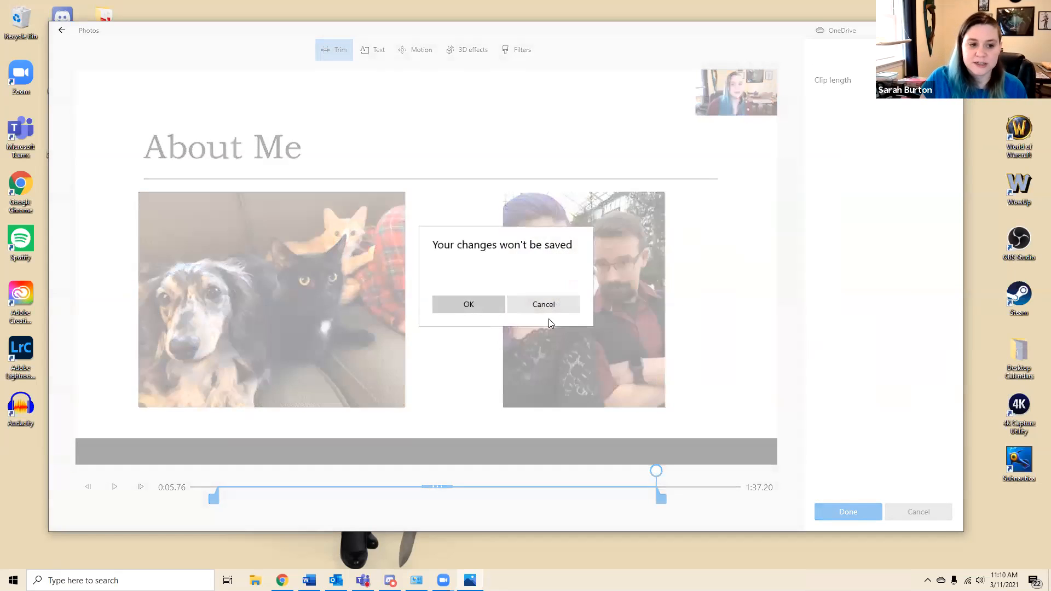
pyautogui.click(484, 307)
# Trim the Better Version clip to start at 0:08.13, keeping its original end point, and apply the trim
pyautogui.moveTo(764, 348); pyautogui.dragTo(642, 348)
pyautogui.click(556, 348)
pyautogui.click(547, 348)
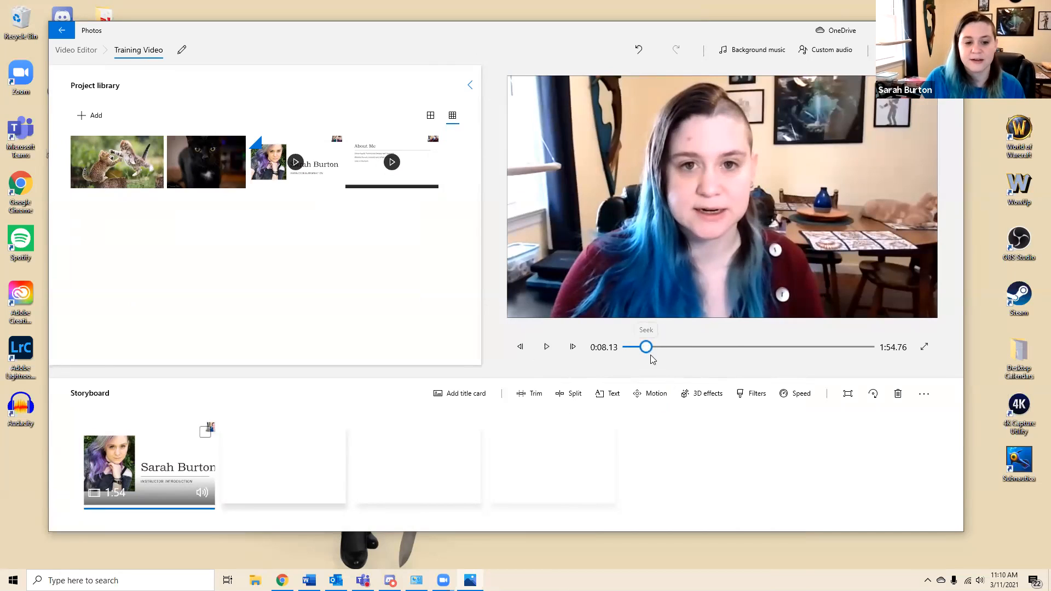
pyautogui.click(530, 405)
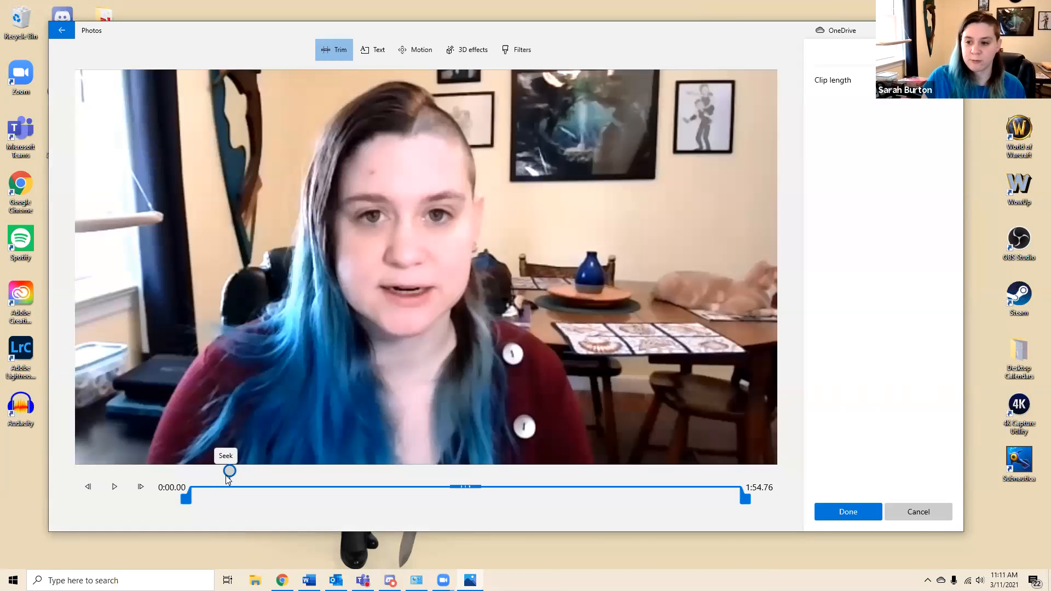
pyautogui.moveTo(181, 504); pyautogui.dragTo(228, 503)
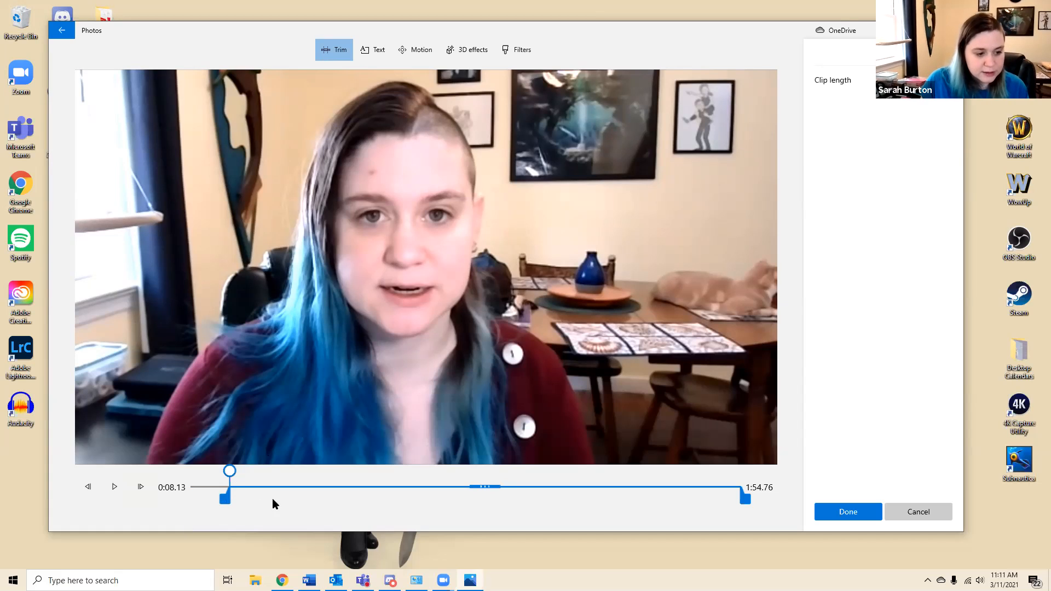
pyautogui.moveTo(745, 499)
pyautogui.mouseDown()
pyautogui.moveTo(319, 498)
pyautogui.moveTo(755, 512)
pyautogui.mouseUp()
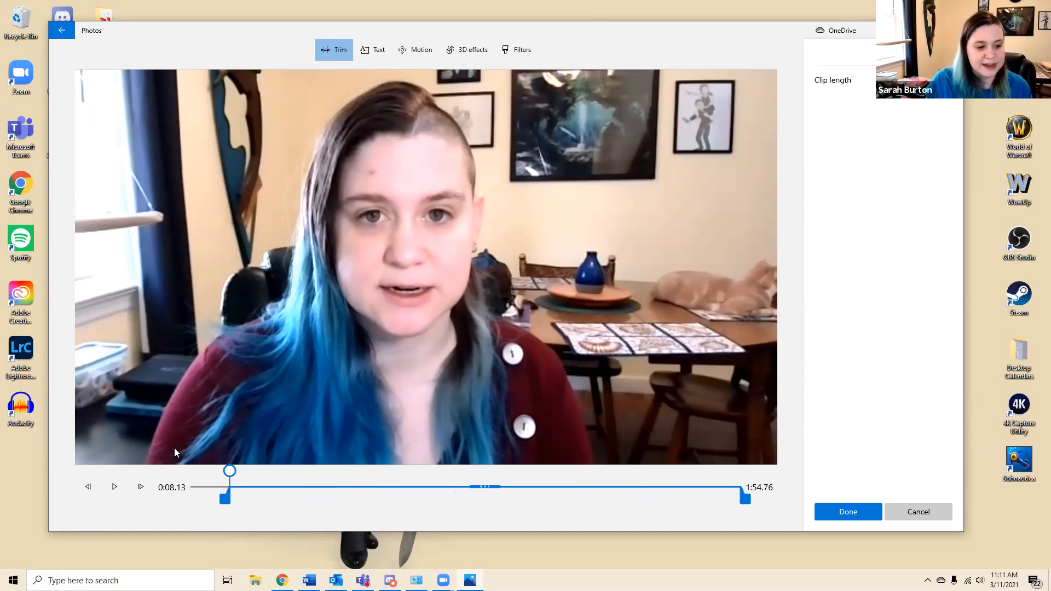
pyautogui.moveTo(226, 500)
pyautogui.mouseDown()
pyautogui.moveTo(203, 503)
pyautogui.moveTo(251, 499)
pyautogui.moveTo(206, 498)
pyautogui.moveTo(234, 504)
pyautogui.mouseUp()
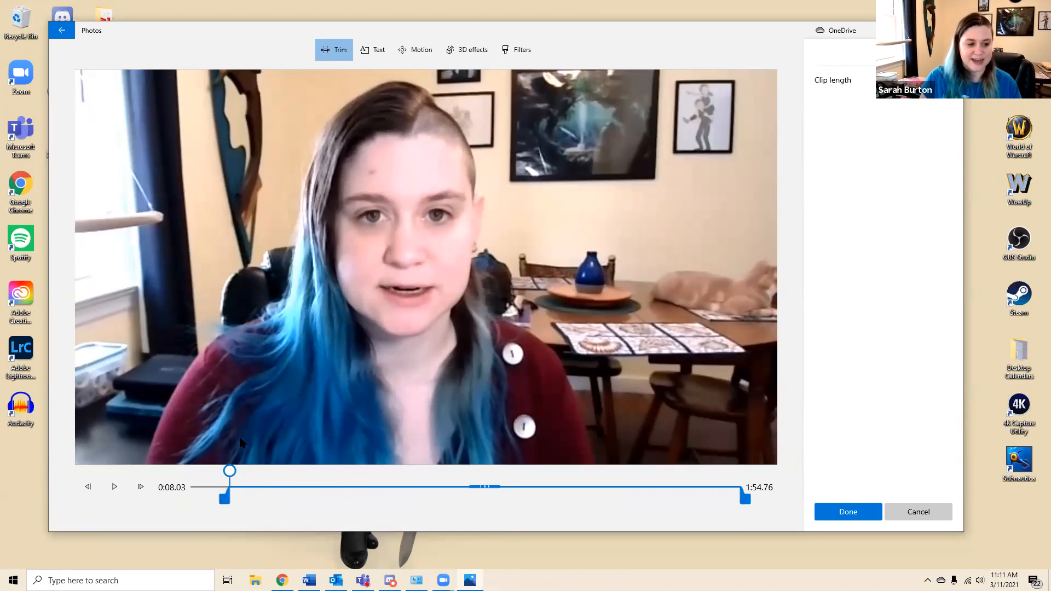
pyautogui.moveTo(225, 498); pyautogui.dragTo(227, 498)
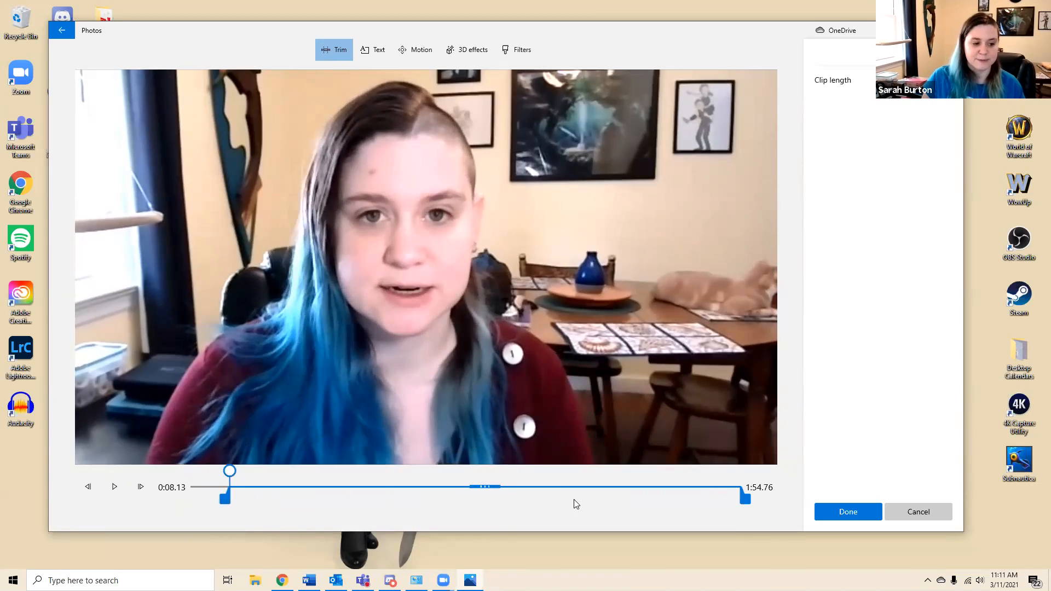
pyautogui.click(853, 511)
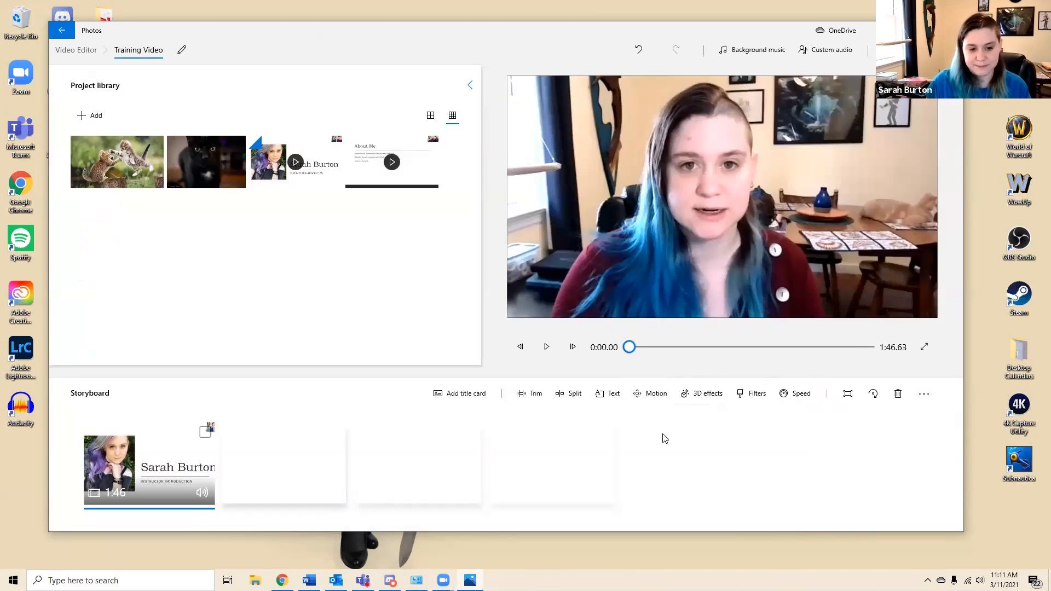
# Split the trimmed Better Version clip in two at 0:33.63, playing the preview to find the split point
pyautogui.click(574, 401)
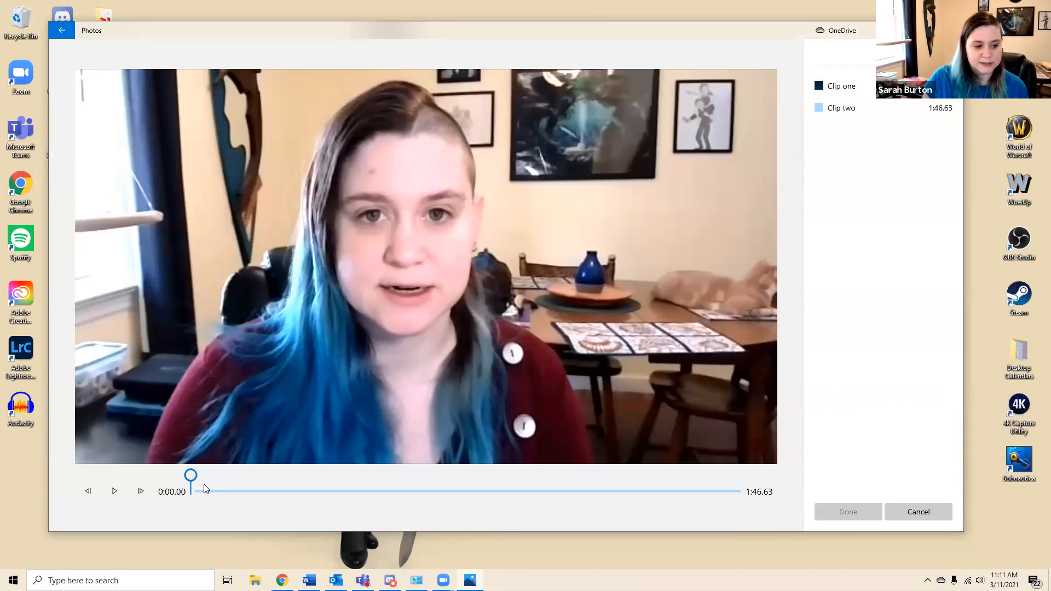
pyautogui.moveTo(191, 477); pyautogui.dragTo(340, 476)
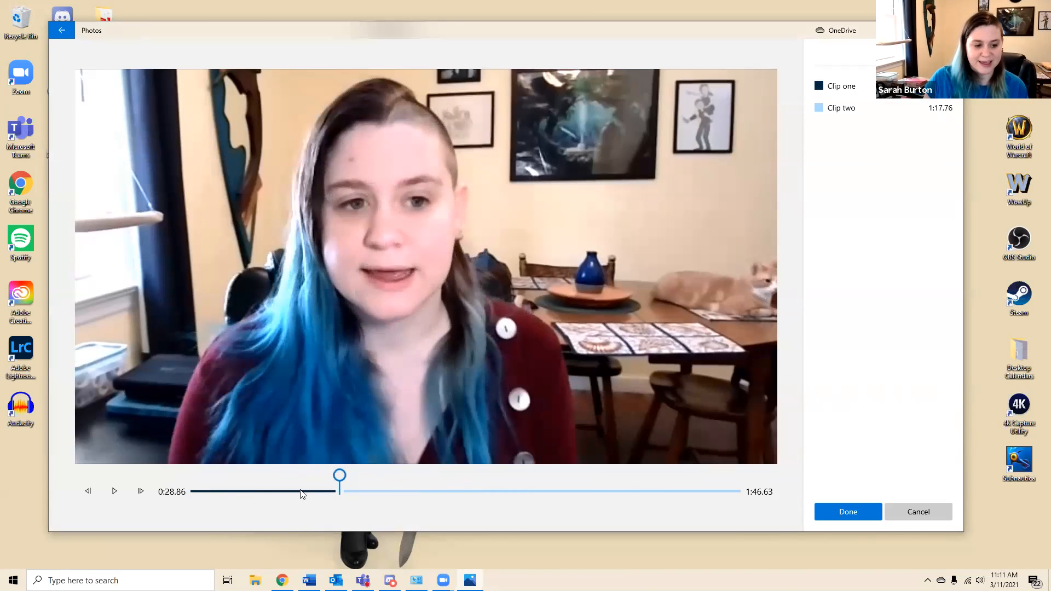
pyautogui.click(123, 492)
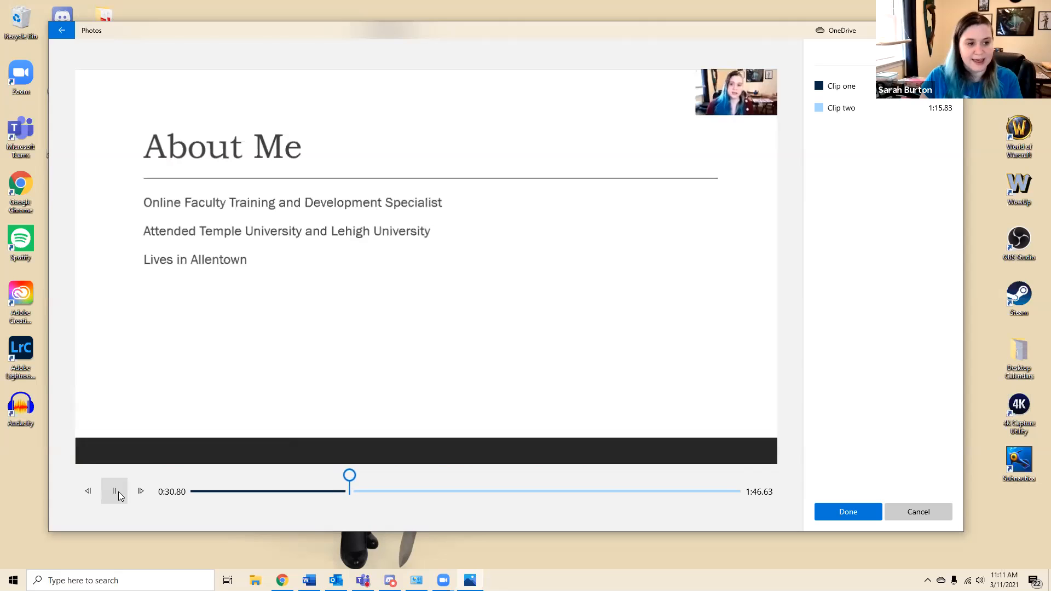
pyautogui.click(116, 492)
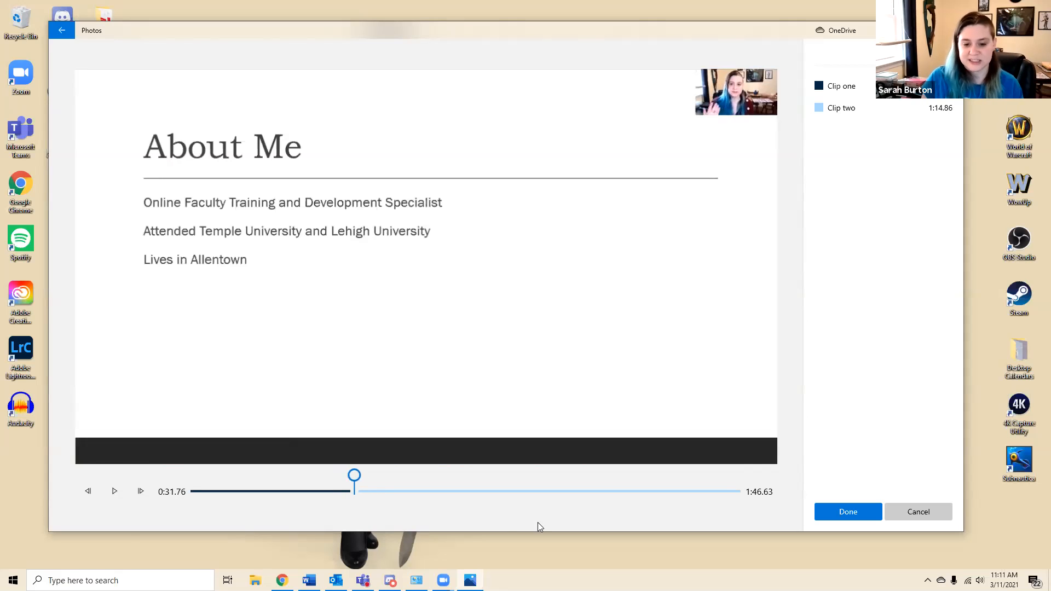
pyautogui.moveTo(354, 475); pyautogui.dragTo(364, 475)
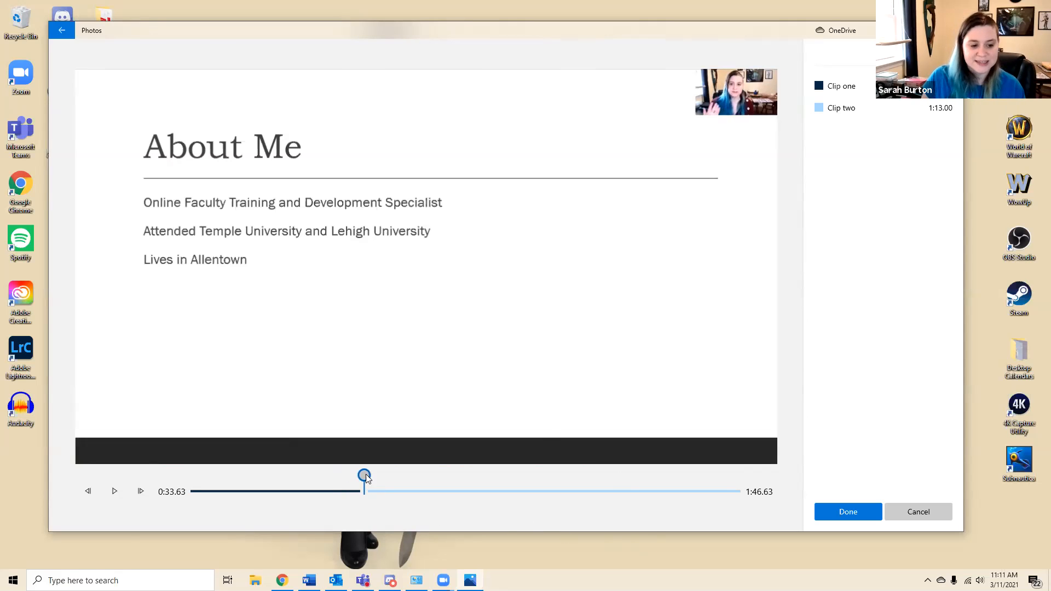
pyautogui.click(851, 509)
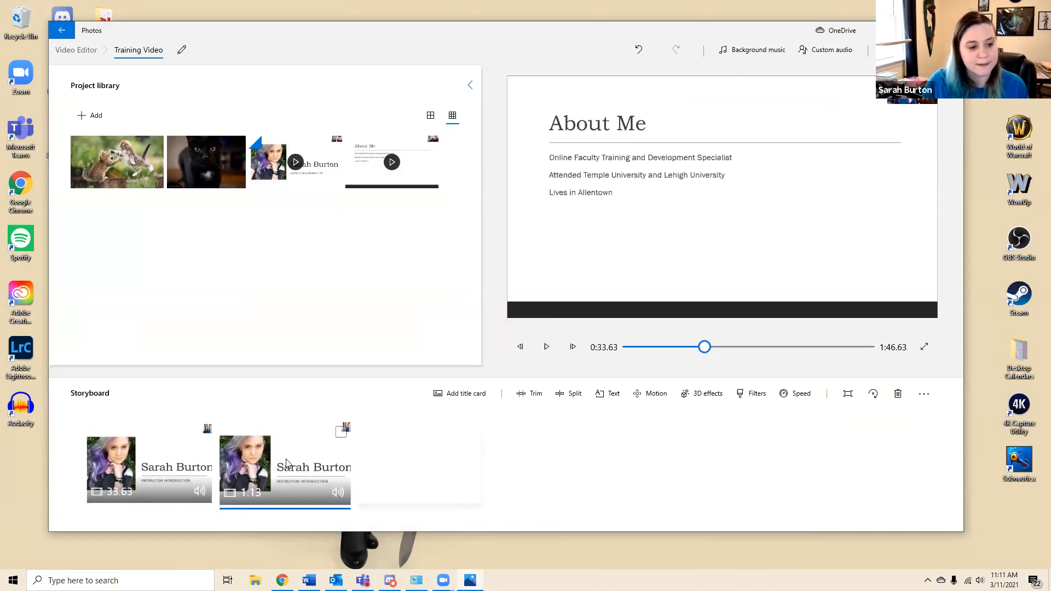
# Move the second clip's trim start earlier so the clip is about 1:24 long, leaving it unsplit
pyautogui.click(573, 394)
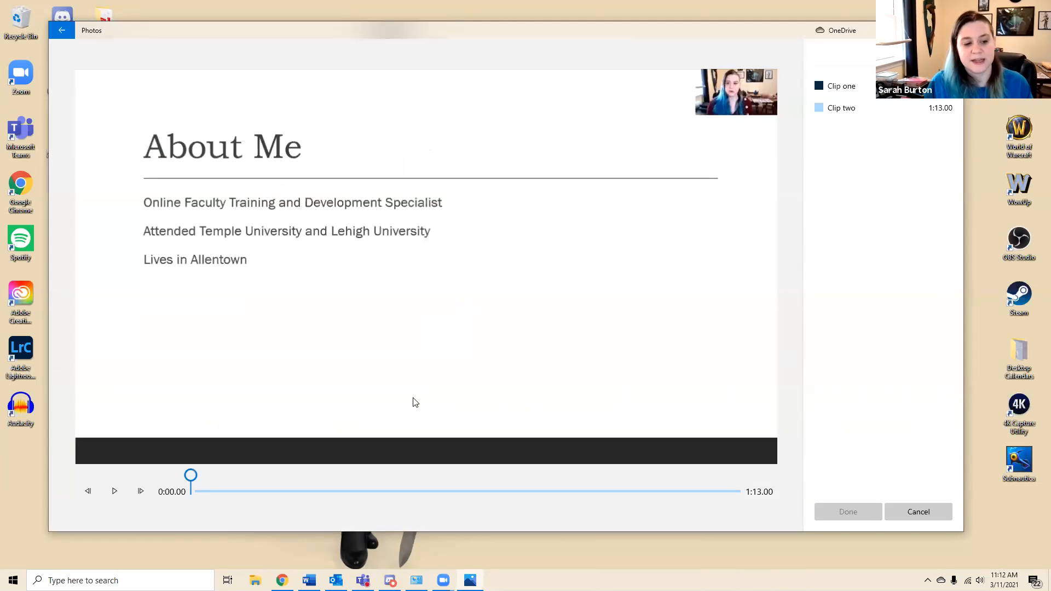
pyautogui.click(919, 511)
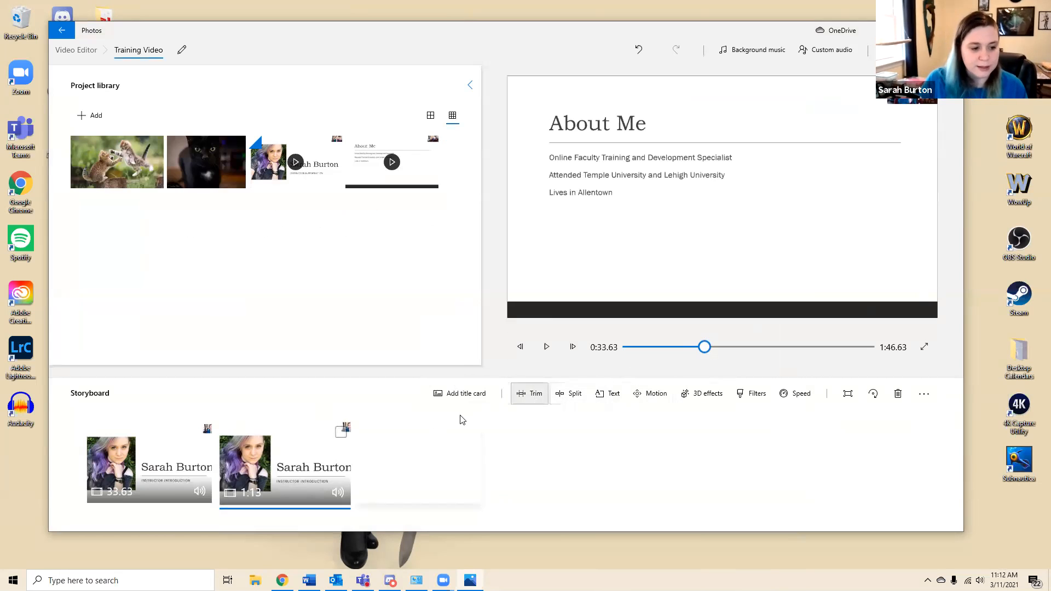
pyautogui.click(524, 398)
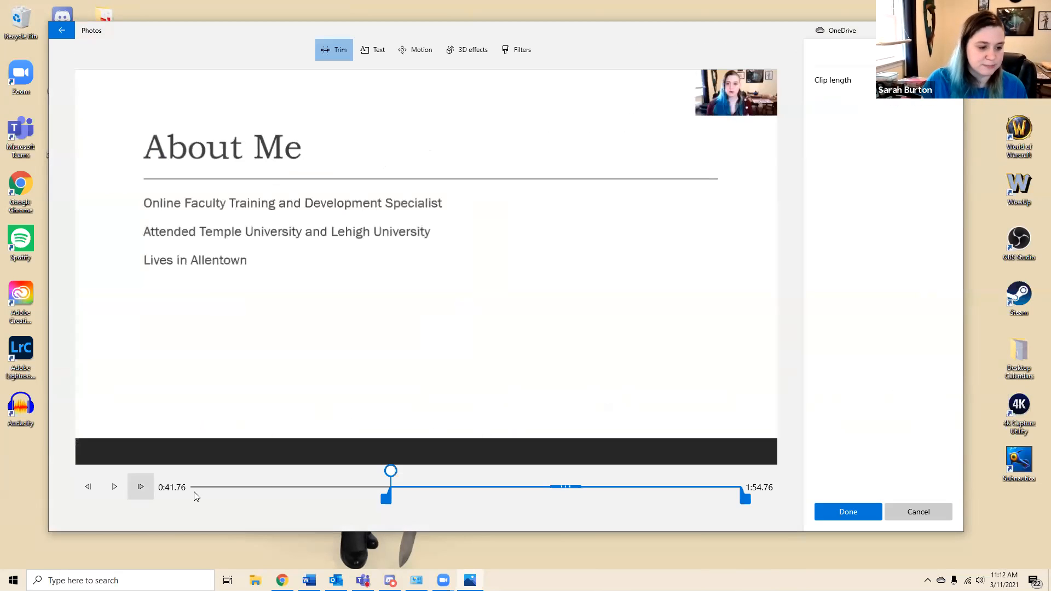
pyautogui.moveTo(386, 498); pyautogui.dragTo(328, 504)
pyautogui.click(837, 513)
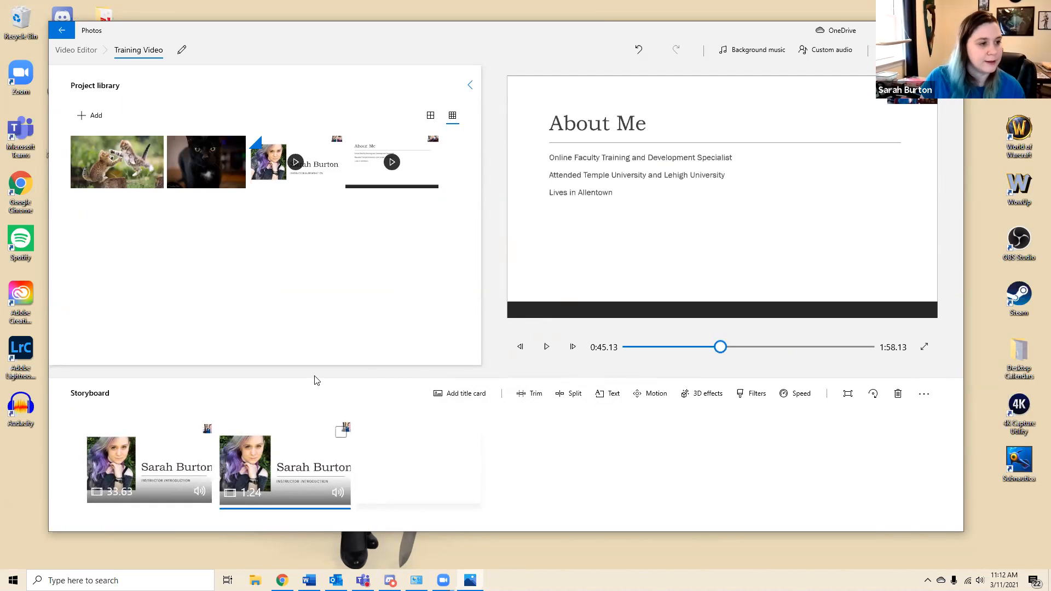
# Place the black cat picture in the third storyboard slot and move the preview to the end of the video
pyautogui.moveTo(195, 162); pyautogui.dragTo(446, 496)
pyautogui.moveTo(861, 347); pyautogui.dragTo(872, 356)
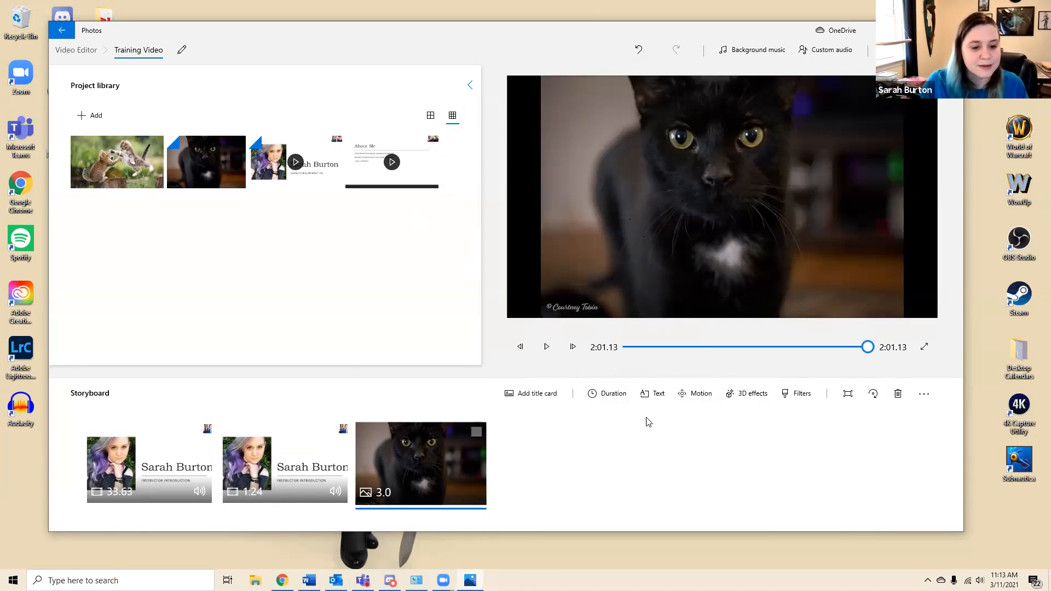
# Insert a title card in the storyboard between the first and second Better Version clips
pyautogui.click(248, 499)
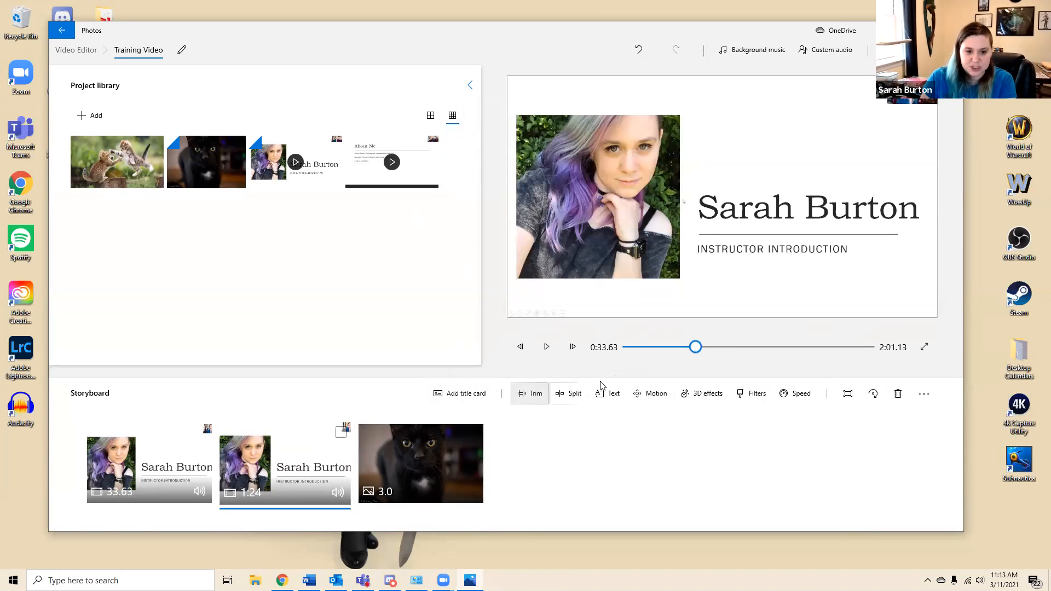
pyautogui.click(466, 394)
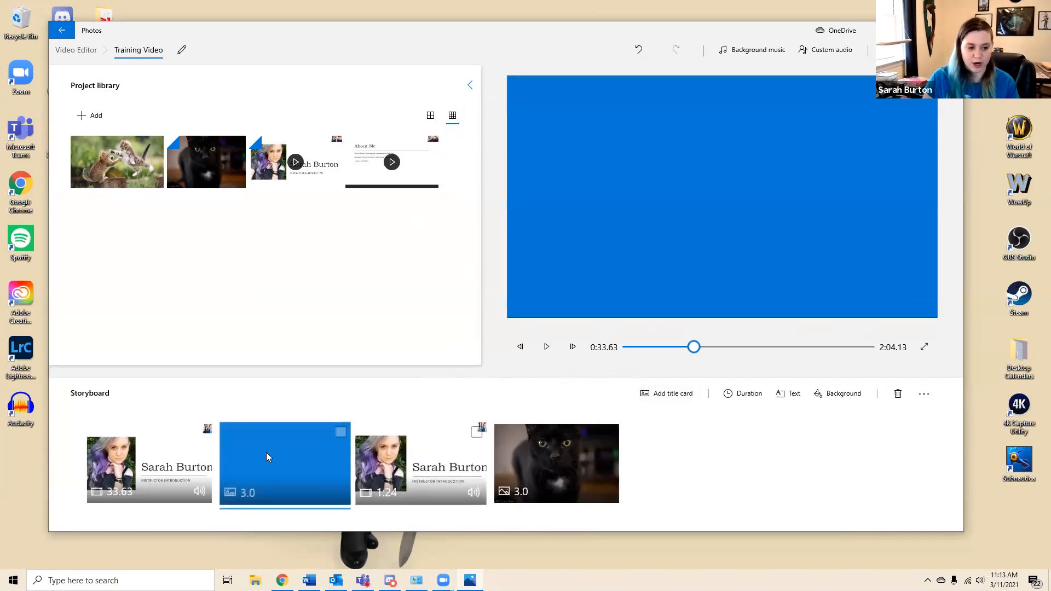
pyautogui.moveTo(257, 452); pyautogui.dragTo(289, 449)
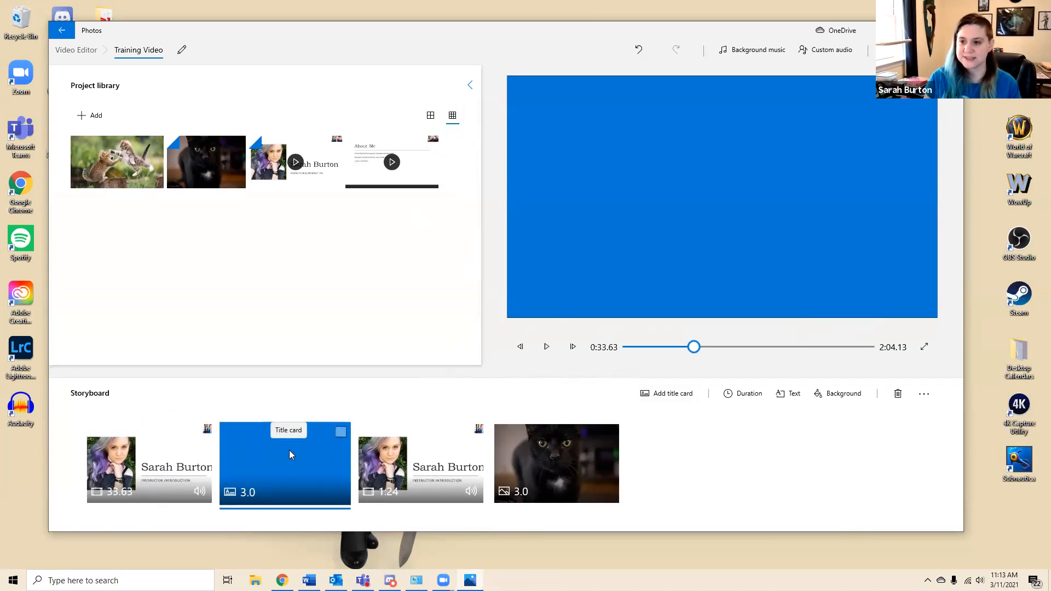
pyautogui.moveTo(308, 429); pyautogui.dragTo(327, 474)
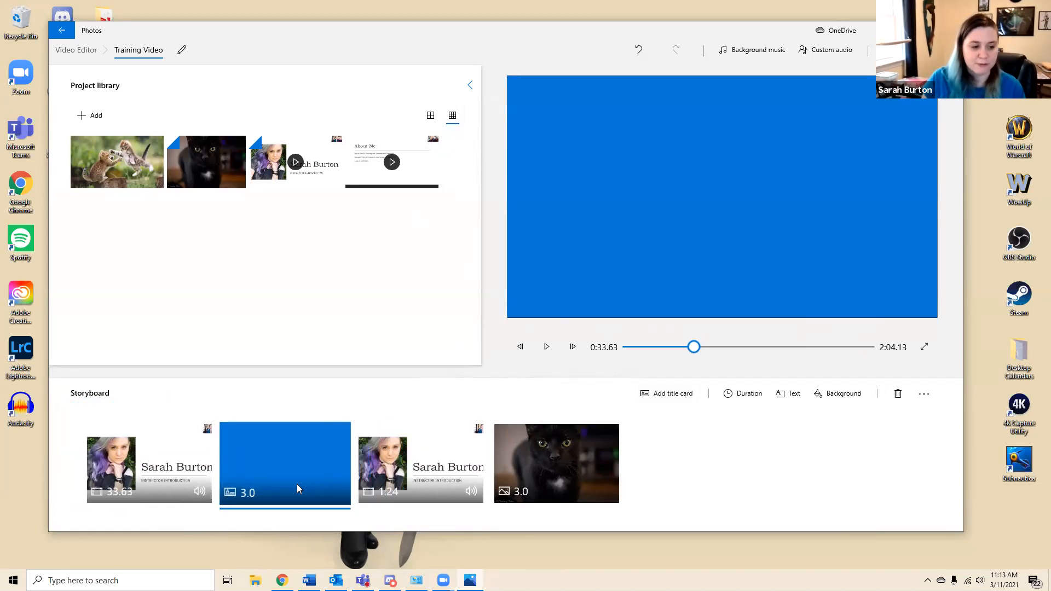
pyautogui.moveTo(264, 462); pyautogui.dragTo(332, 452)
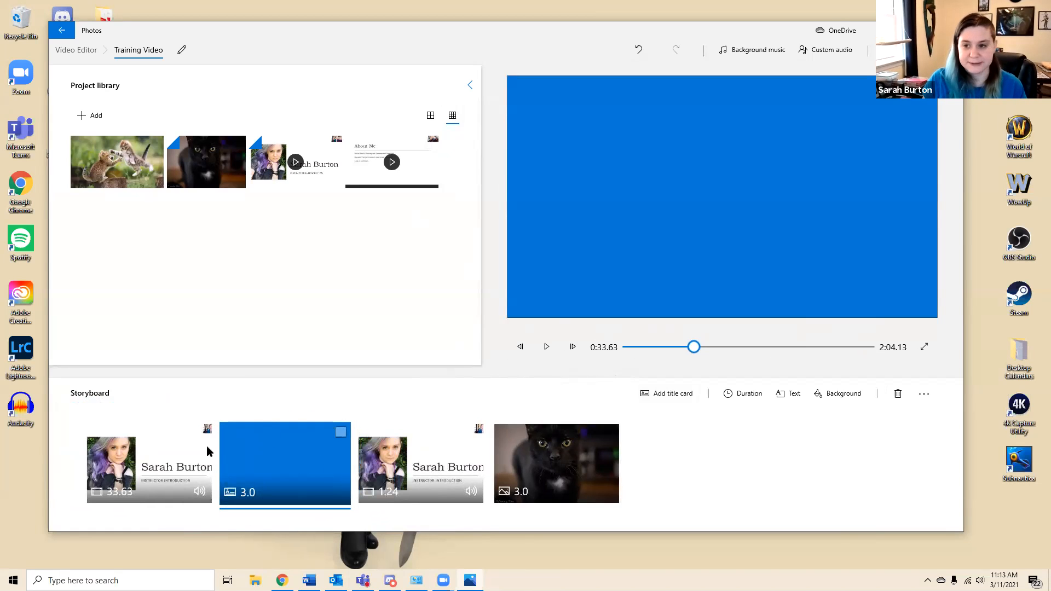
pyautogui.moveTo(268, 438); pyautogui.dragTo(328, 465)
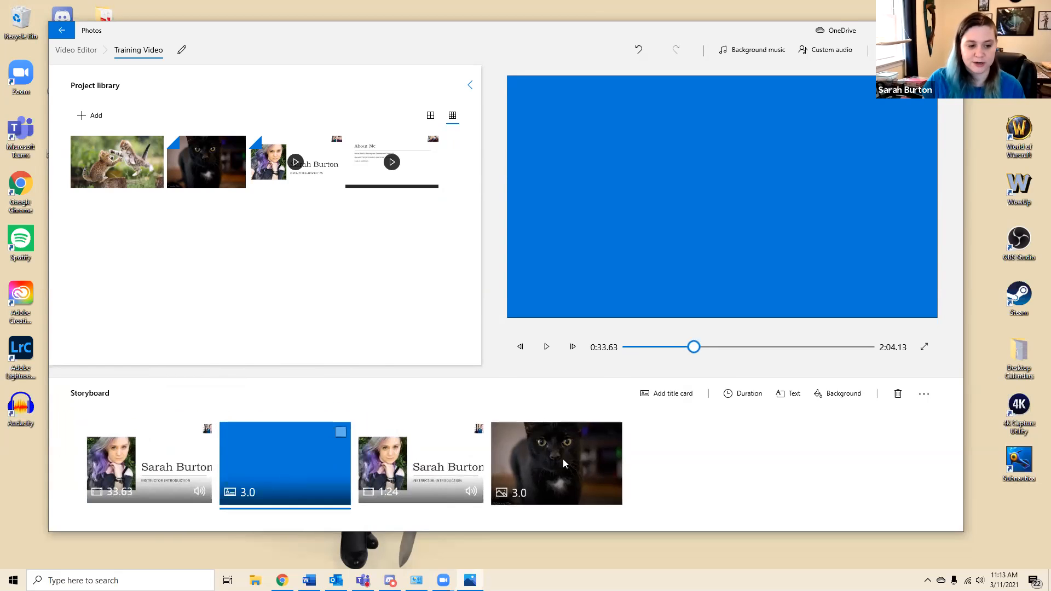
# Try the title card in the last, first and second storyboard slots and leave it in the first slot
pyautogui.moveTo(559, 467)
pyautogui.mouseDown()
pyautogui.moveTo(683, 458)
pyautogui.moveTo(564, 465)
pyautogui.mouseUp()
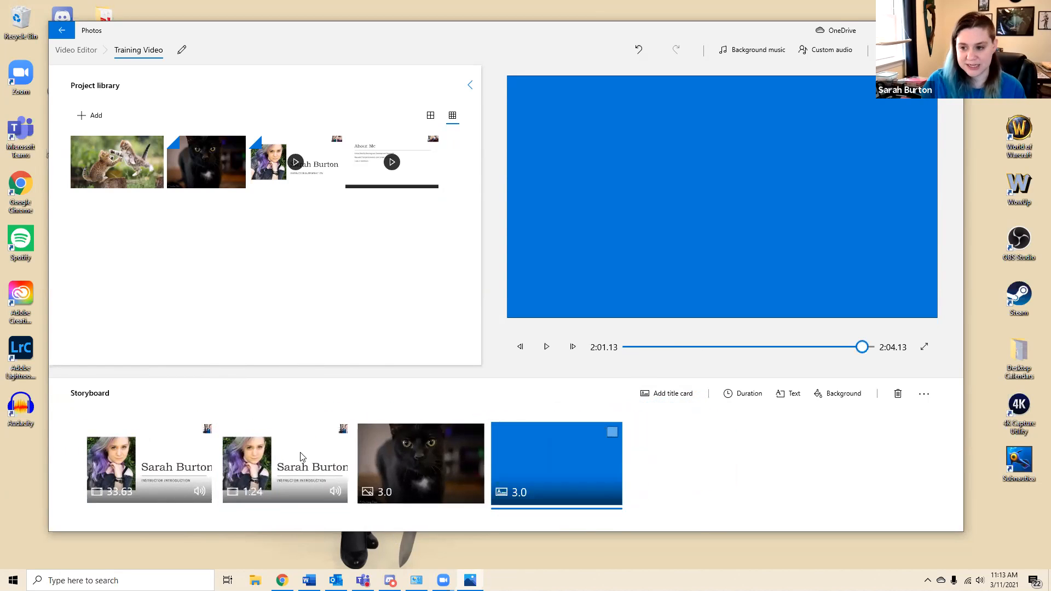
pyautogui.moveTo(612, 467); pyautogui.dragTo(103, 435)
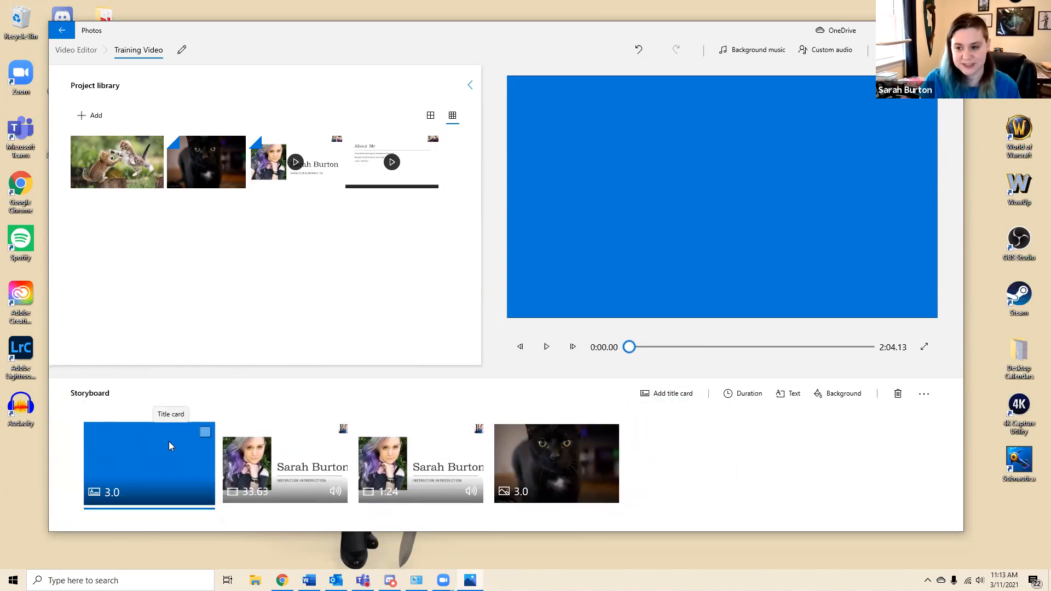
pyautogui.moveTo(96, 481); pyautogui.dragTo(323, 468)
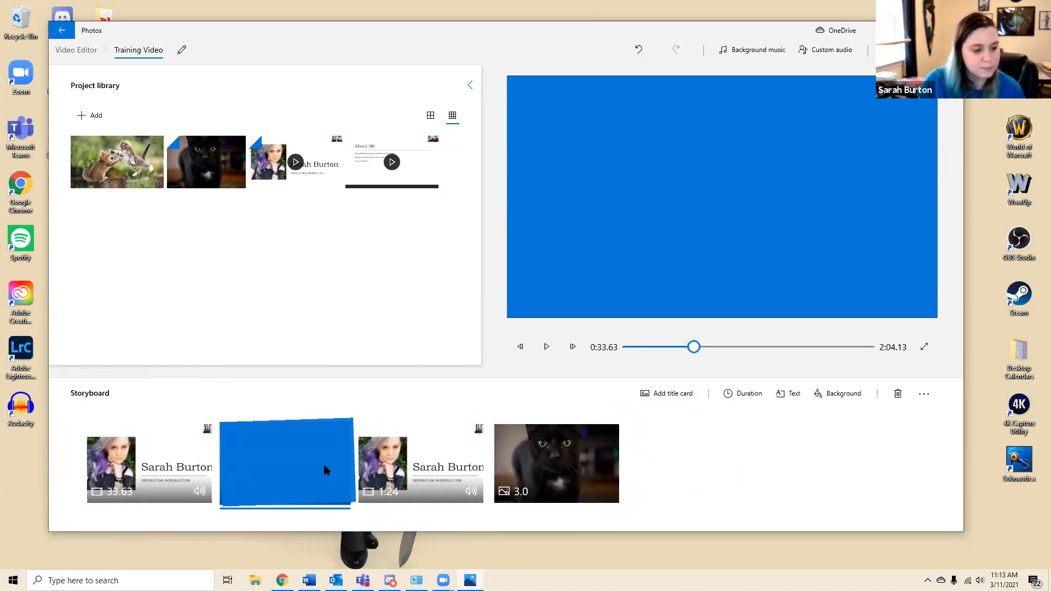
pyautogui.moveTo(235, 463); pyautogui.dragTo(156, 476)
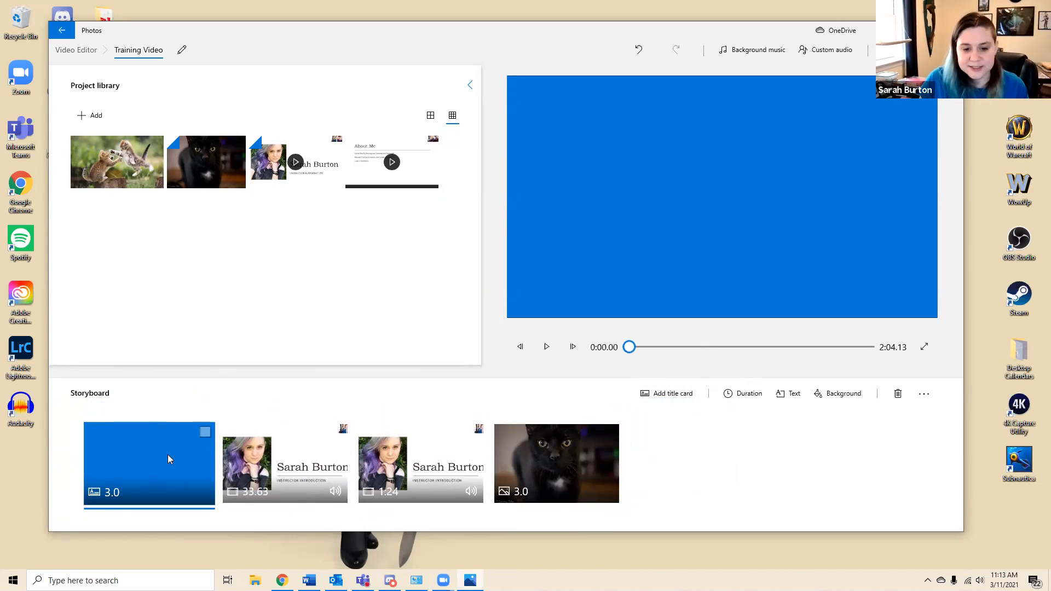
# Set the title card's duration to 120 seconds and delete the extra title card inserted before it
pyautogui.click(751, 399)
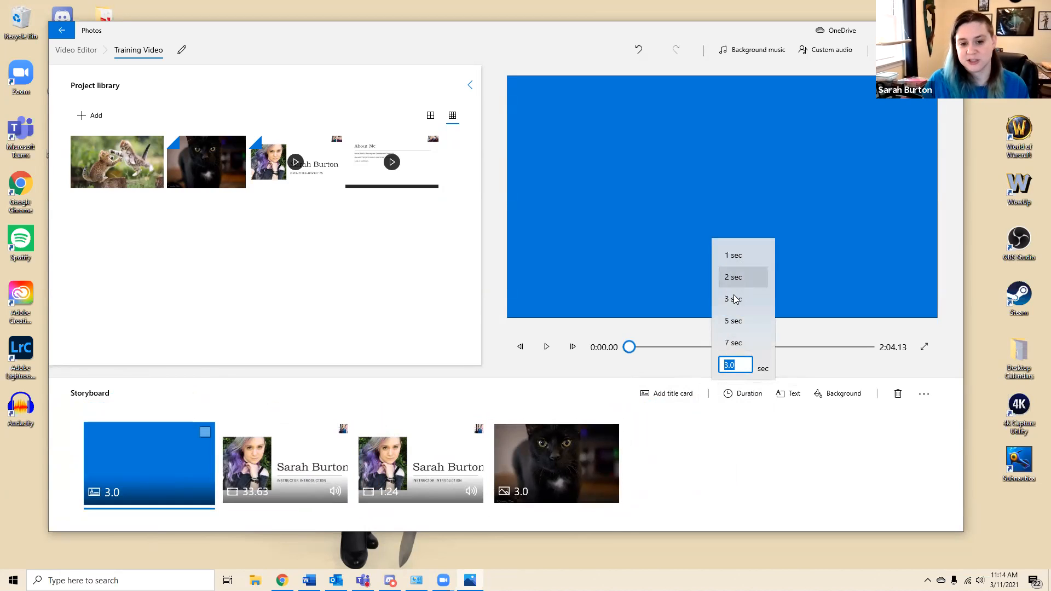
pyautogui.click(735, 365)
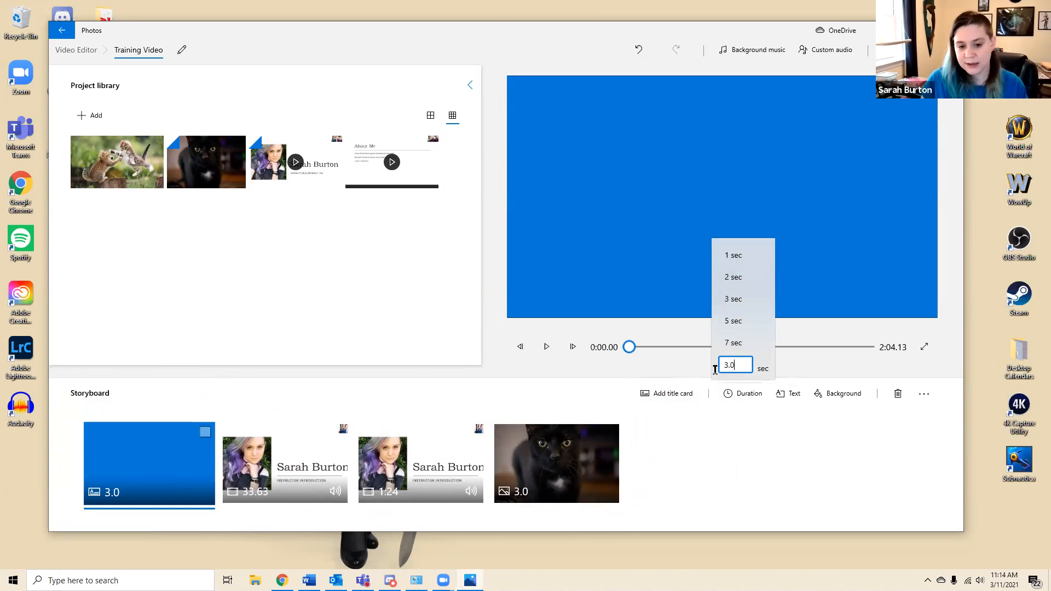
pyautogui.write('120')
pyautogui.press('Return')
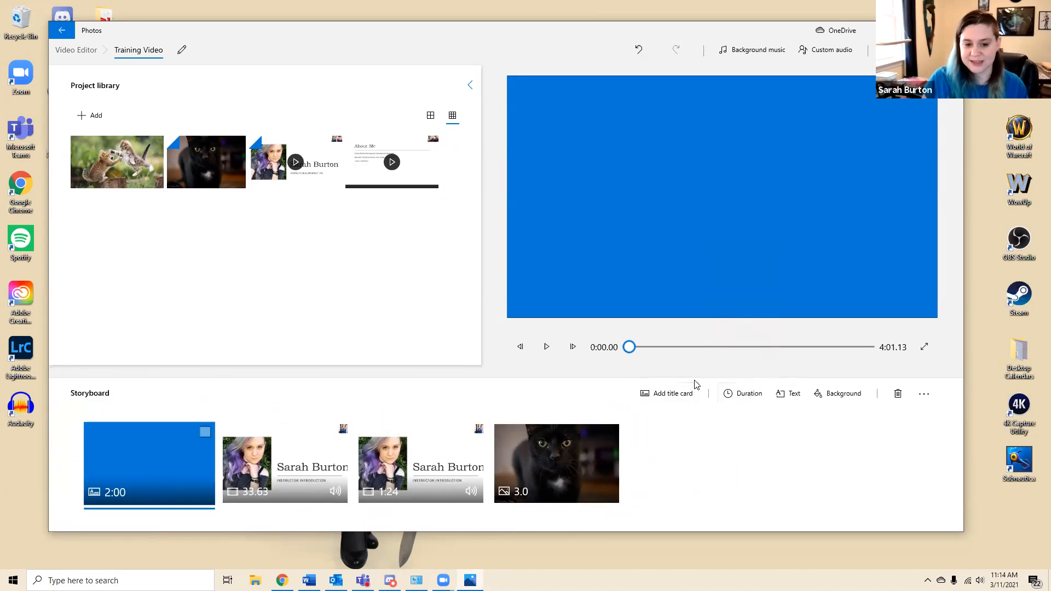
pyautogui.click(673, 394)
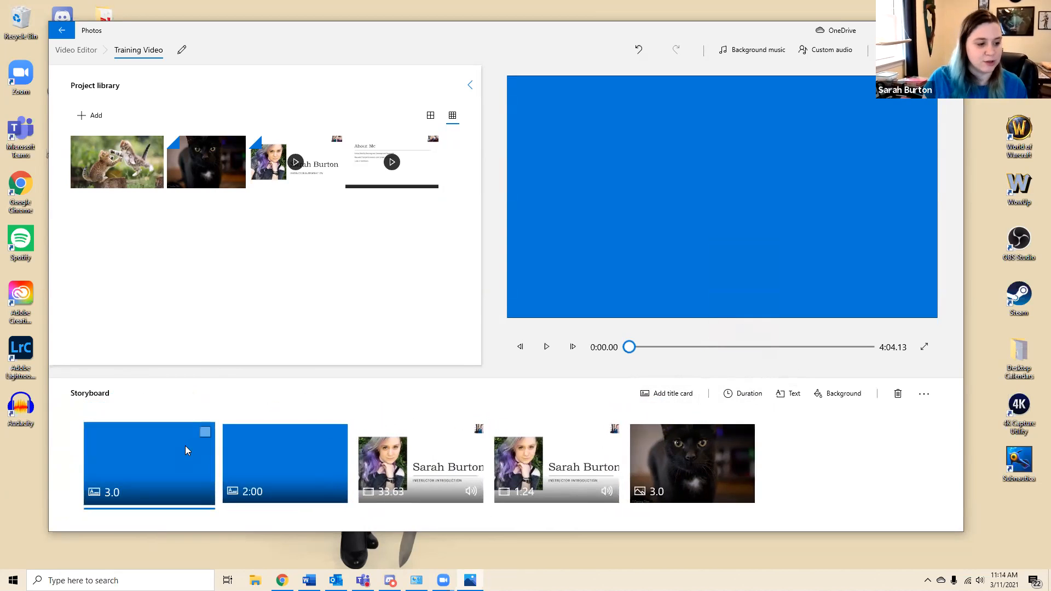
pyautogui.press('Delete')
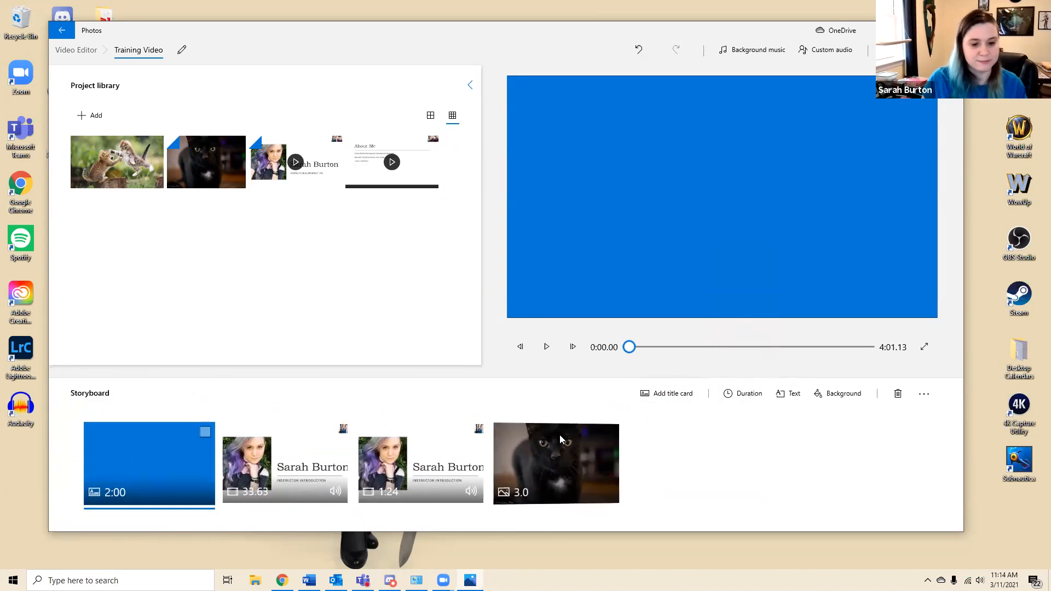
# Set the title card's duration to 5 seconds
pyautogui.click(755, 395)
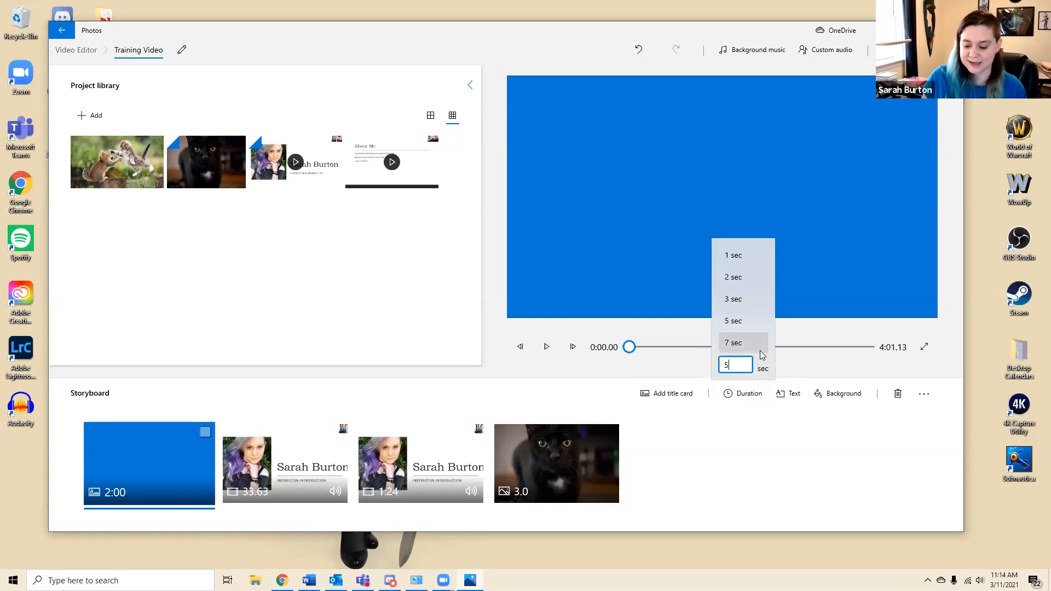
pyautogui.press('Return')
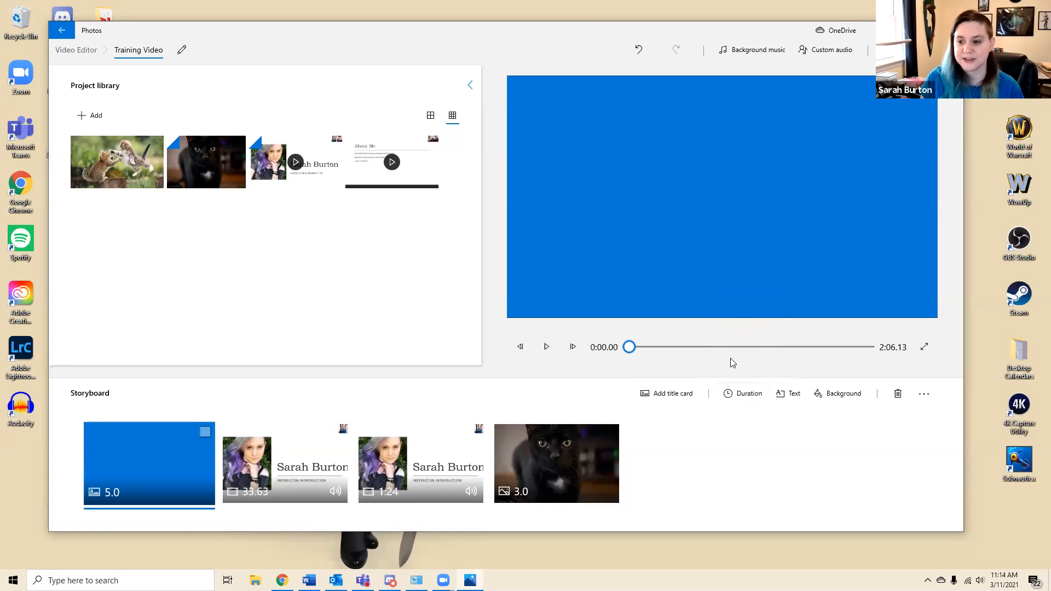
# Open the title card's text settings and preview the Loved, Joy, Classic, Adventure, Quiet, Boom, Cinema and Bold animated text styles
pyautogui.click(778, 399)
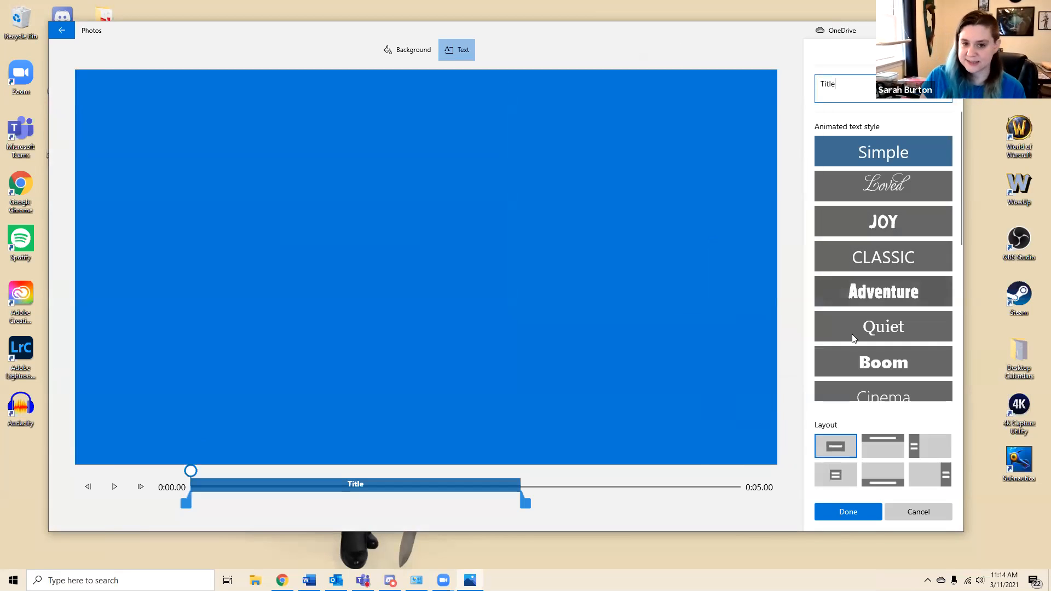
pyautogui.click(897, 186)
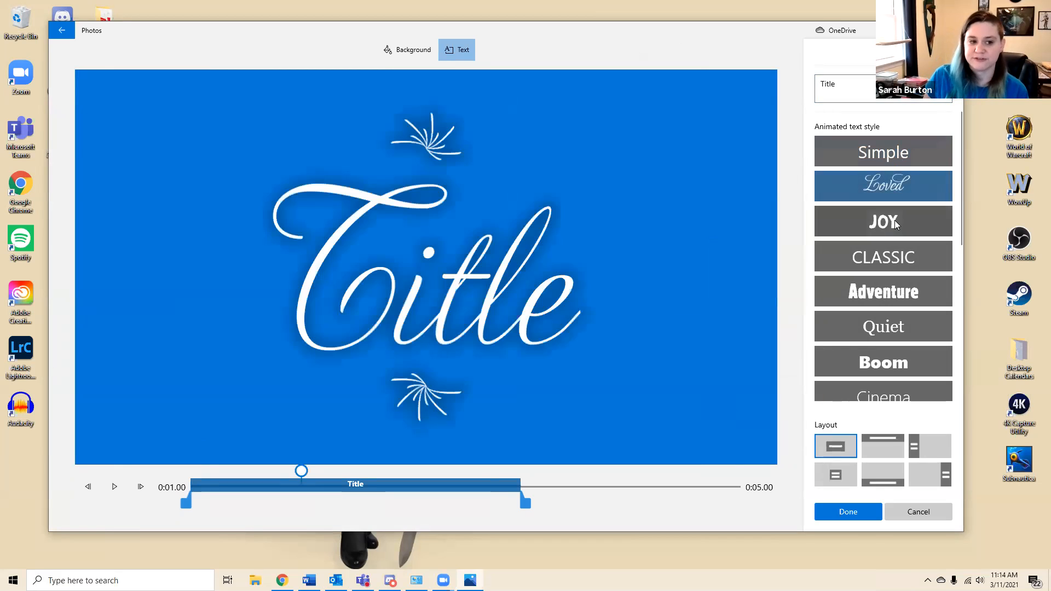
pyautogui.click(899, 221)
pyautogui.click(897, 256)
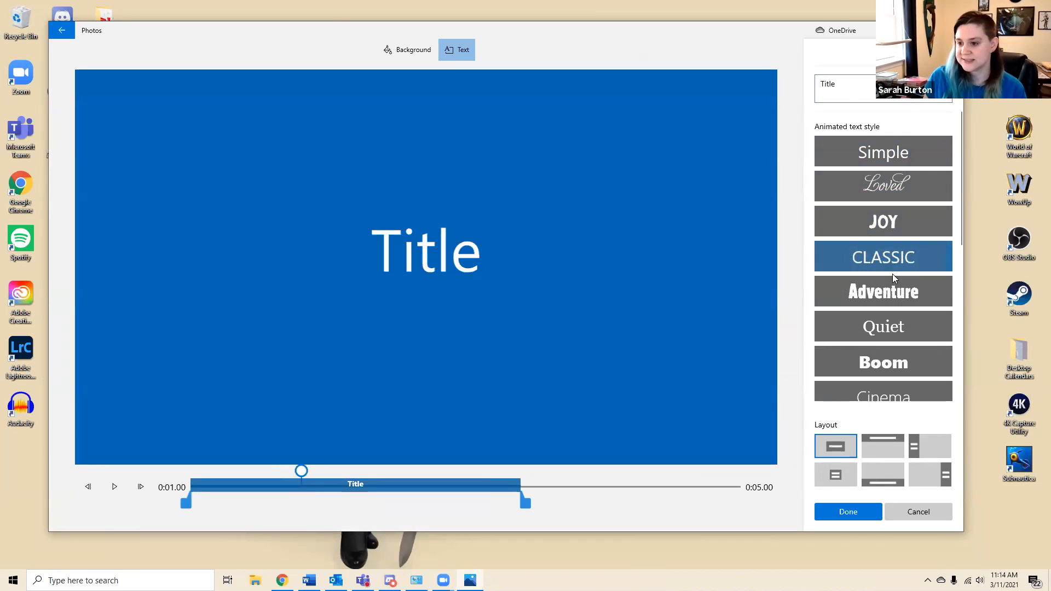
pyautogui.click(885, 290)
pyautogui.click(900, 329)
pyautogui.click(904, 360)
pyautogui.scroll(-2, 904, 360)
pyautogui.click(903, 352)
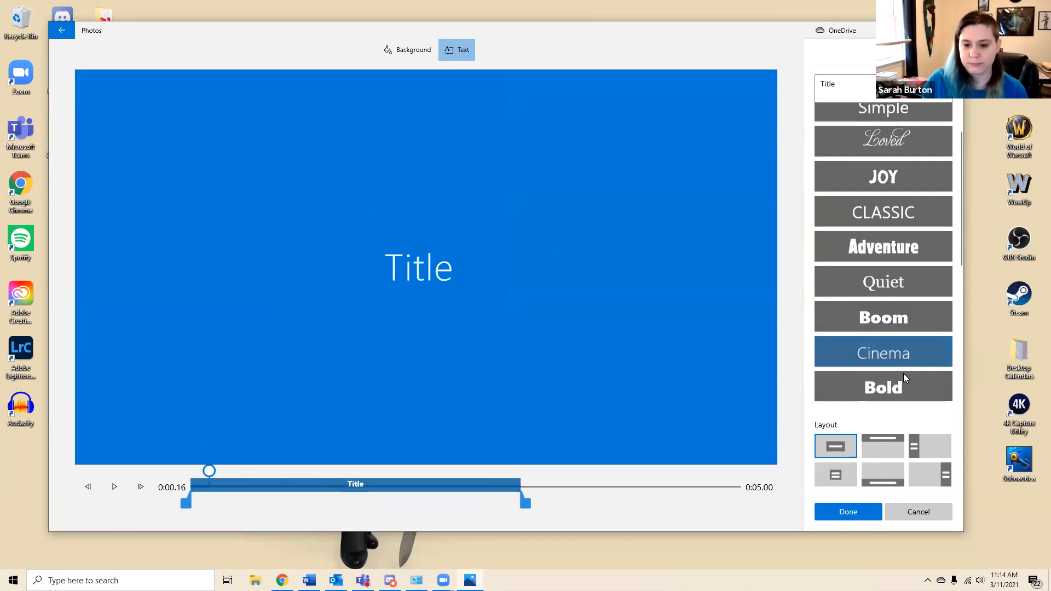
pyautogui.click(904, 373)
pyautogui.click(898, 352)
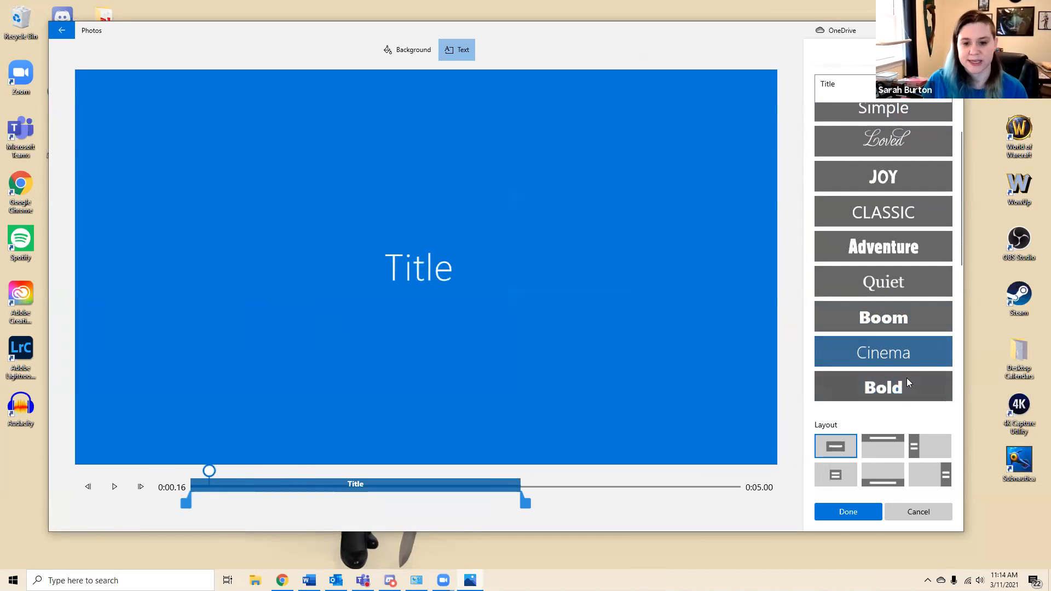
# Apply the Quiet animated text style to the title card and replace its placeholder text with "Training Video"
pyautogui.click(882, 280)
pyautogui.doubleClick(827, 83)
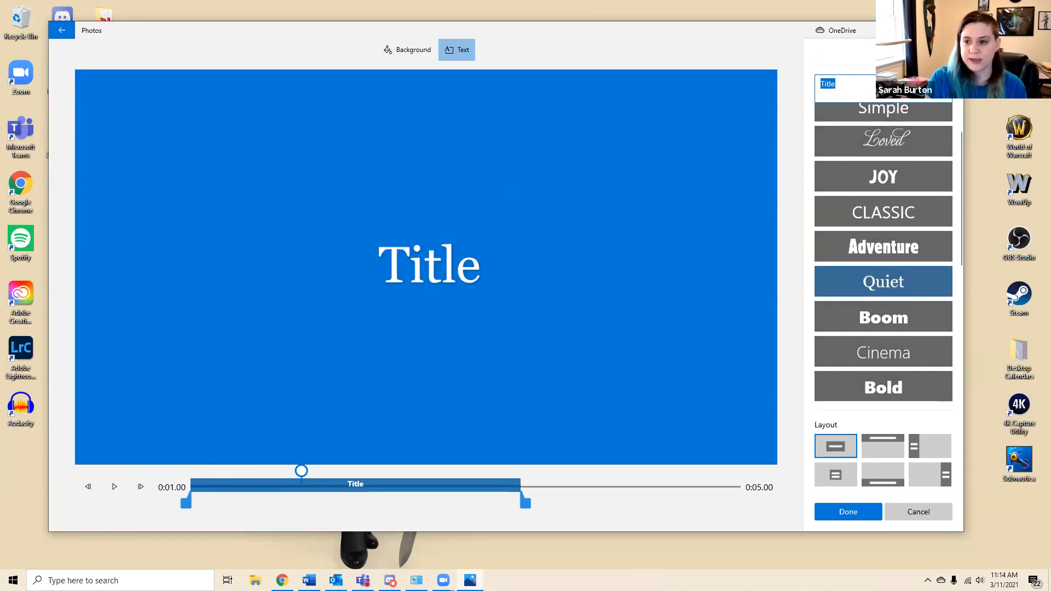
pyautogui.write('Training Video')
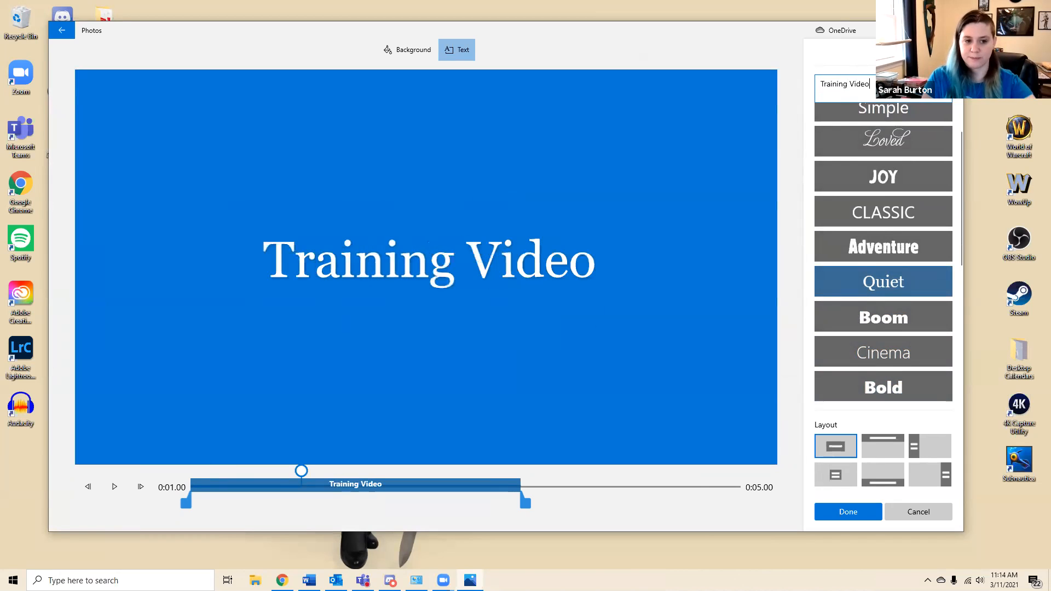
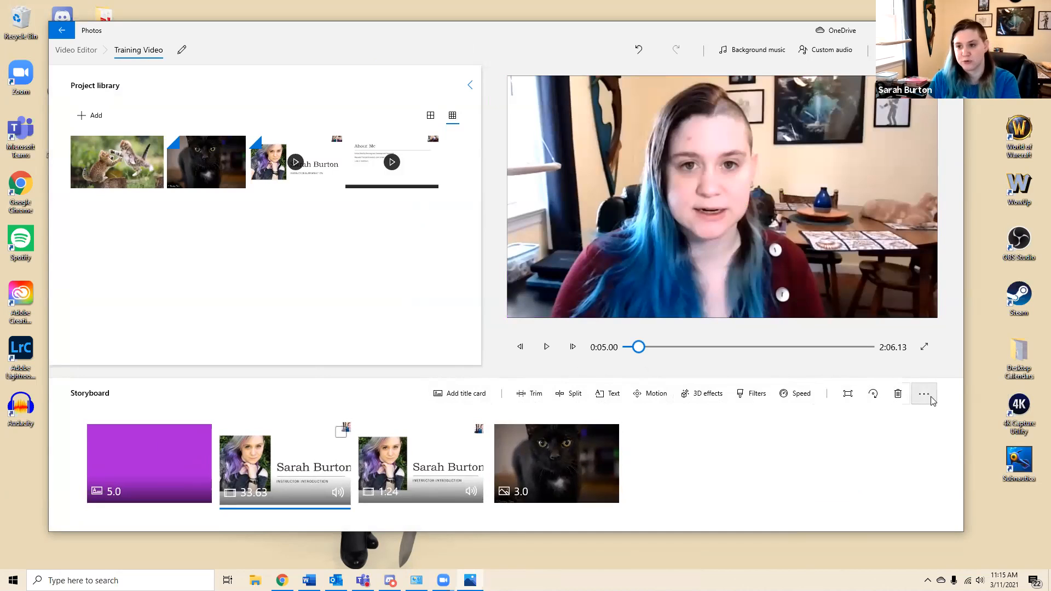
# Add the text "Text Here" to the 33.63-second clip using the Loved animated text style
pyautogui.click(595, 397)
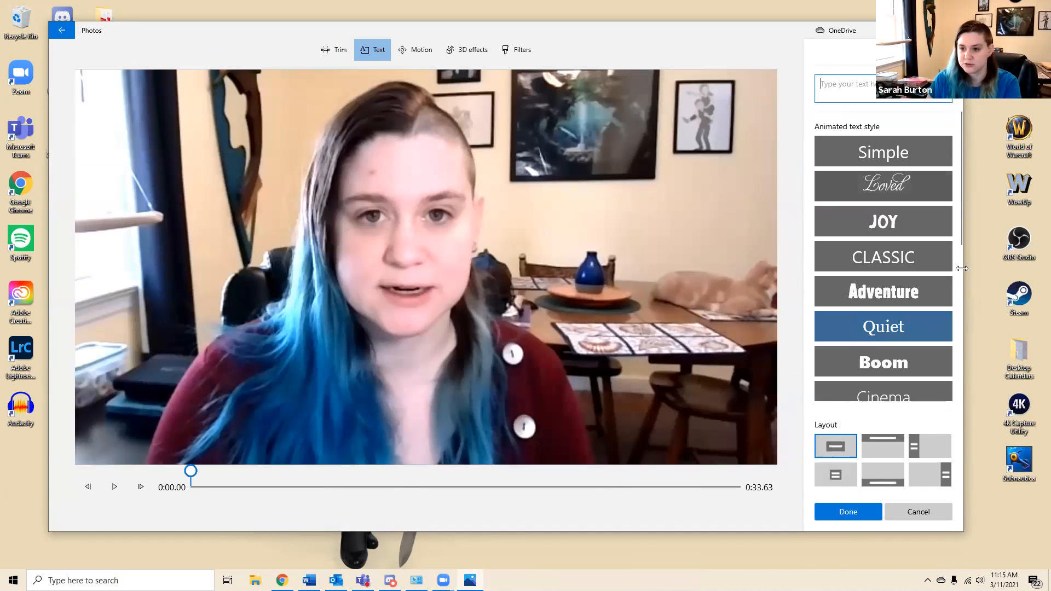
pyautogui.click(862, 224)
pyautogui.click(874, 157)
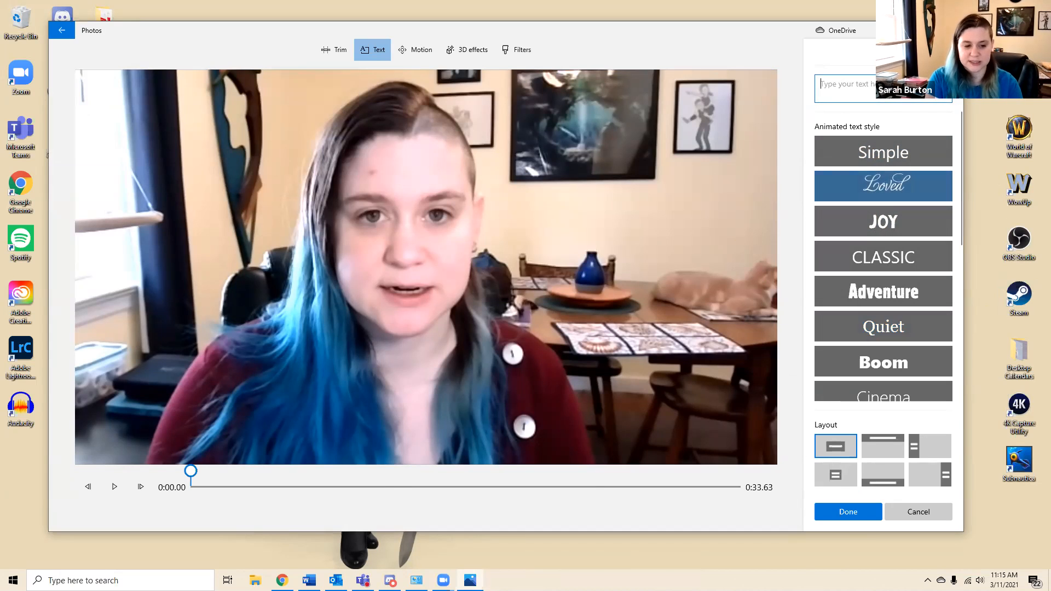
pyautogui.write('Test')
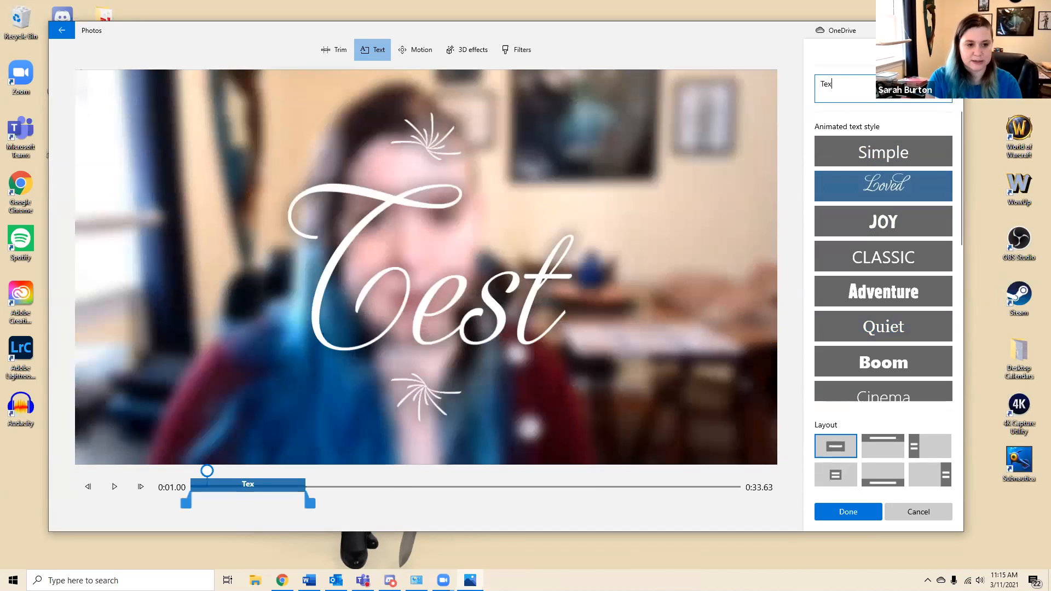
pyautogui.write('t Here')
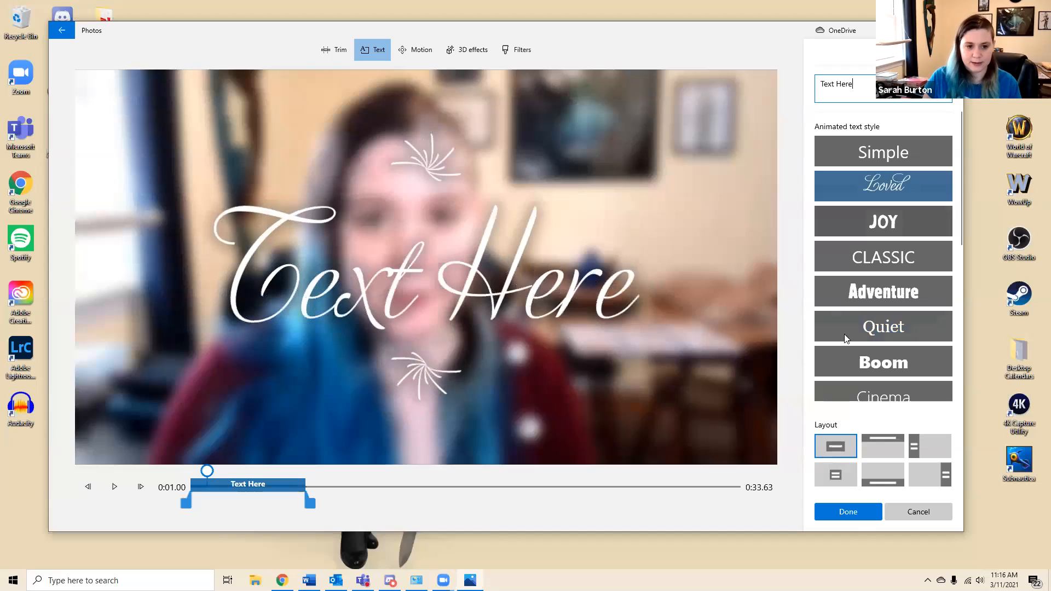
pyautogui.click(847, 511)
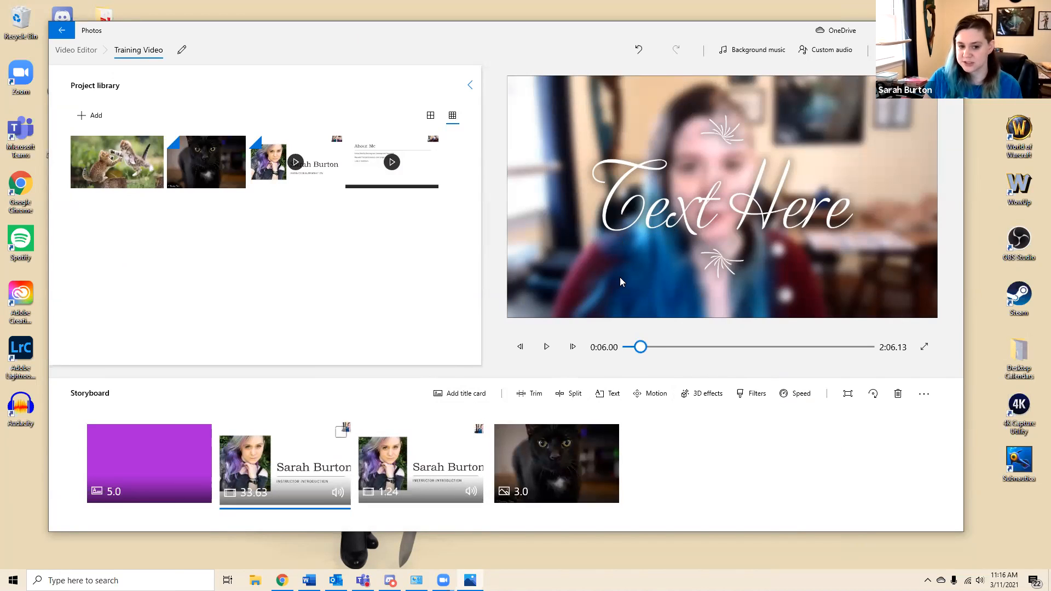
# Preview the Joy and Adventure styles on the clip's text and apply the Simple style instead
pyautogui.click(611, 400)
pyautogui.click(879, 223)
pyautogui.click(862, 292)
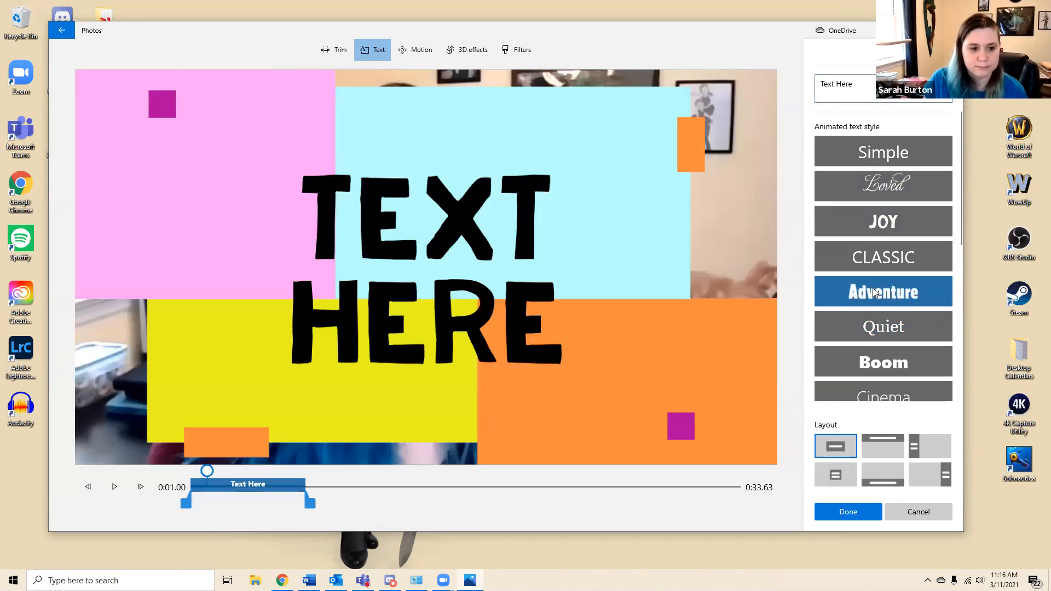
pyautogui.click(861, 162)
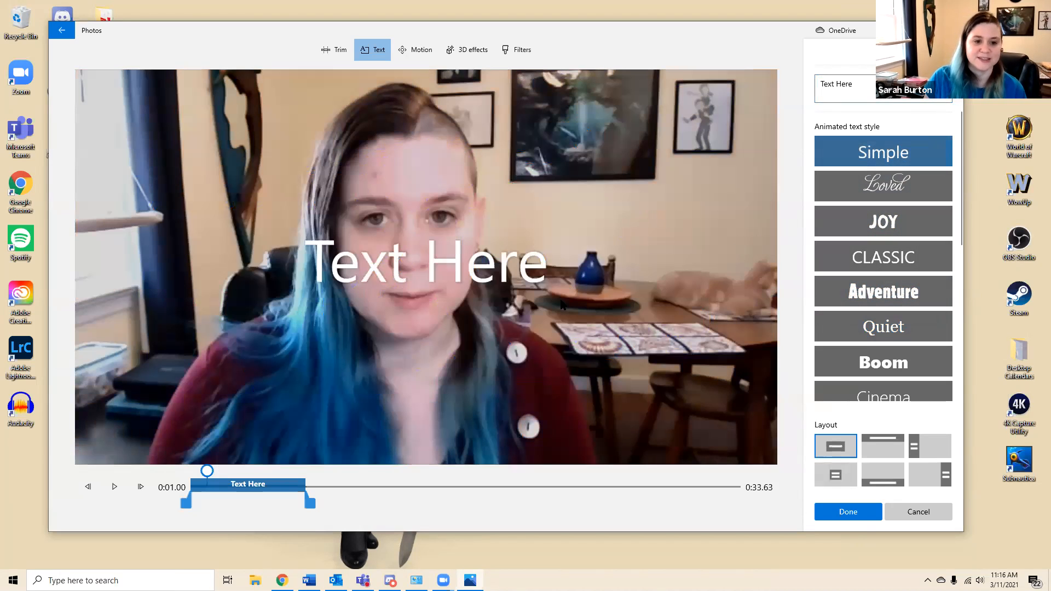
pyautogui.click(848, 511)
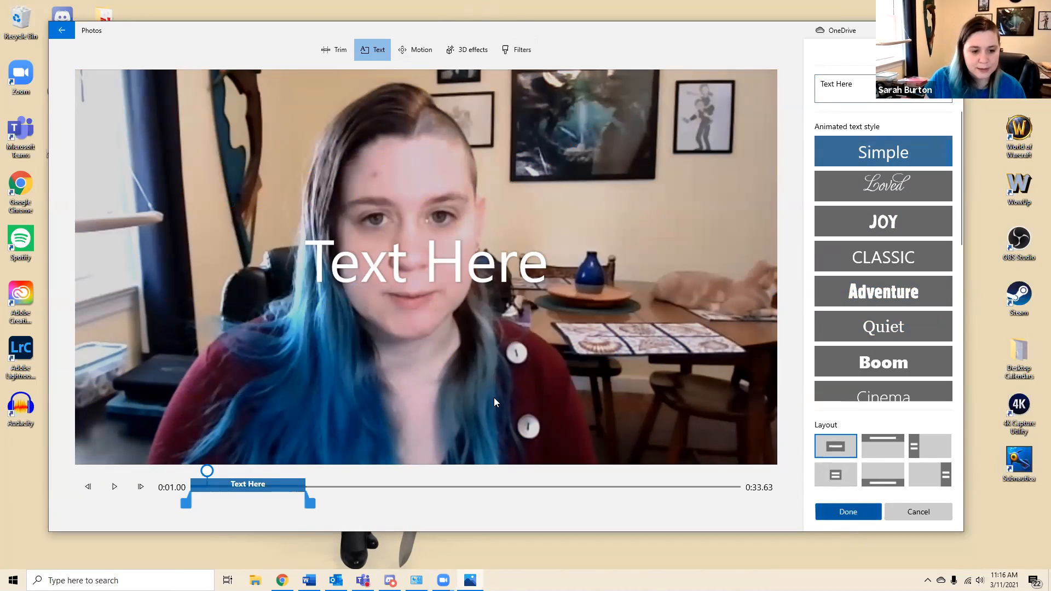
# Preview the Zoom in center, Zoom out left, Pan left and Pan right motions on the clip and discard them
pyautogui.click(645, 396)
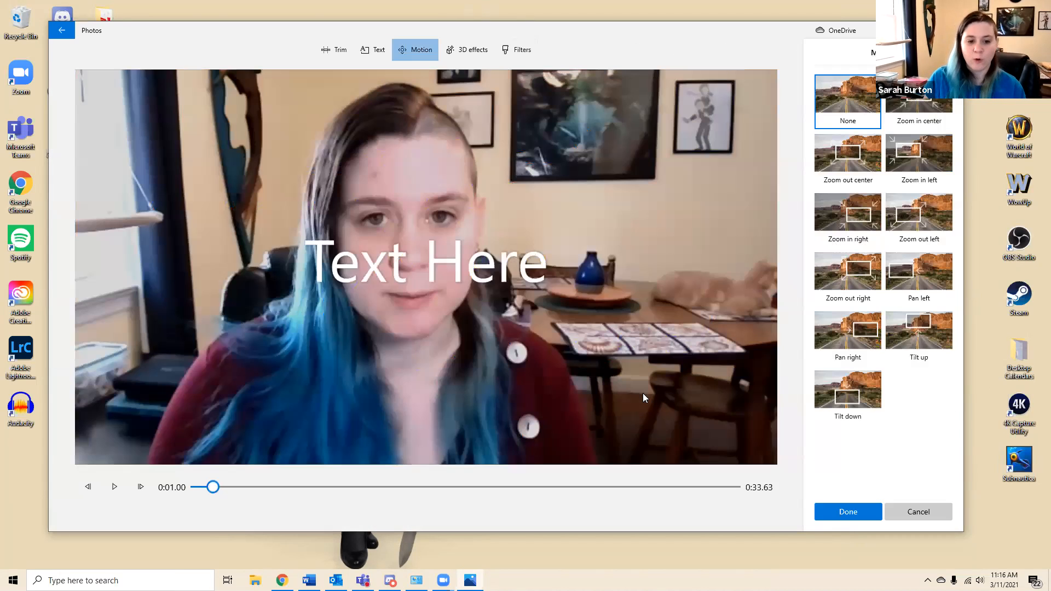
pyautogui.click(919, 104)
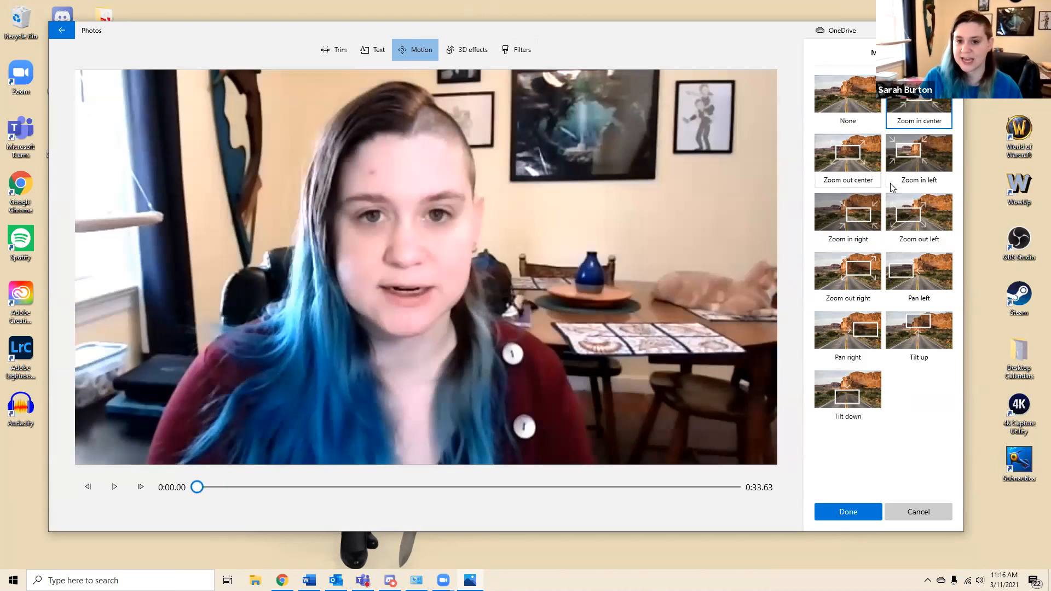
pyautogui.click(901, 218)
pyautogui.click(920, 281)
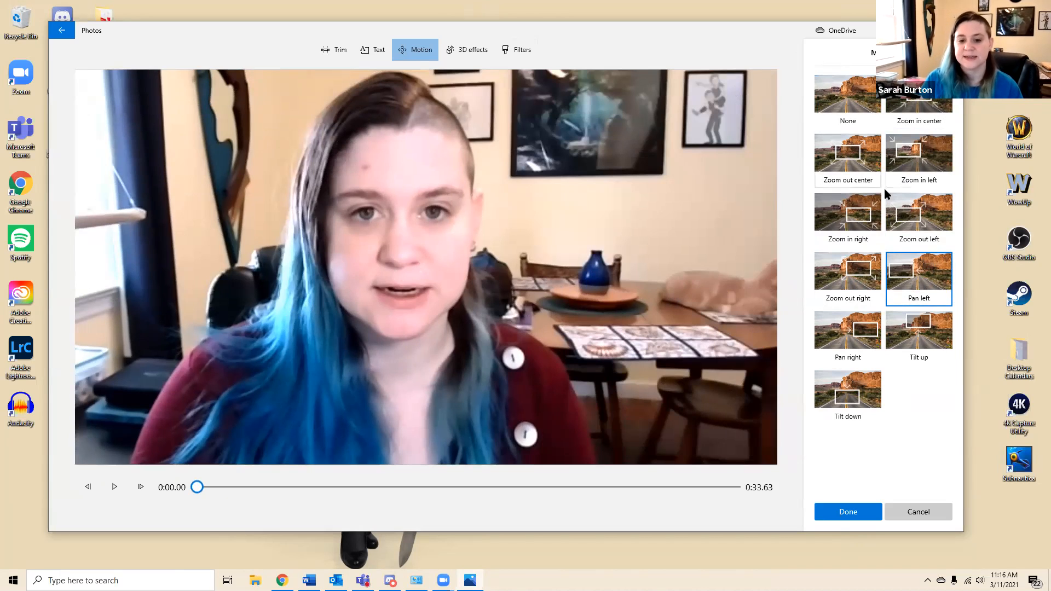
pyautogui.click(843, 332)
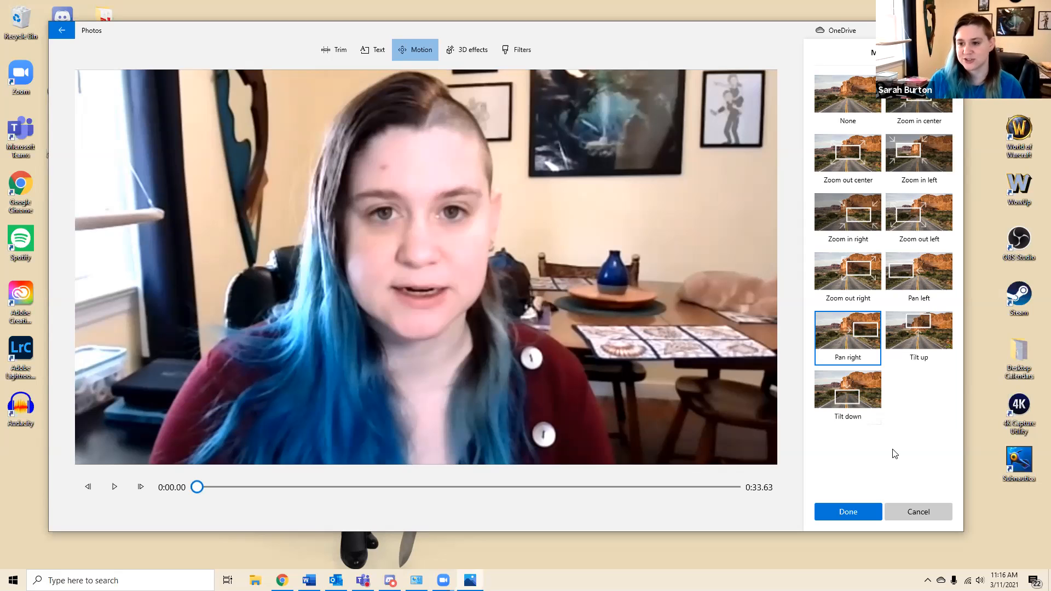
pyautogui.click(924, 510)
pyautogui.click(464, 304)
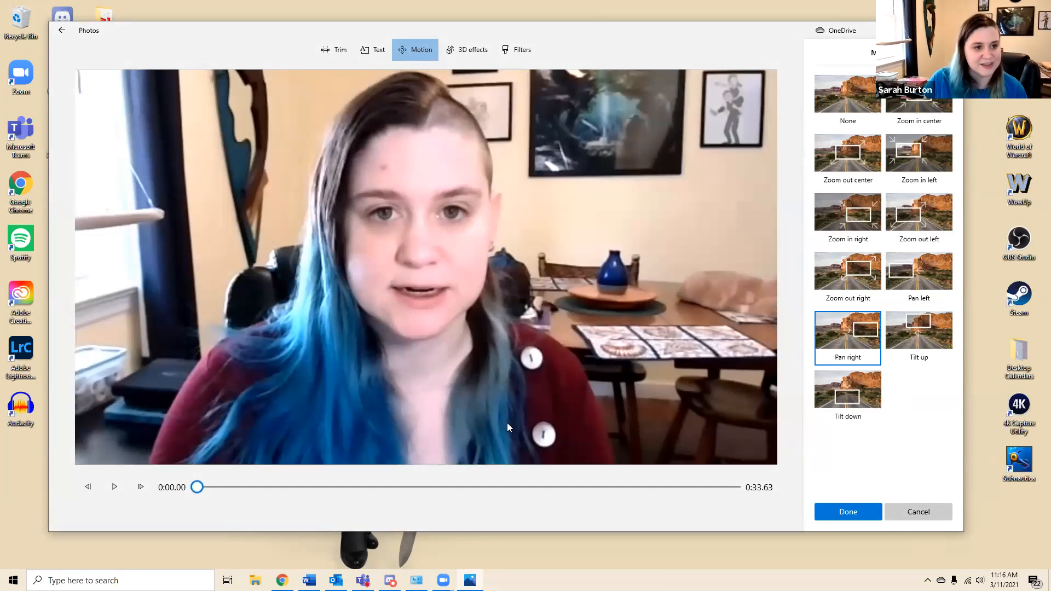
# Add the Balloons 3D effect to the clip, move it beside the speaker, enlarge it slightly and play it from the start
pyautogui.click(705, 394)
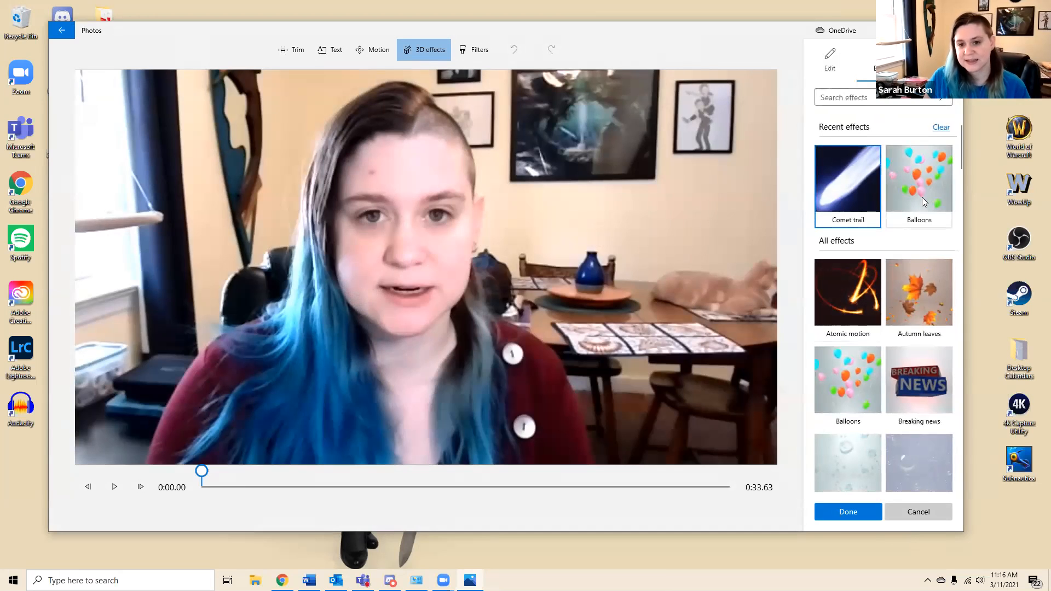
pyautogui.click(925, 186)
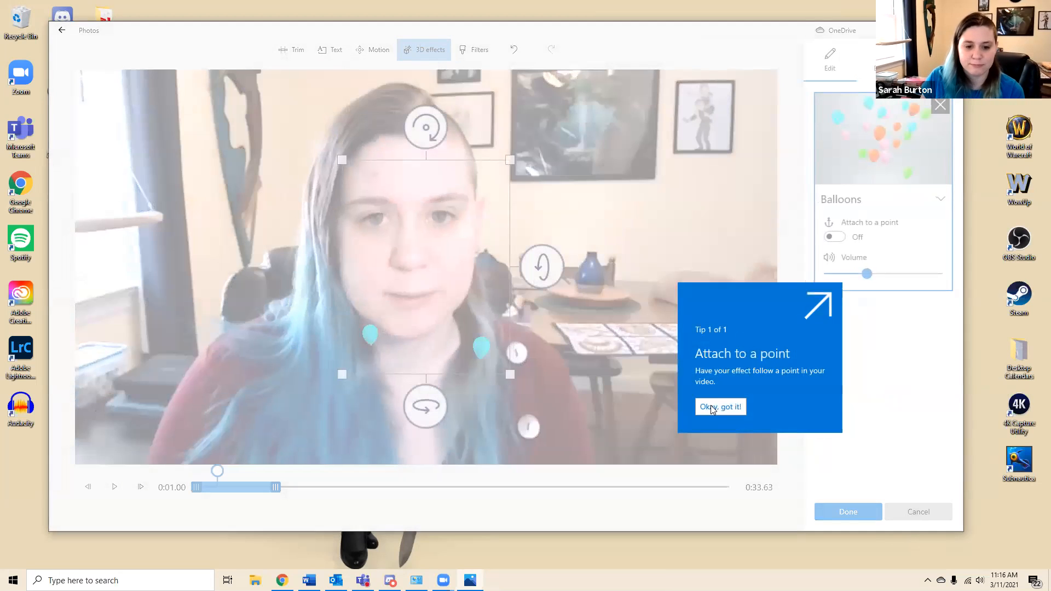
pyautogui.click(711, 407)
pyautogui.moveTo(395, 267); pyautogui.dragTo(609, 202)
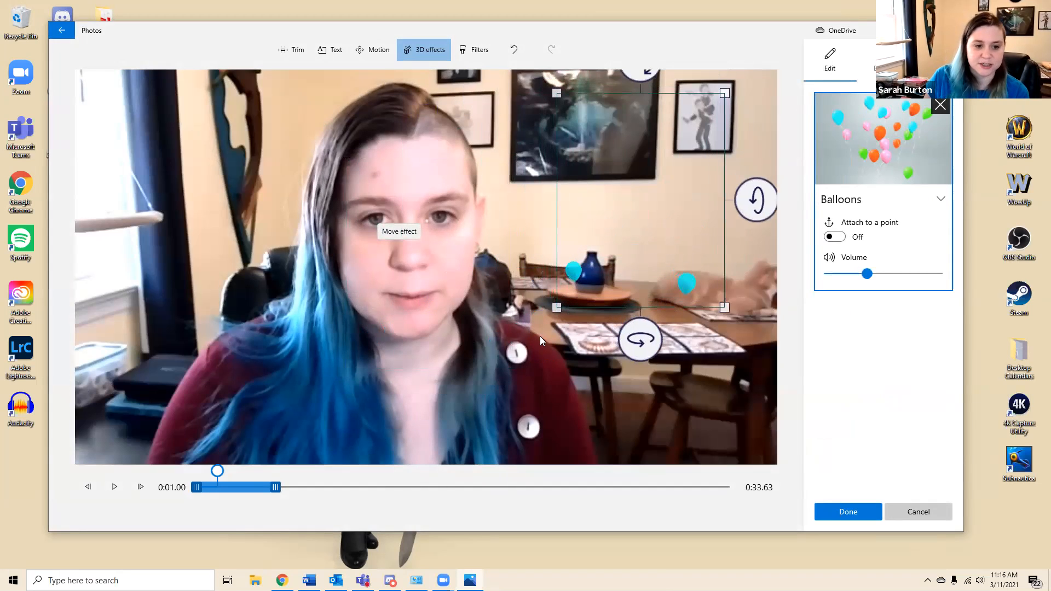
pyautogui.moveTo(554, 307); pyautogui.dragTo(551, 319)
pyautogui.moveTo(651, 208); pyautogui.dragTo(644, 230)
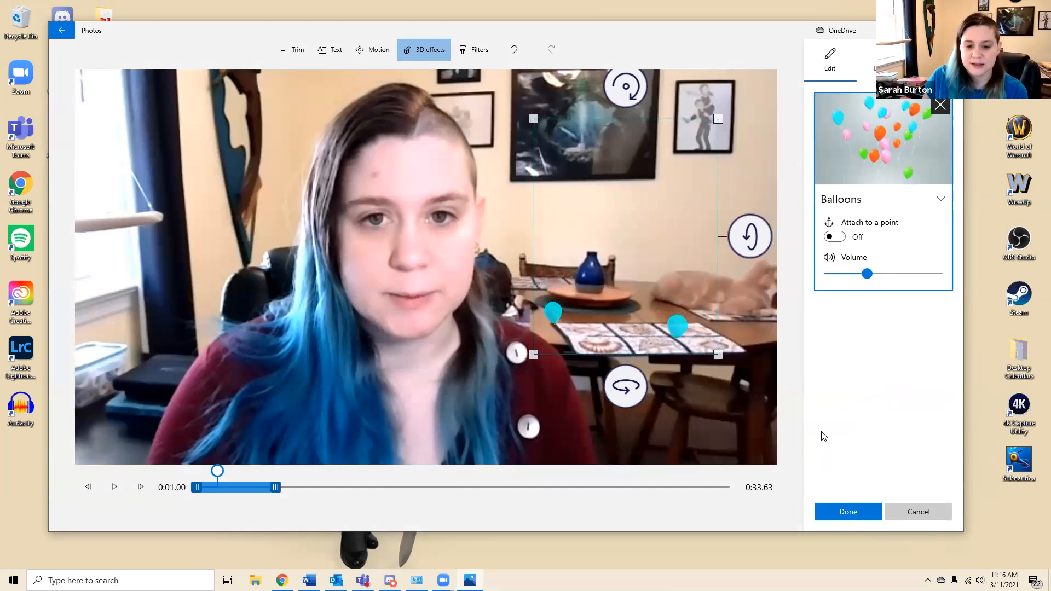
pyautogui.moveTo(216, 471); pyautogui.dragTo(189, 478)
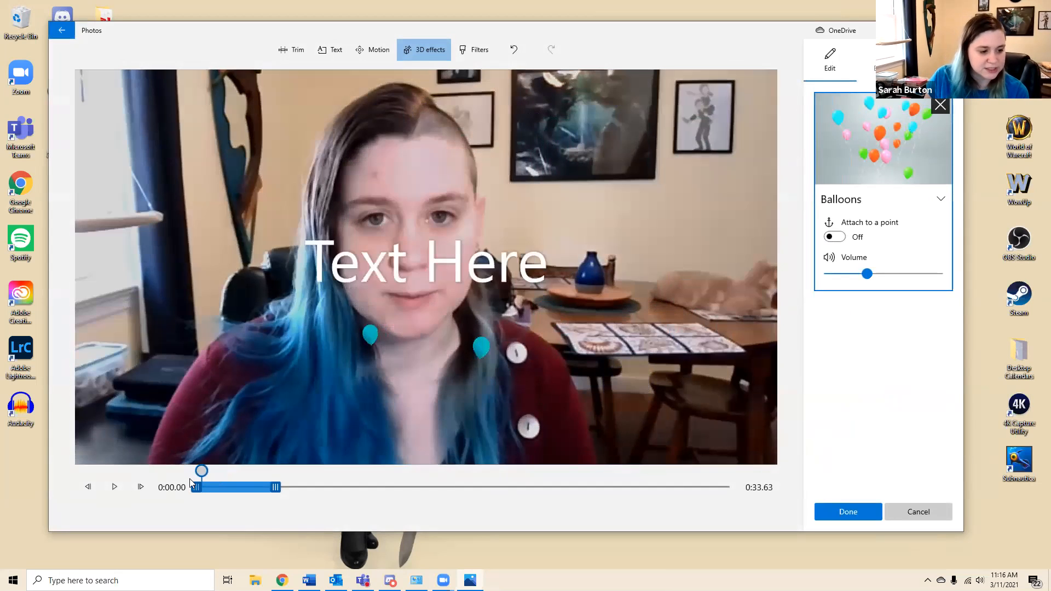
pyautogui.click(114, 487)
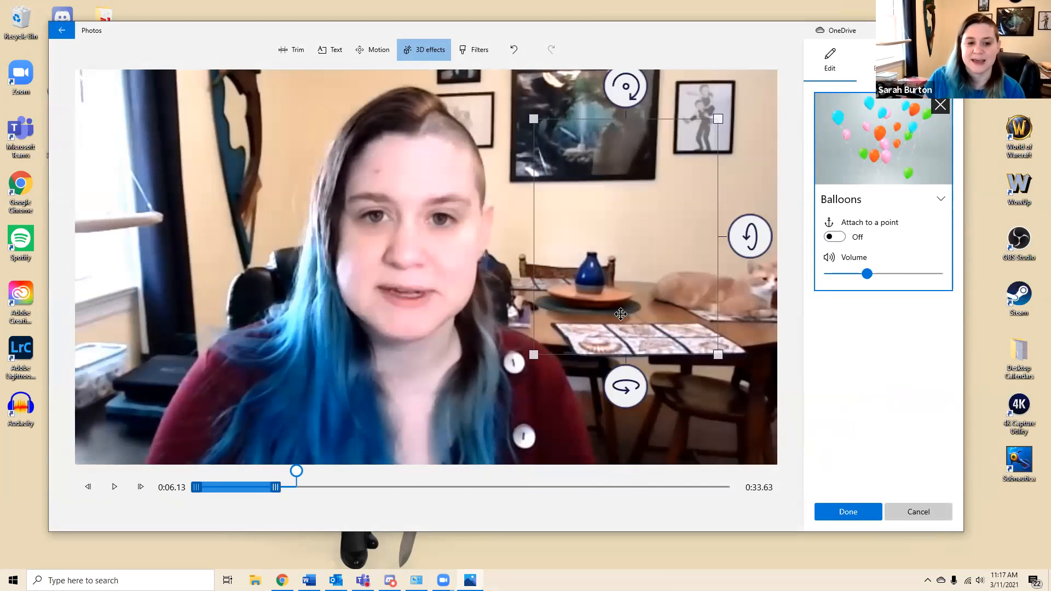
# Reposition the Balloons effect, anchor it to the cat on the table with Attach to a point, and apply it
pyautogui.moveTo(620, 314); pyautogui.dragTo(606, 304)
pyautogui.click(833, 237)
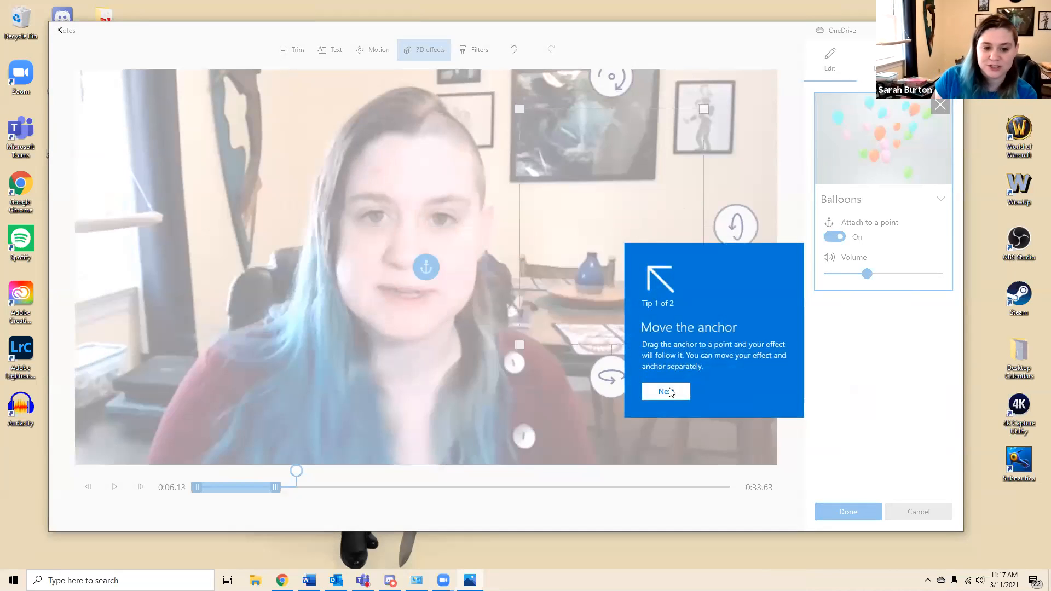
pyautogui.click(672, 390)
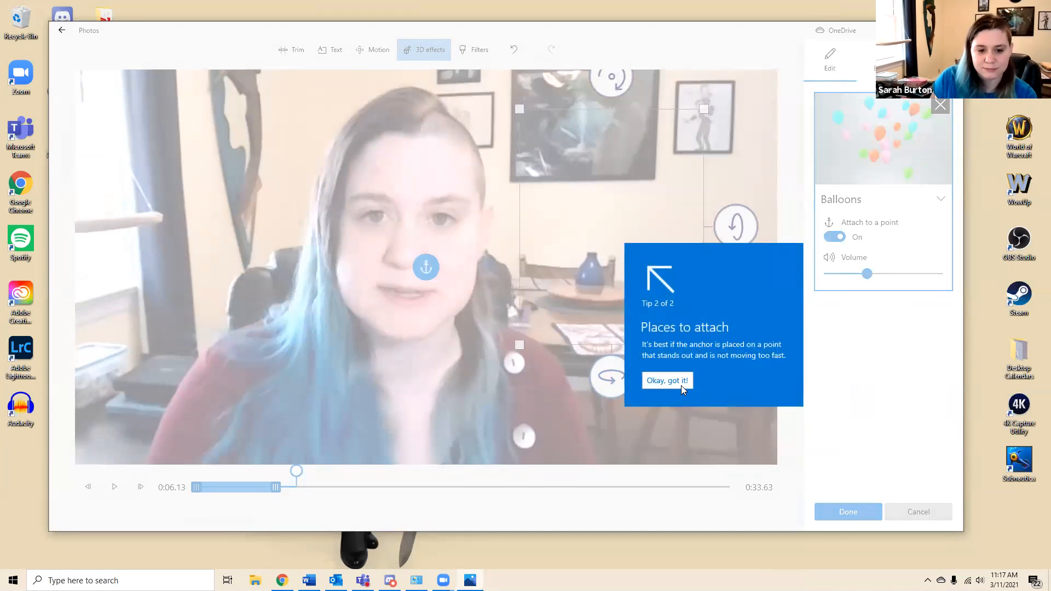
pyautogui.click(666, 381)
pyautogui.moveTo(427, 272); pyautogui.dragTo(724, 290)
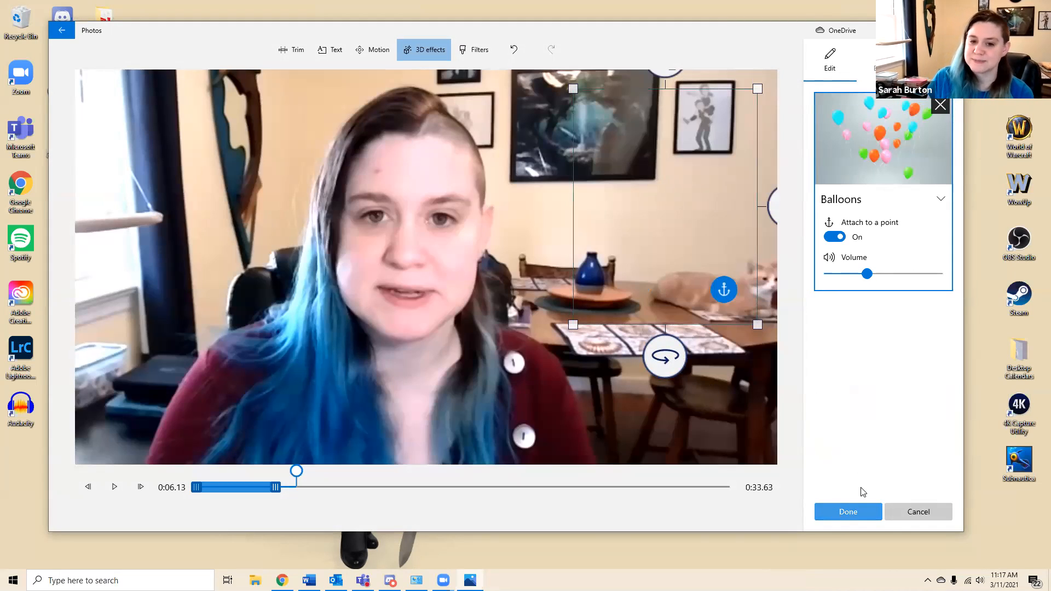
pyautogui.click(868, 511)
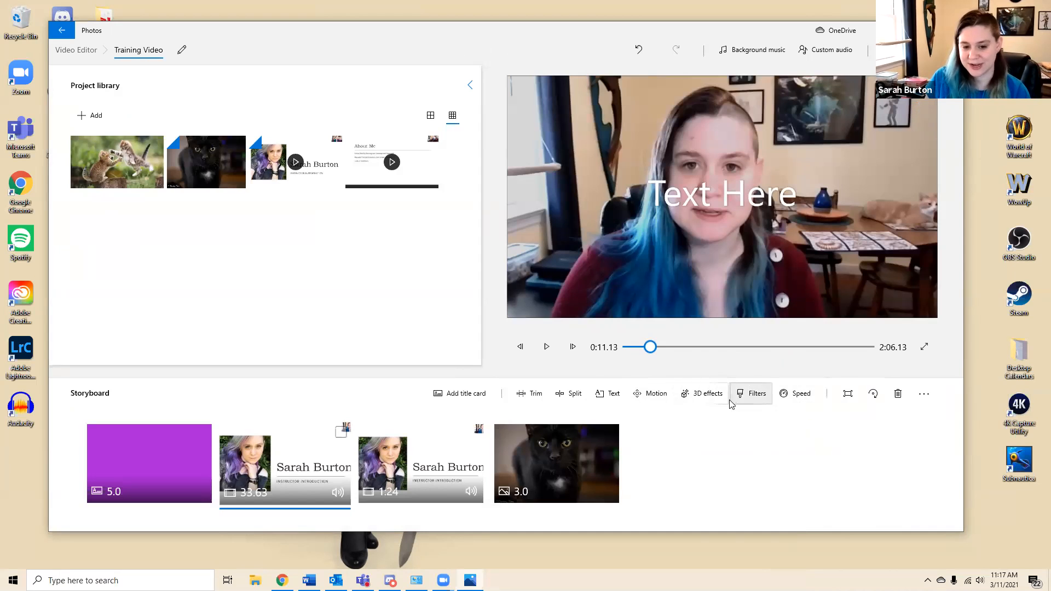
# Preview the Inky, Joy, Original and Adventure filters on the clip and apply the Sepia filter
pyautogui.click(752, 400)
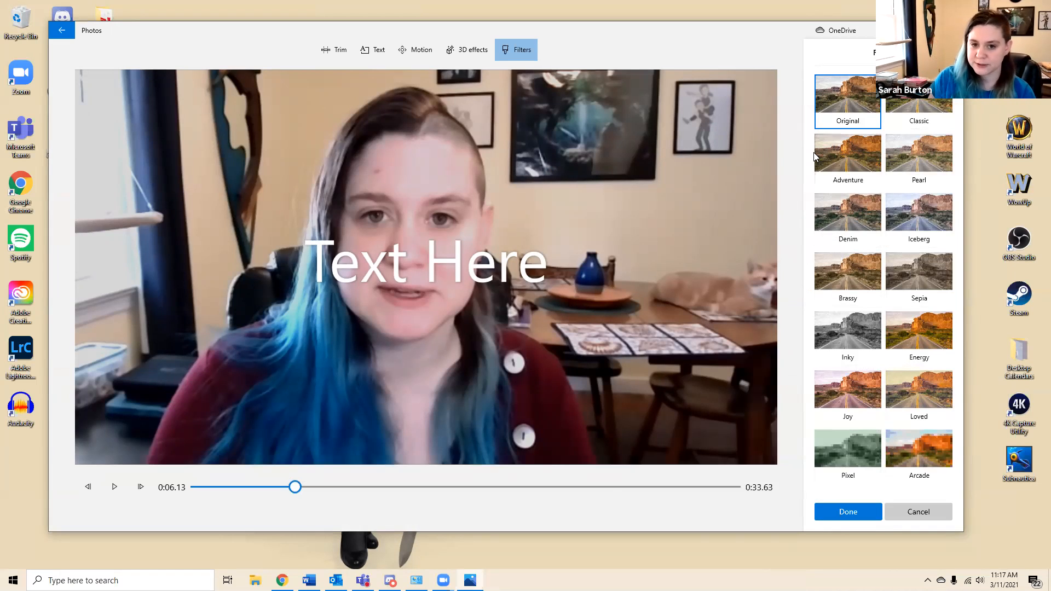
pyautogui.click(935, 275)
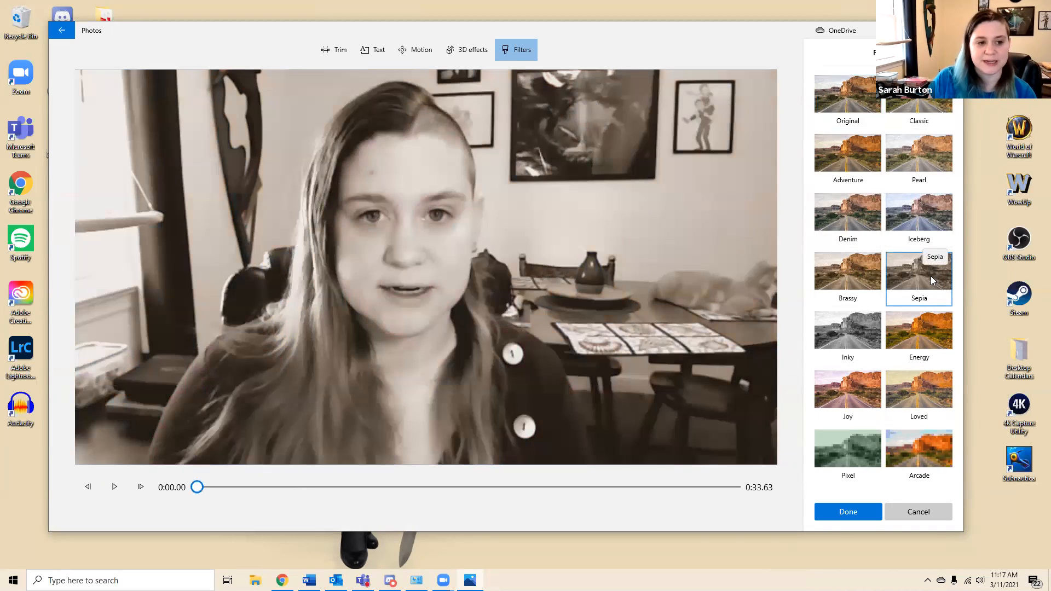
pyautogui.click(845, 321)
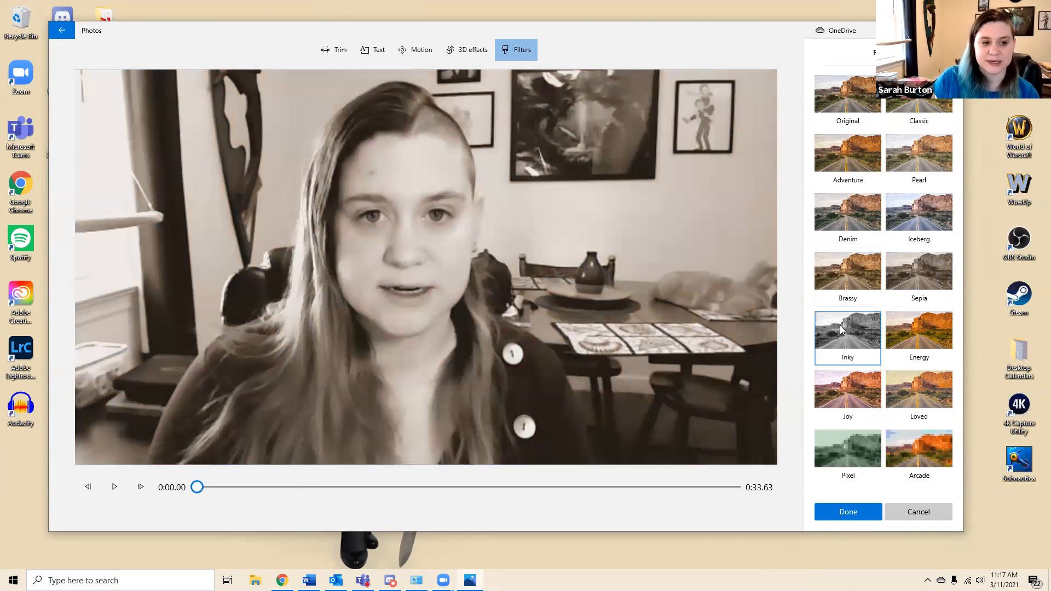
pyautogui.click(868, 393)
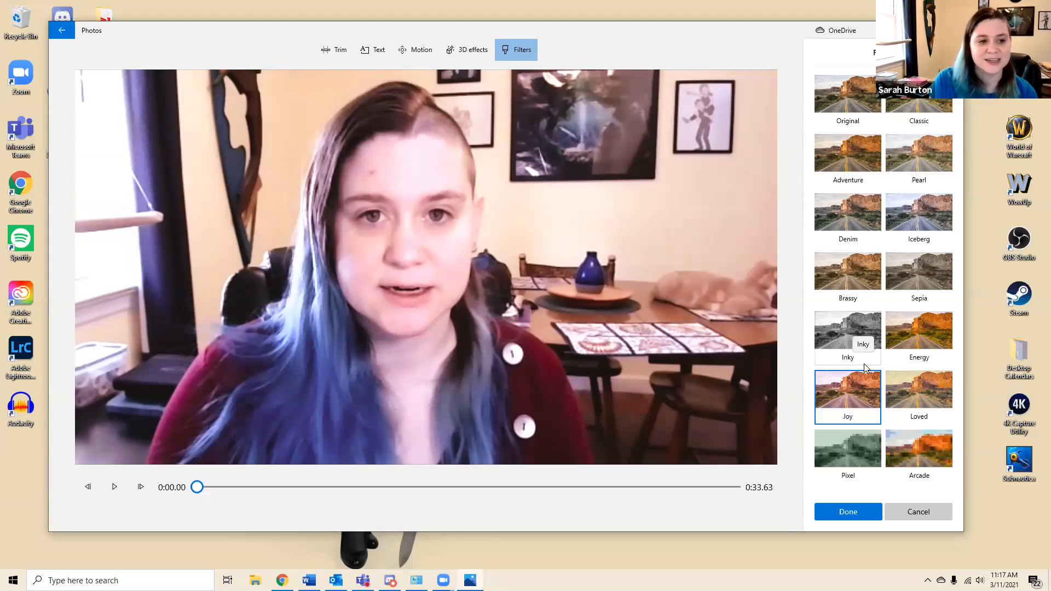
pyautogui.click(862, 99)
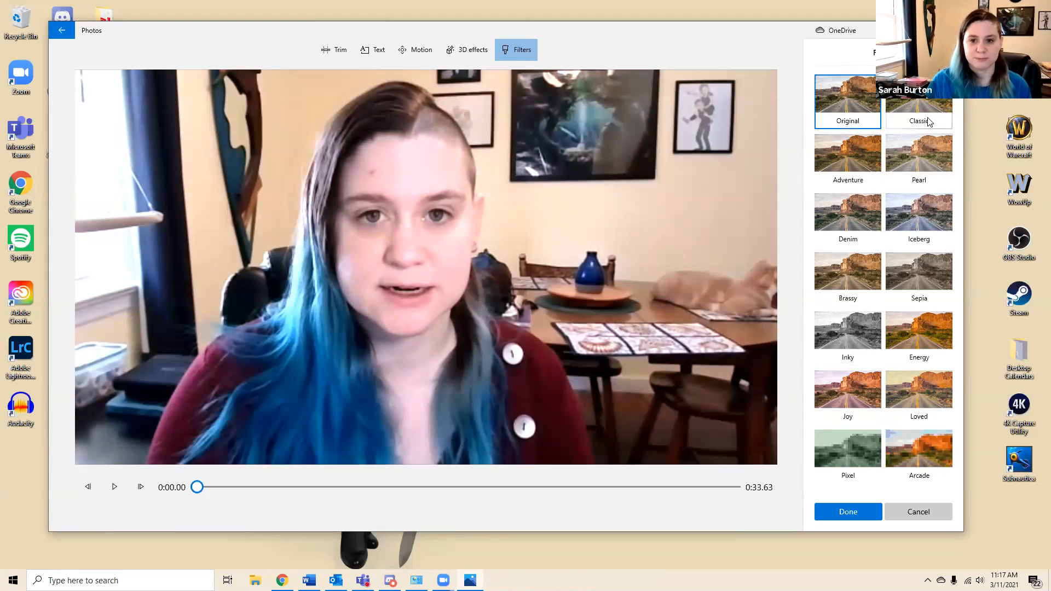
pyautogui.click(847, 158)
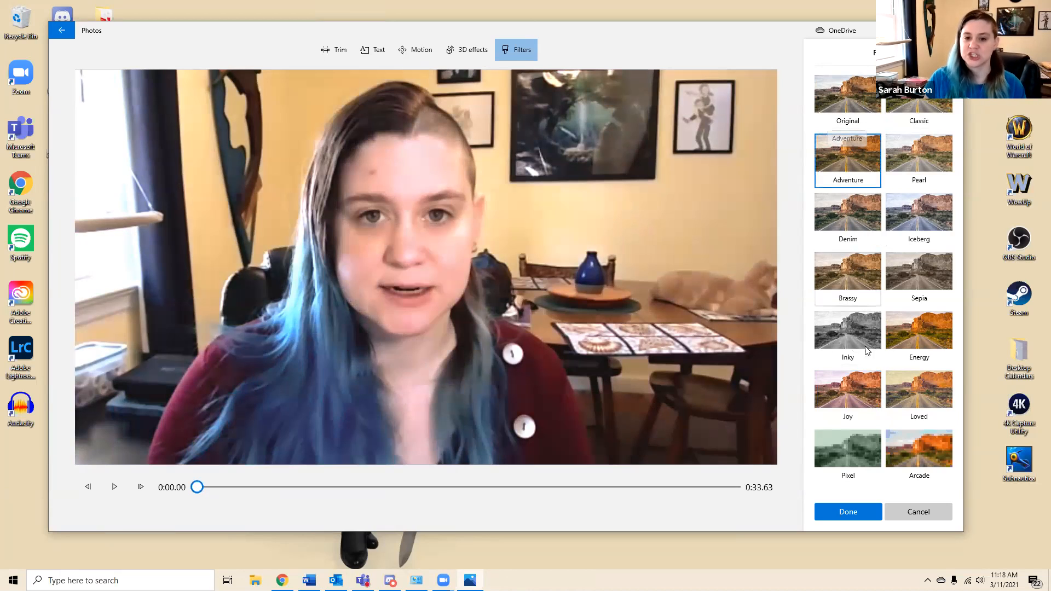
pyautogui.click(913, 268)
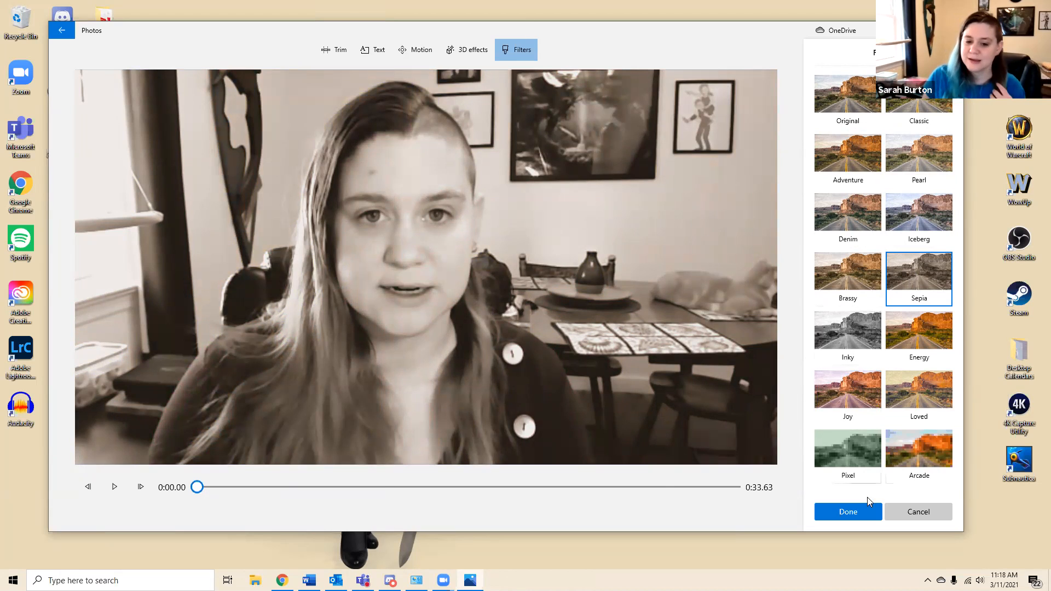
pyautogui.click(869, 515)
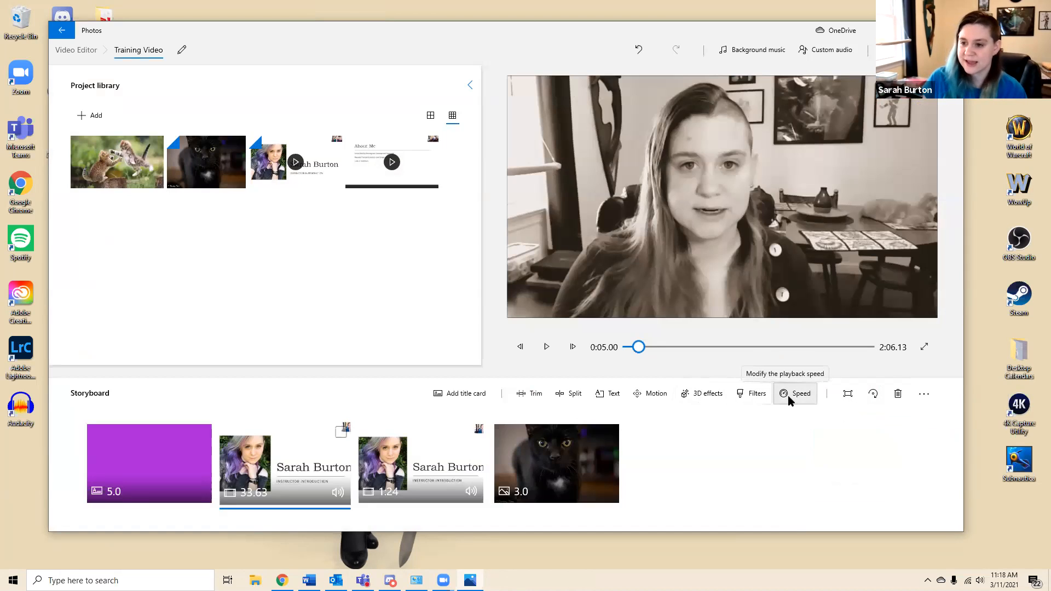
# Examine the clip's playback speed setting, leaving it at Normal
pyautogui.click(789, 396)
pyautogui.moveTo(796, 360)
pyautogui.mouseDown()
pyautogui.moveTo(840, 359)
pyautogui.moveTo(741, 357)
pyautogui.moveTo(793, 362)
pyautogui.mouseUp()
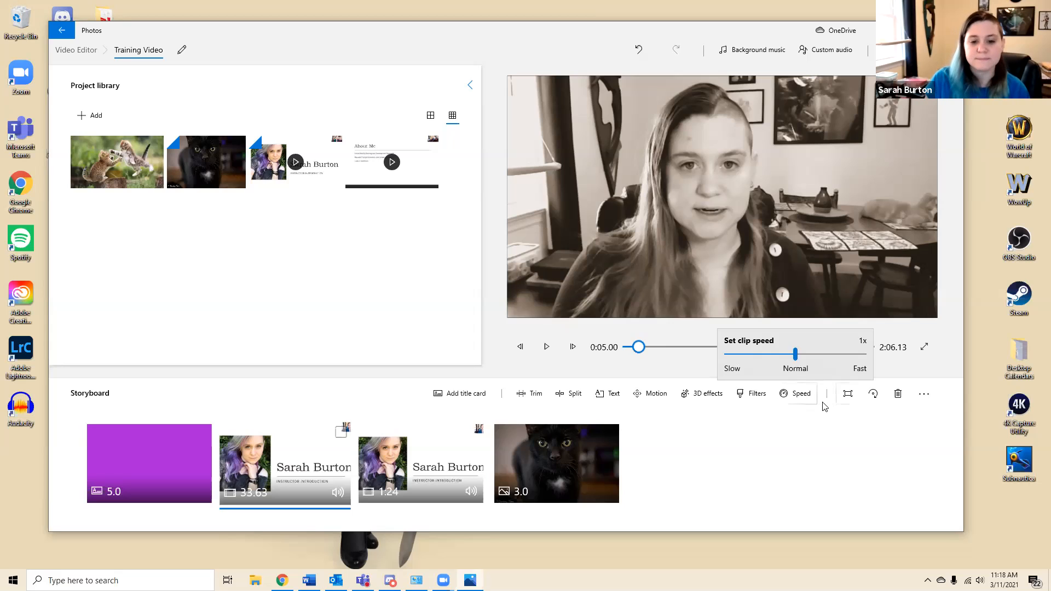
pyautogui.click(866, 404)
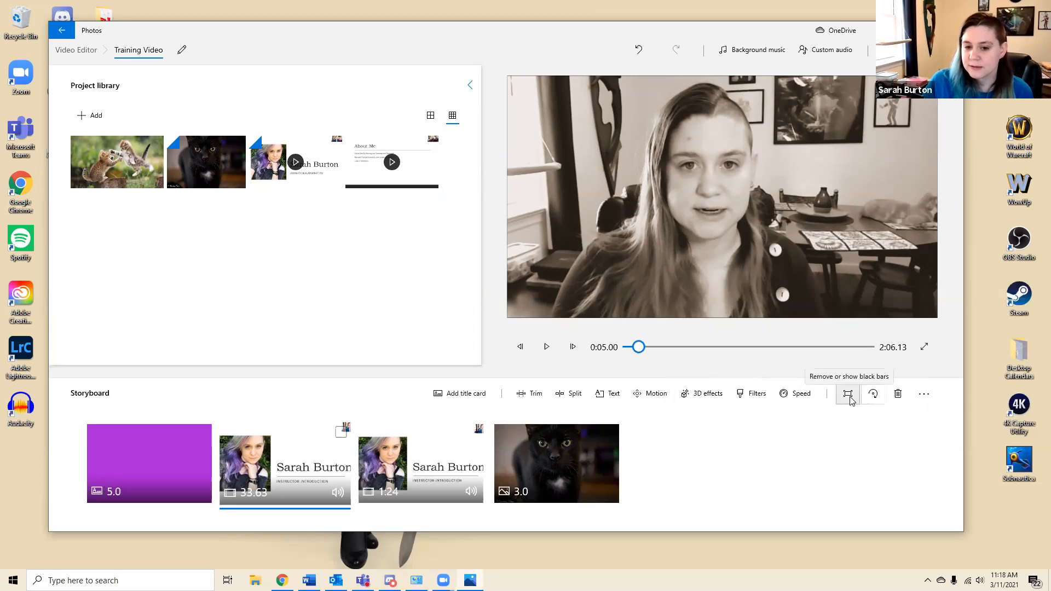
# Try Remove black bars on the first Instructor Introduction clip and set it back to Shrink to fit
pyautogui.click(851, 401)
pyautogui.click(825, 425)
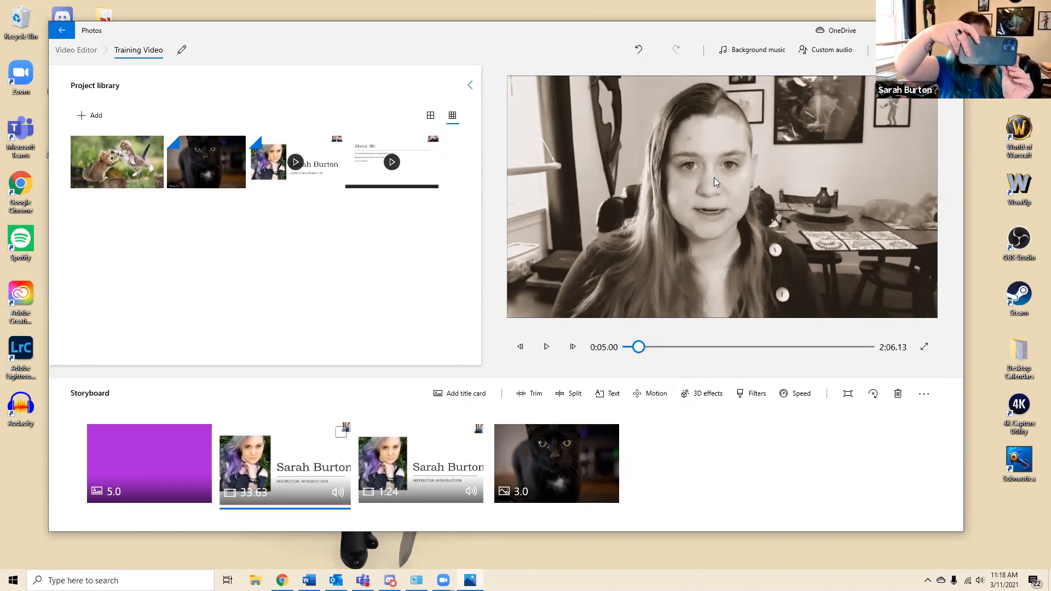
pyautogui.click(847, 393)
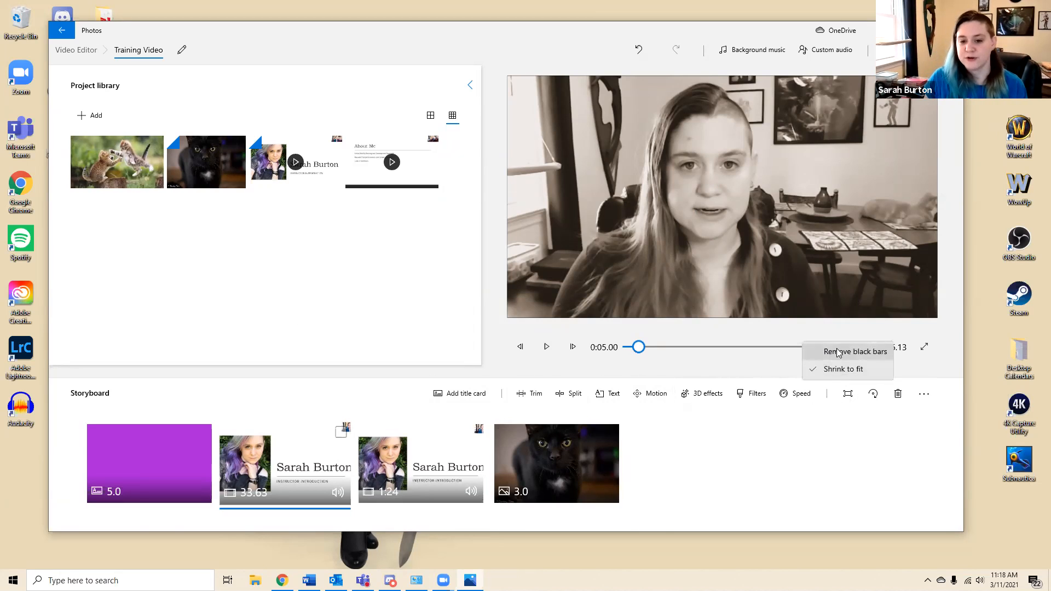
pyautogui.click(835, 354)
pyautogui.click(847, 394)
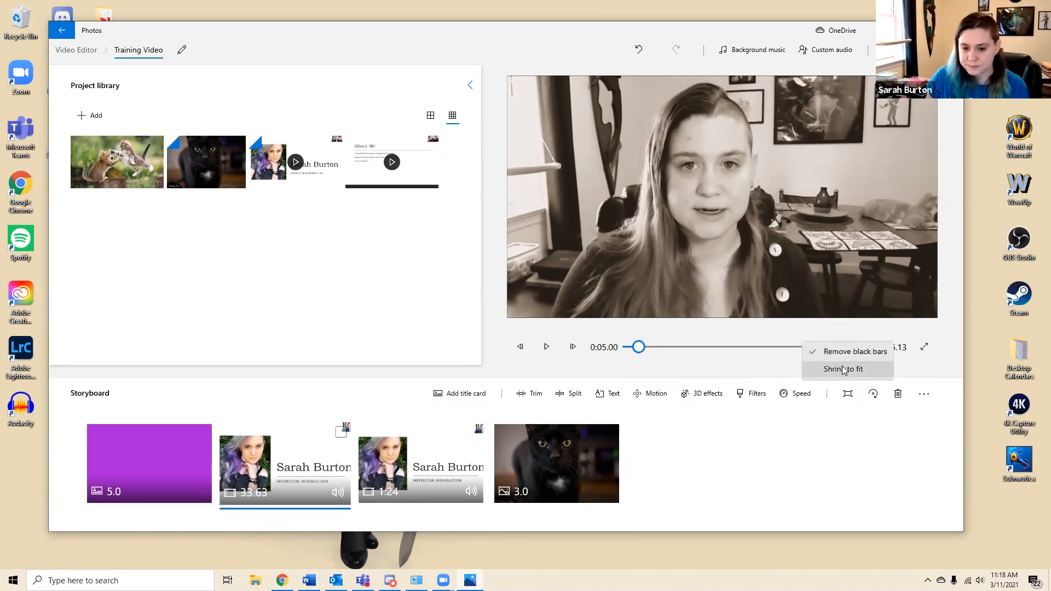
pyautogui.click(843, 370)
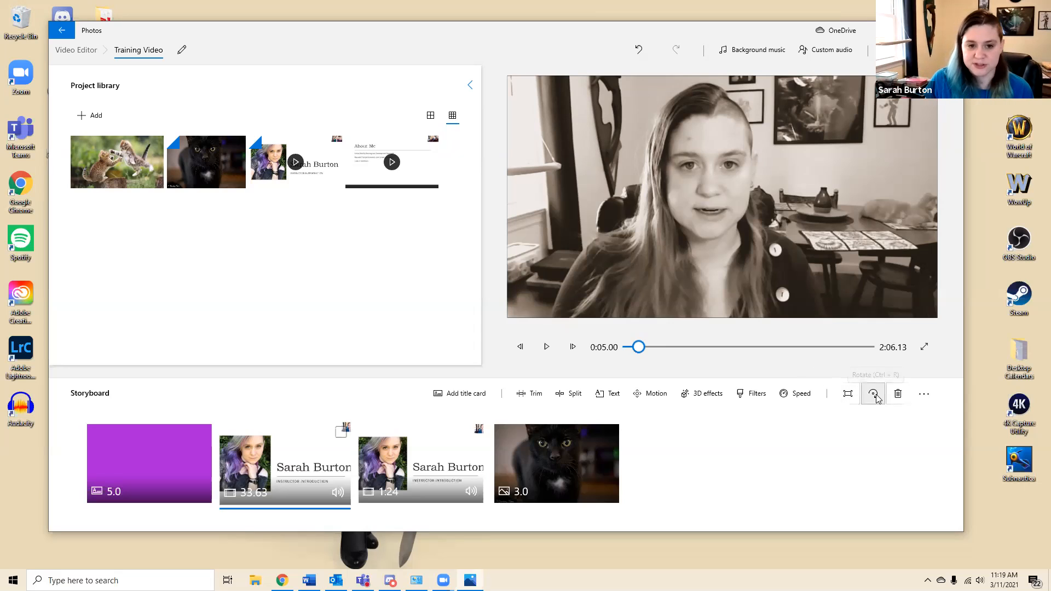
# Rotate the selected clip four times through a full turn back to its upright orientation
pyautogui.click(874, 394)
pyautogui.click(874, 394)
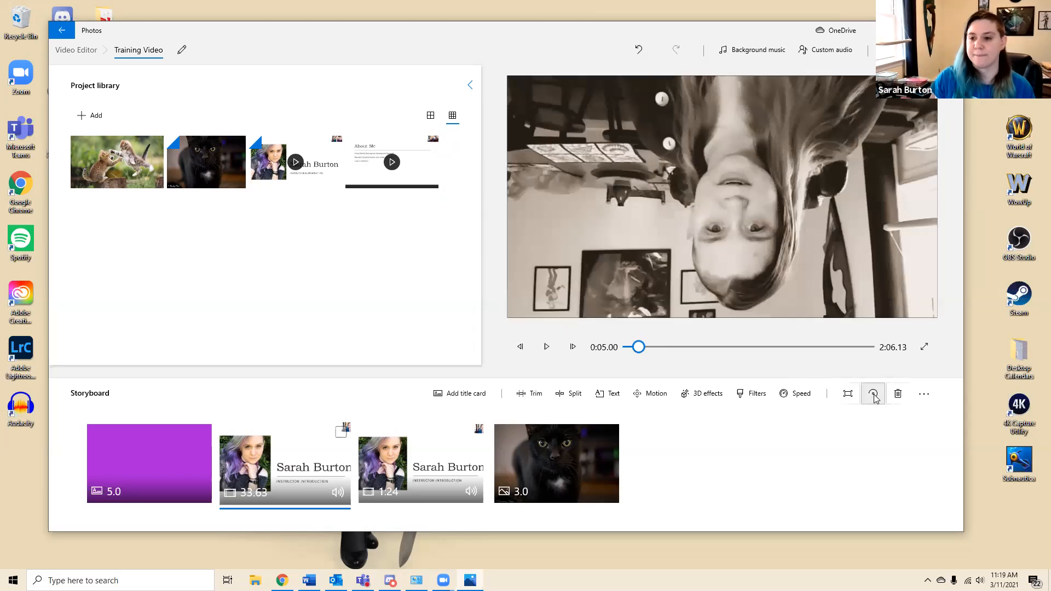
pyautogui.click(874, 394)
pyautogui.click(874, 394)
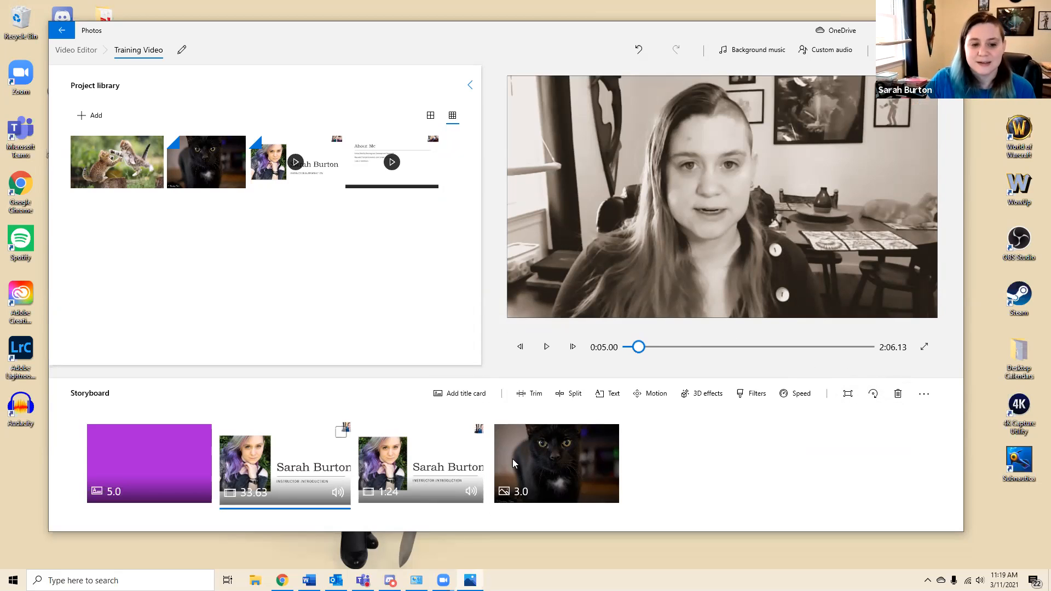
# Insert another copy of the black cat photo from the project library between the two Instructor Introduction clips
pyautogui.click(565, 434)
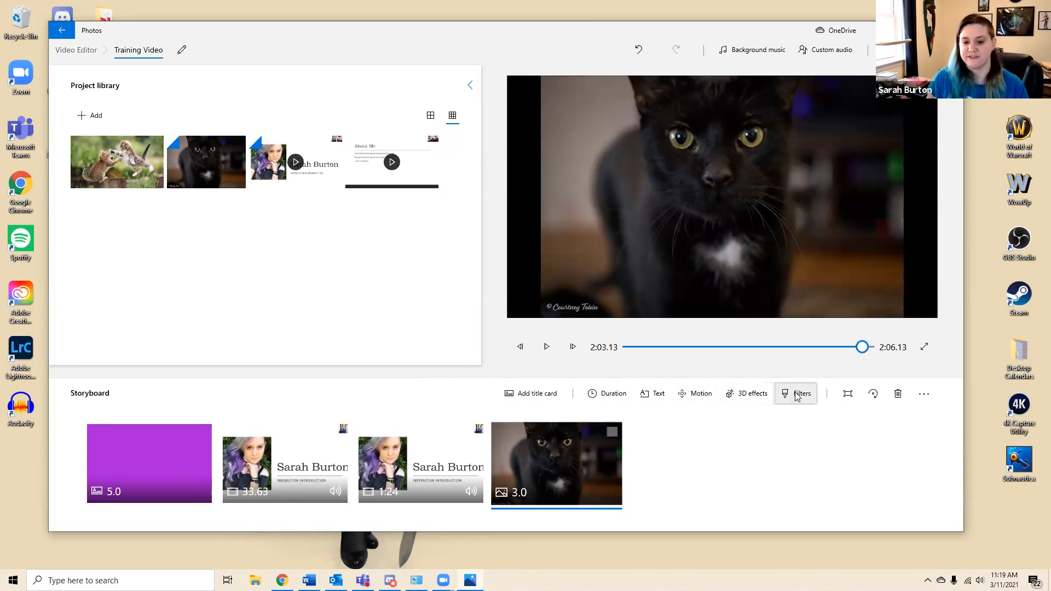
pyautogui.click(465, 459)
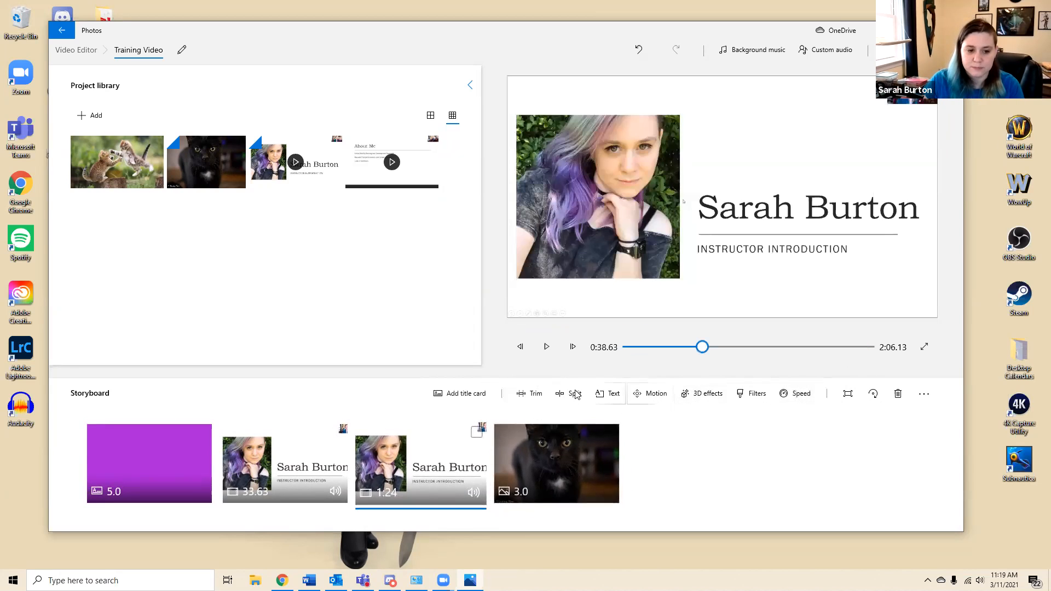
pyautogui.click(563, 460)
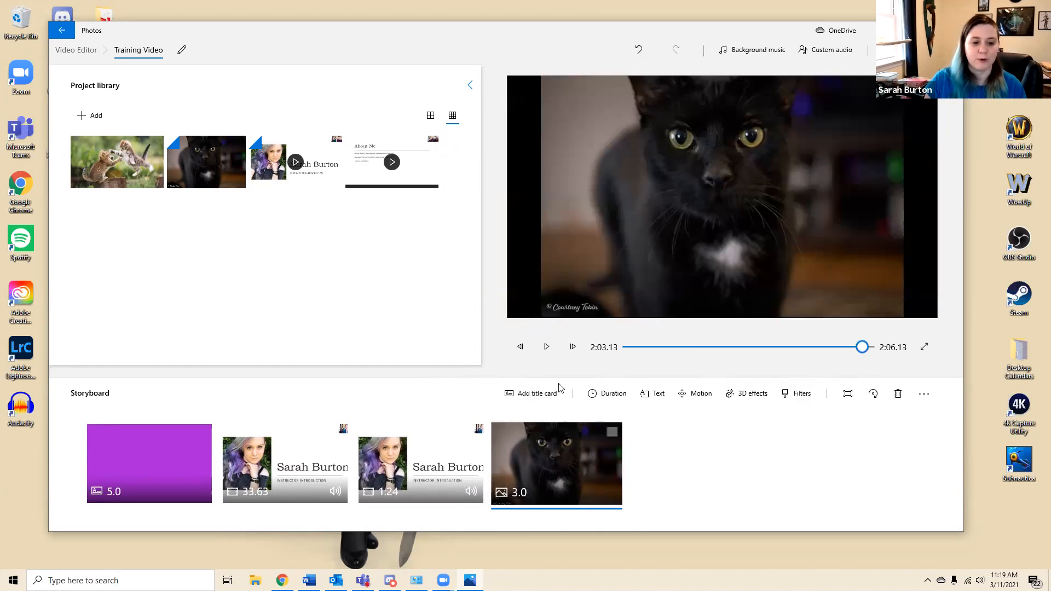
pyautogui.moveTo(219, 175); pyautogui.dragTo(438, 496)
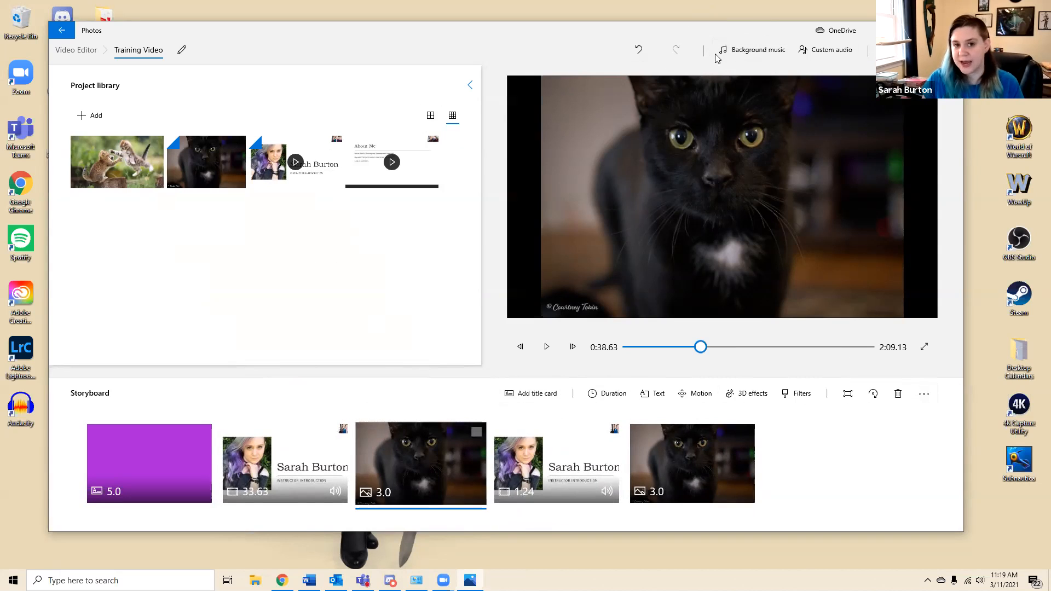
# Browse the background music tracks and apply the Amplified track to the video
pyautogui.click(766, 50)
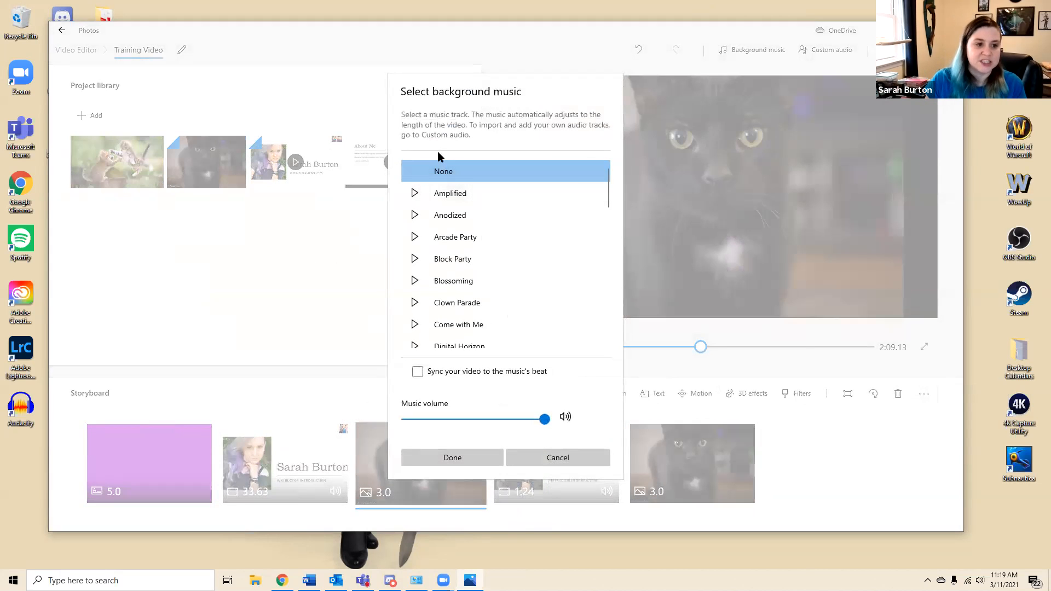
pyautogui.scroll(-20, 450, 306)
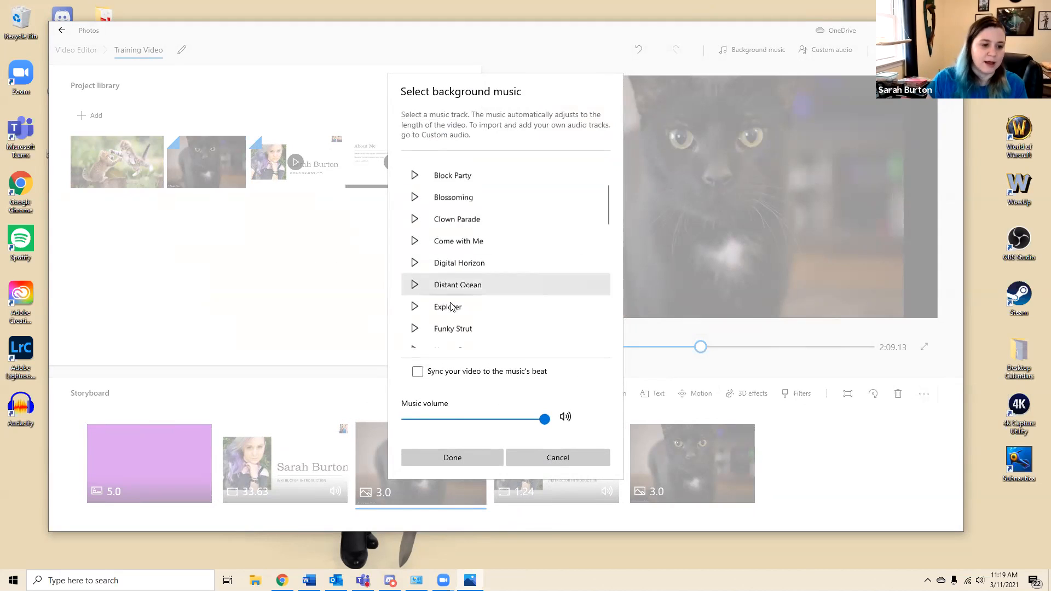
pyautogui.scroll(-3, 449, 306)
pyautogui.scroll(20, 449, 306)
pyautogui.scroll(2, 449, 306)
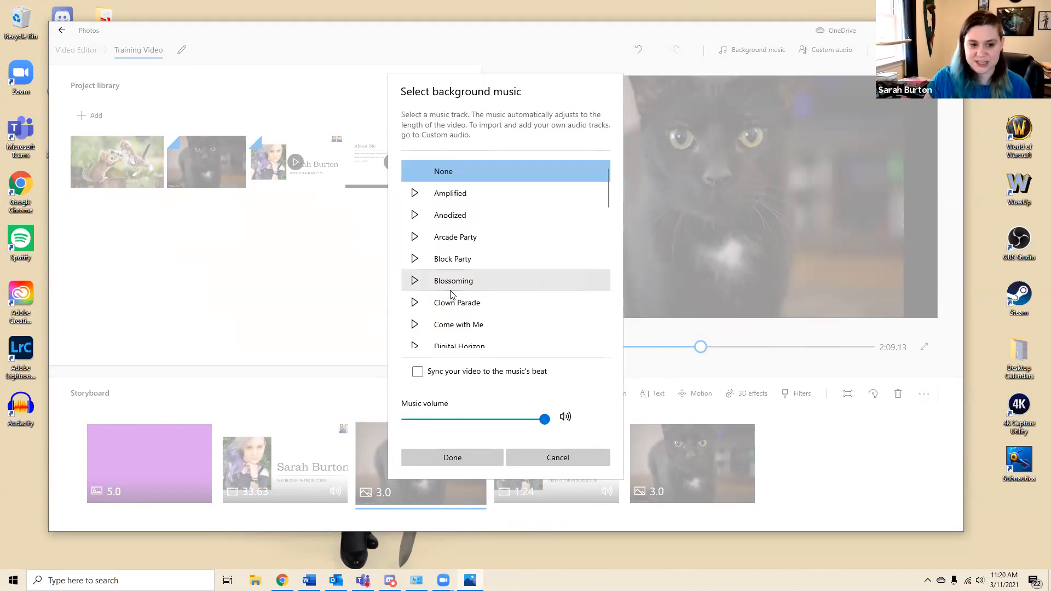
pyautogui.click(417, 194)
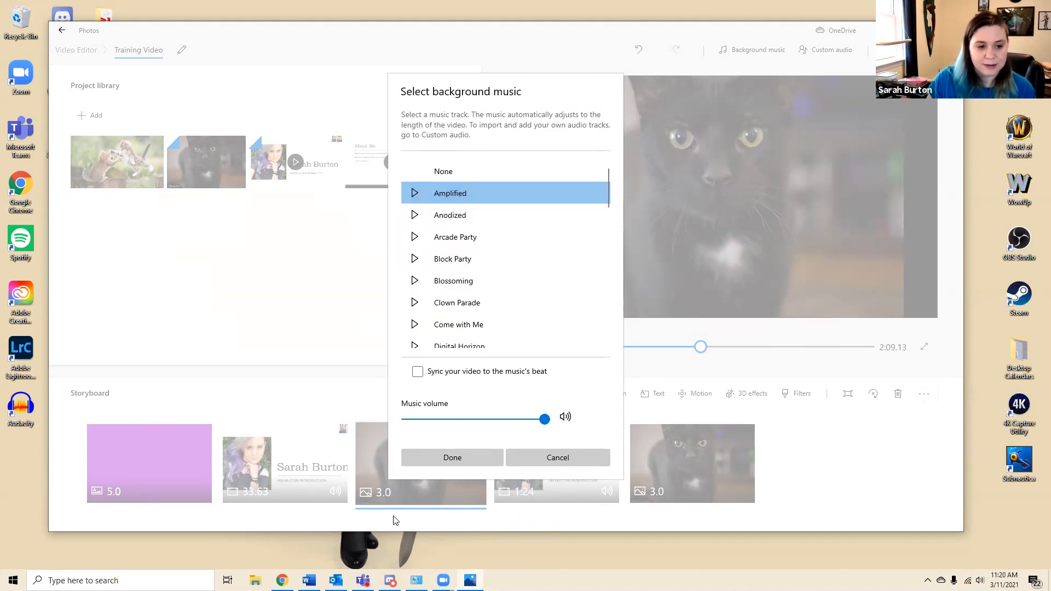
pyautogui.scroll(-2, 451, 268)
pyautogui.scroll(2, 464, 234)
pyautogui.click(420, 465)
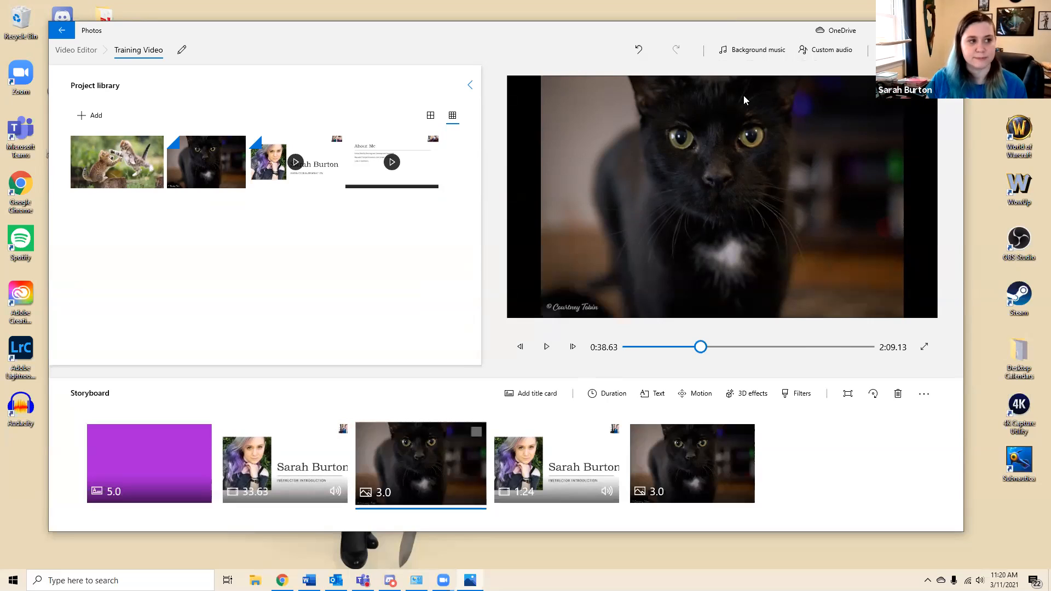
# Examine the custom audio feature and browse the Video Best Practices folder, leaving without adding a file
pyautogui.click(837, 55)
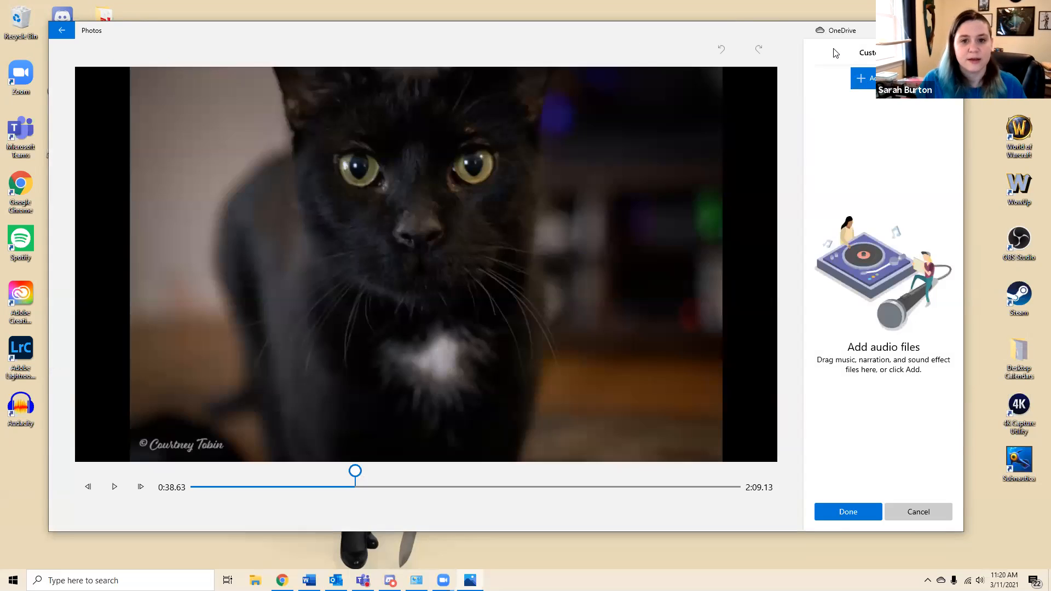
pyautogui.click(862, 78)
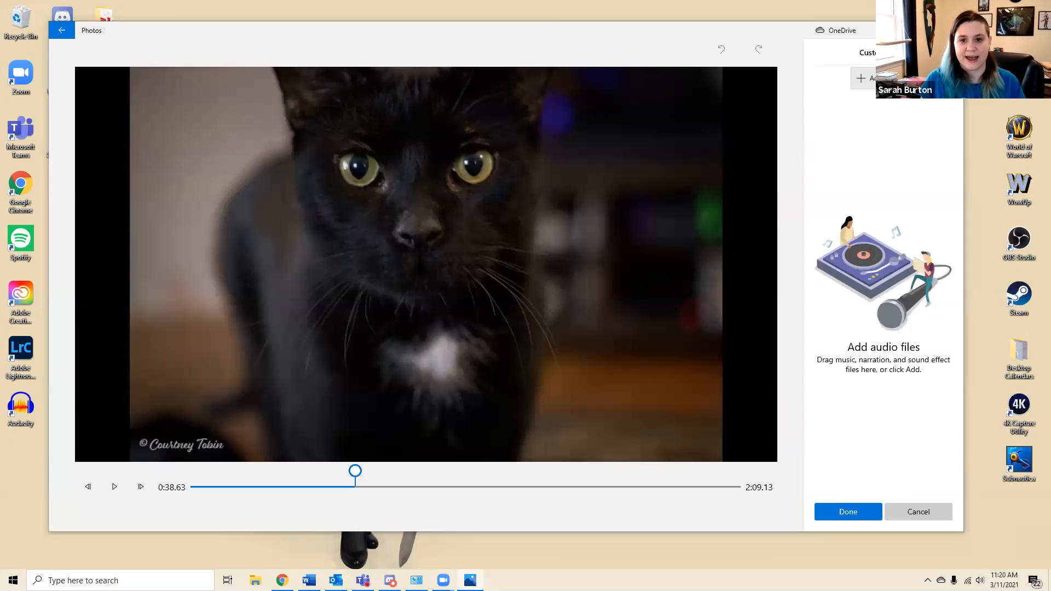
pyautogui.scroll(-3, 88, 167)
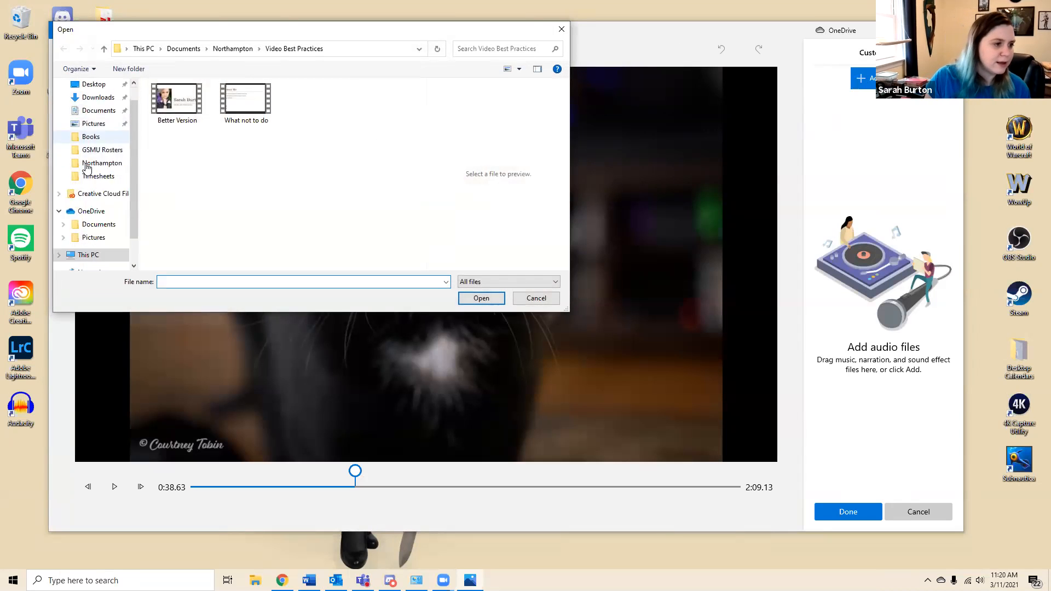
pyautogui.scroll(3, 91, 162)
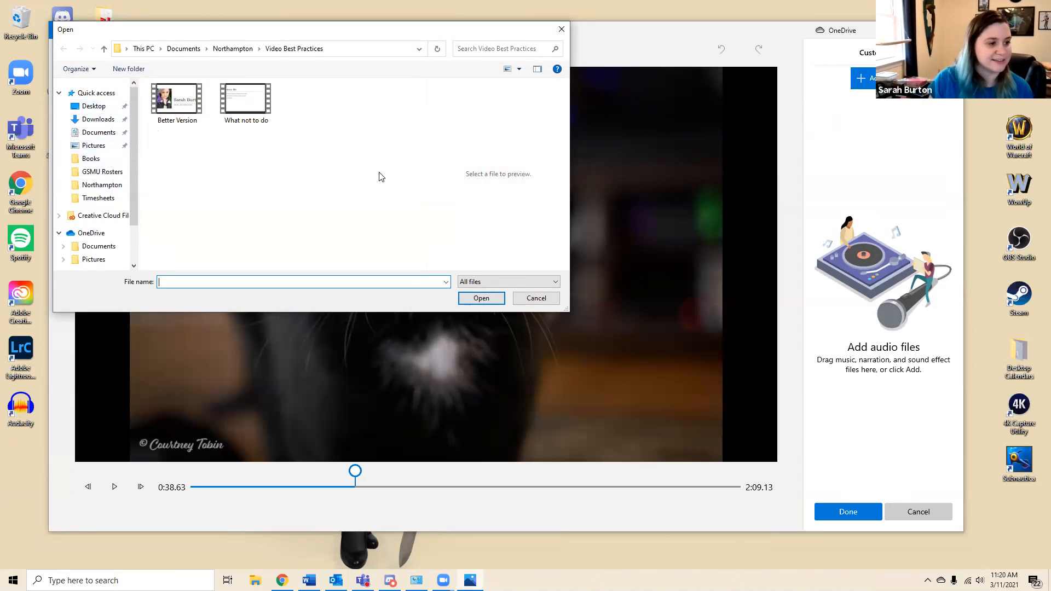
pyautogui.click(246, 100)
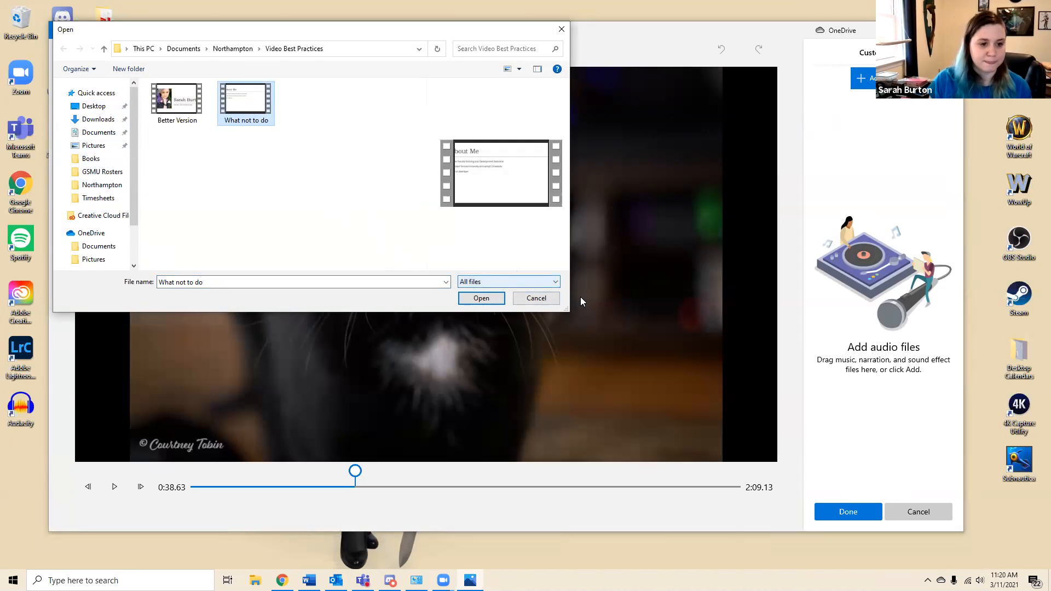
pyautogui.click(519, 299)
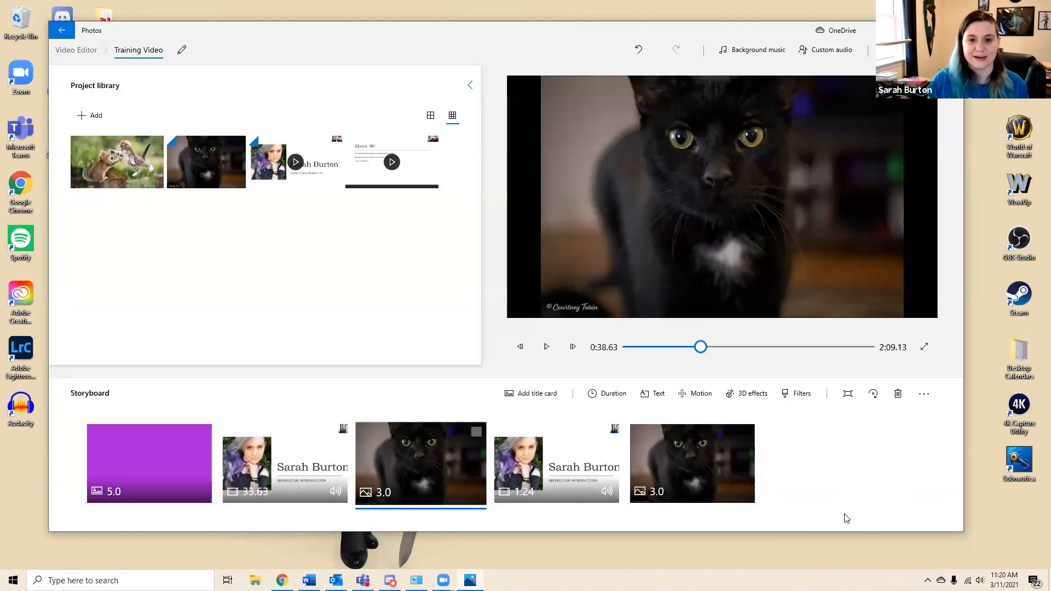
pyautogui.click(851, 511)
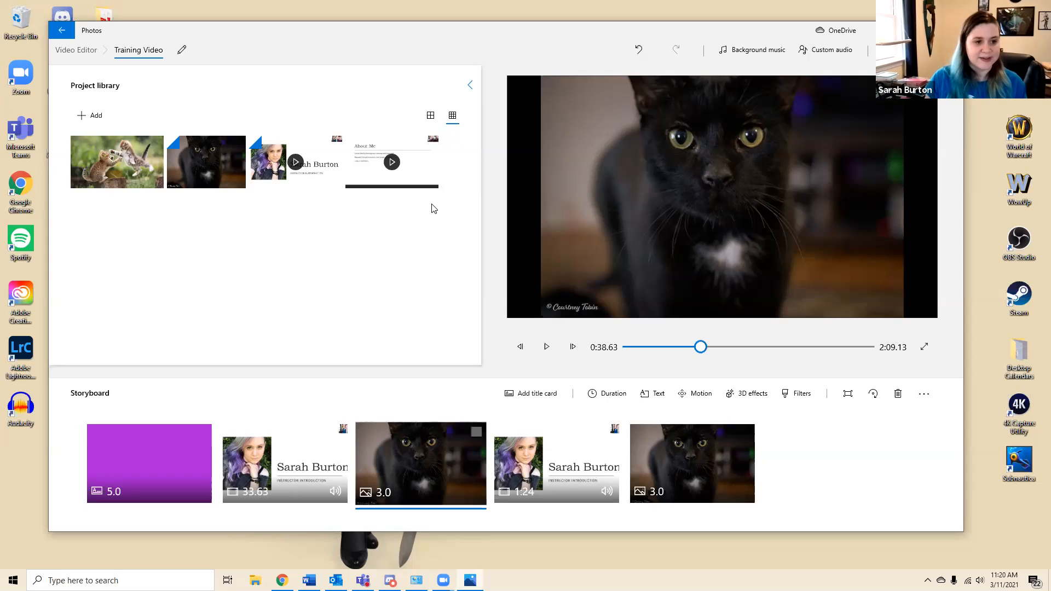
# Preview the edited project from the start, skipping ahead to the second video clip and to the end
pyautogui.moveTo(700, 347); pyautogui.dragTo(602, 349)
pyautogui.click(544, 347)
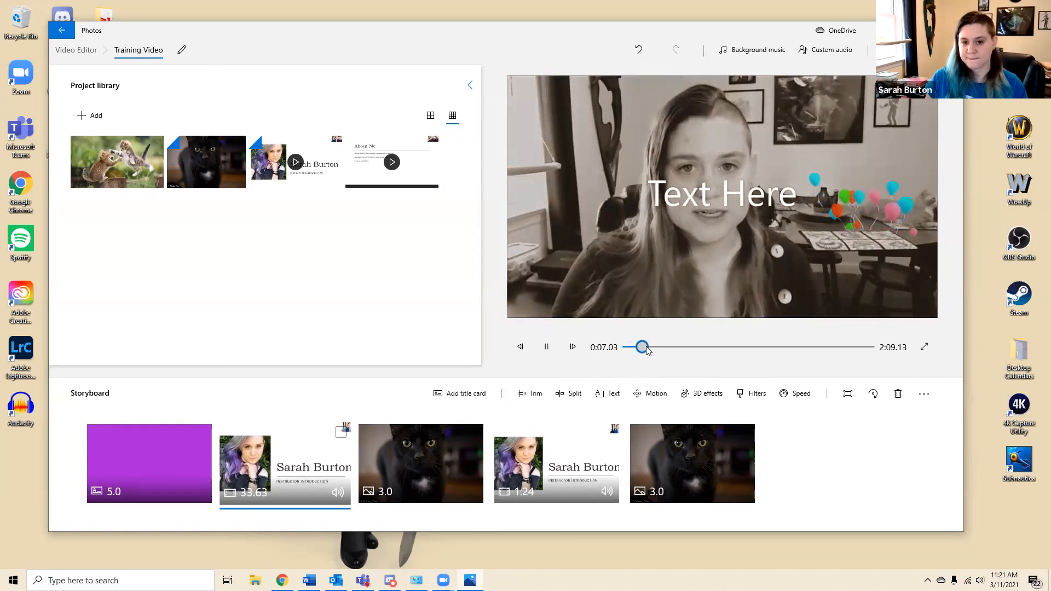
pyautogui.moveTo(645, 348); pyautogui.dragTo(704, 348)
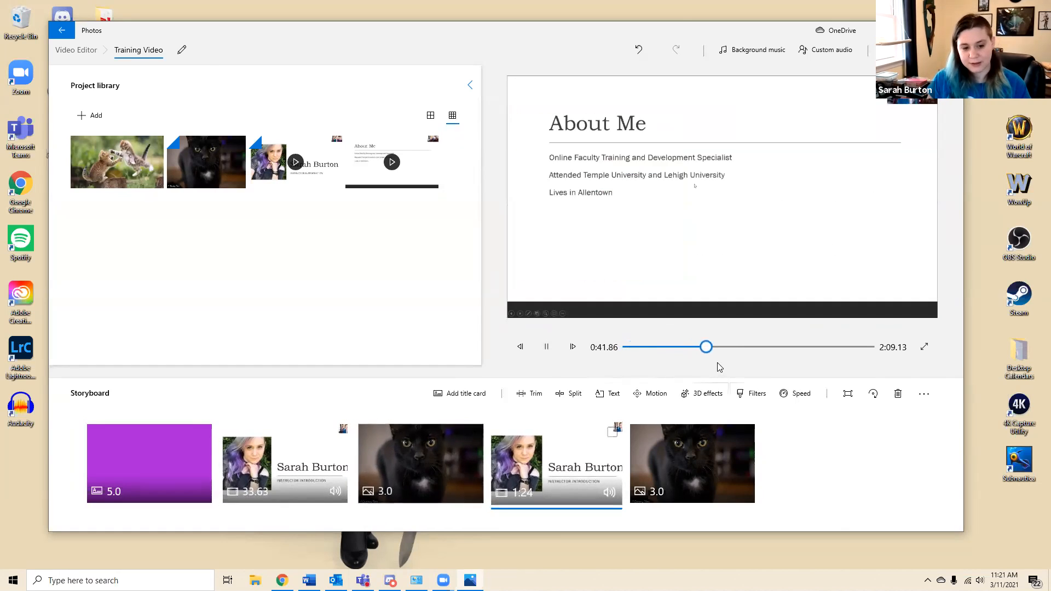
pyautogui.moveTo(711, 350); pyautogui.dragTo(864, 352)
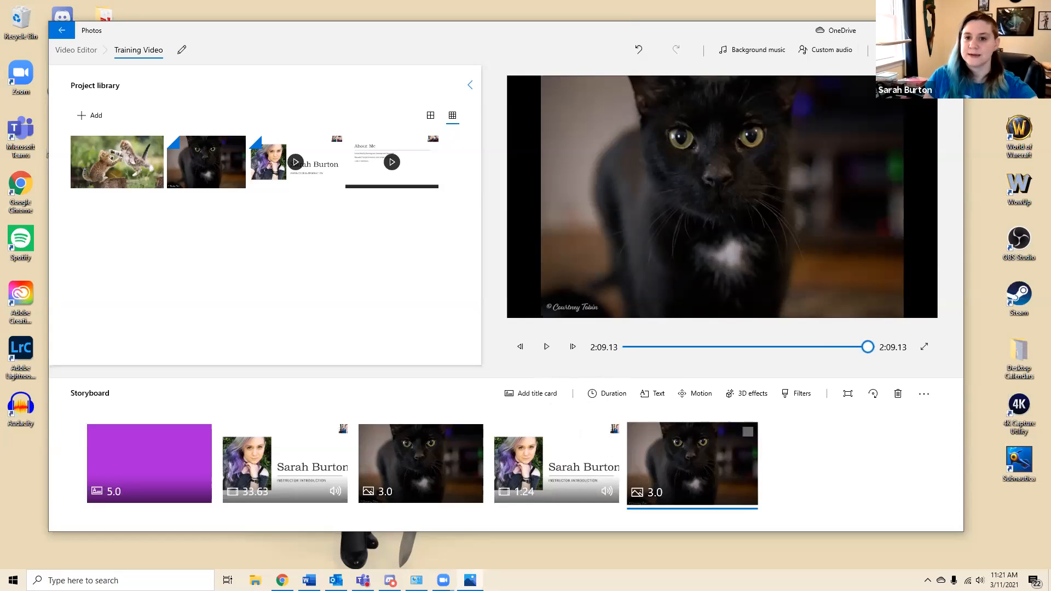
# Start finishing the video and review the quality choices, keeping High 1080p (recommended)
pyautogui.click(906, 50)
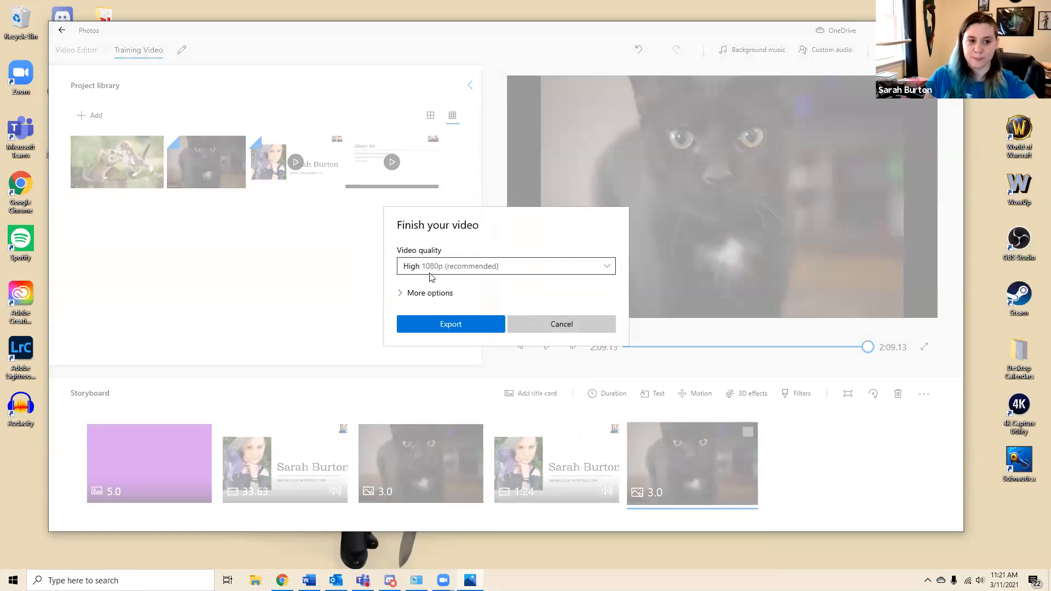
pyautogui.click(506, 266)
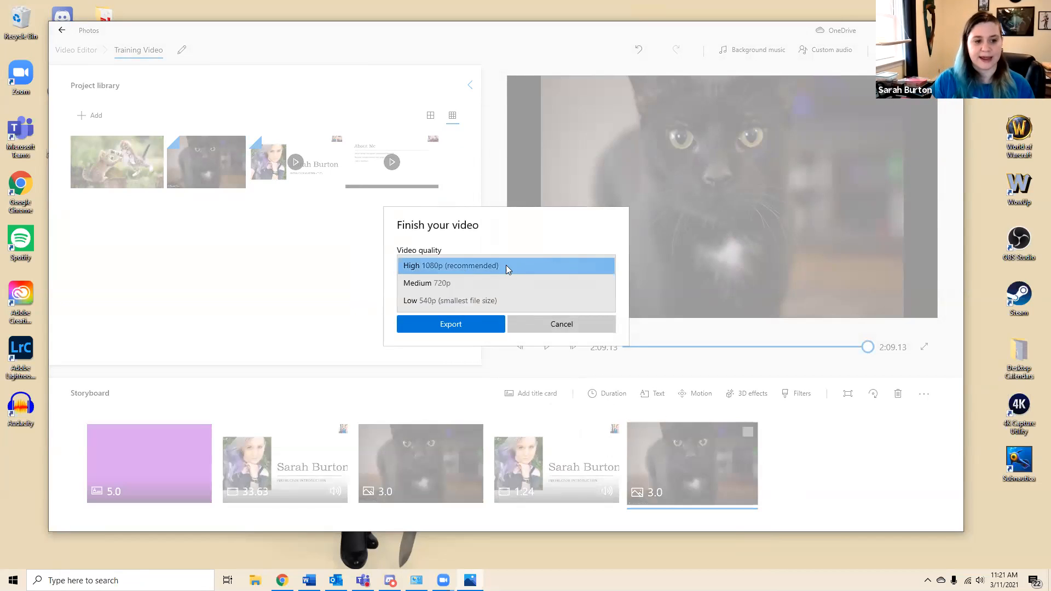
pyautogui.click(492, 266)
pyautogui.click(492, 266)
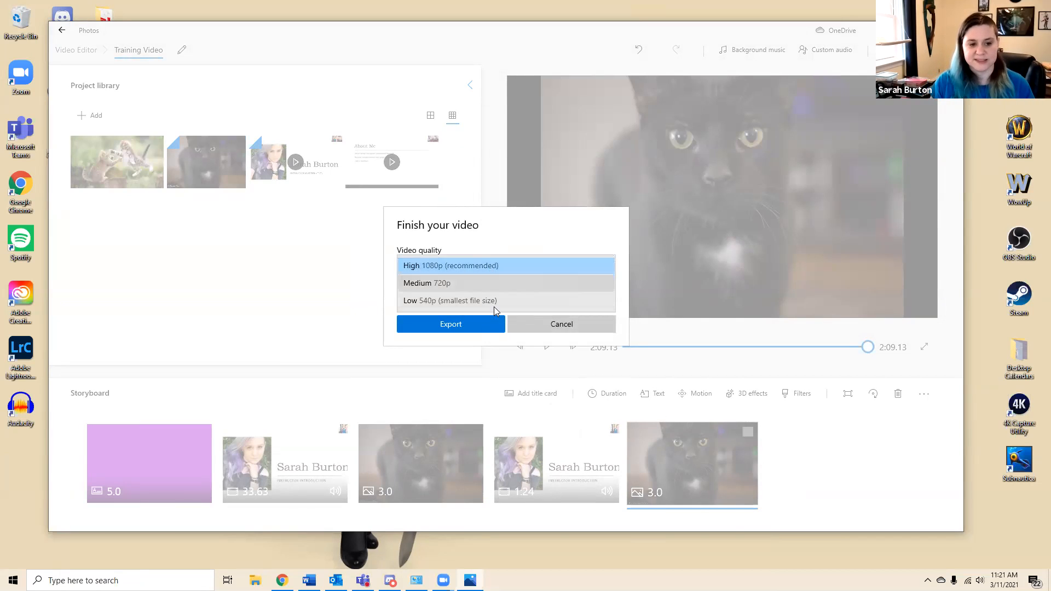
pyautogui.click(436, 267)
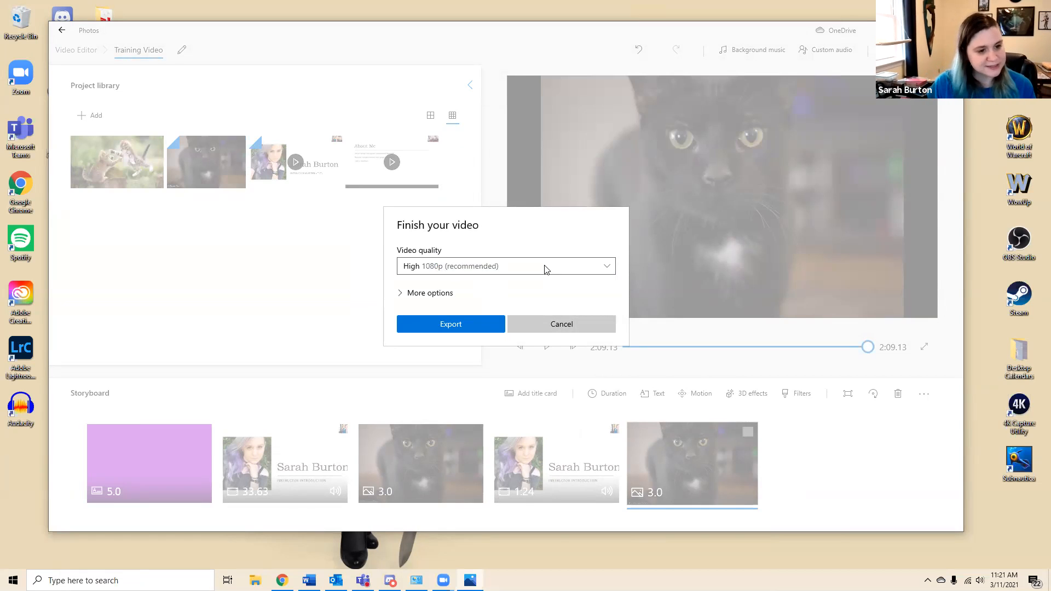
pyautogui.click(420, 267)
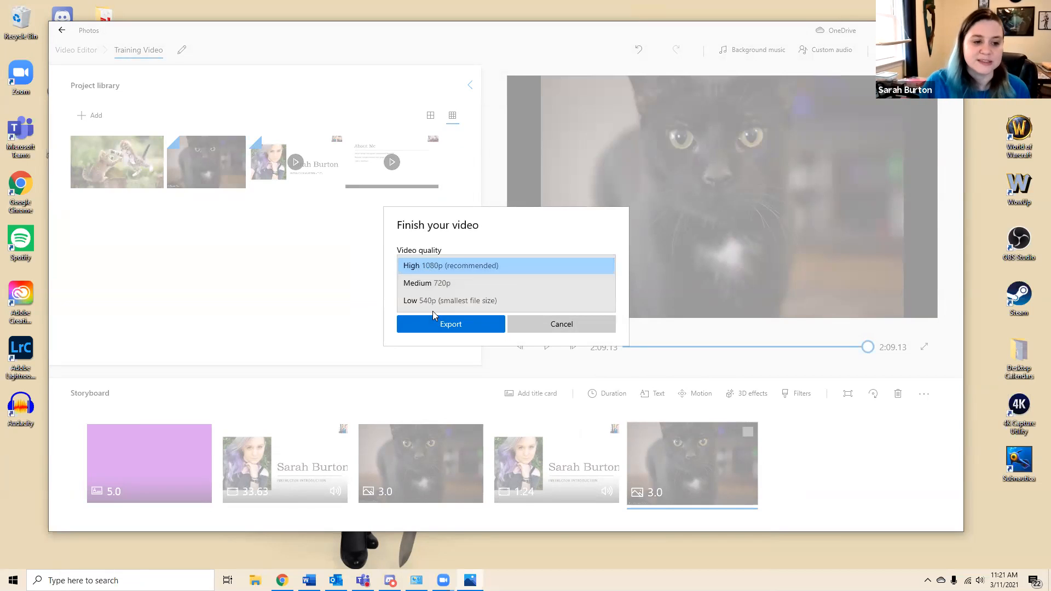
pyautogui.click(452, 268)
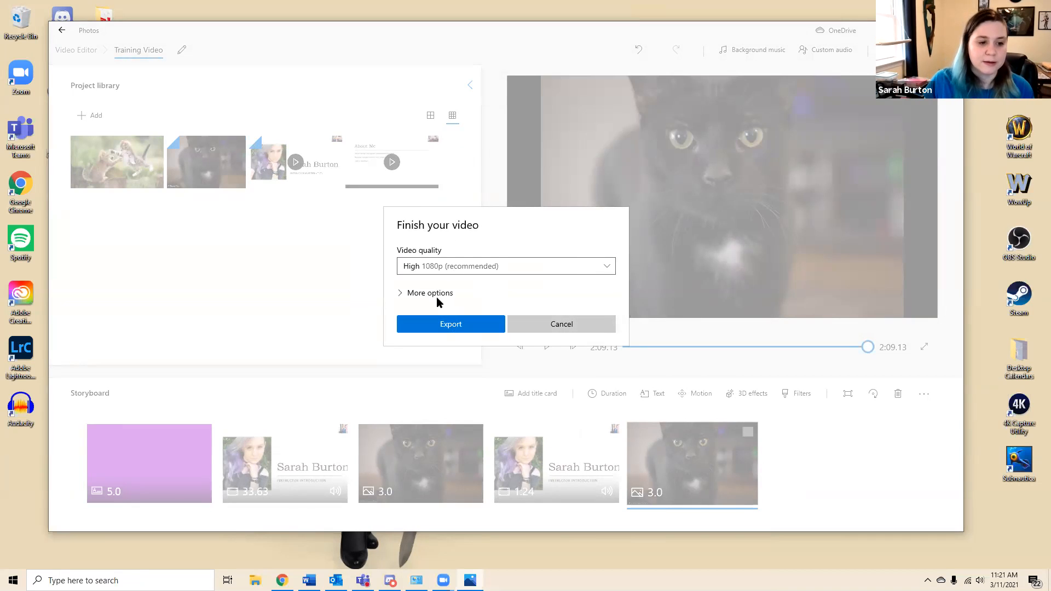
pyautogui.click(434, 294)
pyautogui.click(415, 263)
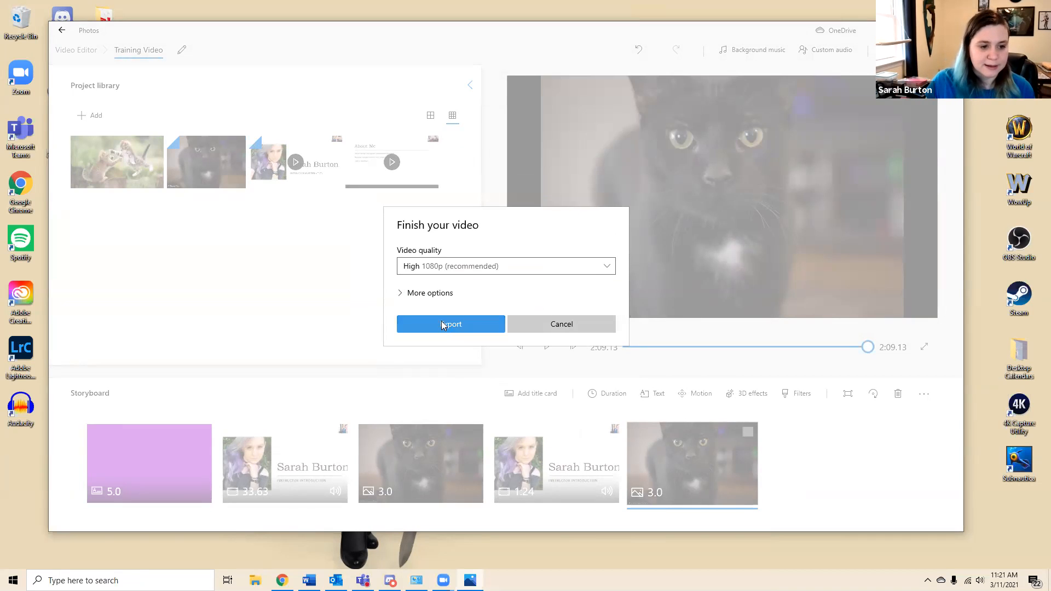
# Export the video to the Desktop as Training Video and dismiss the notice shown above its playback
pyautogui.click(441, 325)
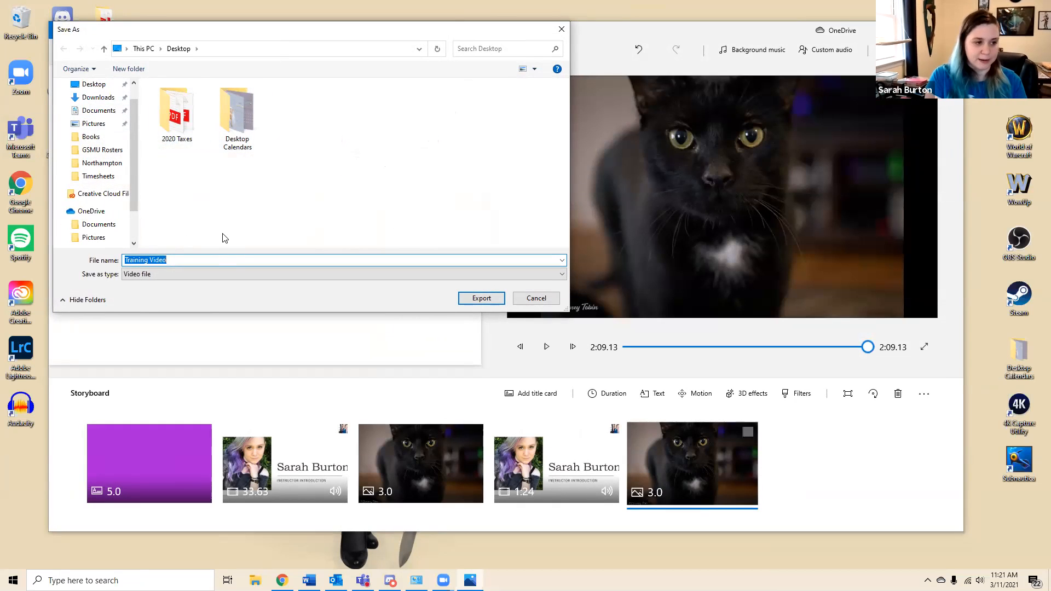
pyautogui.click(482, 298)
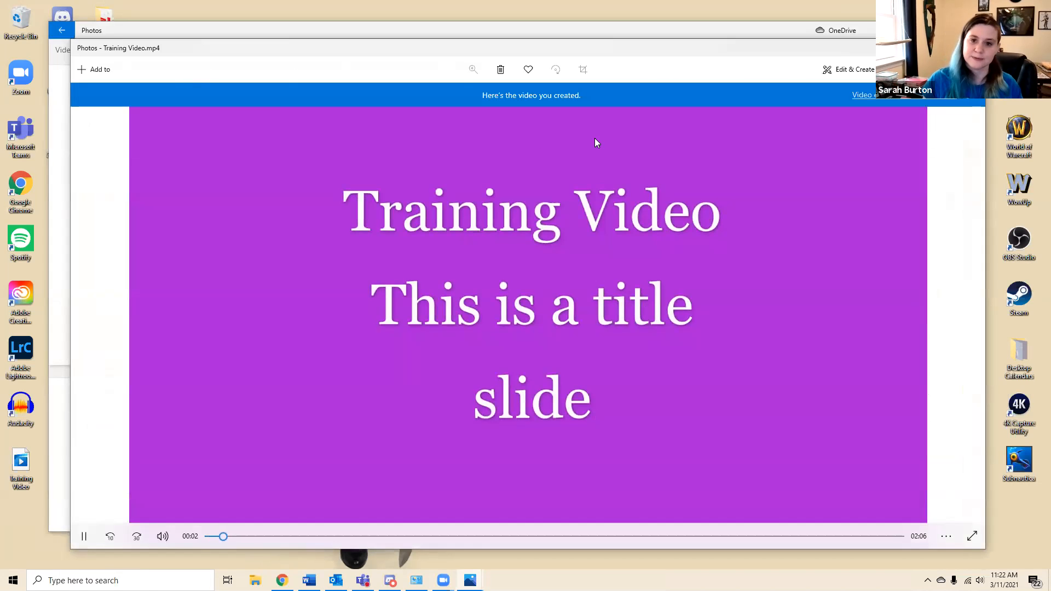
pyautogui.click(971, 103)
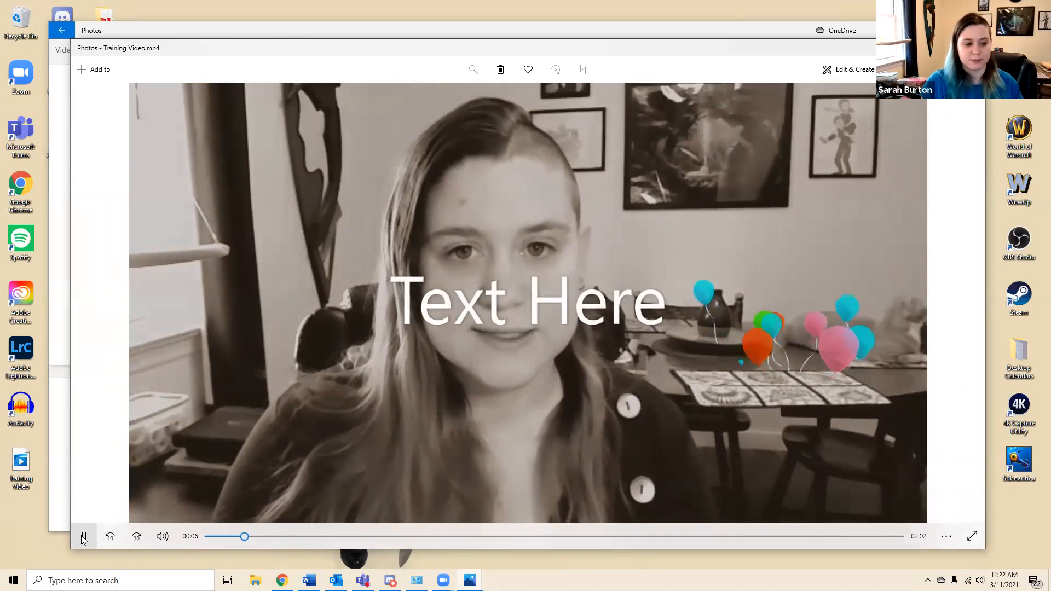
# Pause the exported Training Video, skip to its end to check the closing picture, and close its playback window
pyautogui.click(395, 412)
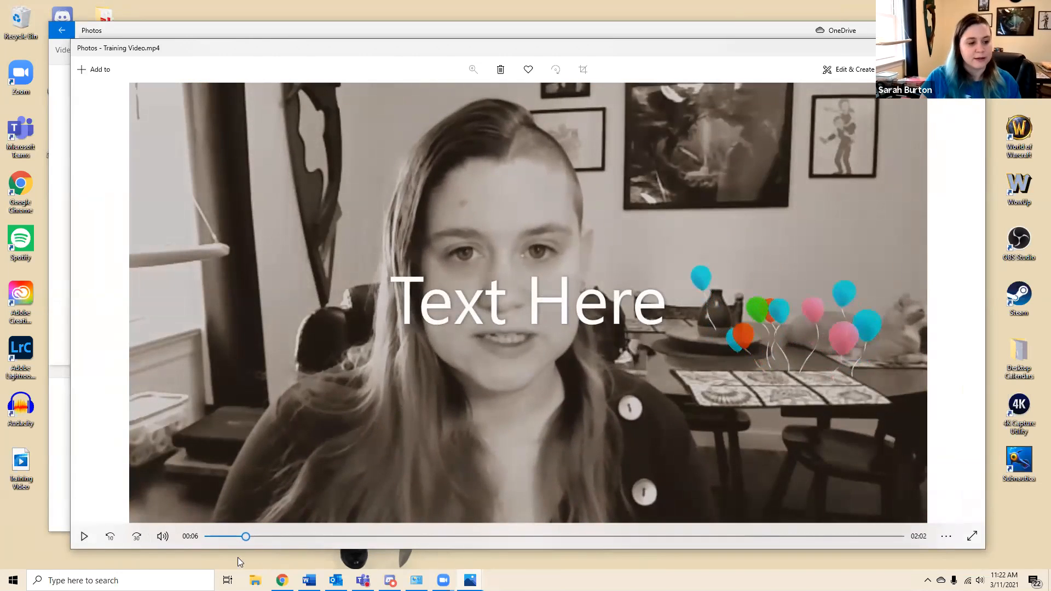
pyautogui.moveTo(245, 541); pyautogui.dragTo(903, 537)
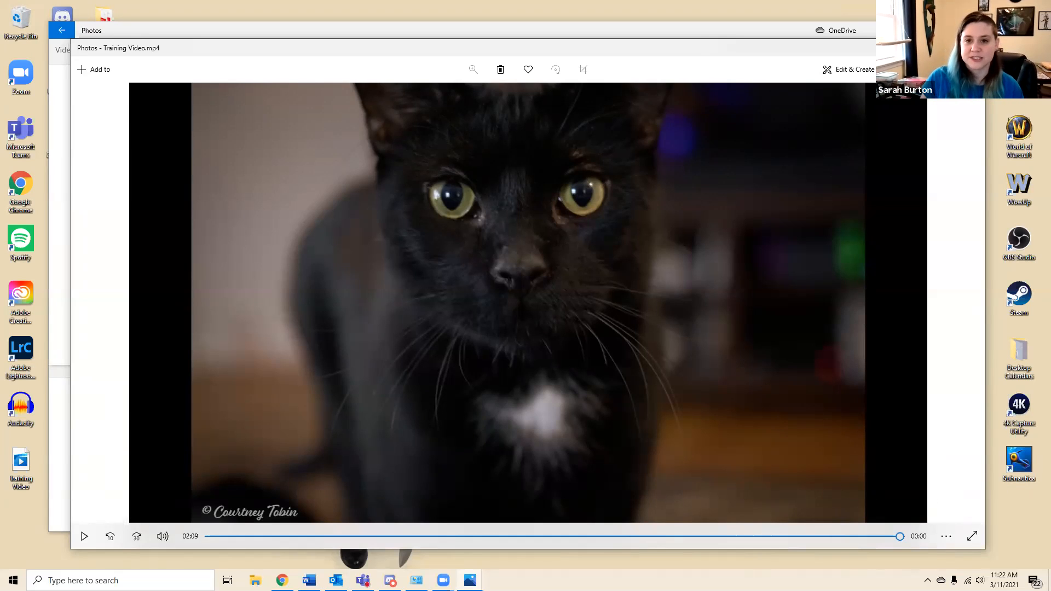
pyautogui.click(972, 47)
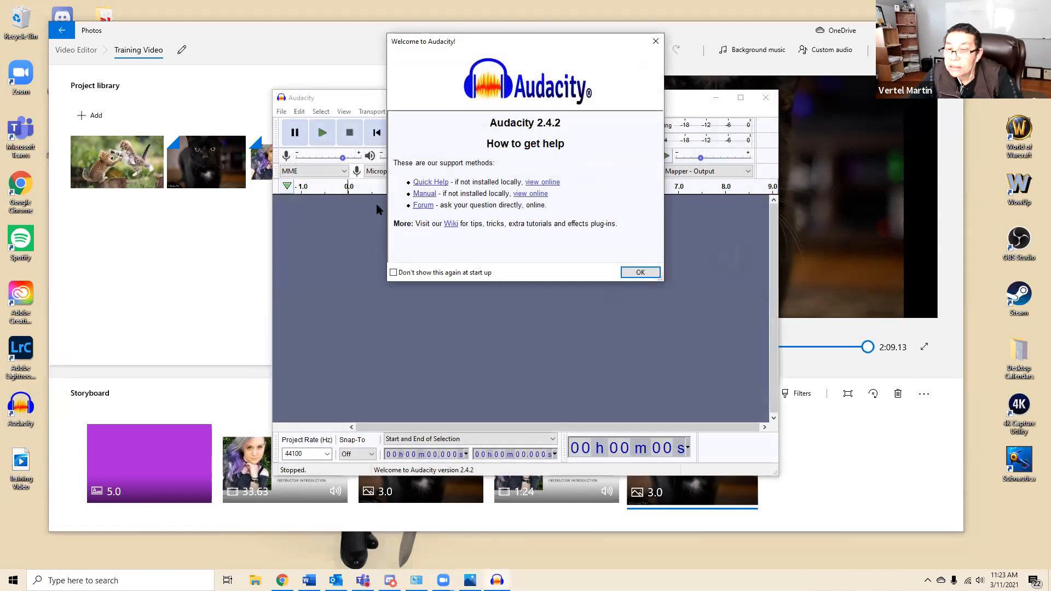
# Dismiss Audacity's welcome message, widen its window on both sides to examine the recording tools, and close the program
pyautogui.click(640, 272)
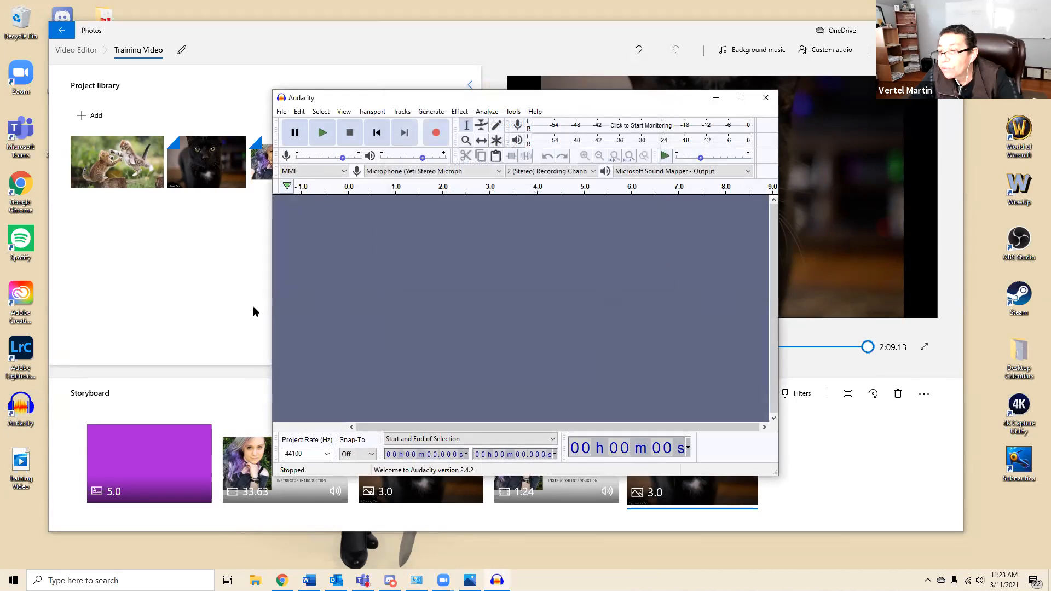
pyautogui.moveTo(271, 293); pyautogui.dragTo(127, 293)
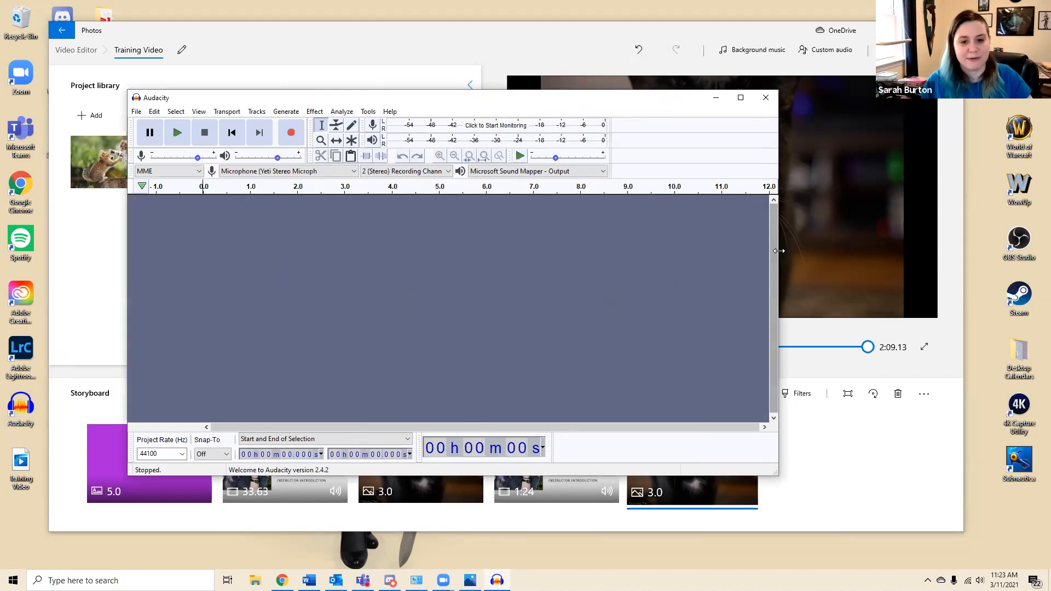
pyautogui.moveTo(778, 250); pyautogui.dragTo(881, 251)
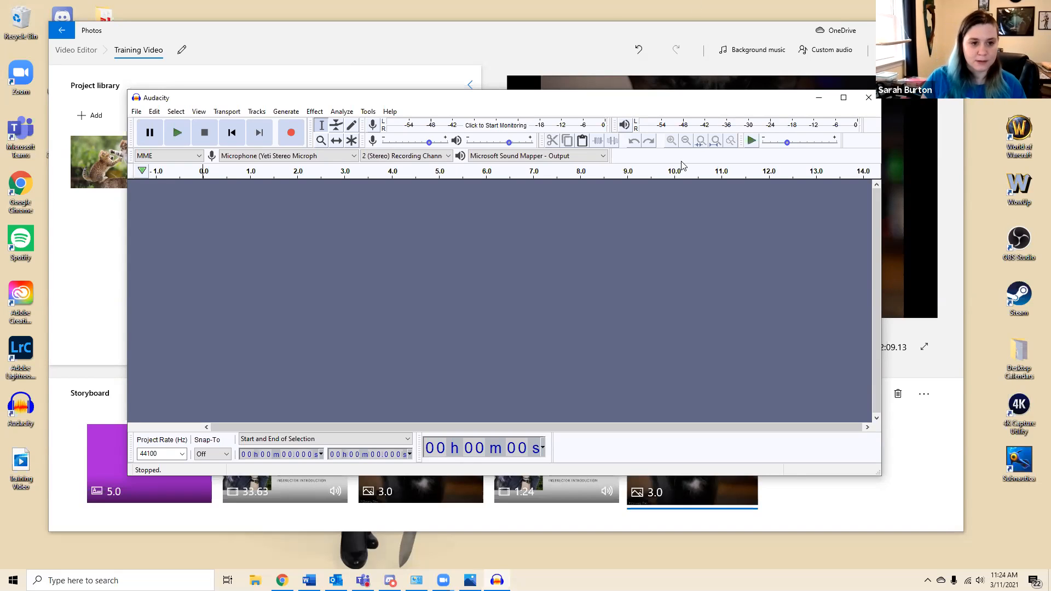
pyautogui.click(868, 98)
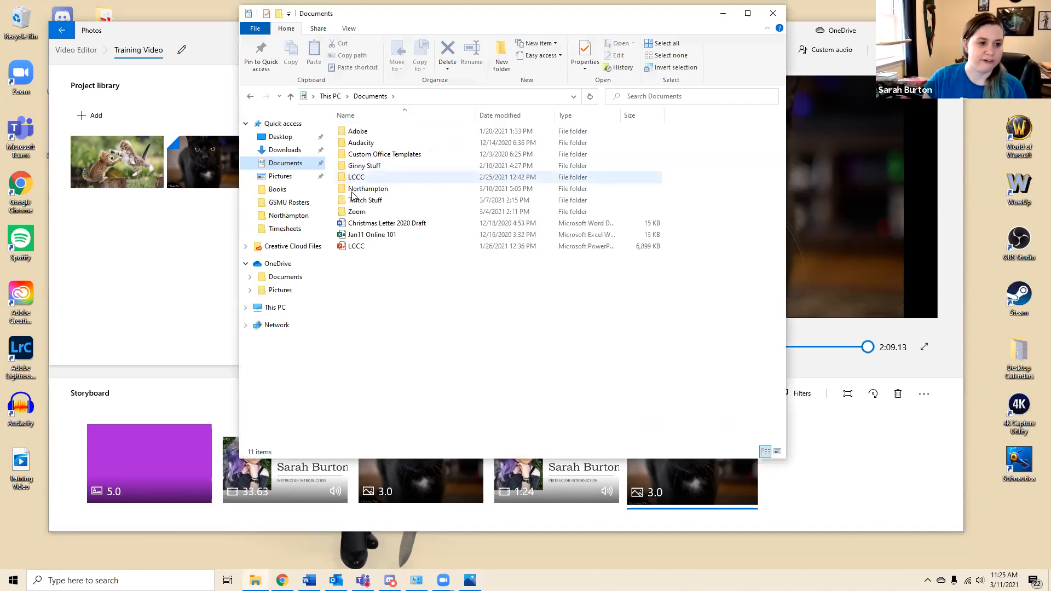
# View the Zoom recordings folder inside Documents in File Explorer, return to Documents, and close the window
pyautogui.doubleClick(364, 213)
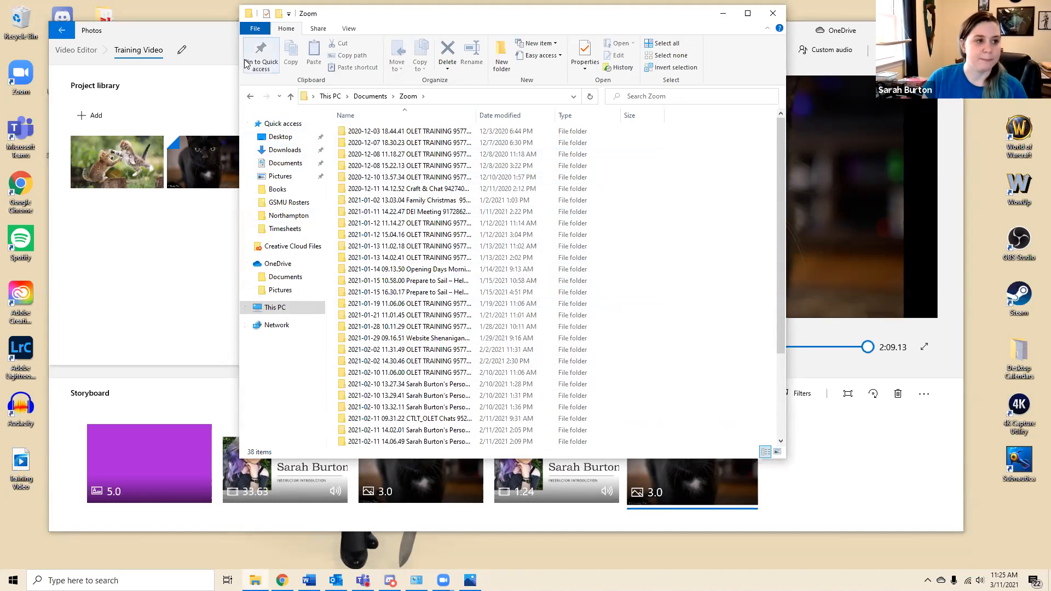
pyautogui.click(250, 96)
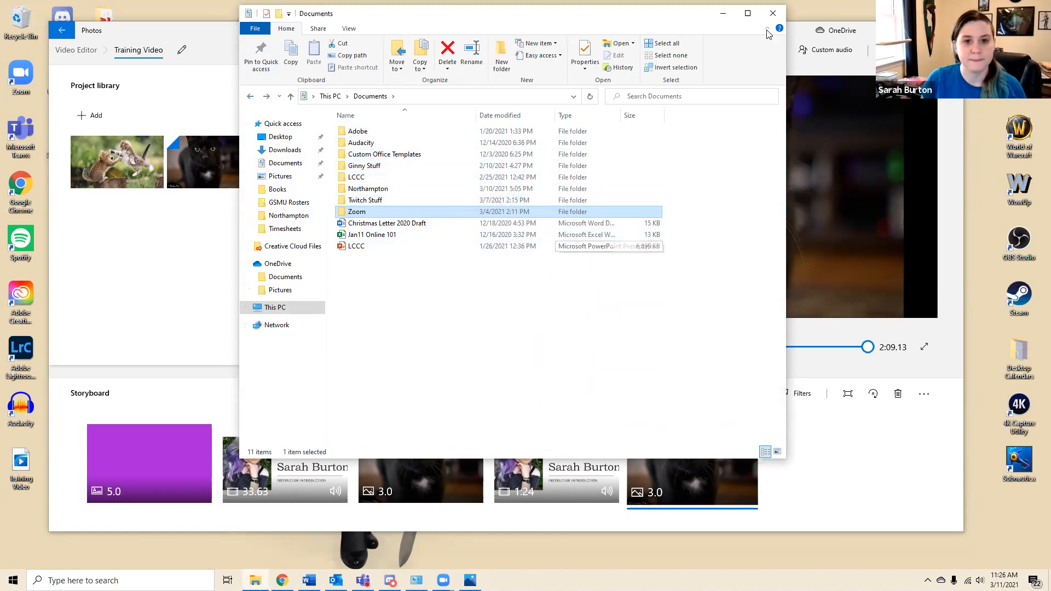
pyautogui.click(772, 13)
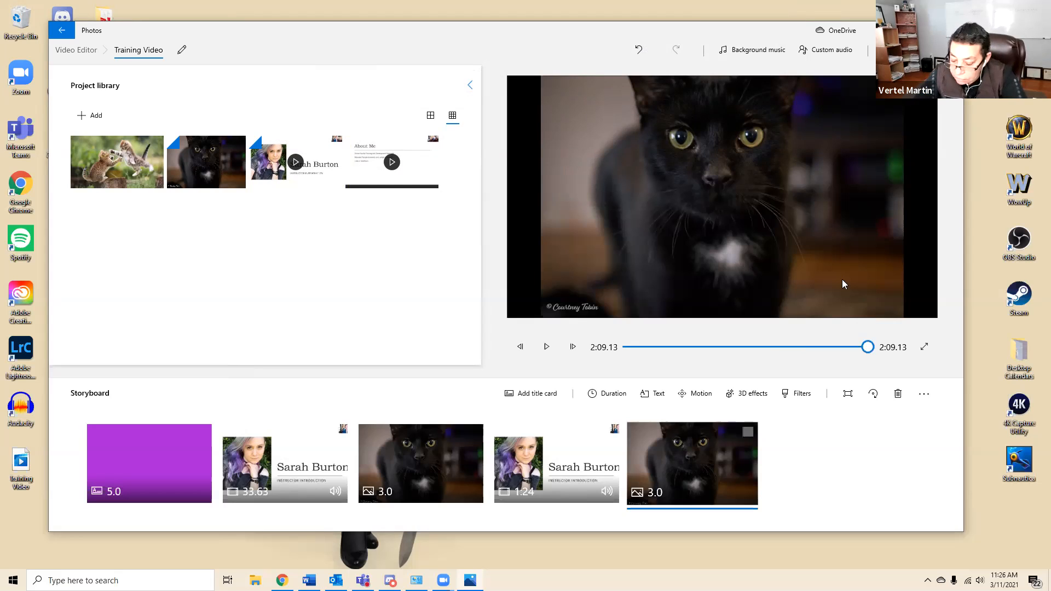
# Play the project preview from the opening title card and close the video editor
pyautogui.click(664, 281)
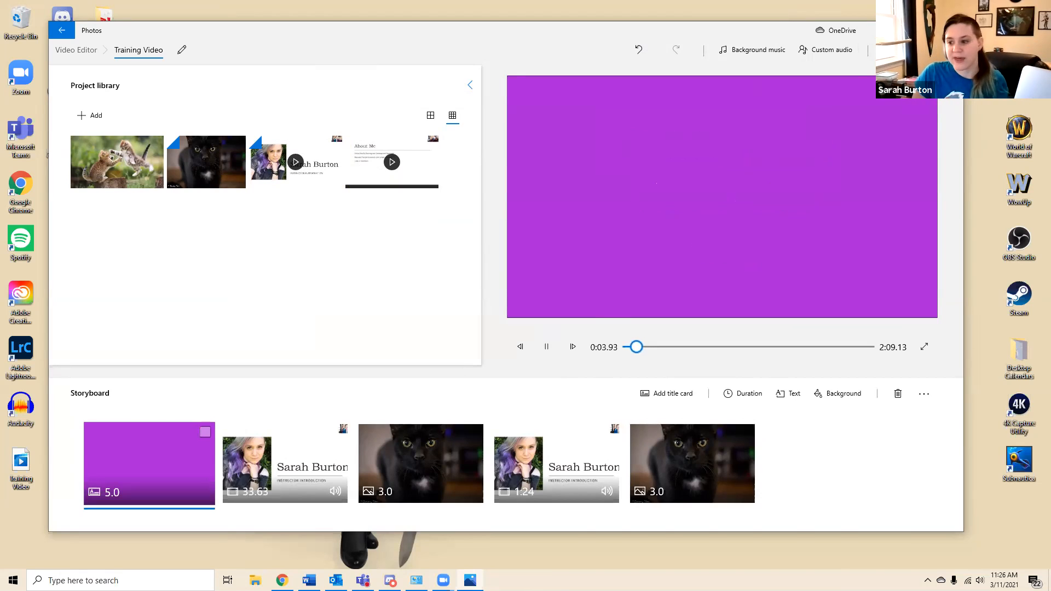
pyautogui.click(951, 30)
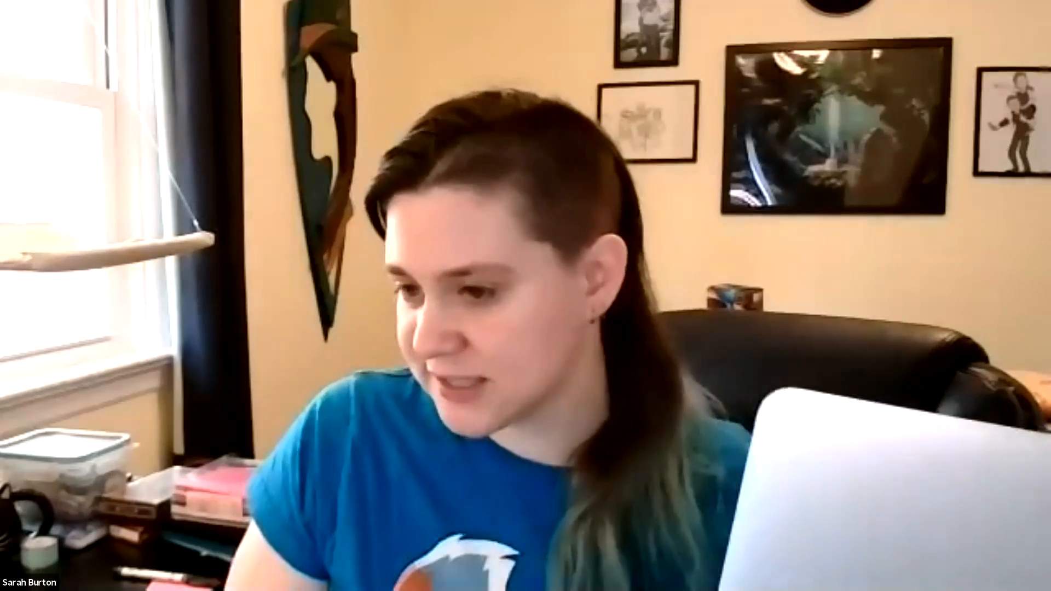
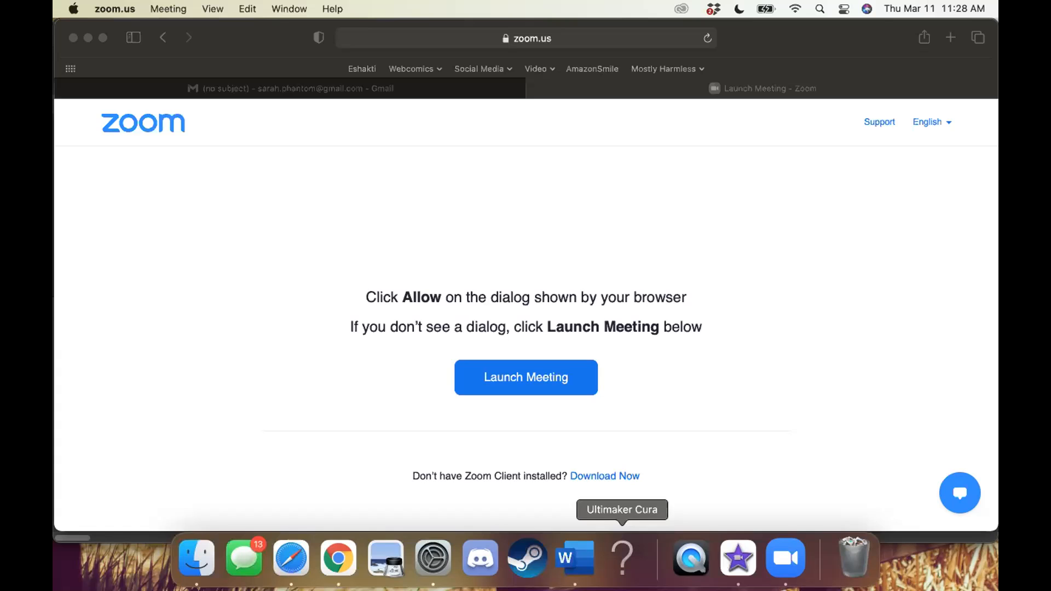
# Switch to iMovie, open the existing My Movie project from the project list, and return to the list
pyautogui.click(740, 561)
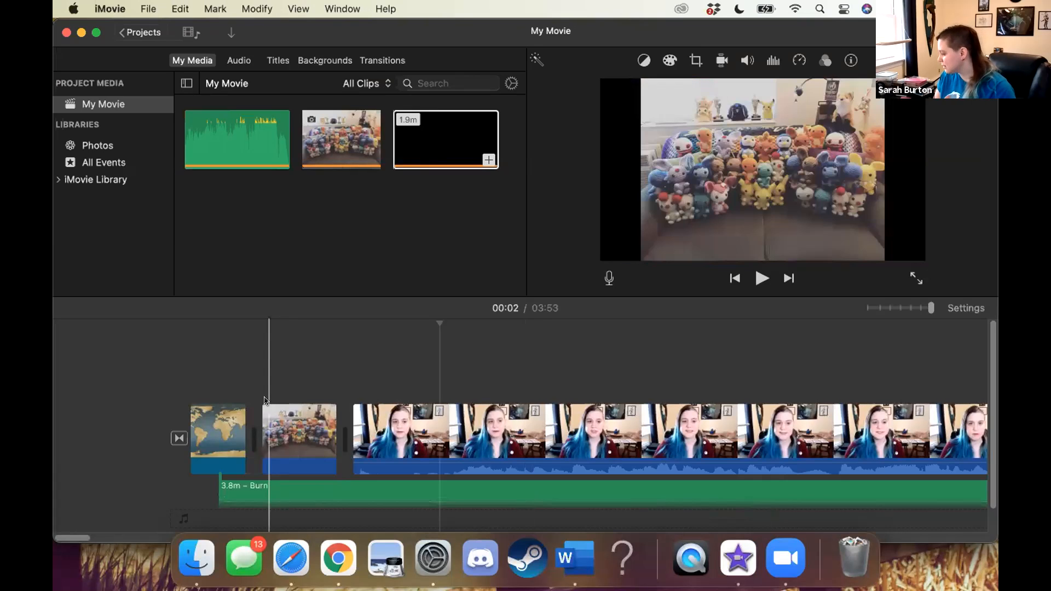
pyautogui.click(139, 32)
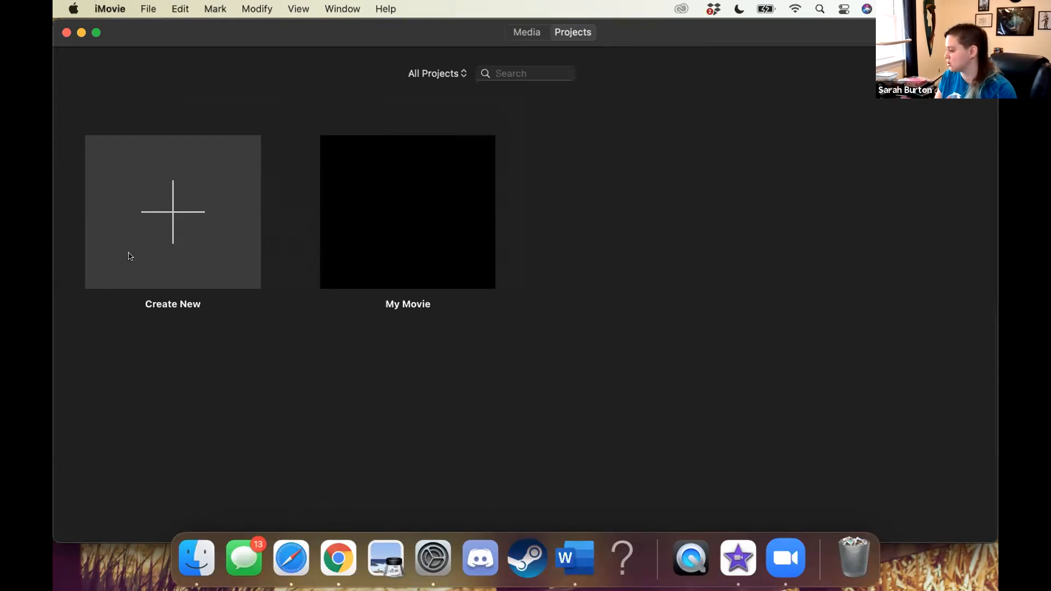
pyautogui.click(395, 216)
pyautogui.doubleClick(397, 216)
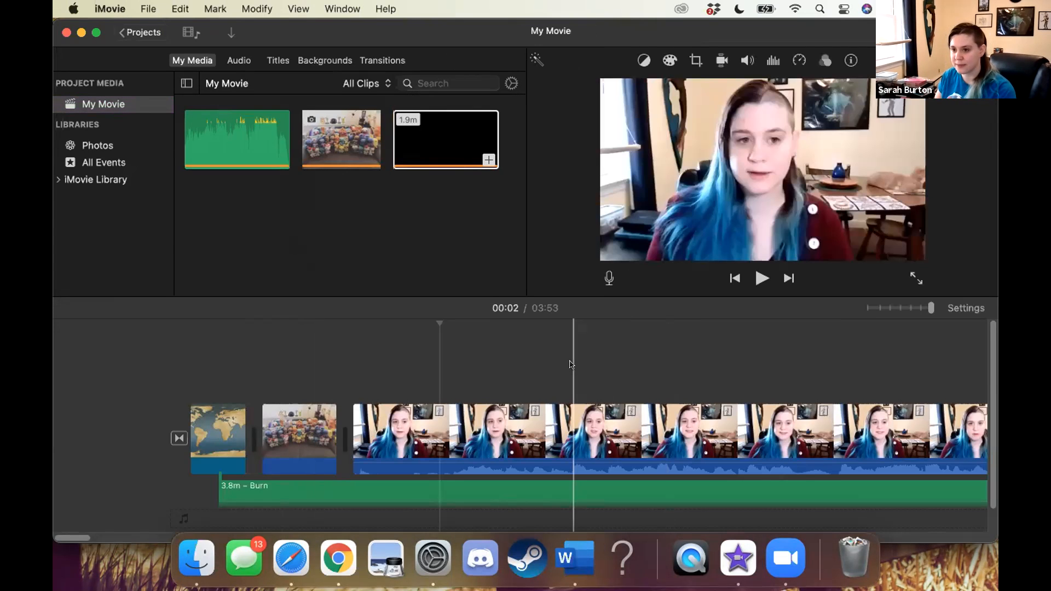
pyautogui.click(133, 32)
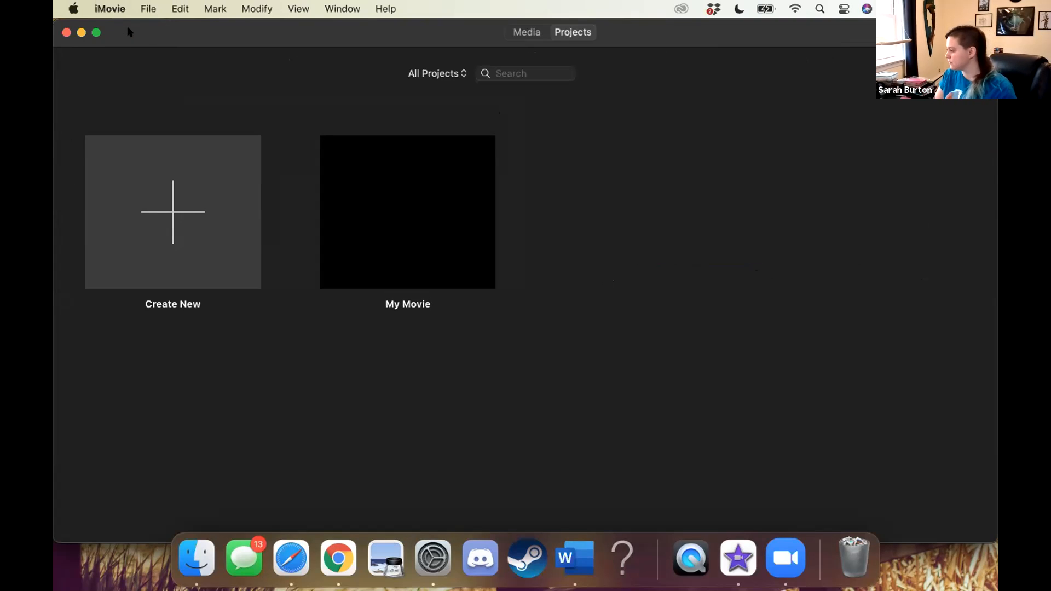
# Create a new blank movie project
pyautogui.click(170, 226)
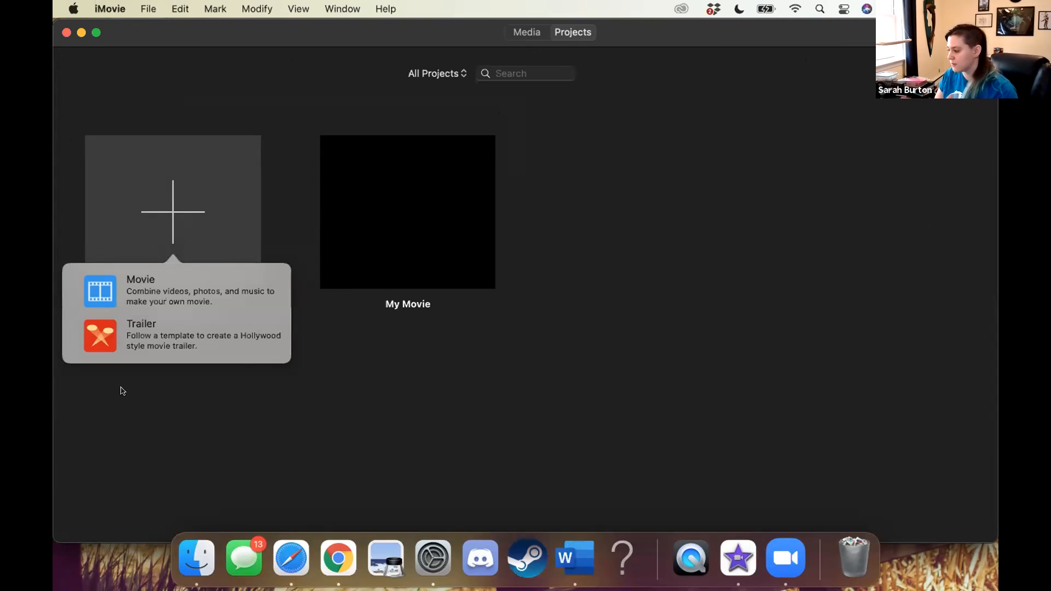
pyautogui.click(155, 292)
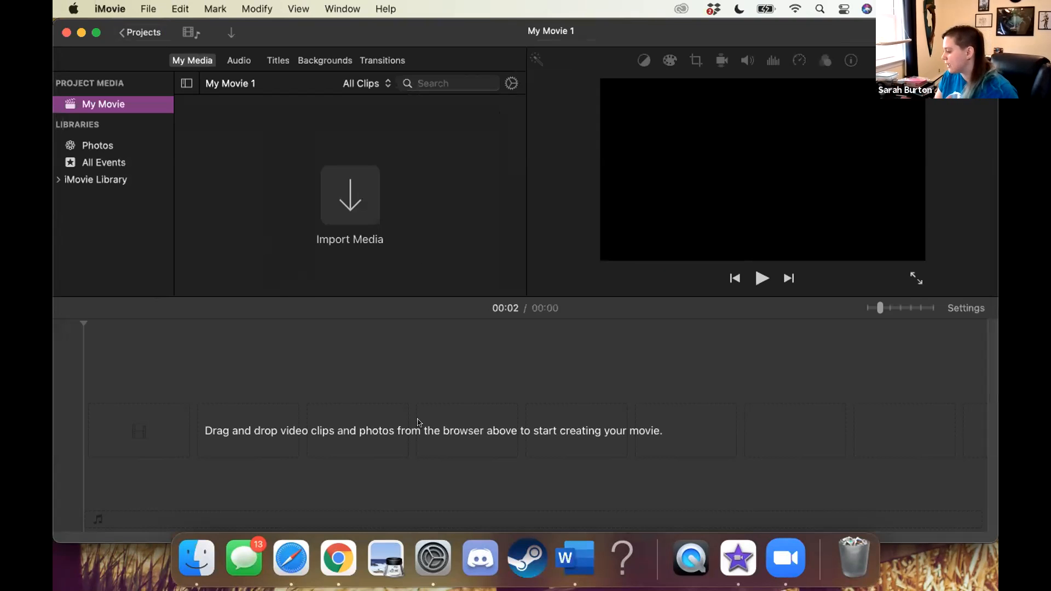
pyautogui.click(300, 327)
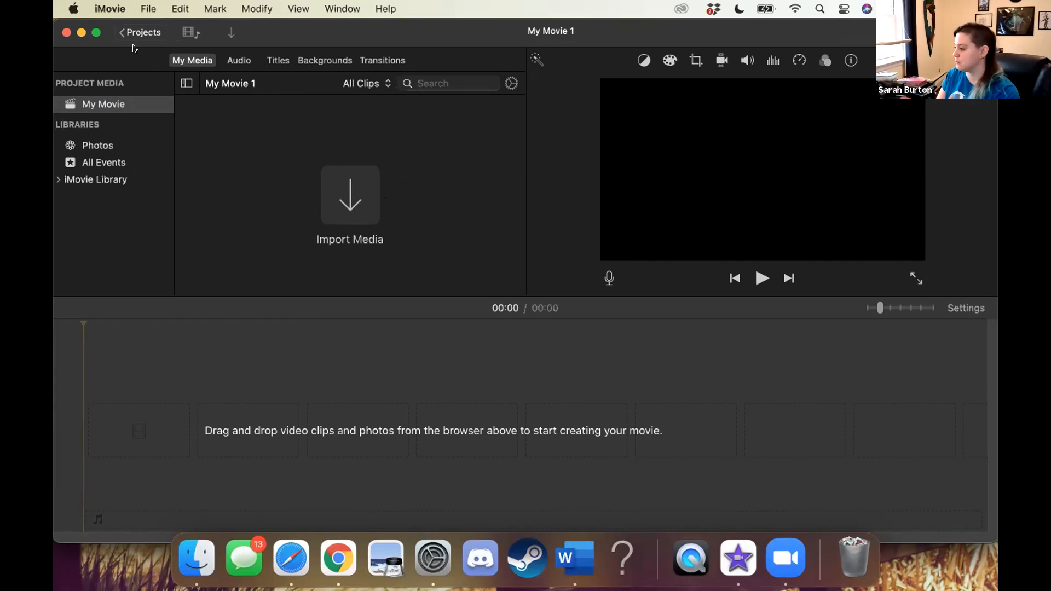
# Import Better Version.mp4, What not to do.mp4 and animals-05.jpg from the external drive's Work folder into the project media
pyautogui.click(147, 9)
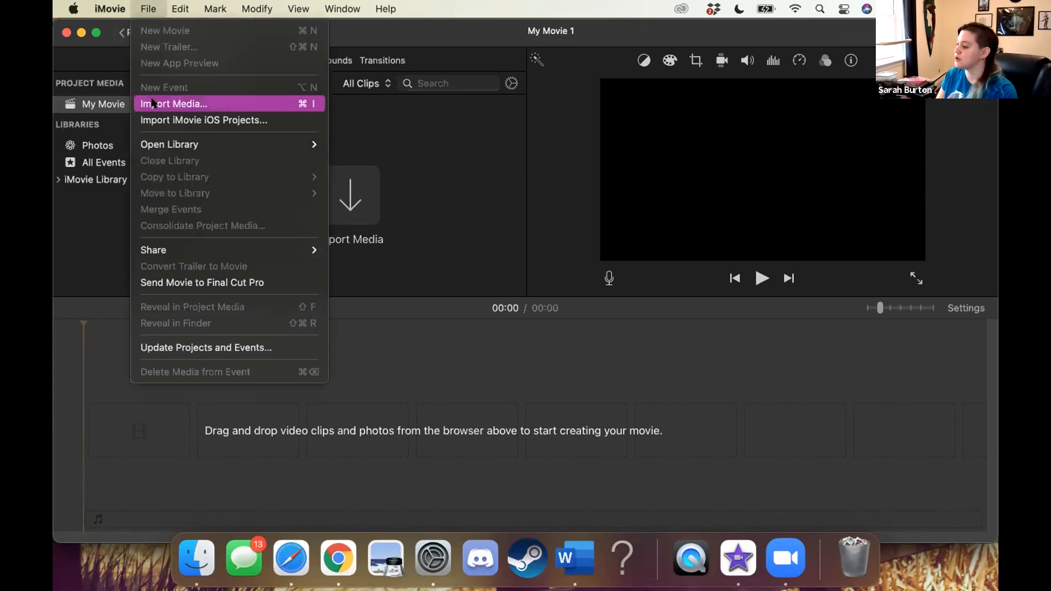
pyautogui.click(153, 104)
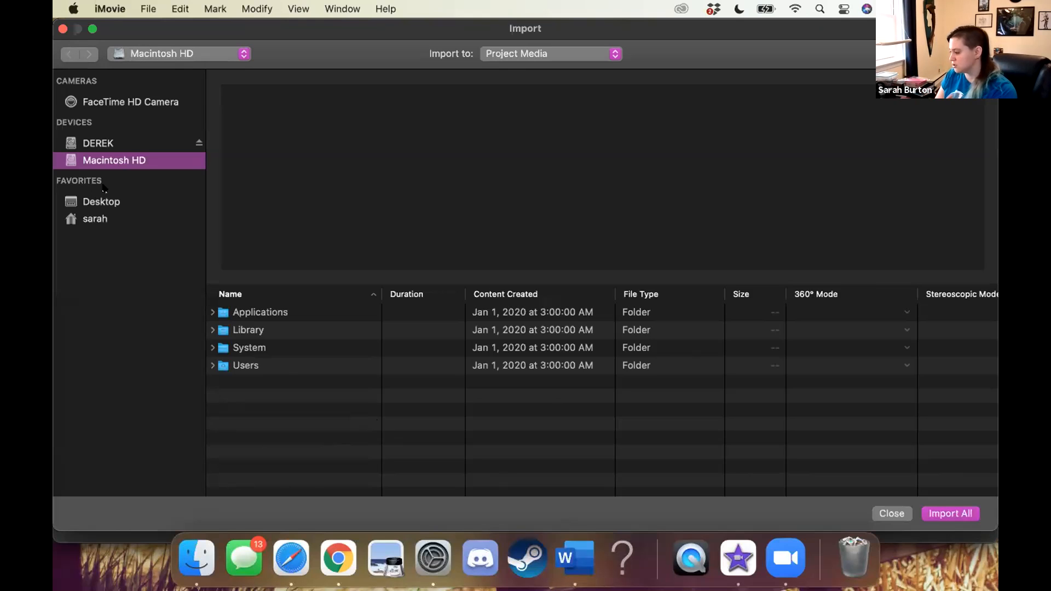
pyautogui.click(93, 147)
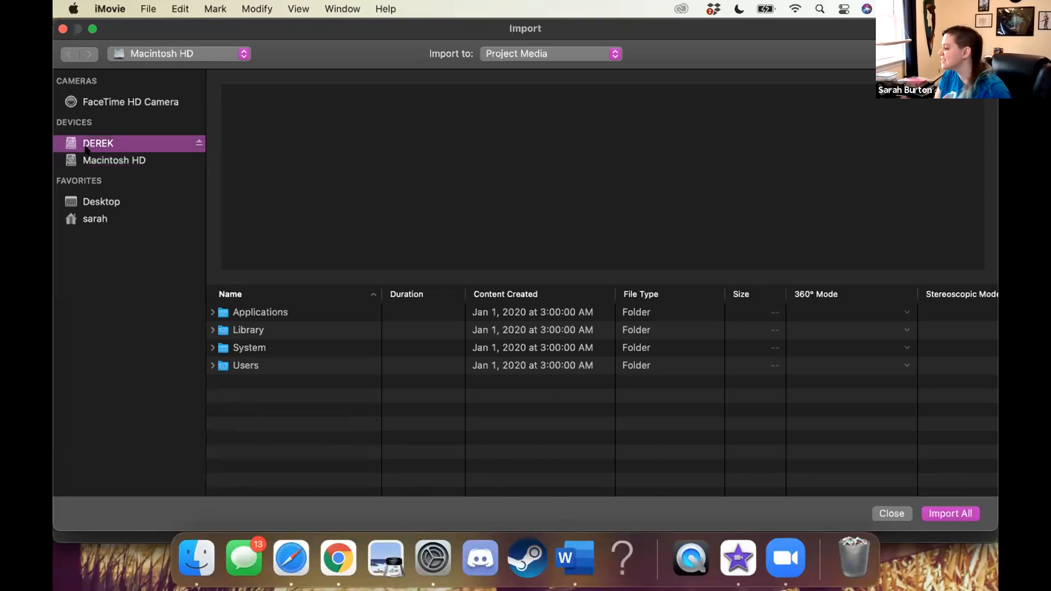
pyautogui.scroll(-3, 248, 455)
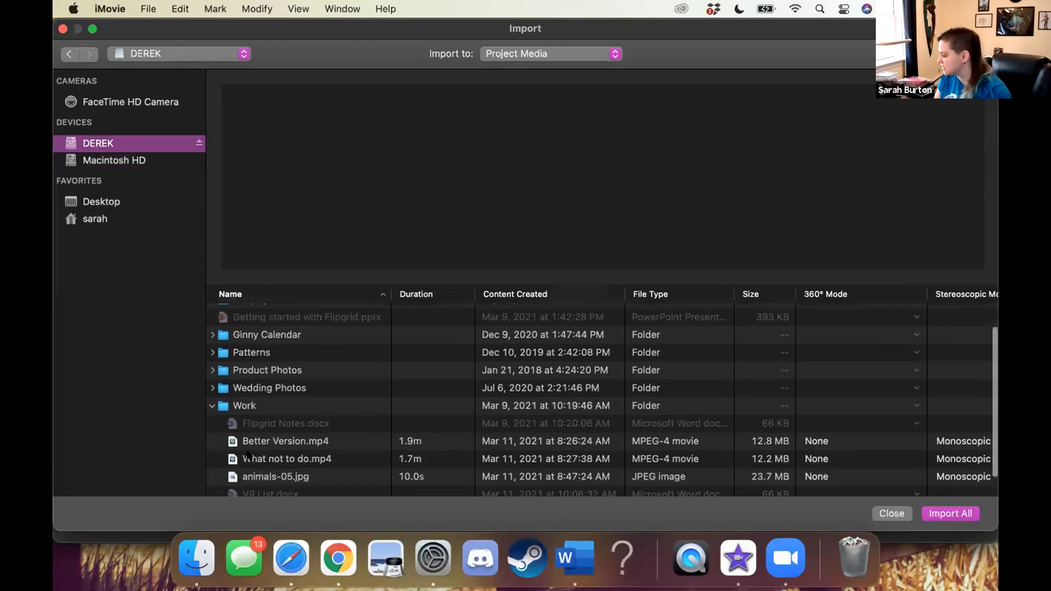
pyautogui.scroll(1, 248, 456)
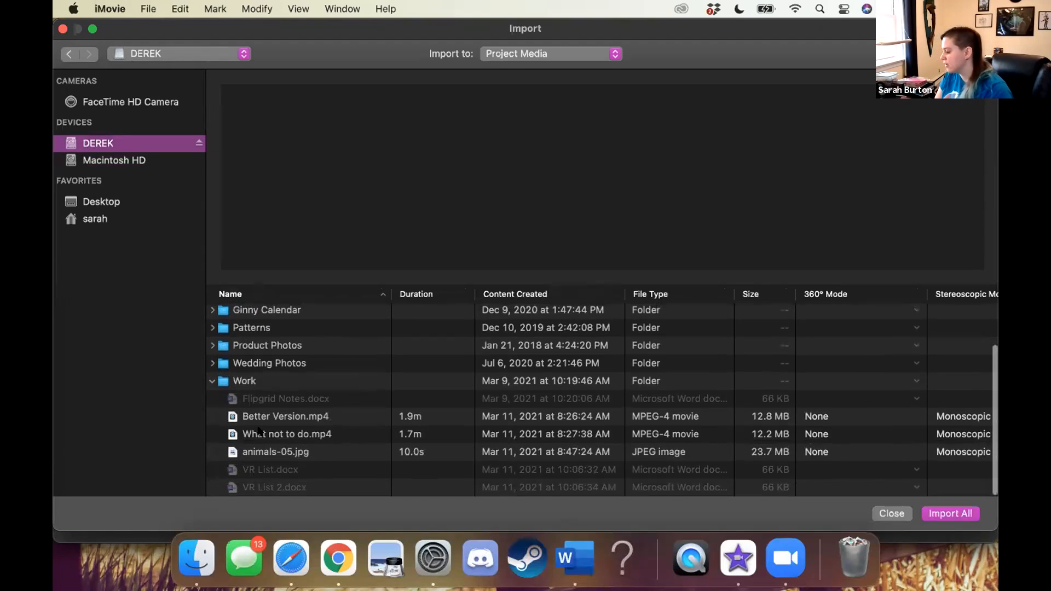
pyautogui.click(259, 419)
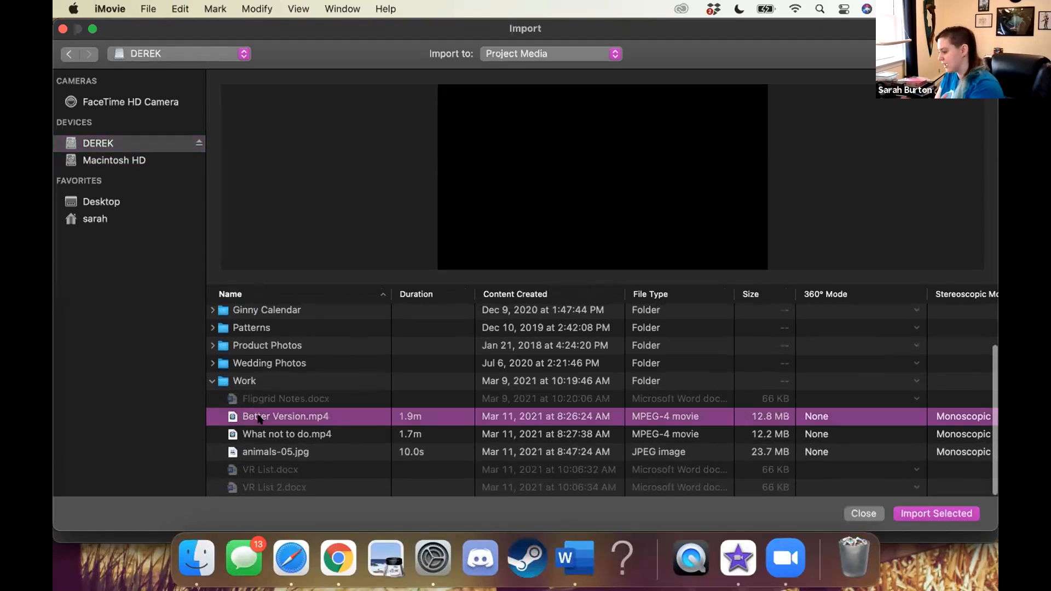
pyautogui.keyDown('shift'); pyautogui.click(259, 452); pyautogui.keyUp('shift')
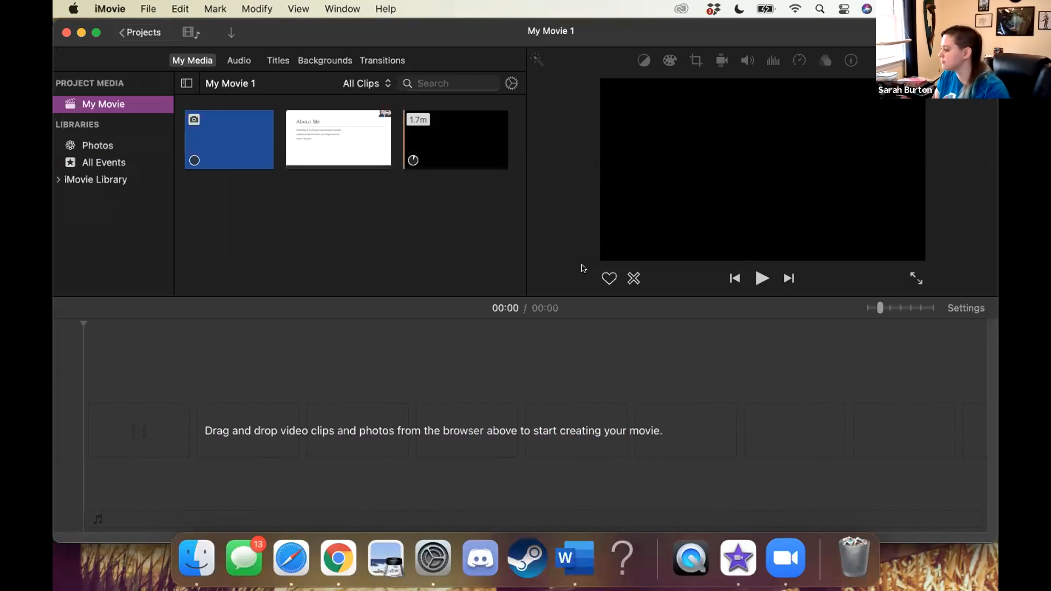
pyautogui.click(58, 326)
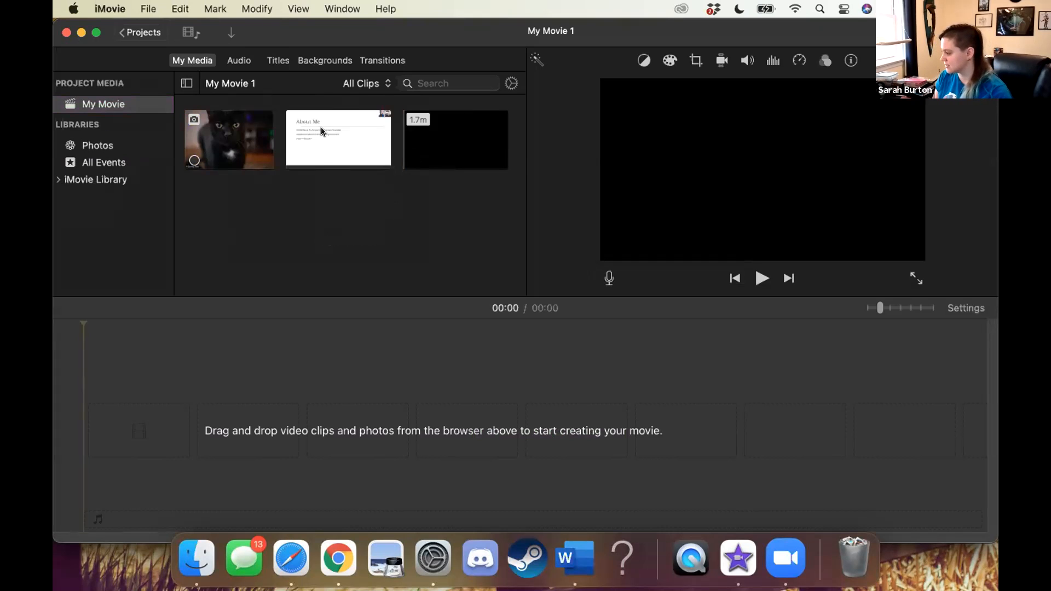
# Add the 1.9-minute Better Version clip to the start of the timeline and trim its end to about 28 seconds
pyautogui.click(320, 152)
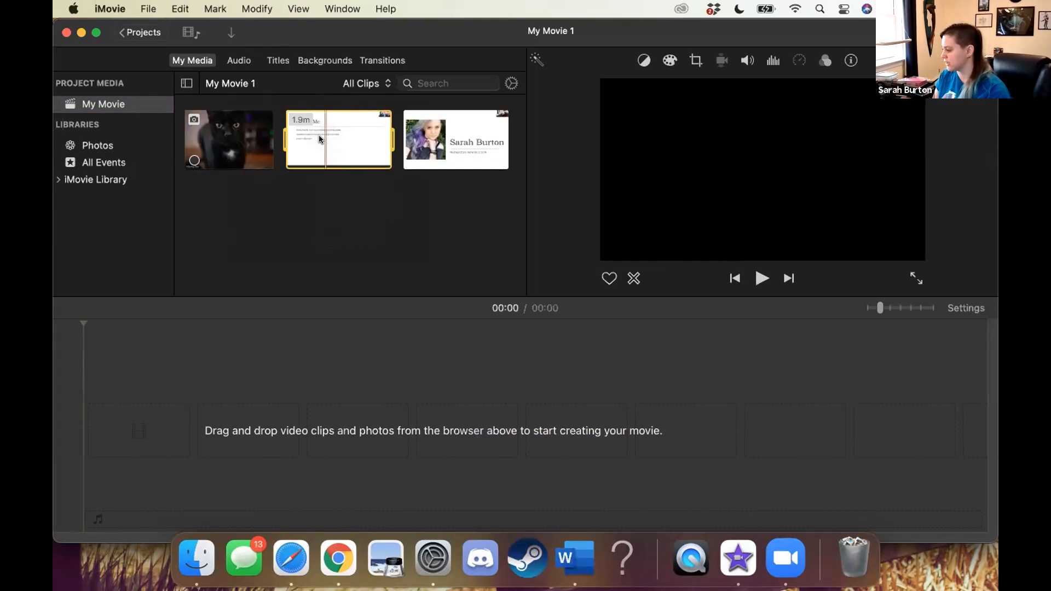
pyautogui.moveTo(318, 140); pyautogui.dragTo(134, 421)
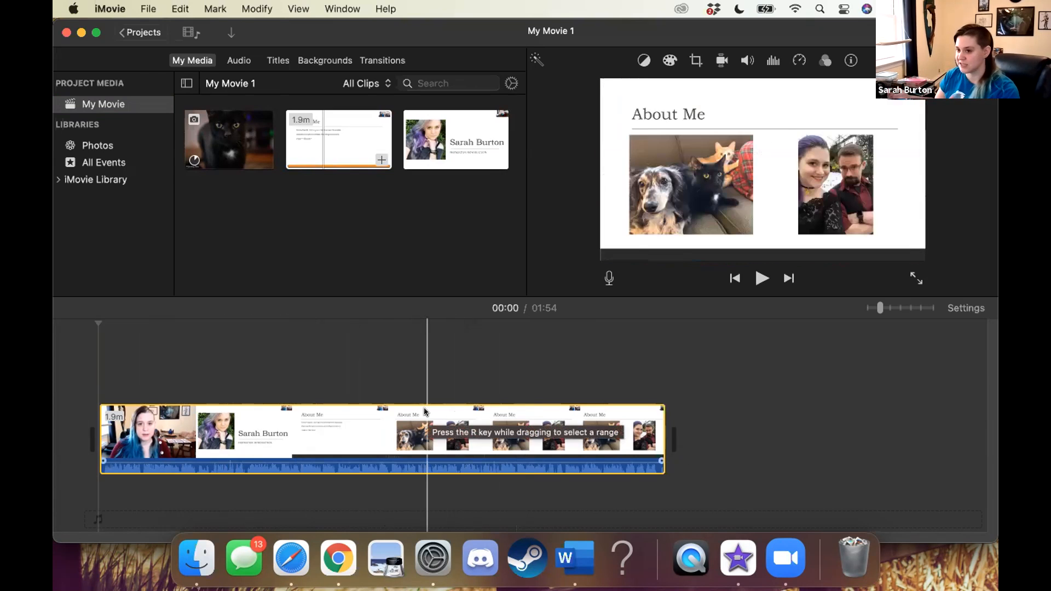
pyautogui.click(308, 387)
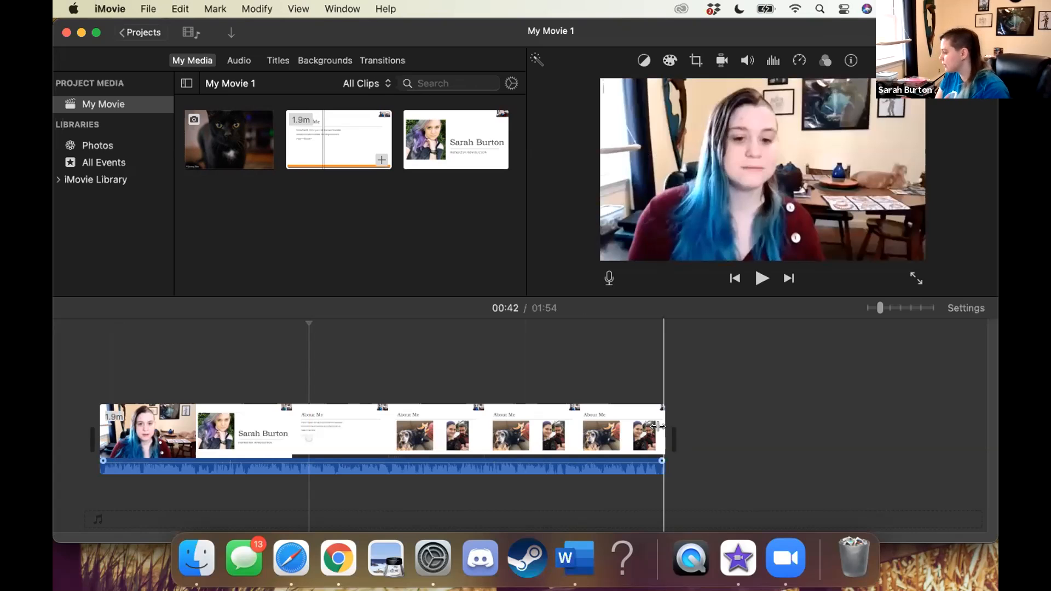
pyautogui.moveTo(658, 427); pyautogui.dragTo(524, 424)
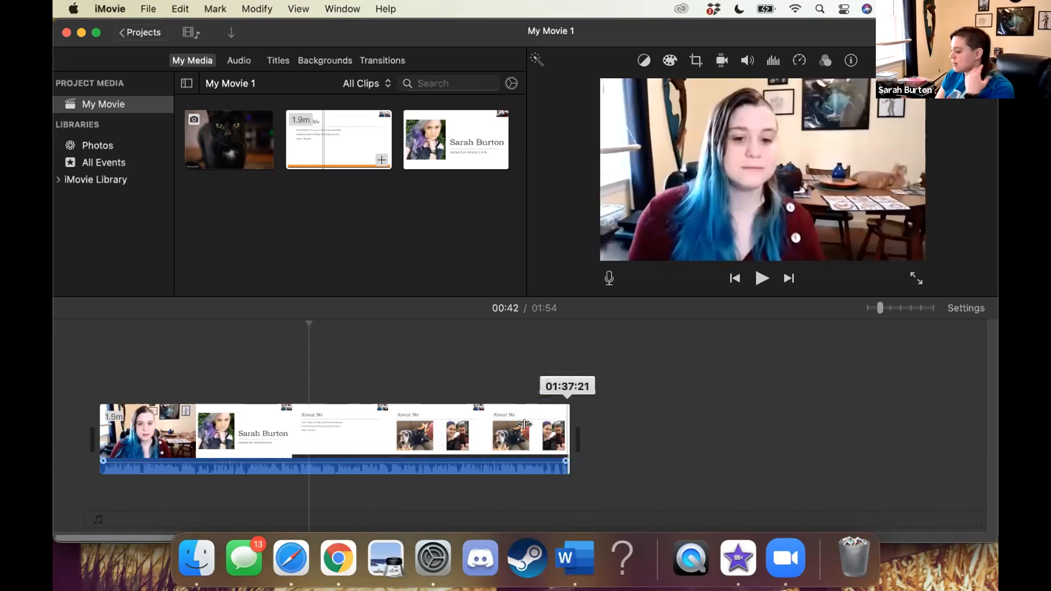
pyautogui.moveTo(524, 424); pyautogui.dragTo(231, 447)
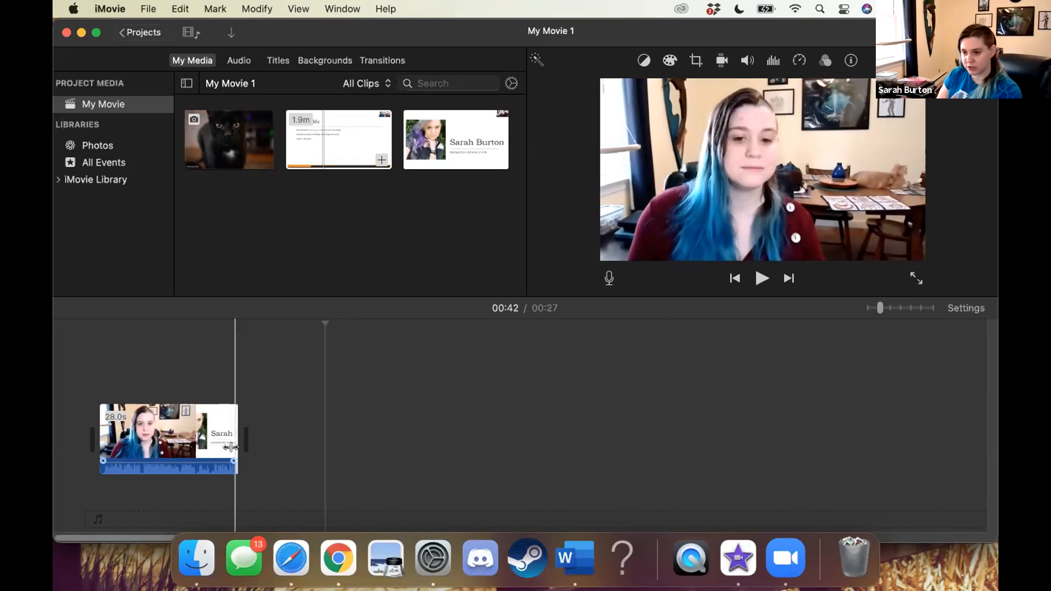
# View the timeline clip in the Clip Trimmer, close it, and split the clip at 00:13
pyautogui.click(158, 420)
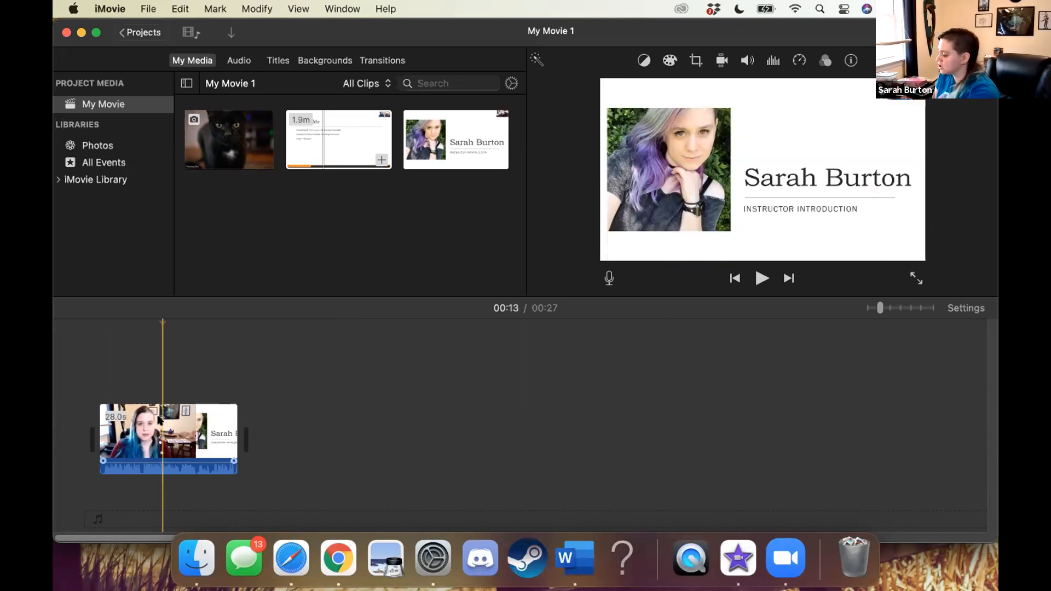
pyautogui.rightClick(160, 419)
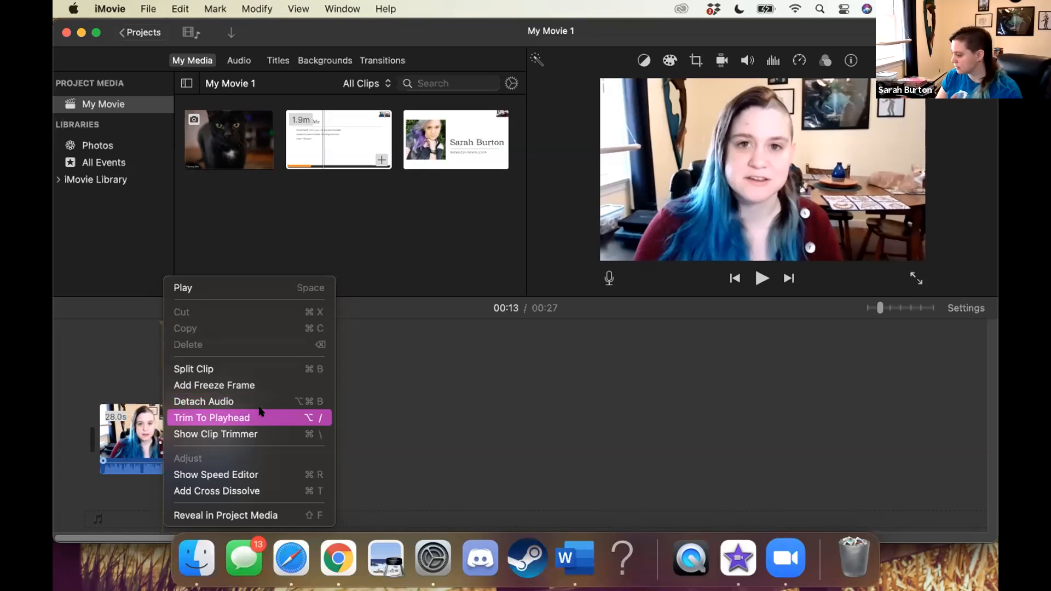
pyautogui.click(255, 433)
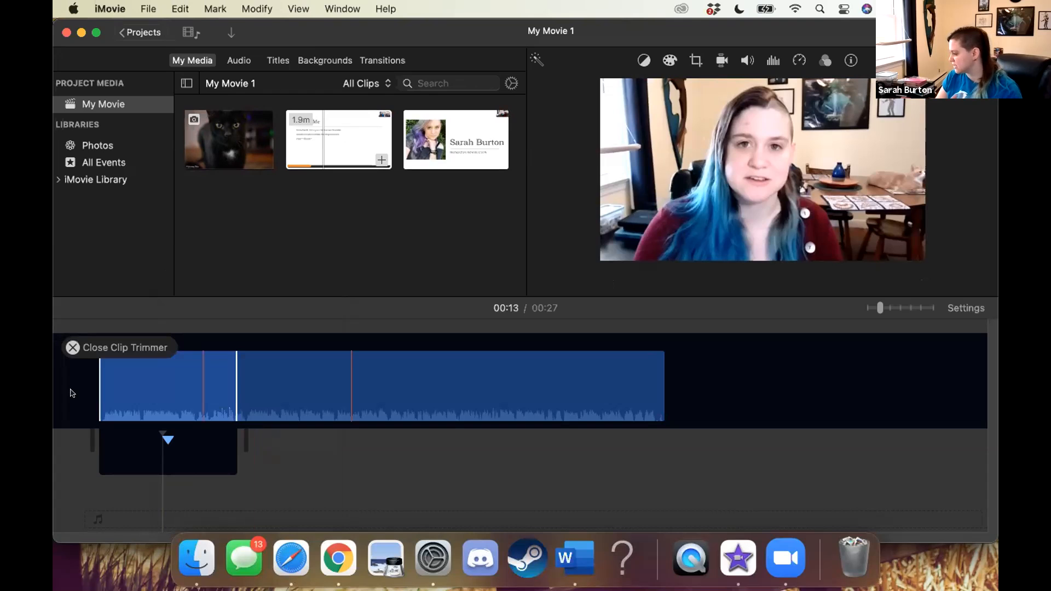
pyautogui.click(71, 347)
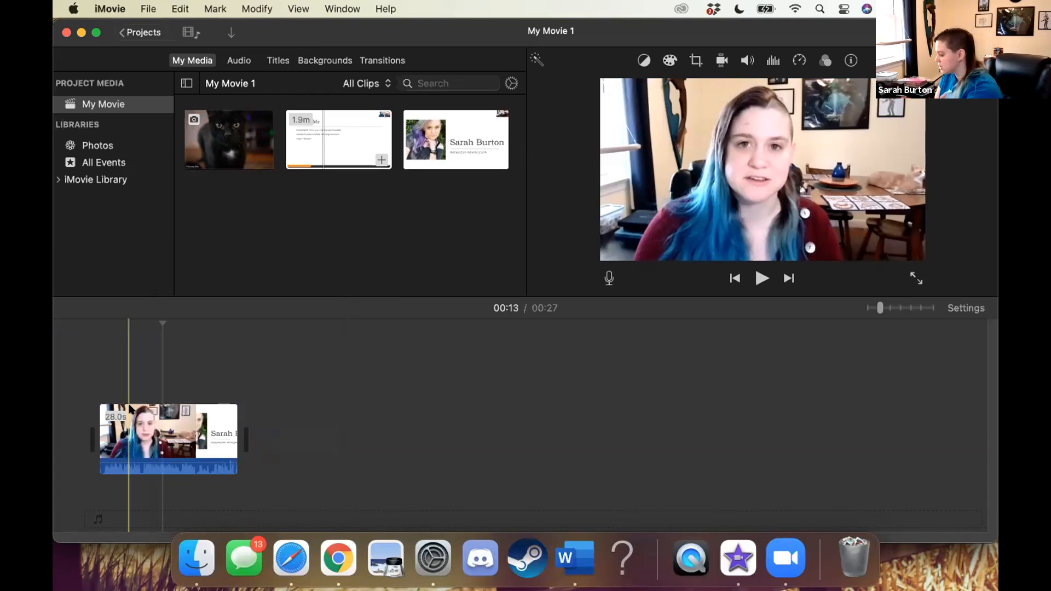
pyautogui.rightClick(133, 432)
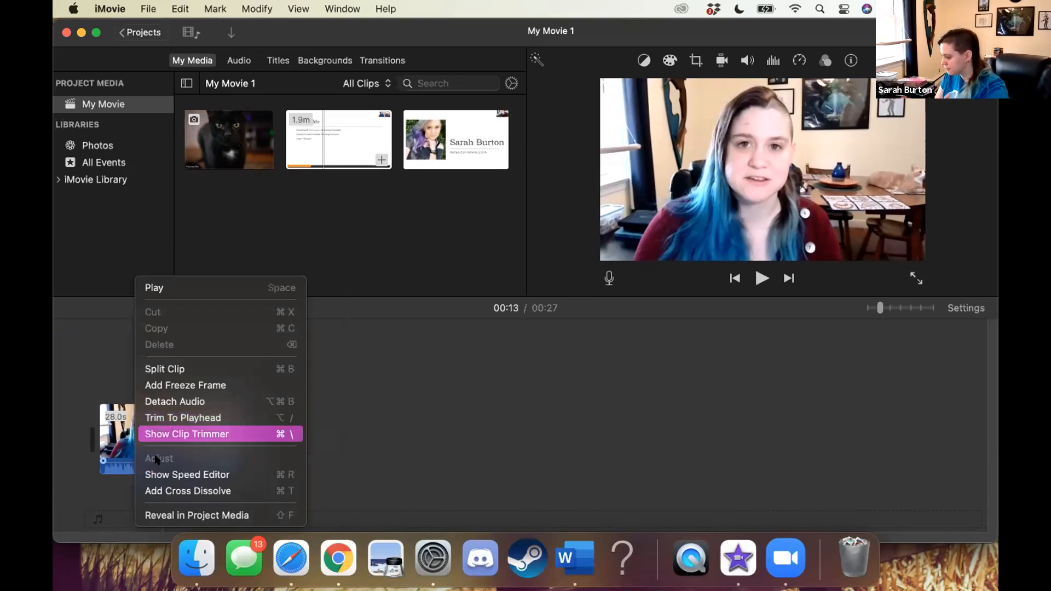
pyautogui.click(187, 368)
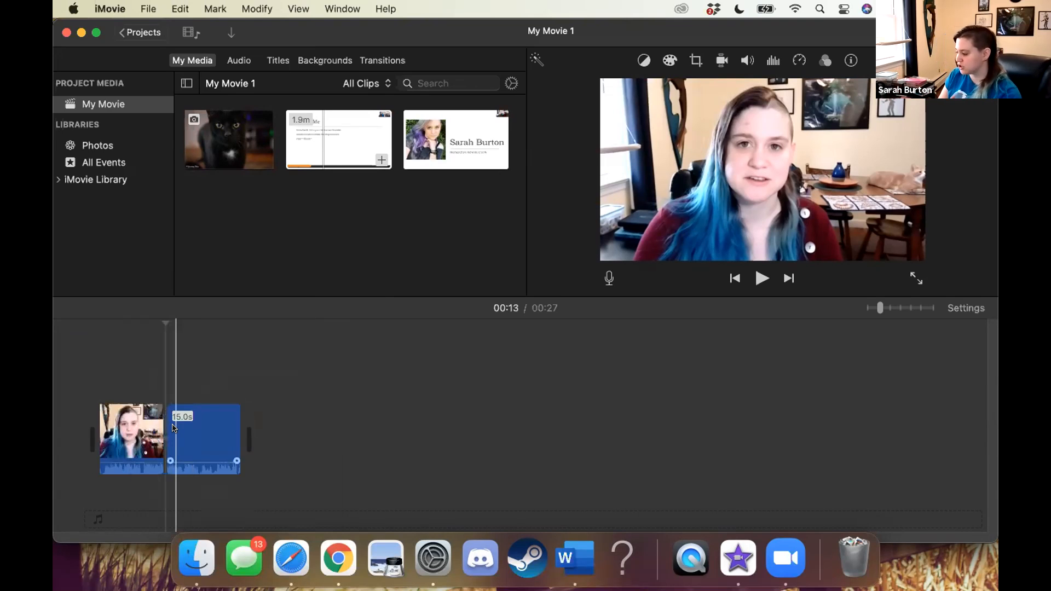
# Insert the black cat photo between the two clip halves and move the first half to the end of the timeline
pyautogui.moveTo(228, 141); pyautogui.dragTo(162, 428)
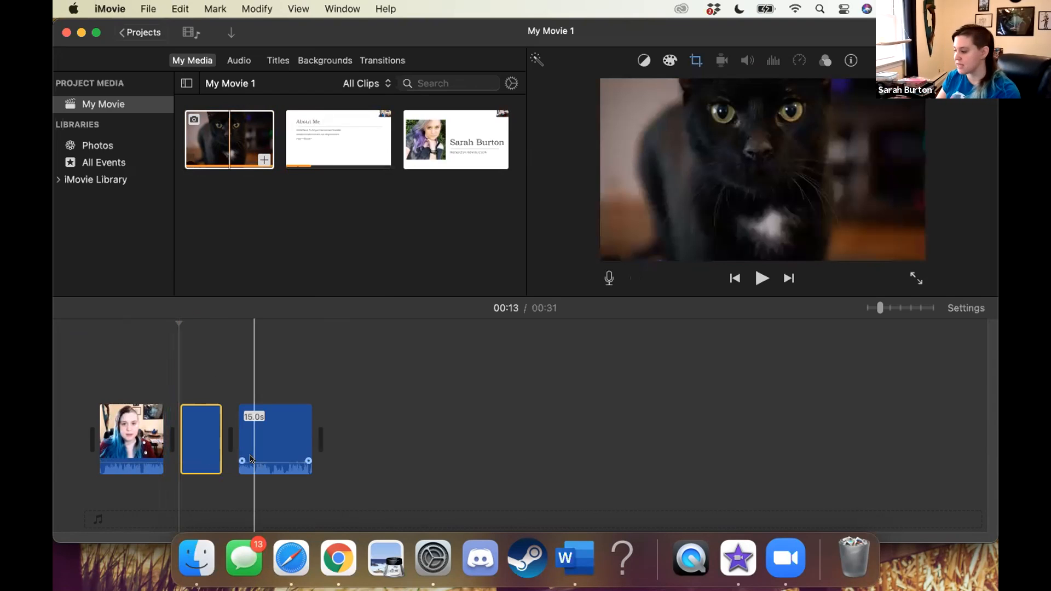
pyautogui.moveTo(114, 426); pyautogui.dragTo(337, 420)
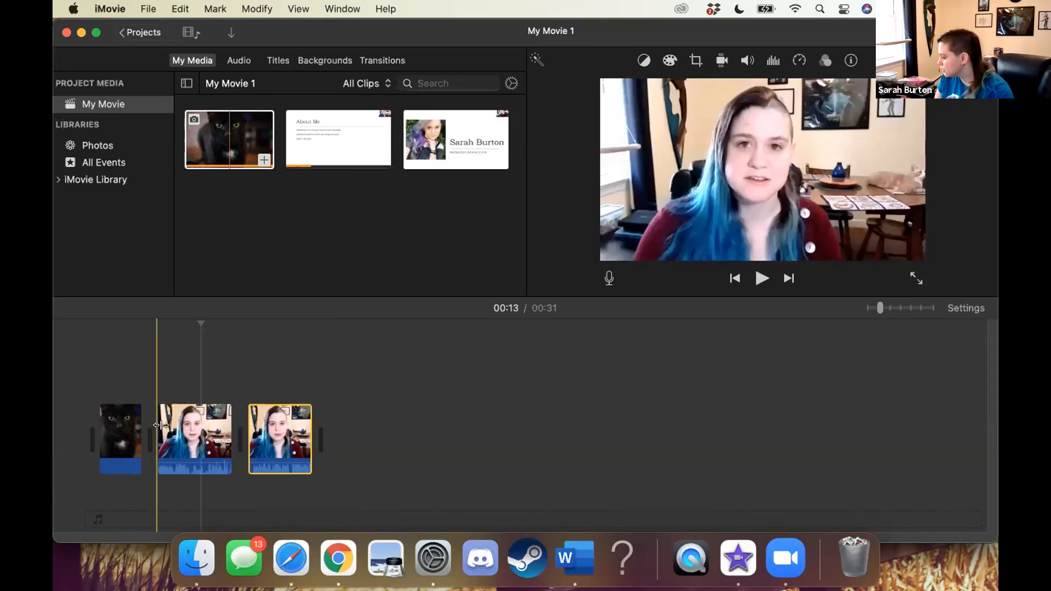
# Delete the 15-second video segment directly after the cat photo from the timeline
pyautogui.rightClick(186, 435)
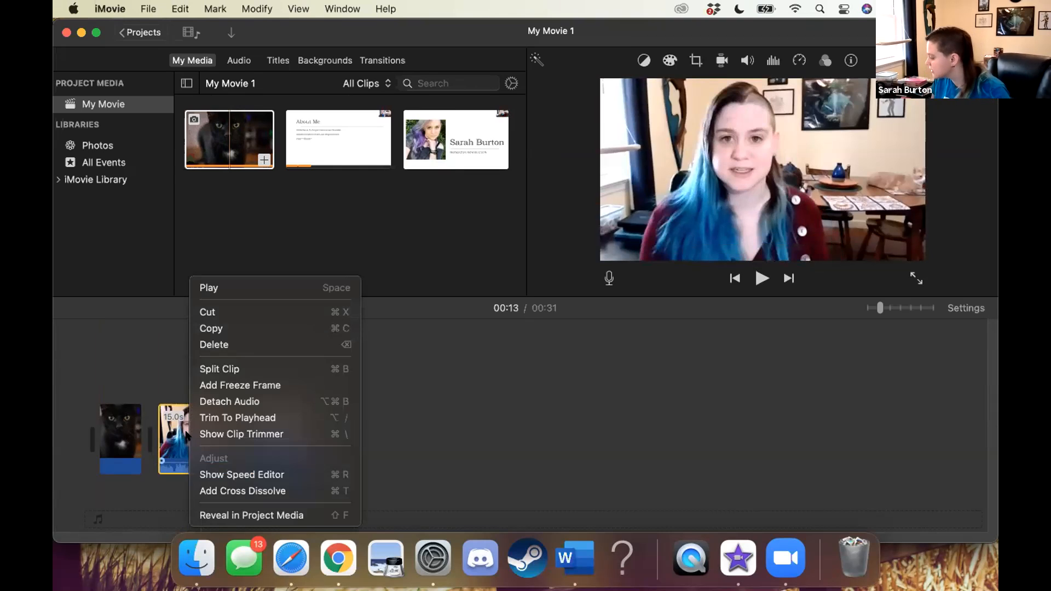
pyautogui.press('super+b')
pyautogui.click(200, 424)
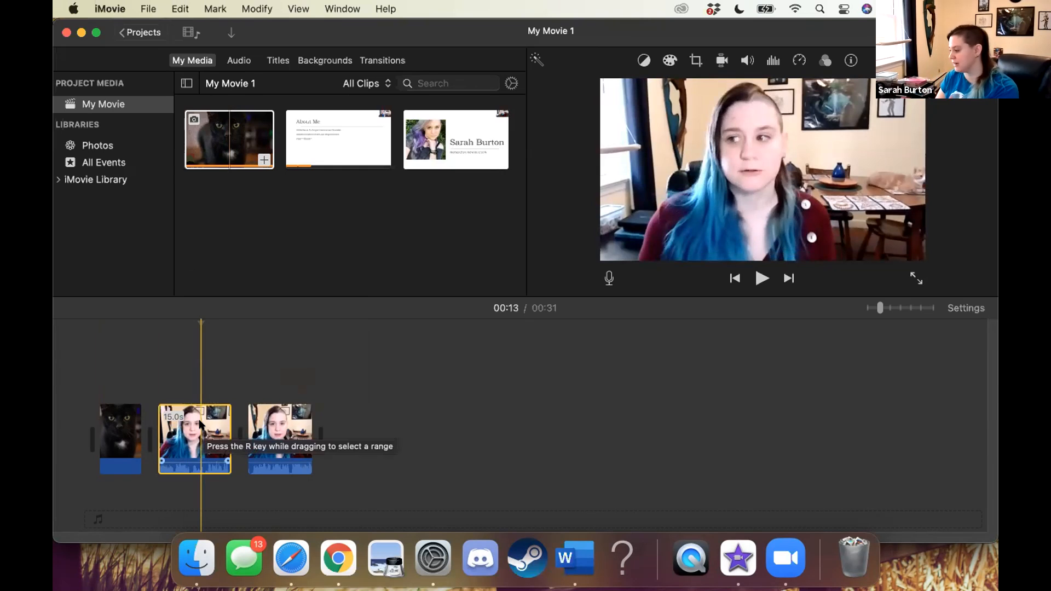
pyautogui.press('Delete')
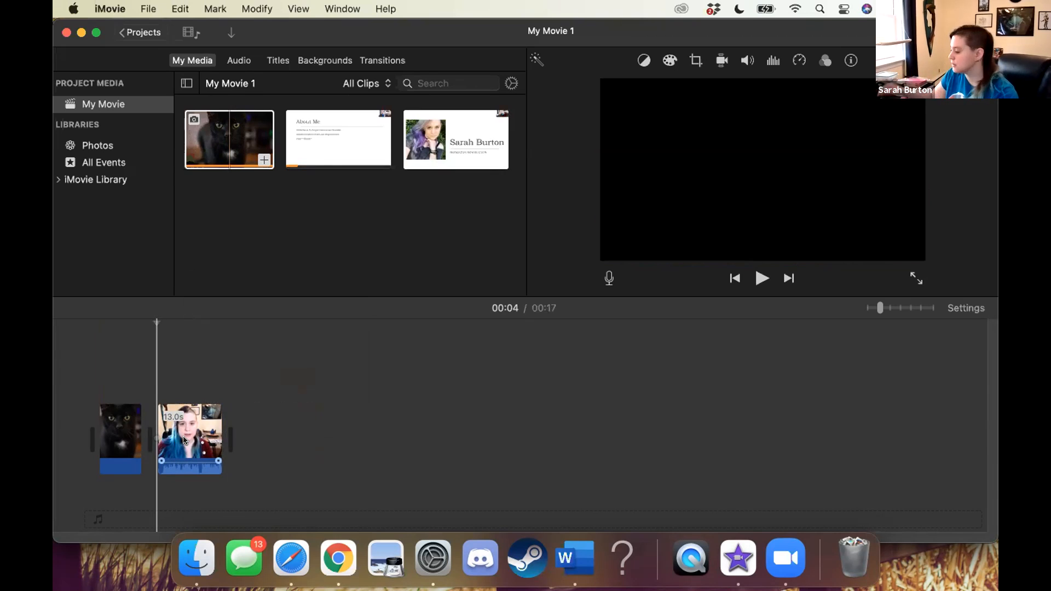
# Select the remaining video clip at 00:10 and increase the timeline clip size in the project settings
pyautogui.click(186, 438)
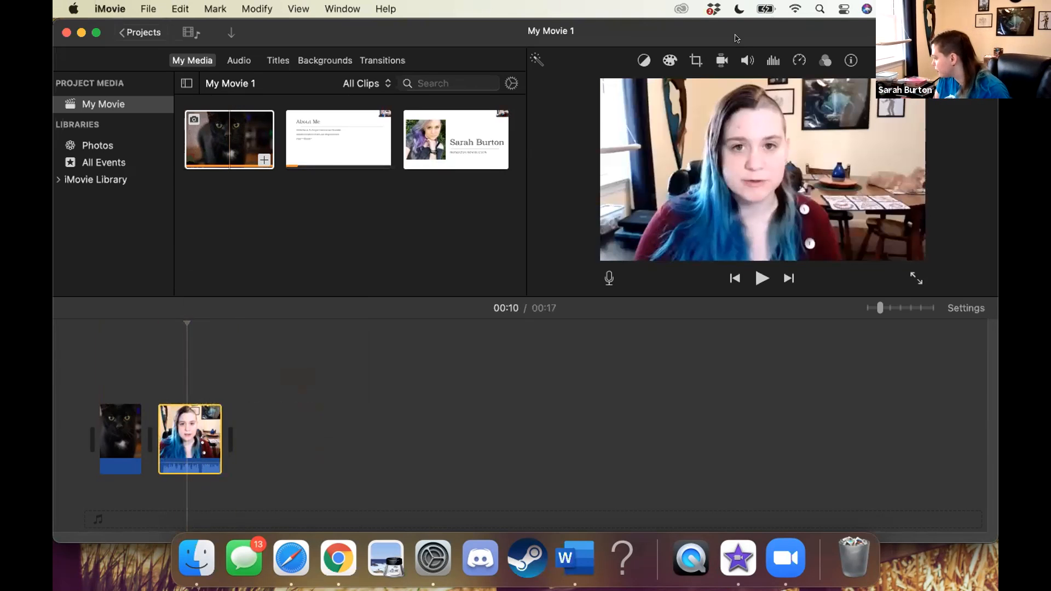
pyautogui.click(718, 97)
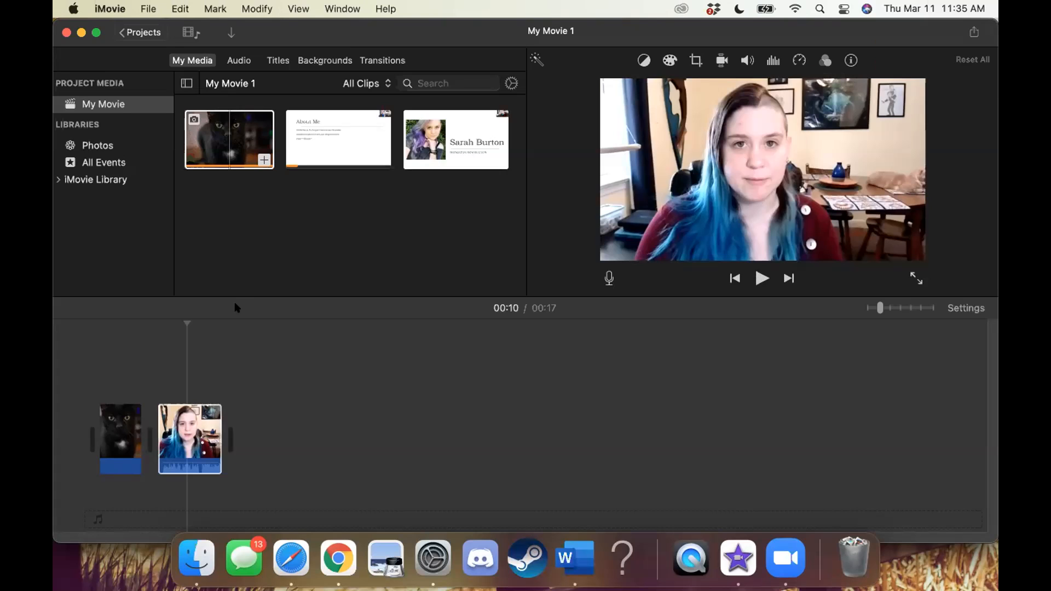
pyautogui.click(966, 307)
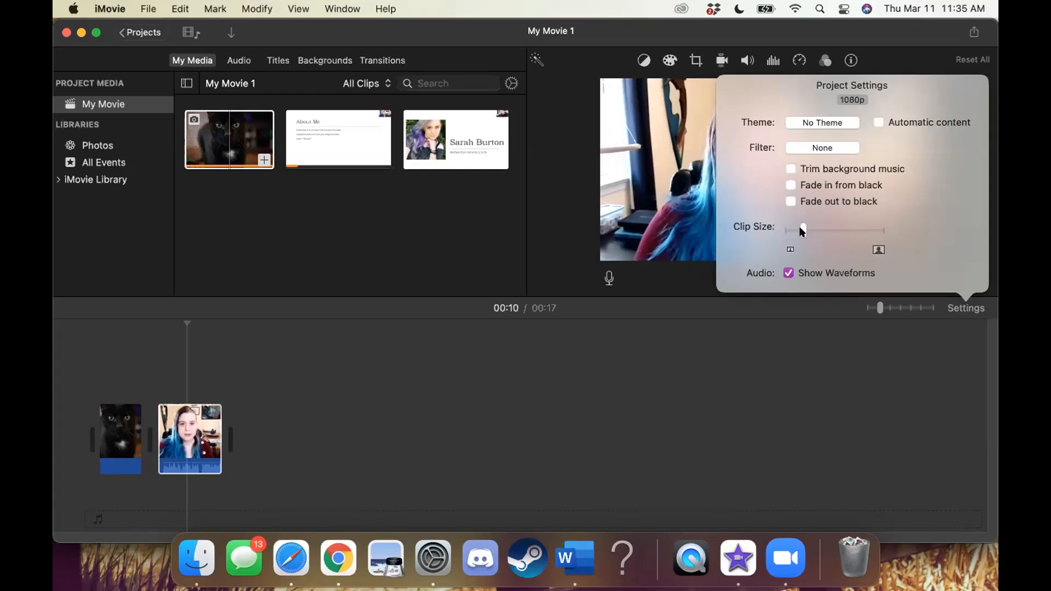
pyautogui.moveTo(800, 230)
pyautogui.mouseDown()
pyautogui.moveTo(878, 223)
pyautogui.moveTo(805, 232)
pyautogui.moveTo(818, 231)
pyautogui.mouseUp()
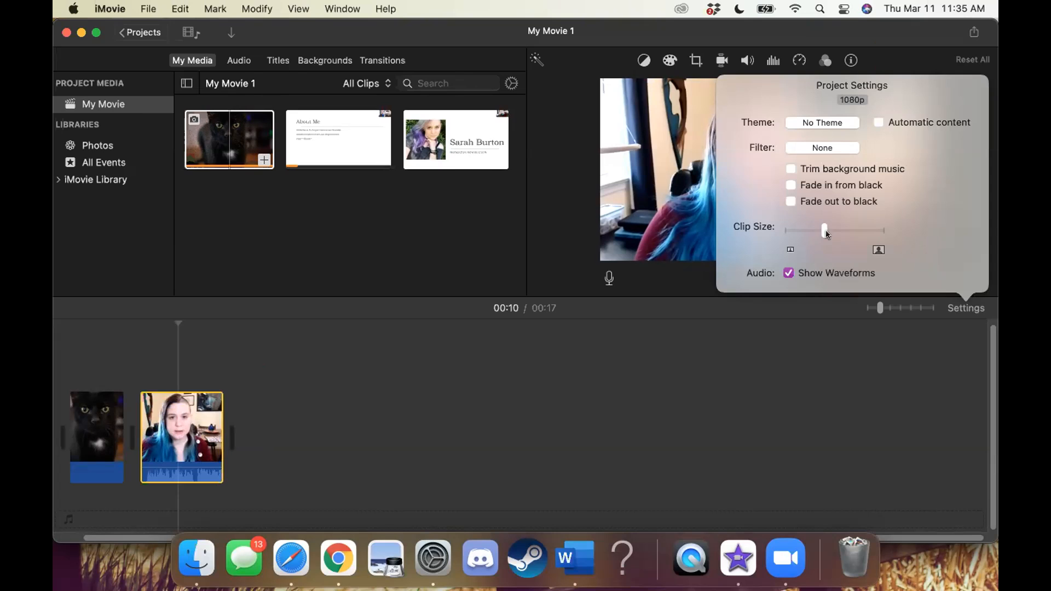
# Try smaller and larger timeline clip sizes in the project settings, finish at the maximum, and place the playhead in the video clip
pyautogui.moveTo(824, 230)
pyautogui.mouseDown()
pyautogui.moveTo(886, 228)
pyautogui.moveTo(774, 235)
pyautogui.moveTo(869, 218)
pyautogui.moveTo(808, 225)
pyautogui.mouseUp()
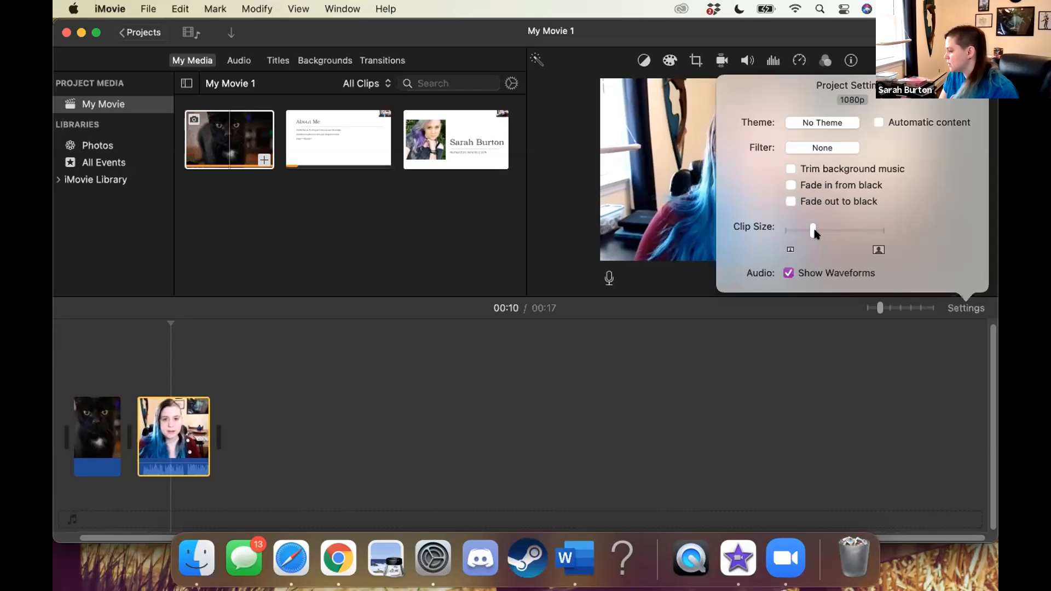
pyautogui.moveTo(815, 232); pyautogui.dragTo(838, 230)
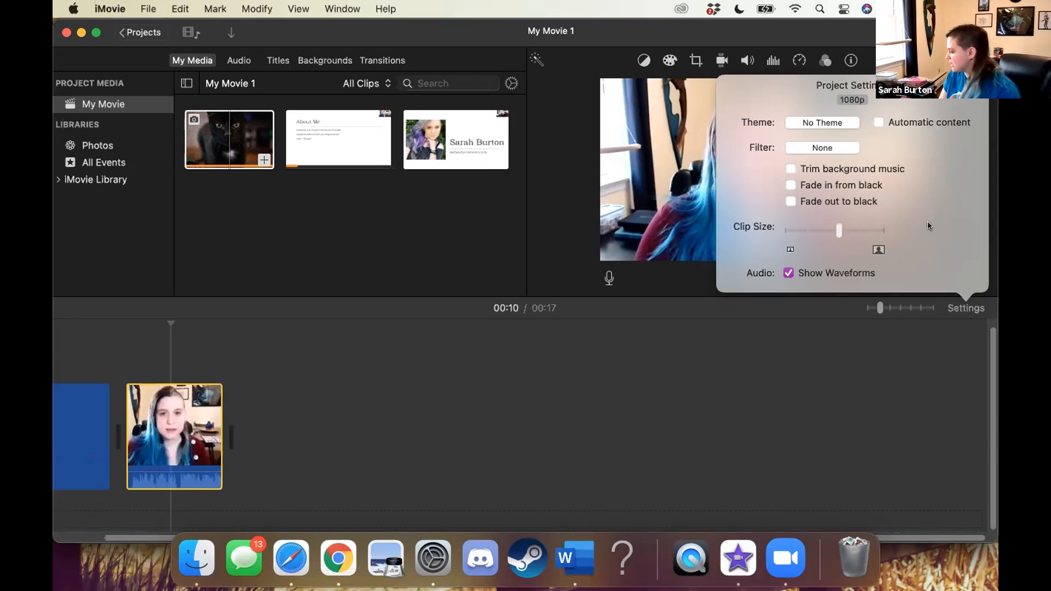
pyautogui.moveTo(929, 226); pyautogui.dragTo(936, 225)
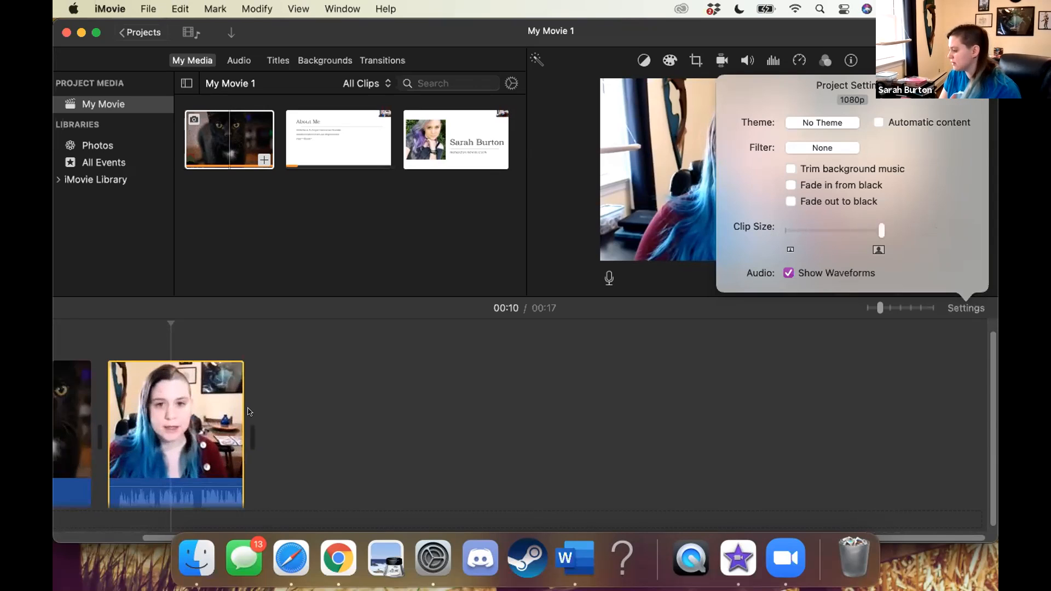
pyautogui.moveTo(146, 417); pyautogui.dragTo(164, 411)
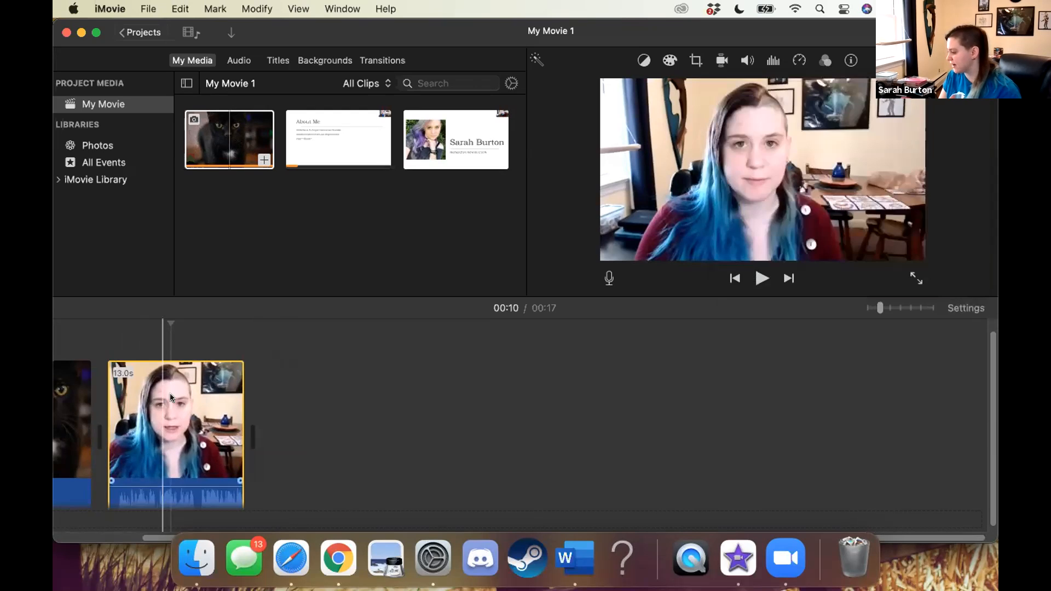
pyautogui.click(161, 426)
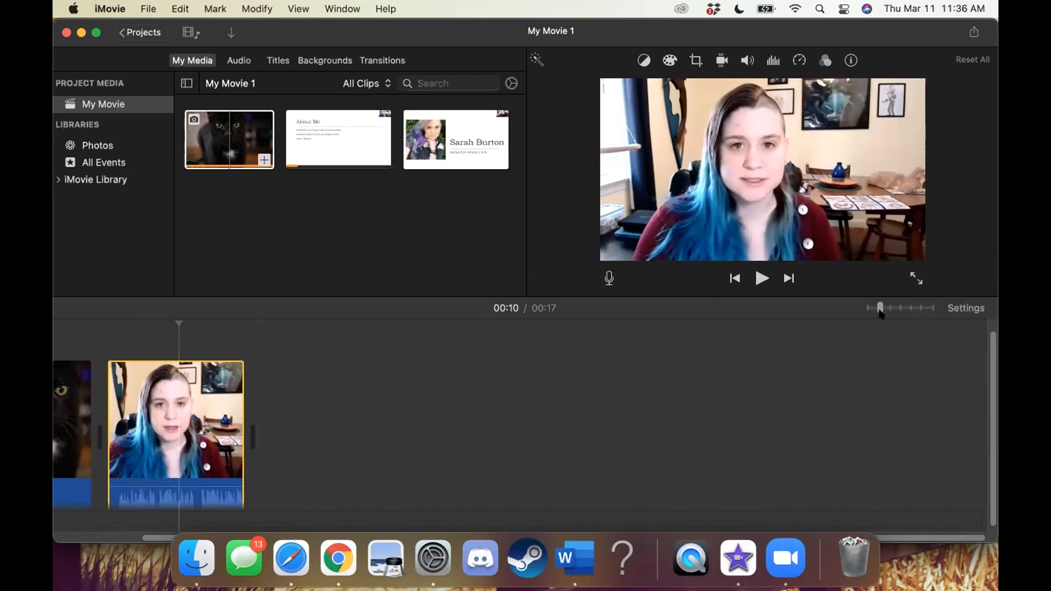
# Zoom the timeline out to its minimum level
pyautogui.moveTo(880, 307)
pyautogui.mouseDown()
pyautogui.moveTo(929, 308)
pyautogui.moveTo(878, 312)
pyautogui.mouseUp()
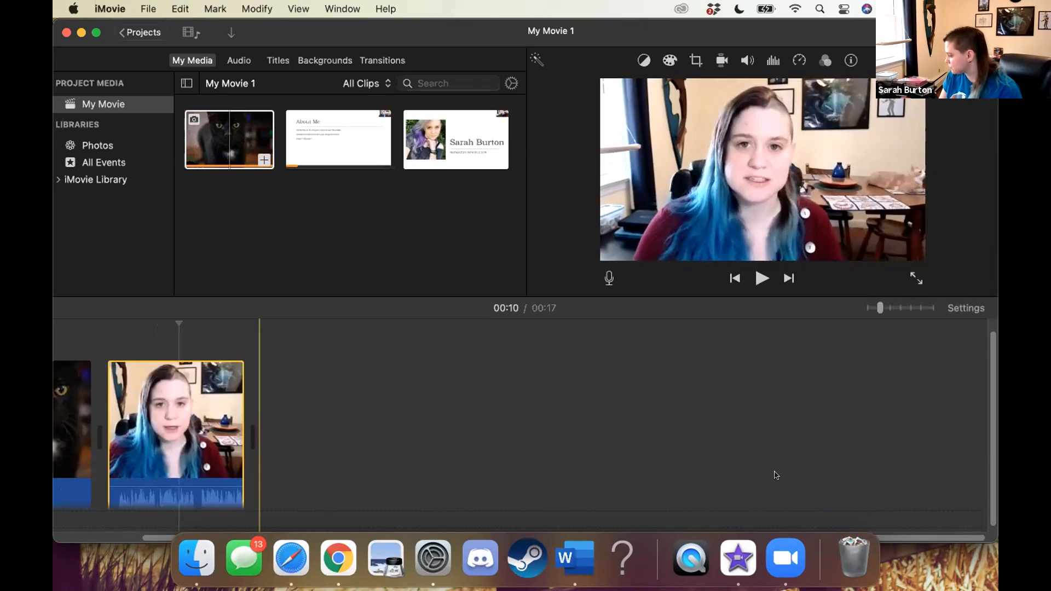
pyautogui.hscroll(-3, 774, 476)
pyautogui.moveTo(879, 308)
pyautogui.mouseDown()
pyautogui.moveTo(931, 305)
pyautogui.moveTo(865, 309)
pyautogui.mouseUp()
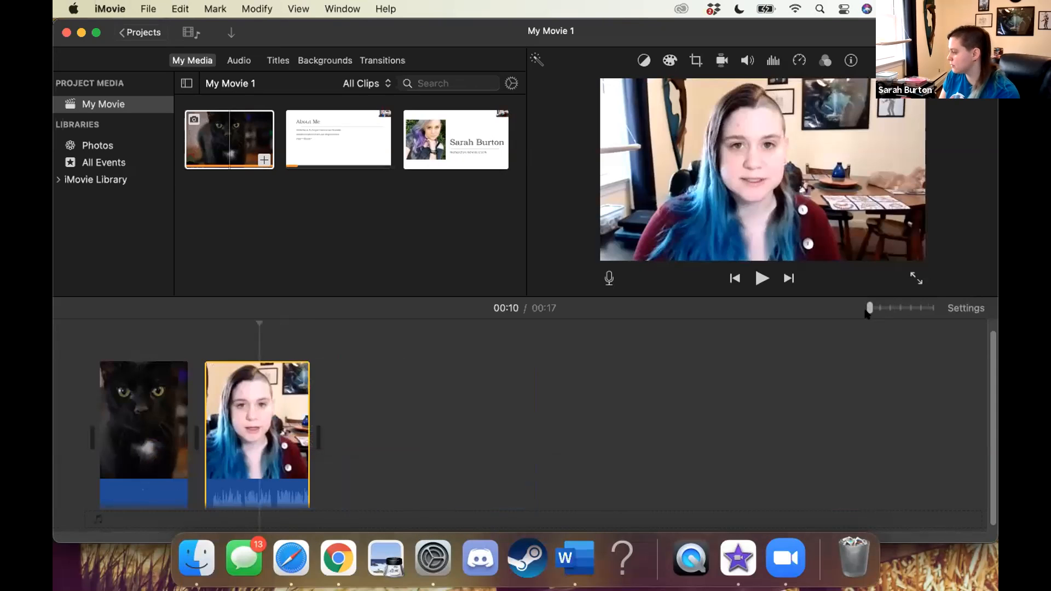
pyautogui.click(960, 307)
pyautogui.click(960, 307)
pyautogui.moveTo(869, 308)
pyautogui.mouseDown()
pyautogui.moveTo(887, 307)
pyautogui.moveTo(868, 308)
pyautogui.mouseUp()
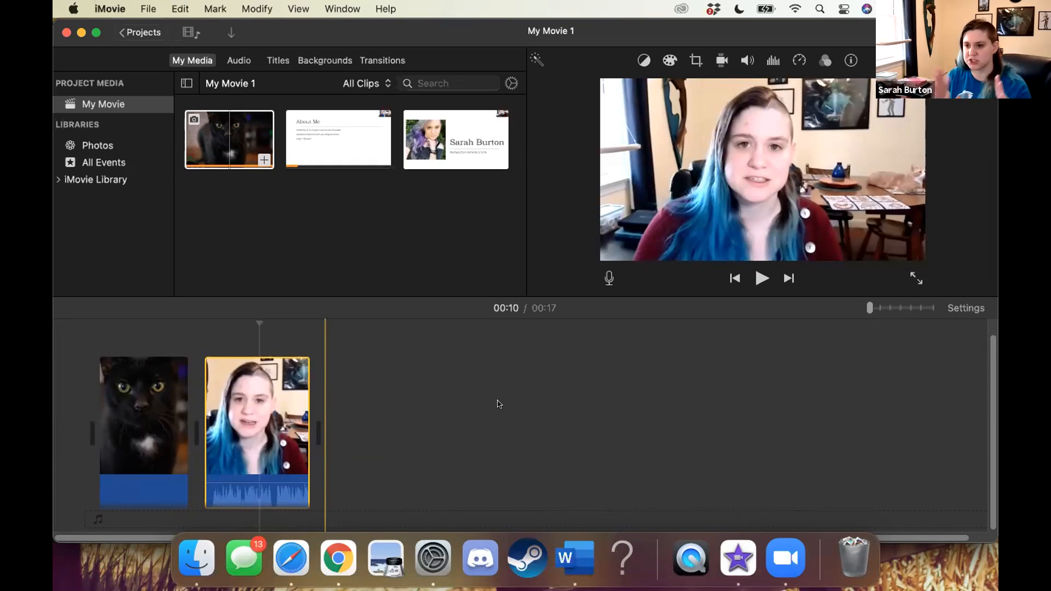
pyautogui.hscroll(3, 498, 404)
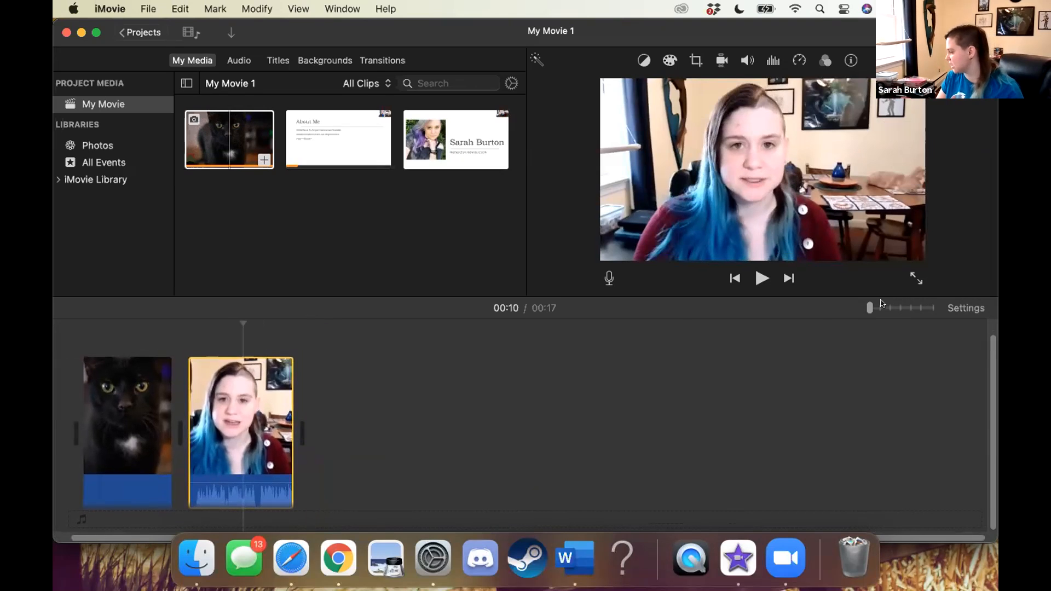
# Zoom the timeline in to near its maximum and reposition the playhead within the enlarged video clip
pyautogui.click(962, 308)
pyautogui.click(962, 310)
pyautogui.moveTo(870, 308); pyautogui.dragTo(921, 308)
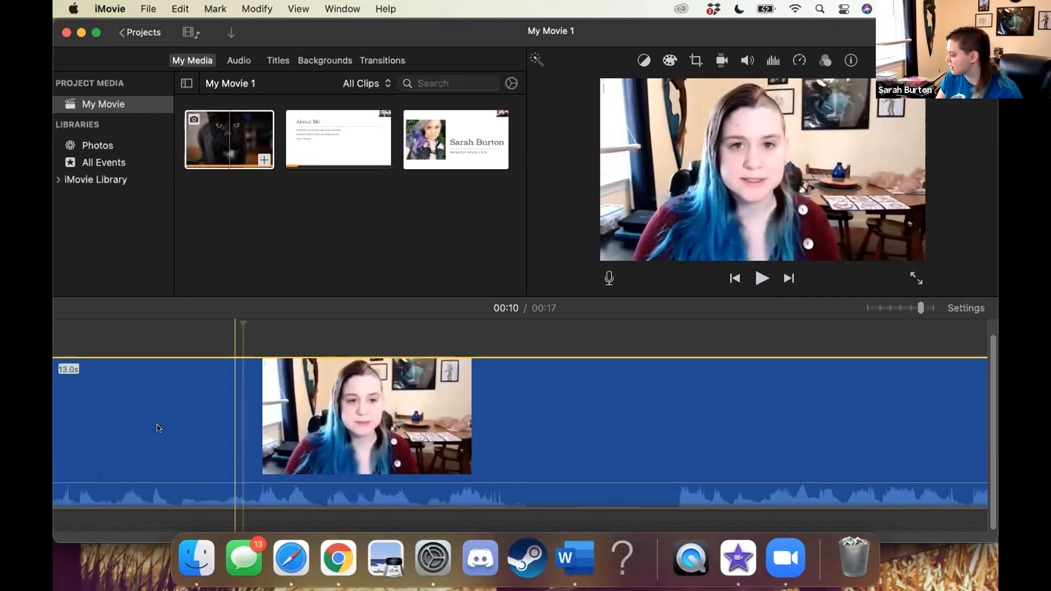
pyautogui.click(168, 398)
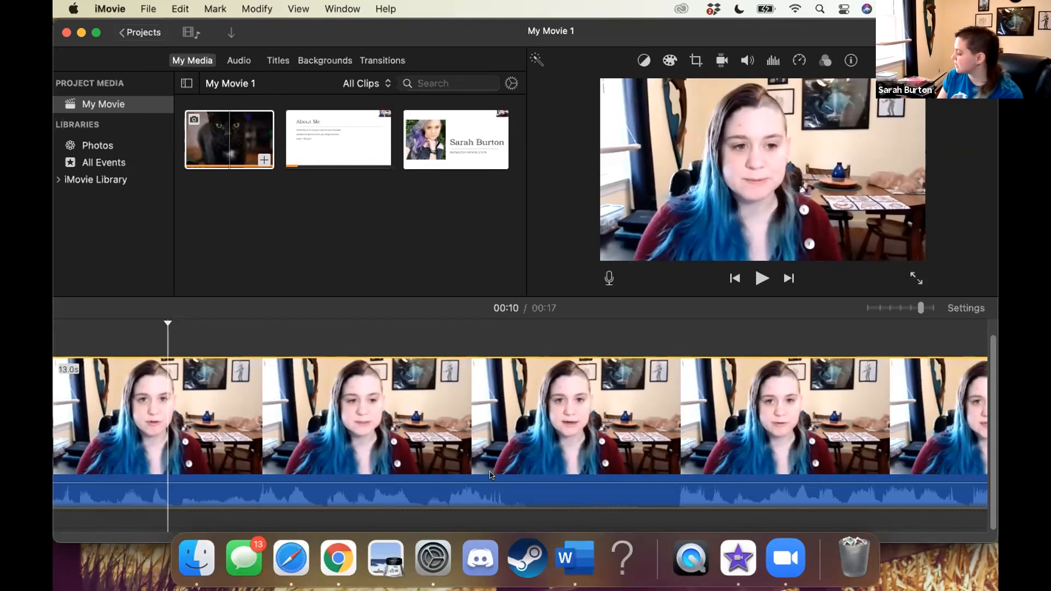
pyautogui.click(239, 416)
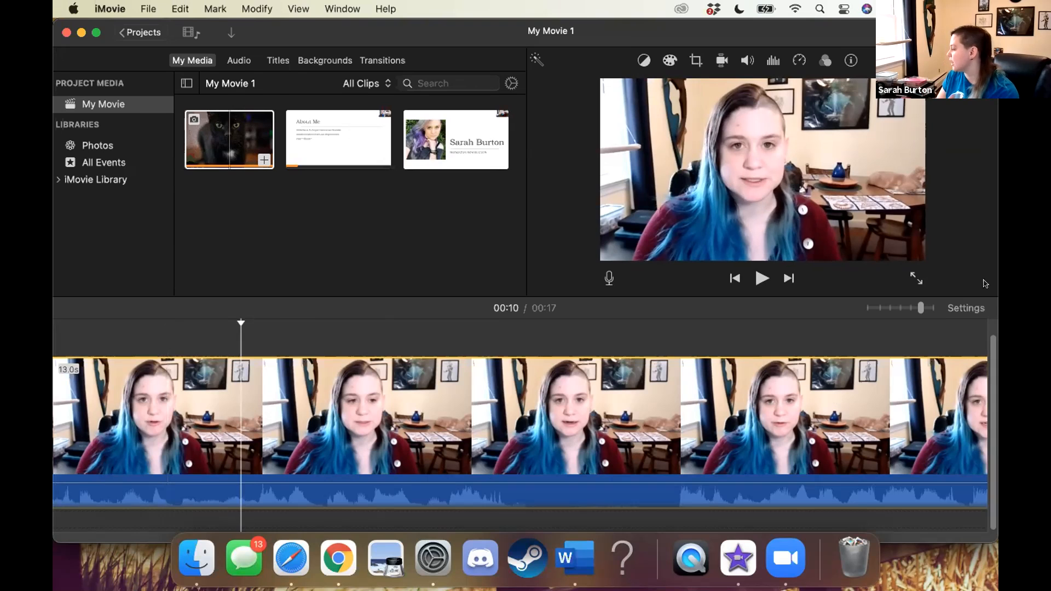
# Reduce the project's timeline clip size to a medium setting and zoom the timeline fully out
pyautogui.moveTo(921, 308); pyautogui.dragTo(880, 308)
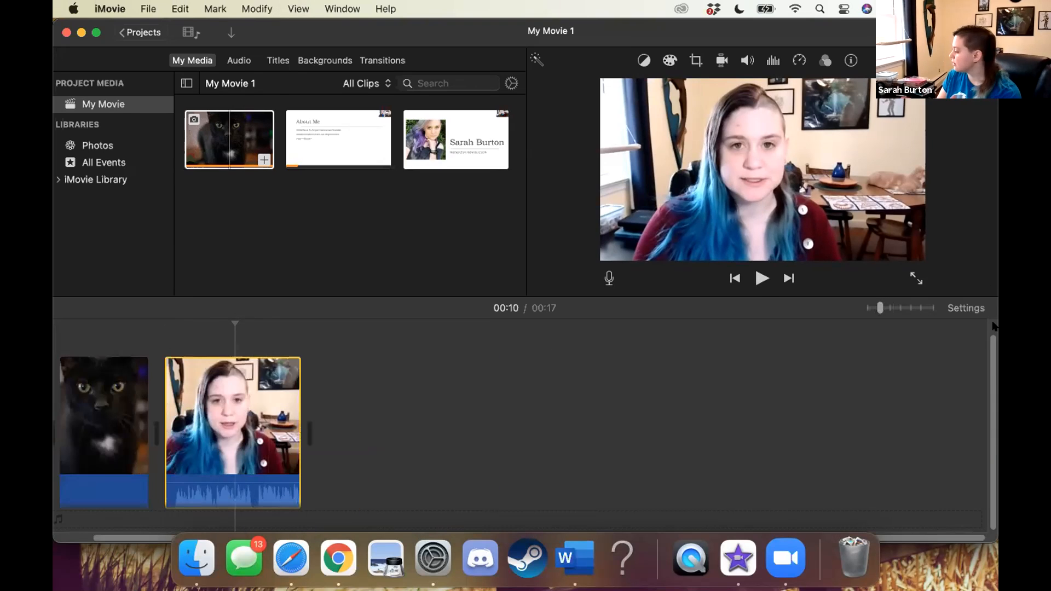
pyautogui.click(959, 309)
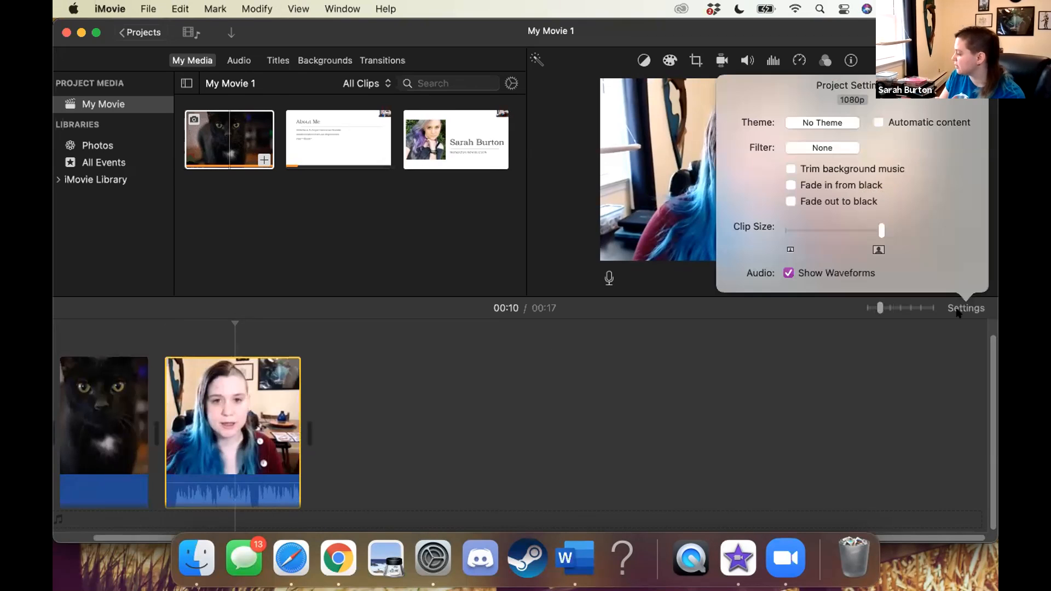
pyautogui.moveTo(881, 230); pyautogui.dragTo(827, 226)
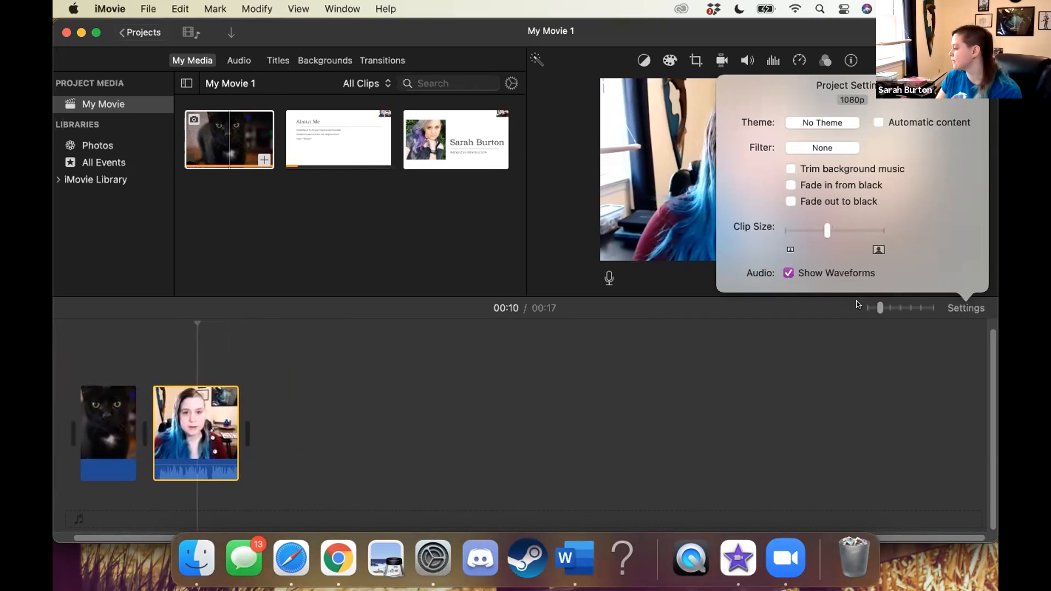
pyautogui.click(877, 306)
pyautogui.moveTo(891, 308); pyautogui.dragTo(868, 308)
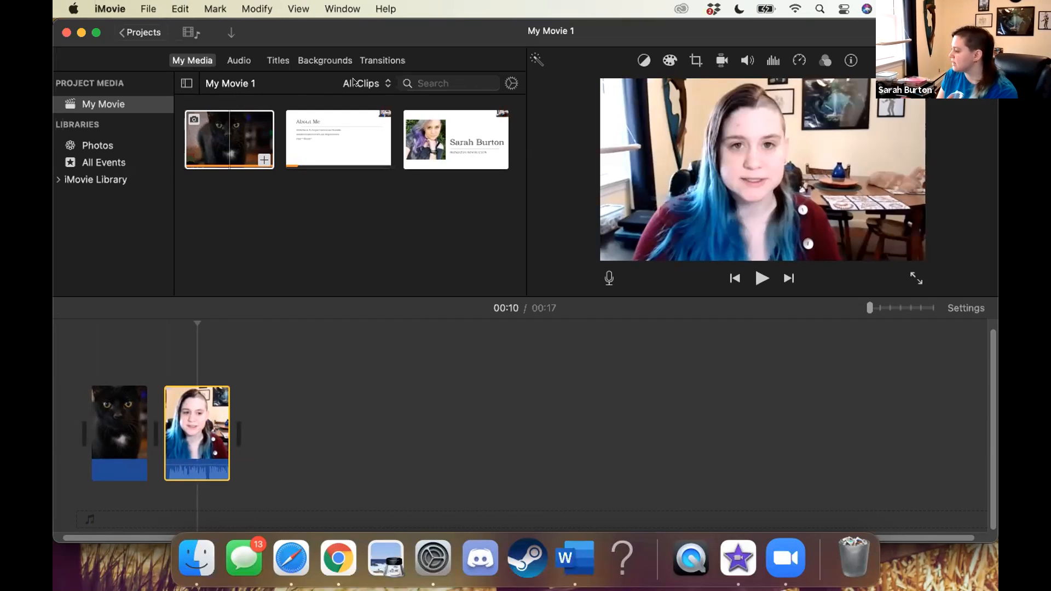
# Browse the music library and add the bensound-happyrock track beneath the timeline clips
pyautogui.click(233, 64)
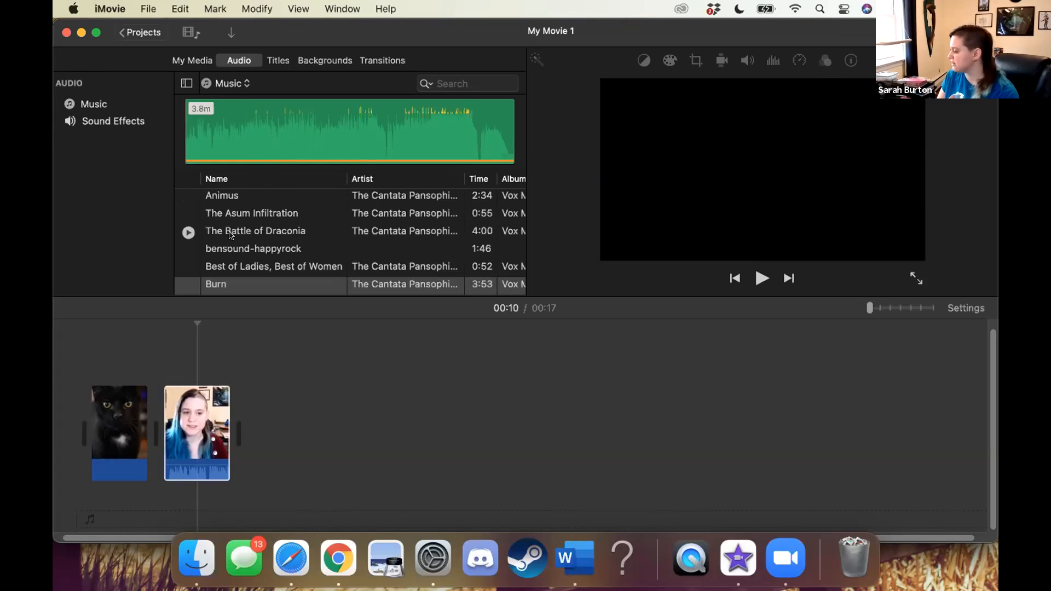
pyautogui.scroll(-10, 230, 232)
pyautogui.scroll(-15, 230, 235)
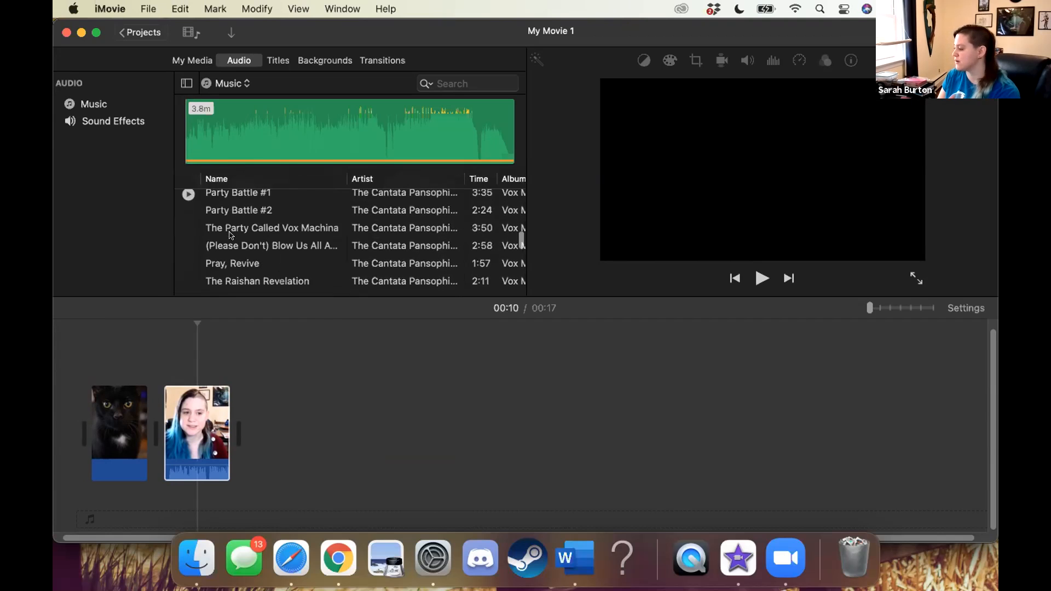
pyautogui.scroll(20, 229, 235)
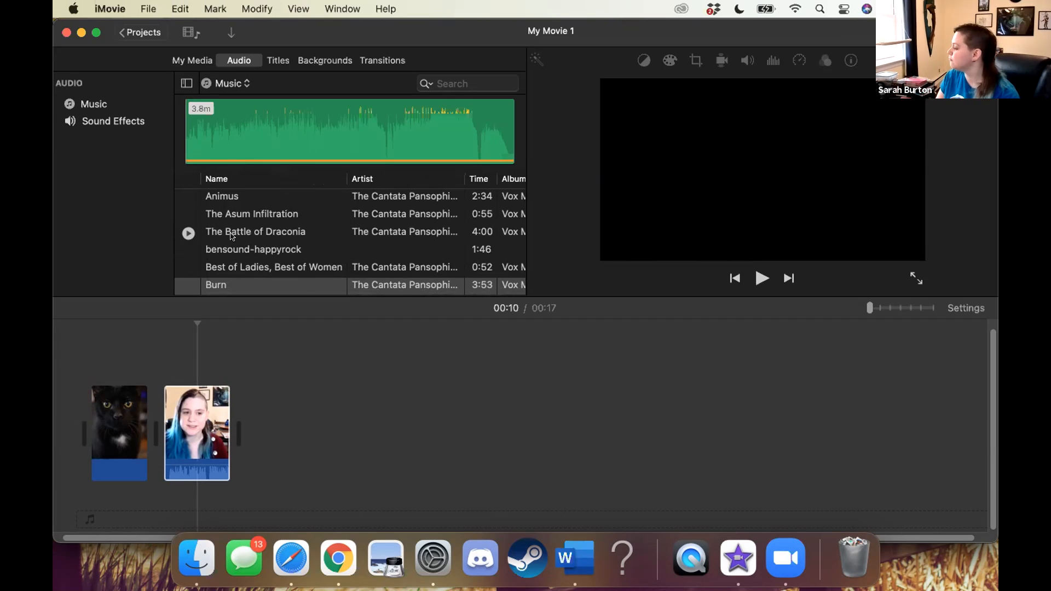
pyautogui.click(229, 243)
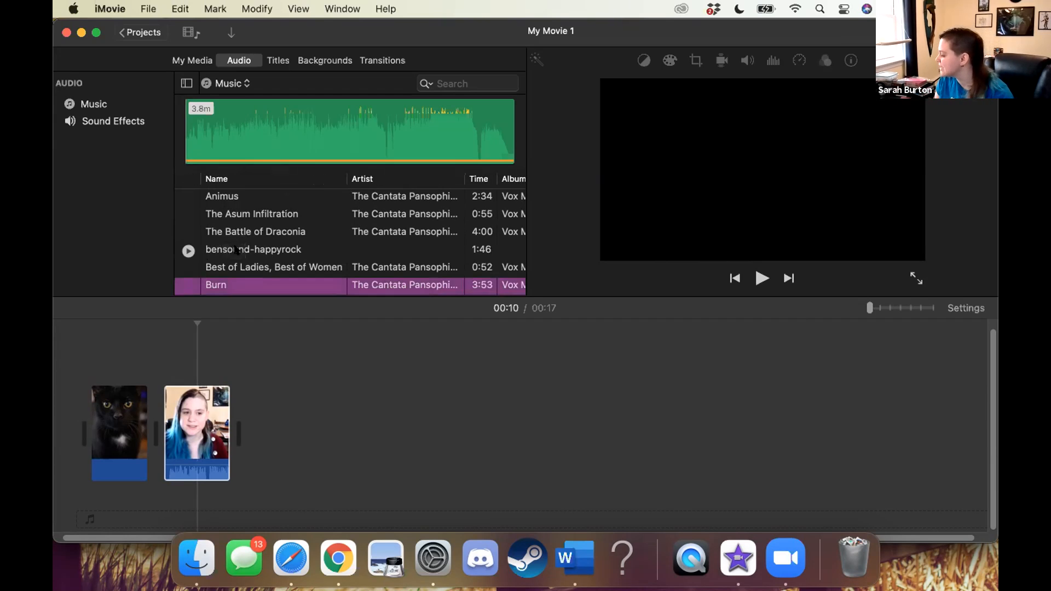
pyautogui.click(236, 250)
pyautogui.moveTo(227, 250); pyautogui.dragTo(108, 516)
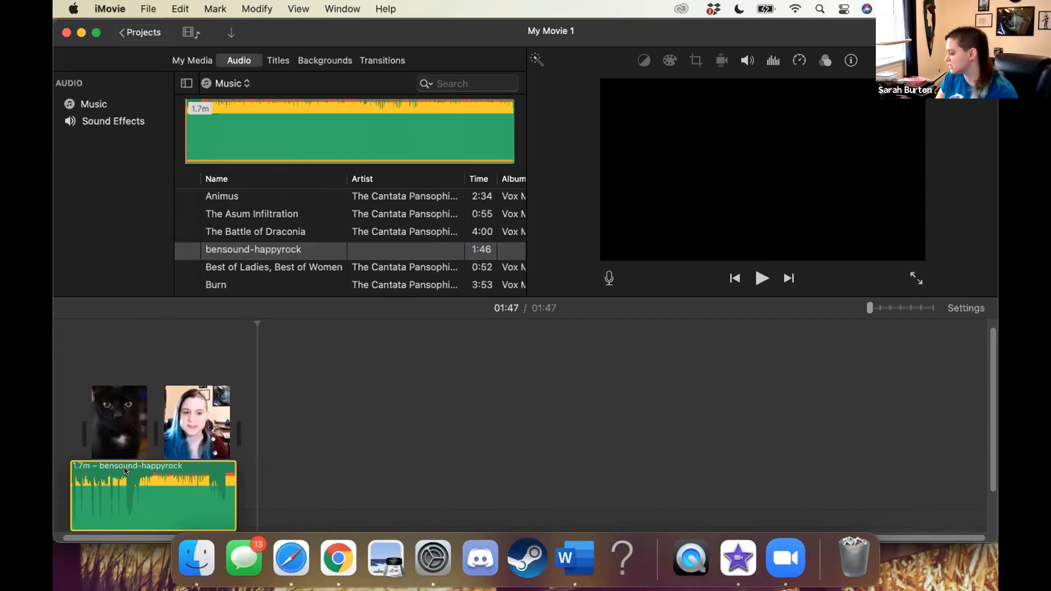
# Align the bensound-happyrock track with the start of the cat photo in the timeline
pyautogui.moveTo(158, 502); pyautogui.dragTo(149, 504)
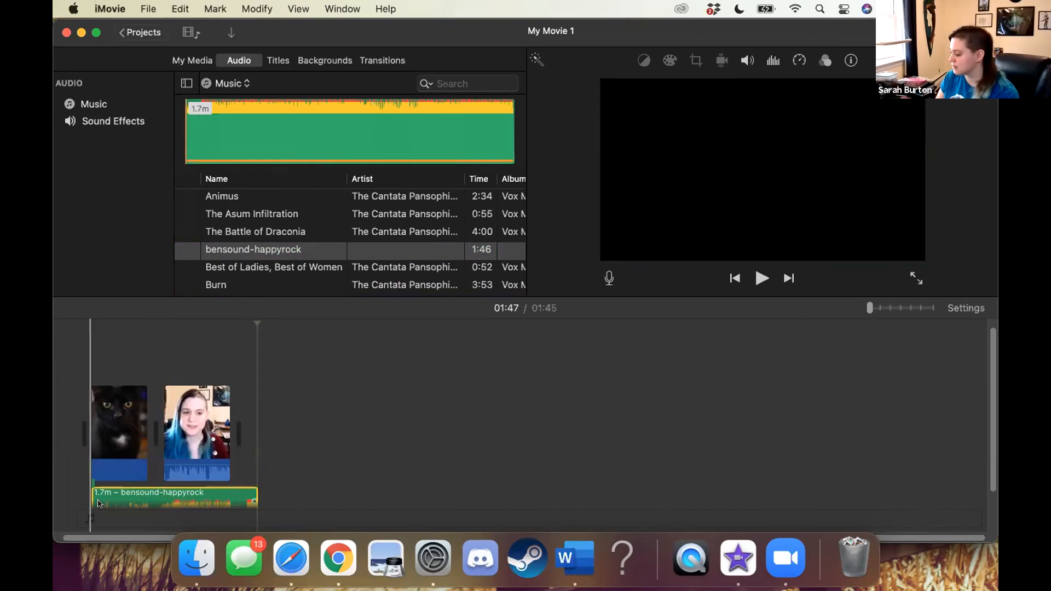
pyautogui.scroll(-3, 129, 465)
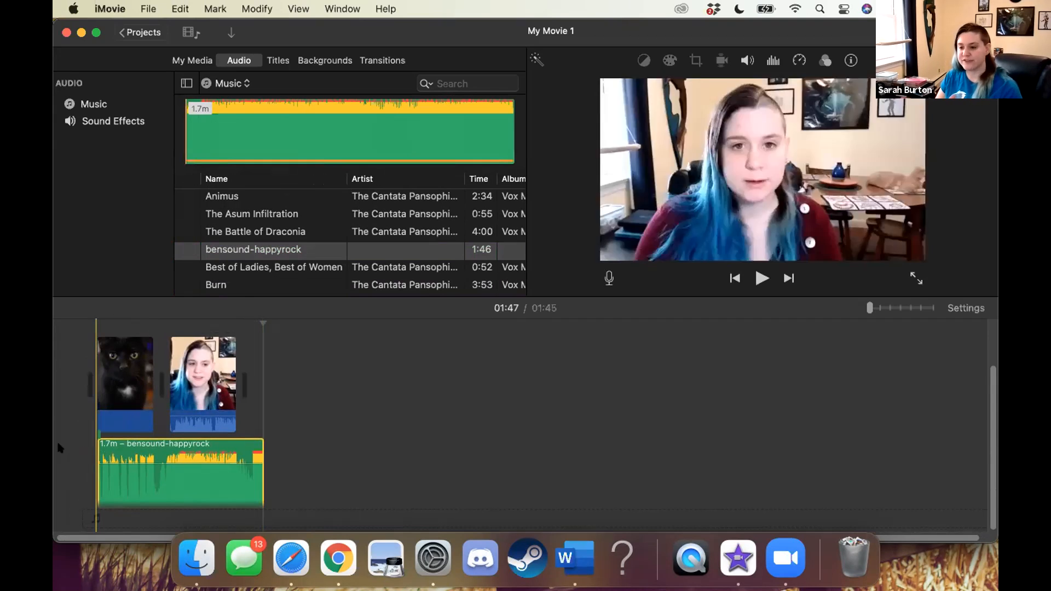
pyautogui.scroll(3, 84, 445)
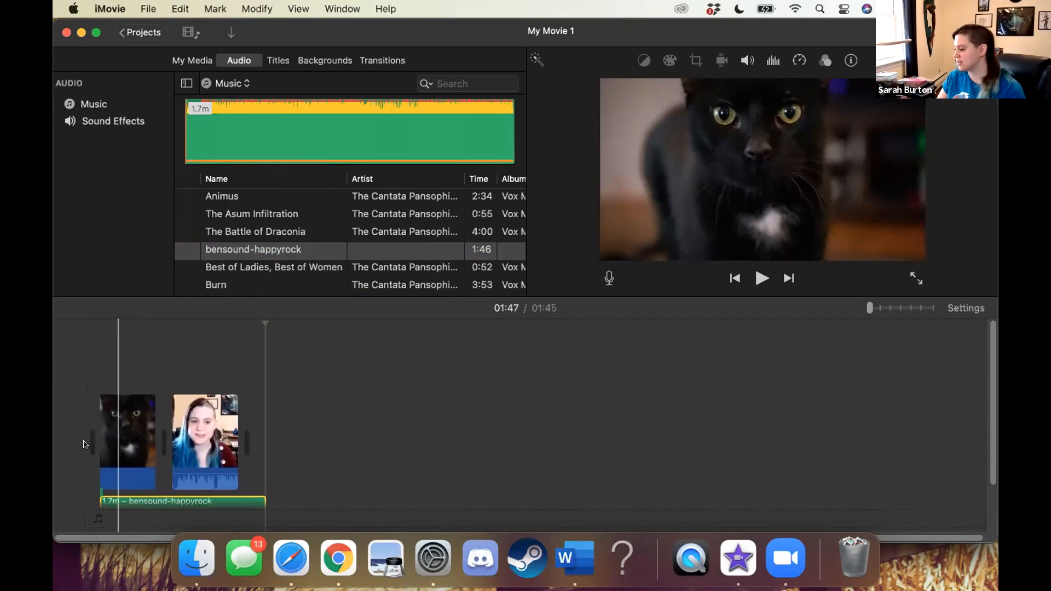
# Try shifting the music to start at the video clip, and place the video clip above the cat photo as a cutaway
pyautogui.moveTo(115, 418)
pyautogui.mouseDown()
pyautogui.moveTo(122, 403)
pyautogui.moveTo(118, 421)
pyautogui.mouseUp()
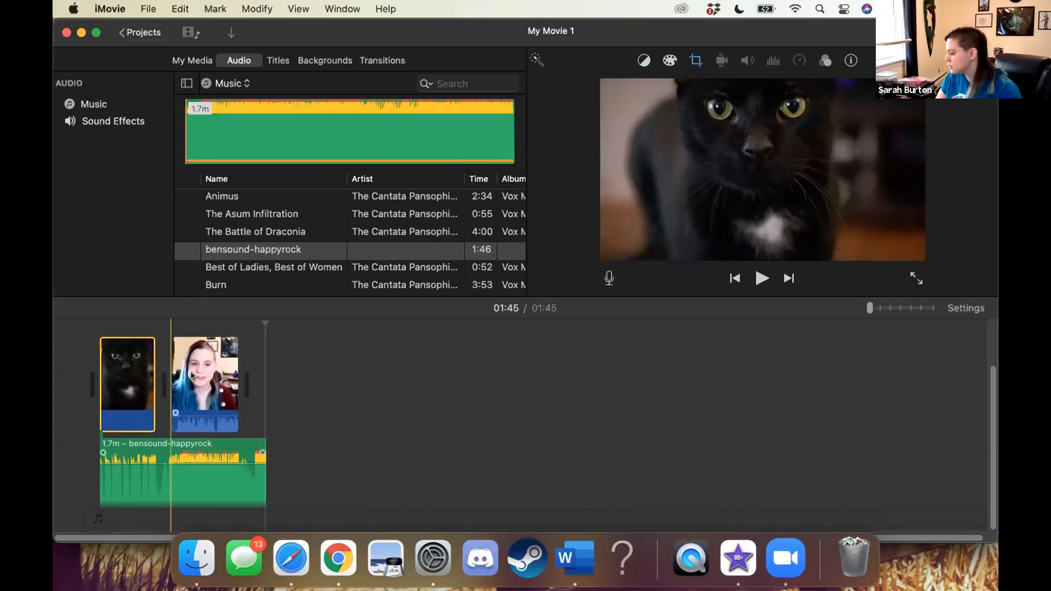
pyautogui.click(187, 440)
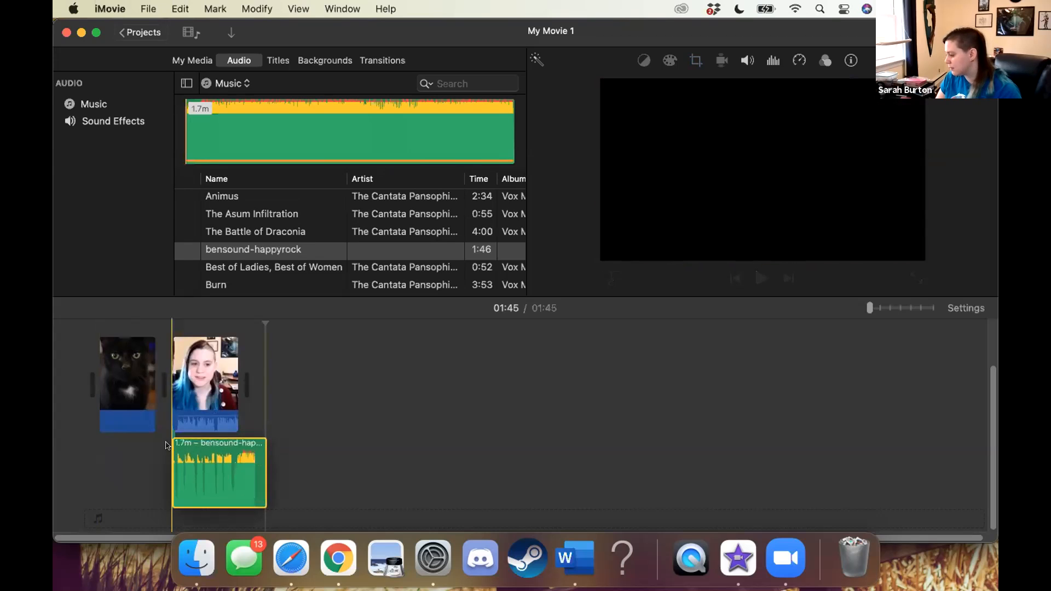
pyautogui.moveTo(196, 394); pyautogui.dragTo(246, 378)
pyautogui.click(215, 357)
pyautogui.moveTo(181, 296); pyautogui.dragTo(172, 281)
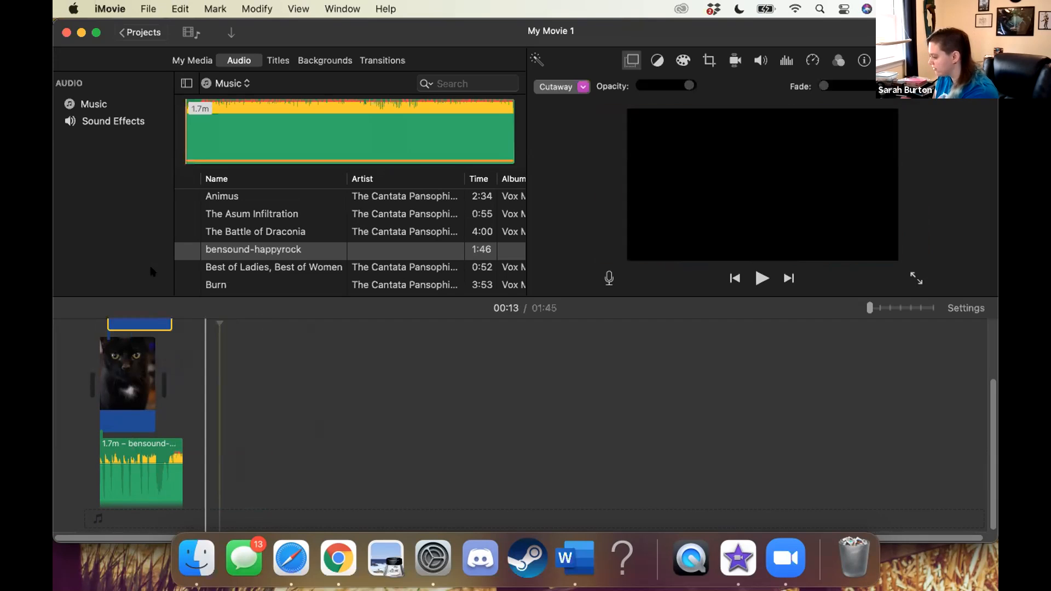
# Move the cutaway video clip back into the main track directly after the cat photo
pyautogui.scroll(-2, 155, 434)
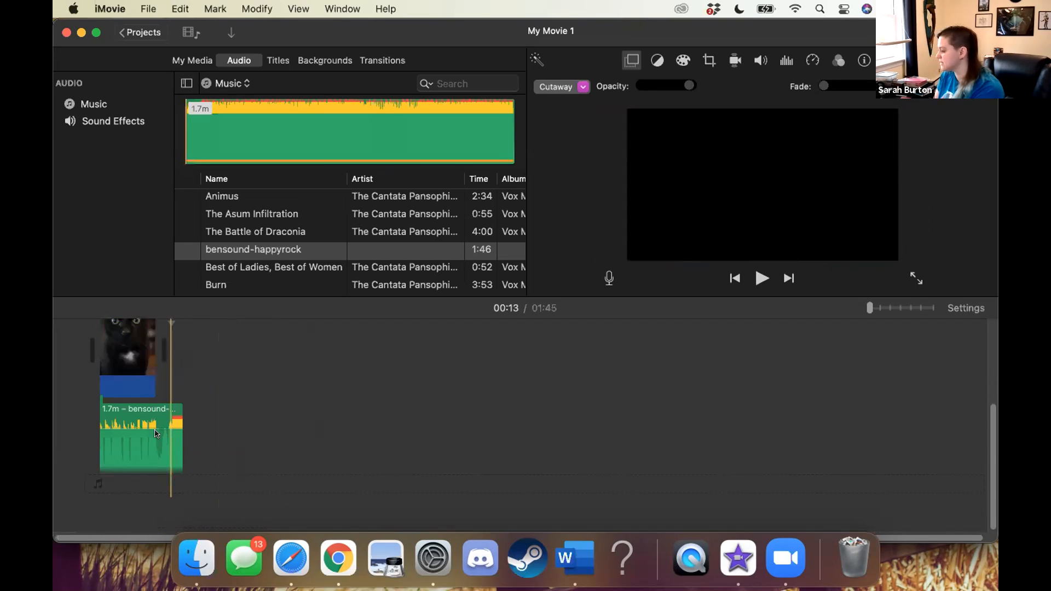
pyautogui.scroll(5, 154, 433)
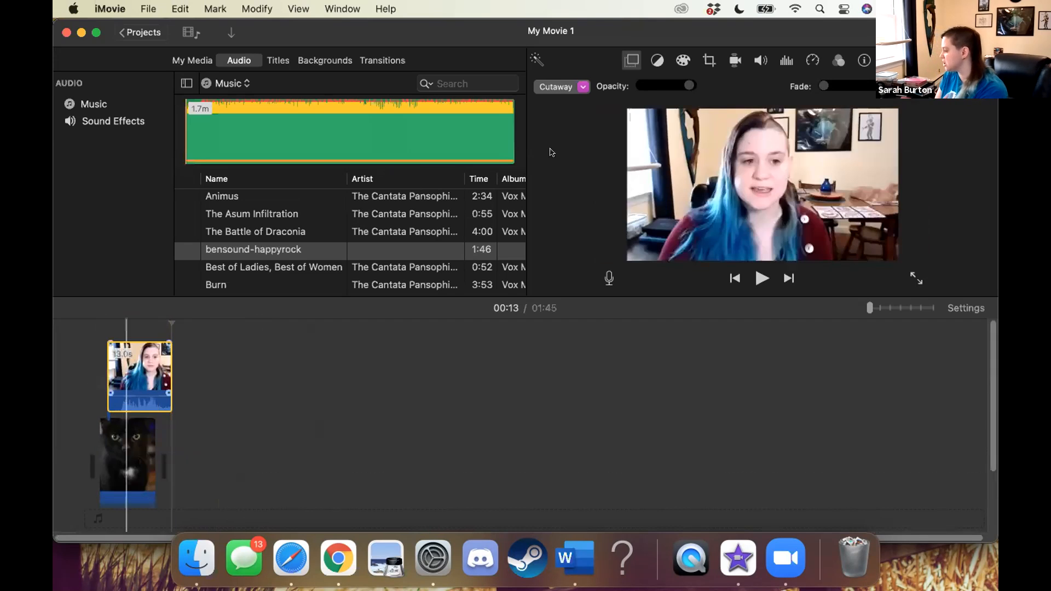
pyautogui.click(137, 365)
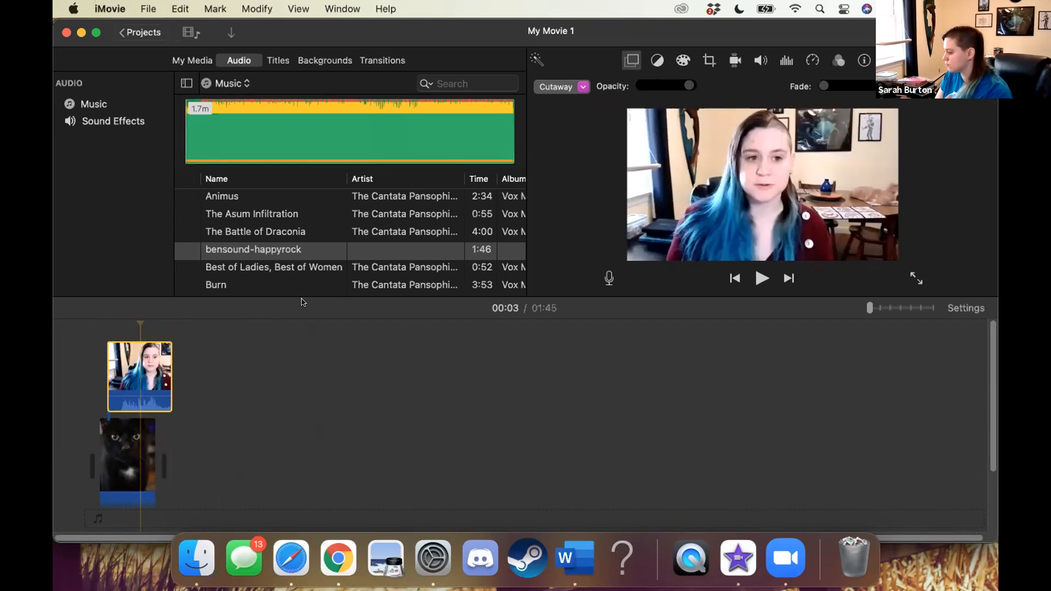
pyautogui.moveTo(148, 362); pyautogui.dragTo(190, 424)
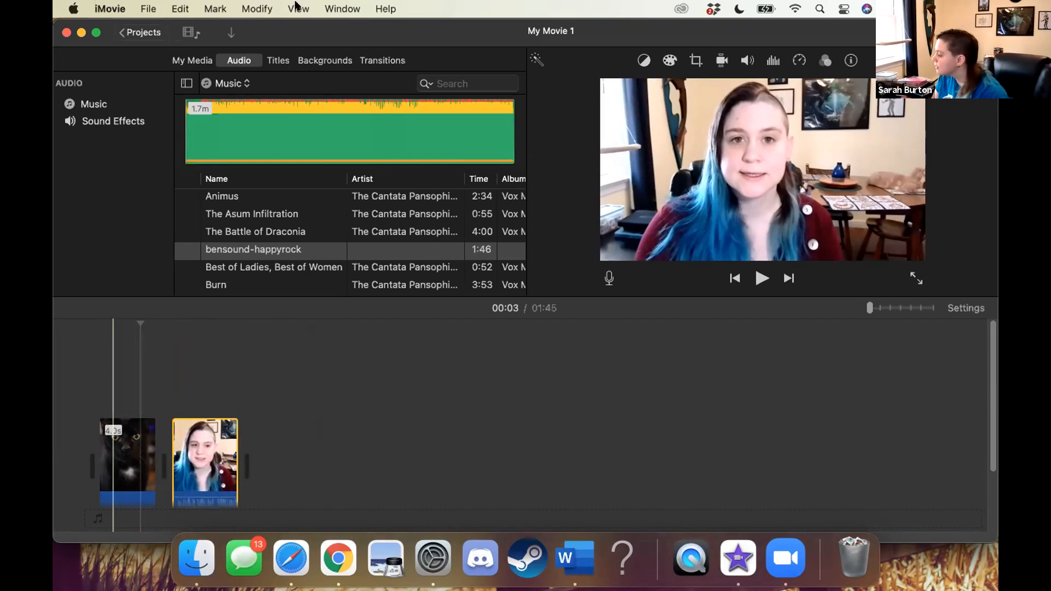
# Try attaching The Asum Infiltration track after the end of the video clip, and delete it from the timeline
pyautogui.scroll(-3, 203, 362)
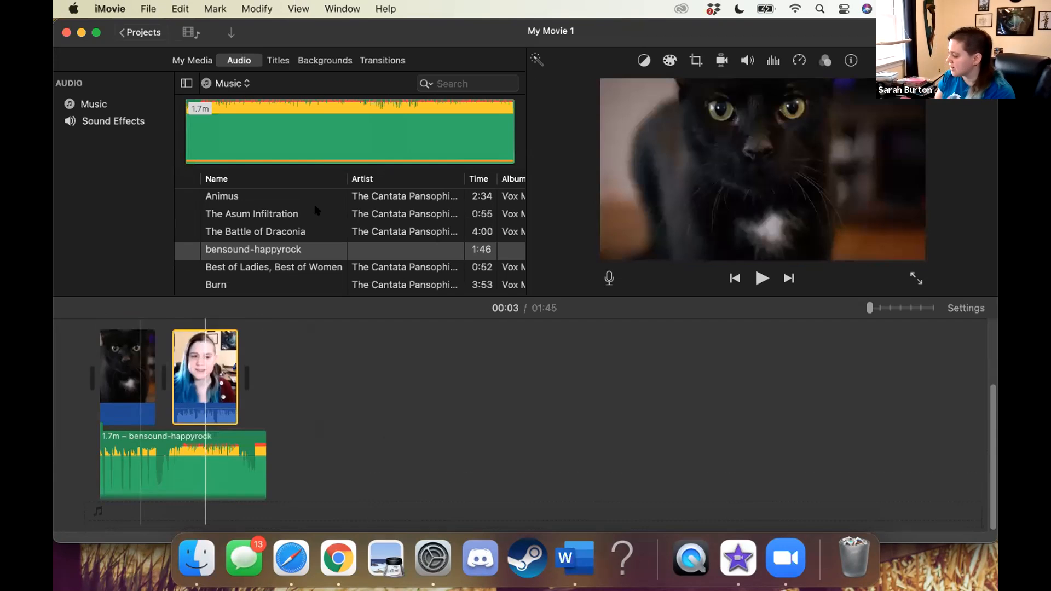
pyautogui.click(339, 249)
pyautogui.moveTo(392, 387); pyautogui.dragTo(417, 469)
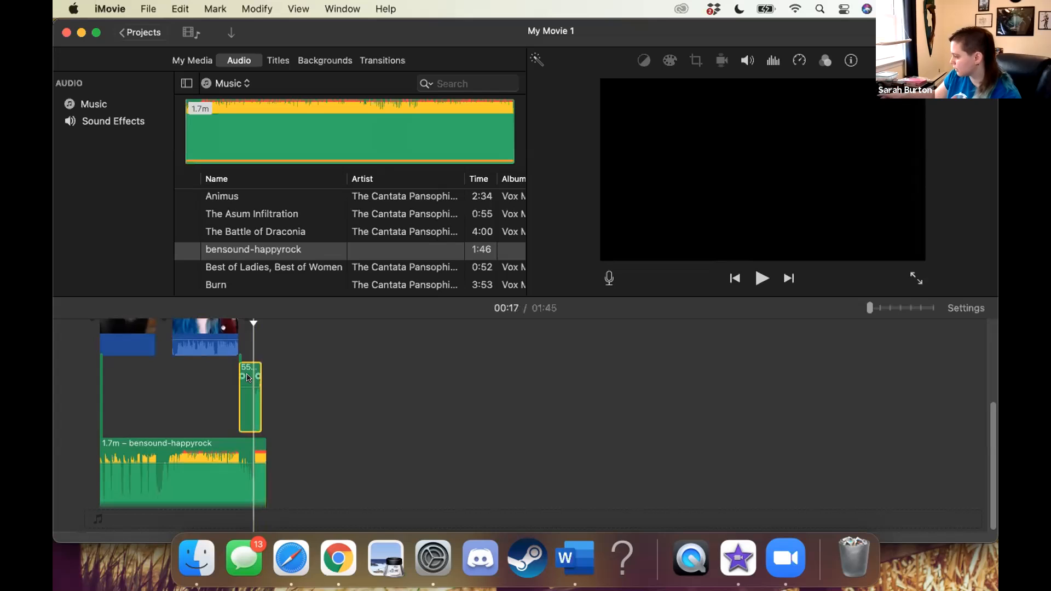
pyautogui.press('Delete')
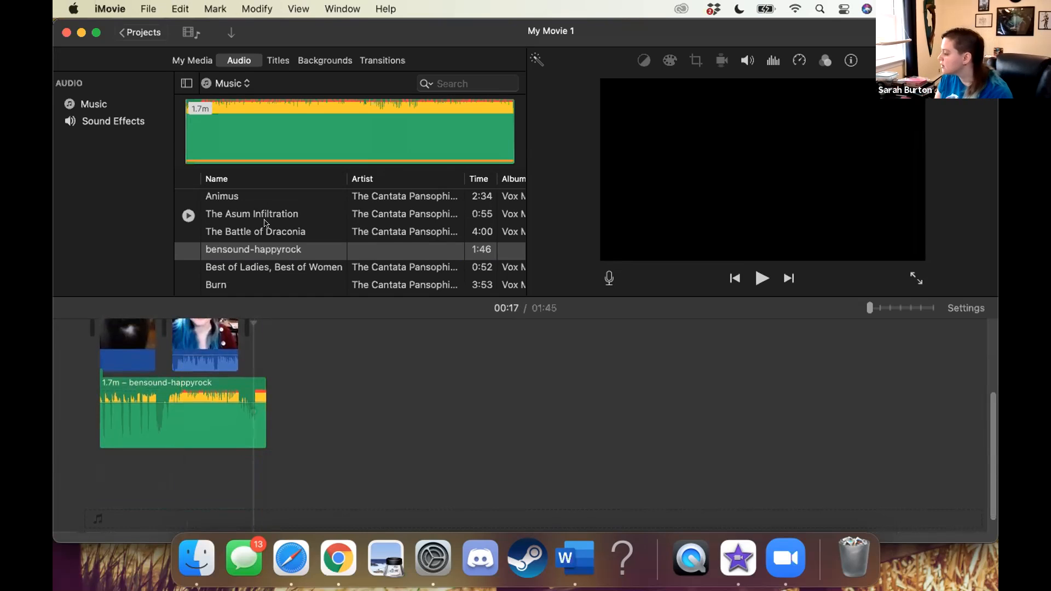
pyautogui.hscroll(1, 265, 223)
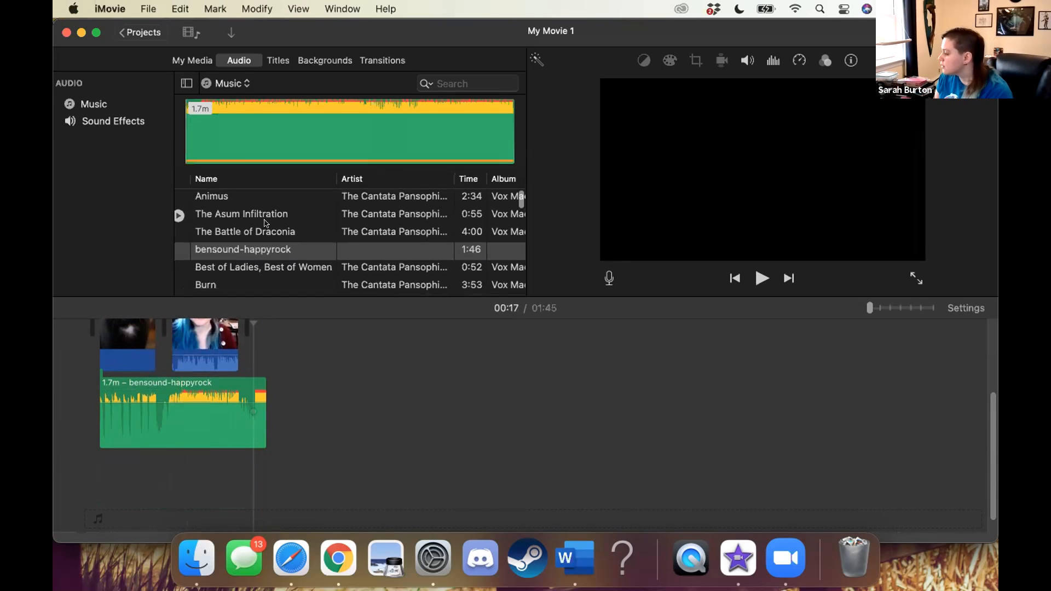
# Add a Split title to the timeline directly after the end of the video clip
pyautogui.click(278, 61)
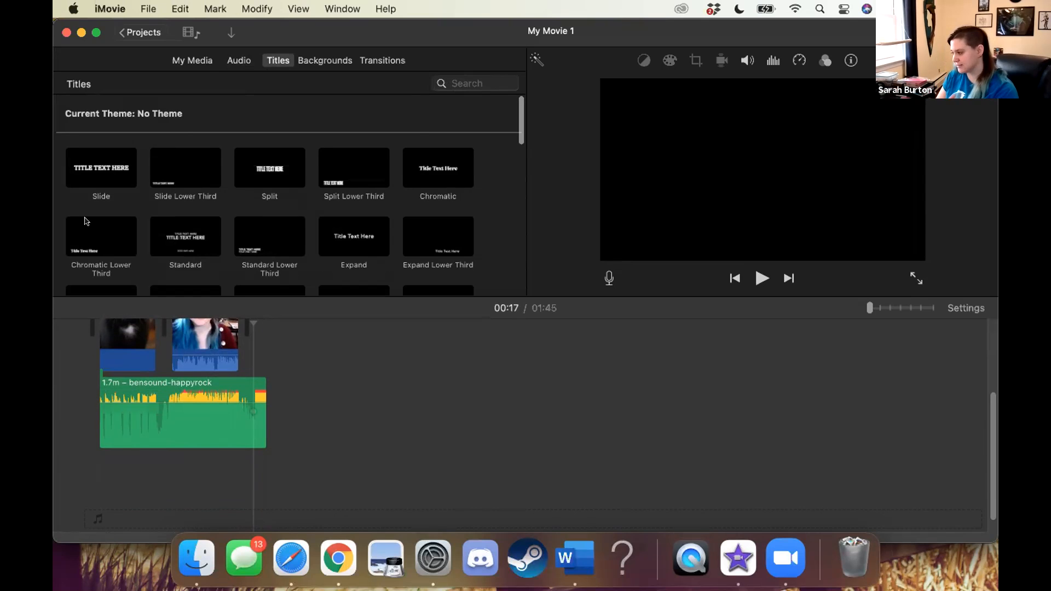
pyautogui.scroll(-5, 367, 243)
pyautogui.click(348, 197)
pyautogui.scroll(4, 346, 199)
pyautogui.scroll(1, 346, 199)
pyautogui.click(253, 173)
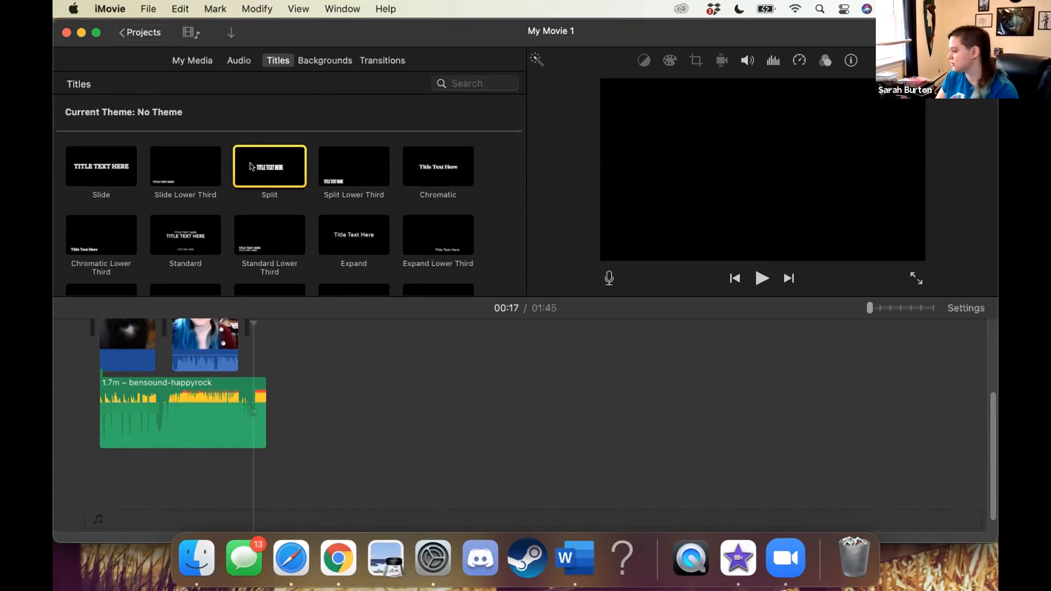
pyautogui.click(760, 278)
pyautogui.moveTo(276, 175); pyautogui.dragTo(246, 337)
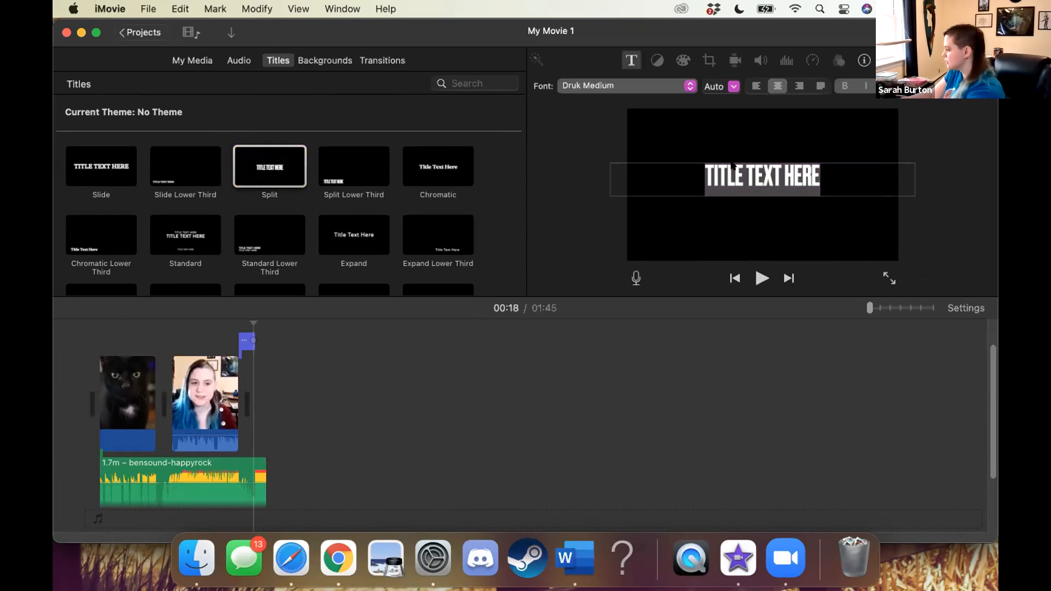
# Replace the Split title's text with "TRAINING VIDEO" and play the title back
pyautogui.click(755, 171)
pyautogui.write('TR')
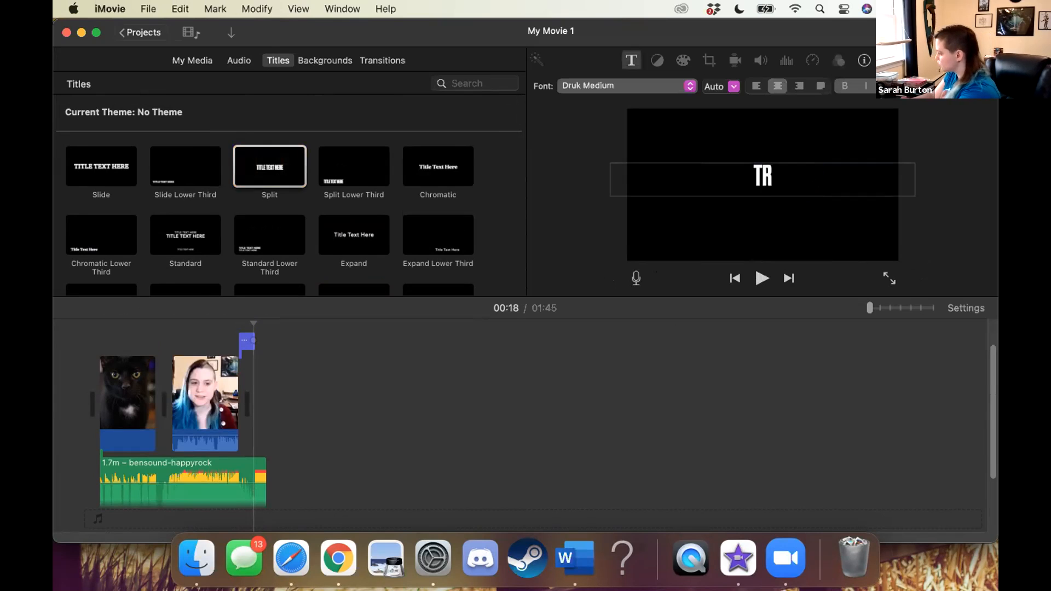
pyautogui.write('AINING VIDEO')
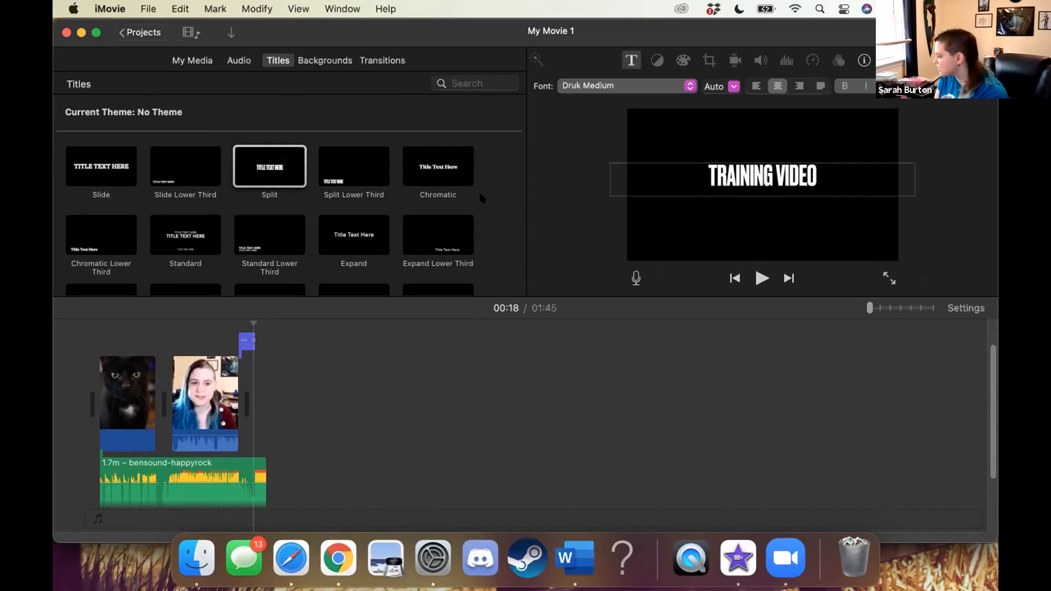
pyautogui.click(760, 278)
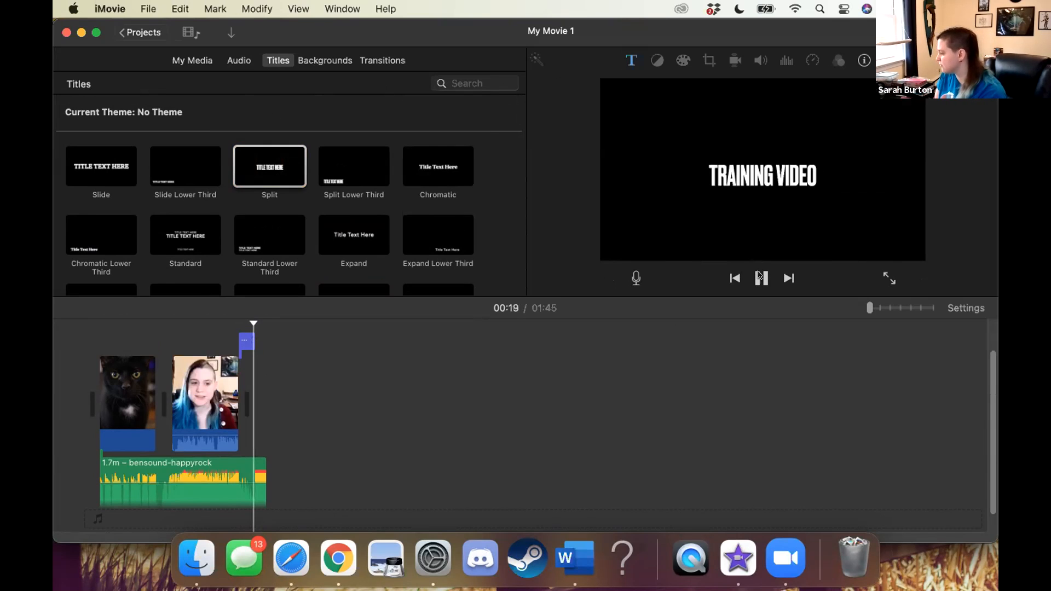
# Extend the TRAINING VIDEO title to 17 seconds so that it starts with the video clip and overlays it
pyautogui.click(249, 342)
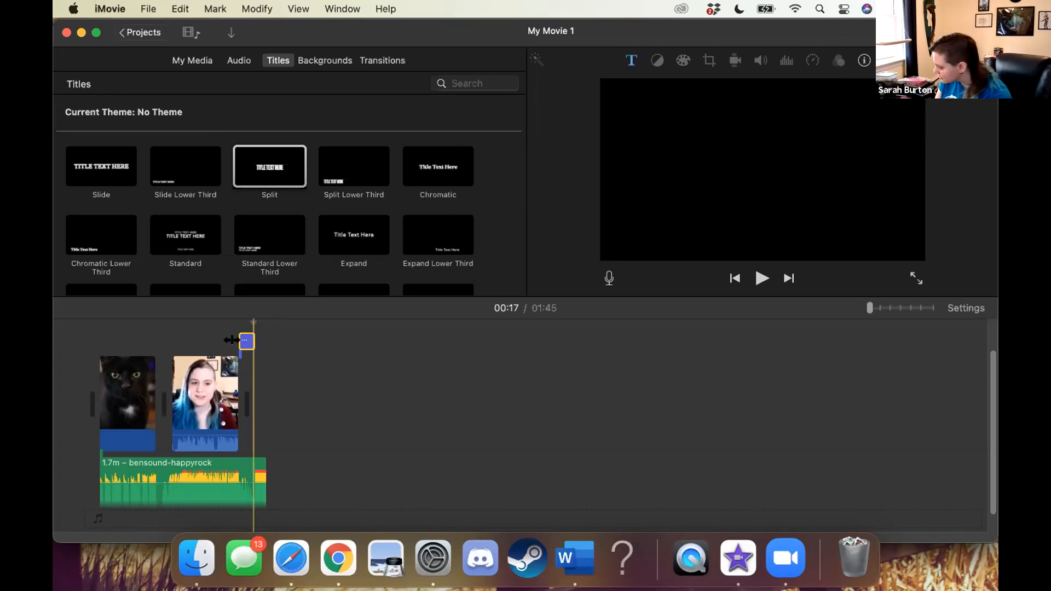
pyautogui.moveTo(178, 343); pyautogui.dragTo(172, 342)
pyautogui.click(182, 341)
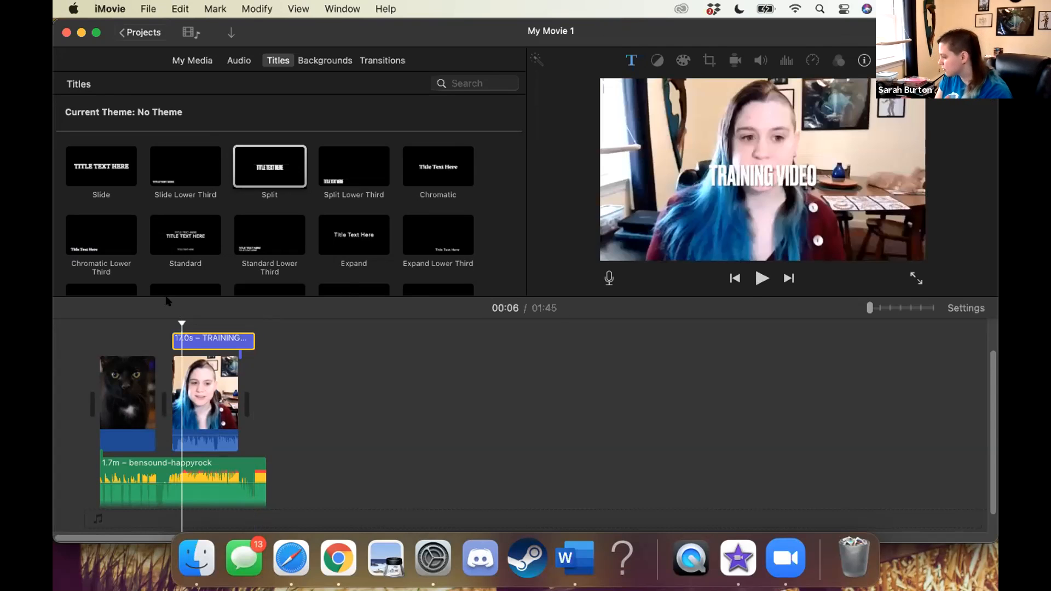
# Move the TRAINING VIDEO title into the main track after the video clip and preview it
pyautogui.moveTo(196, 340); pyautogui.dragTo(275, 332)
pyautogui.click(253, 326)
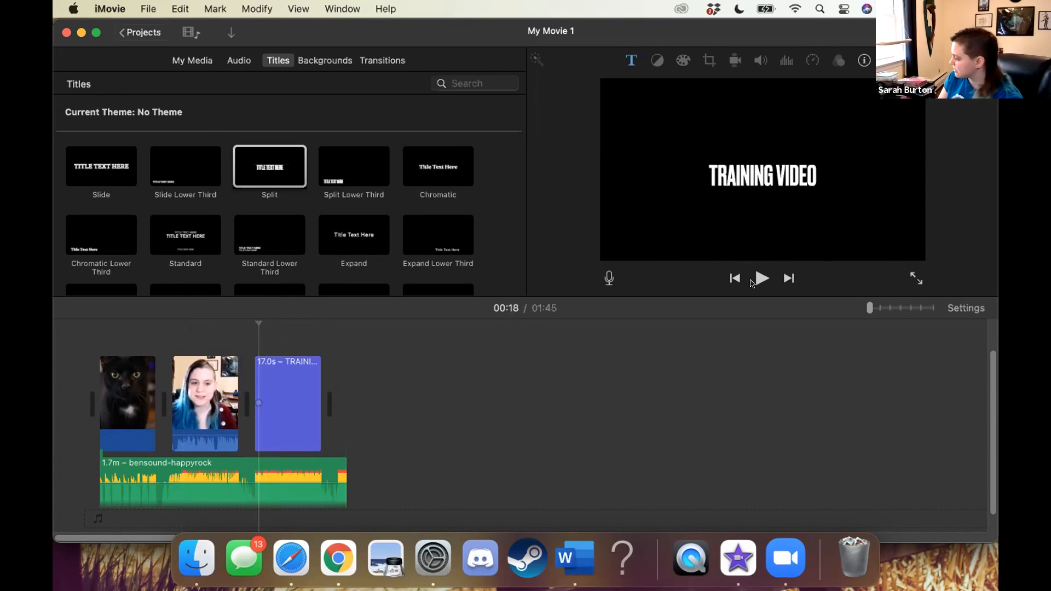
pyautogui.click(759, 278)
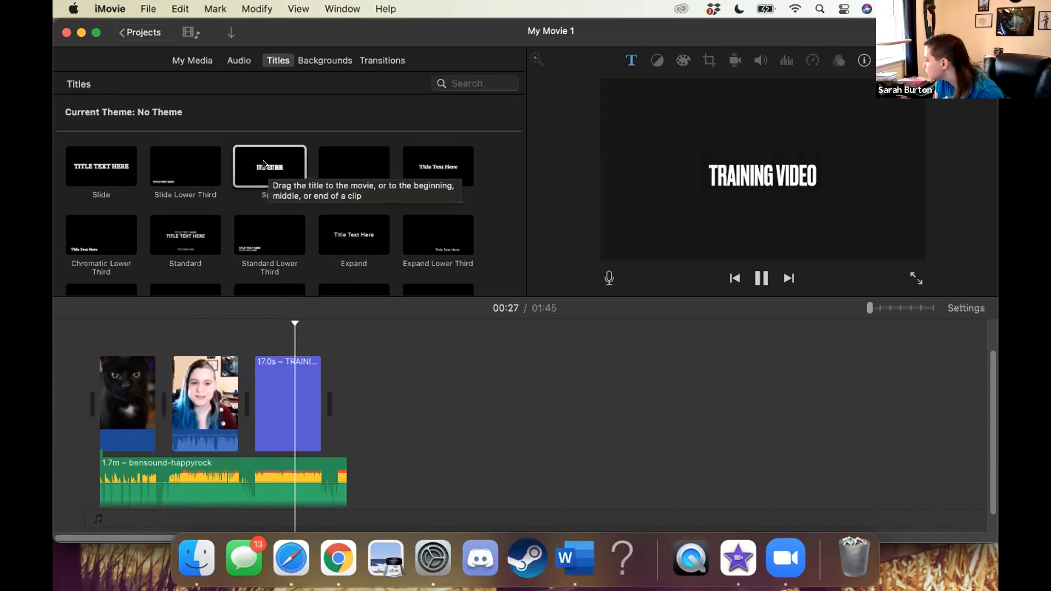
pyautogui.press('space')
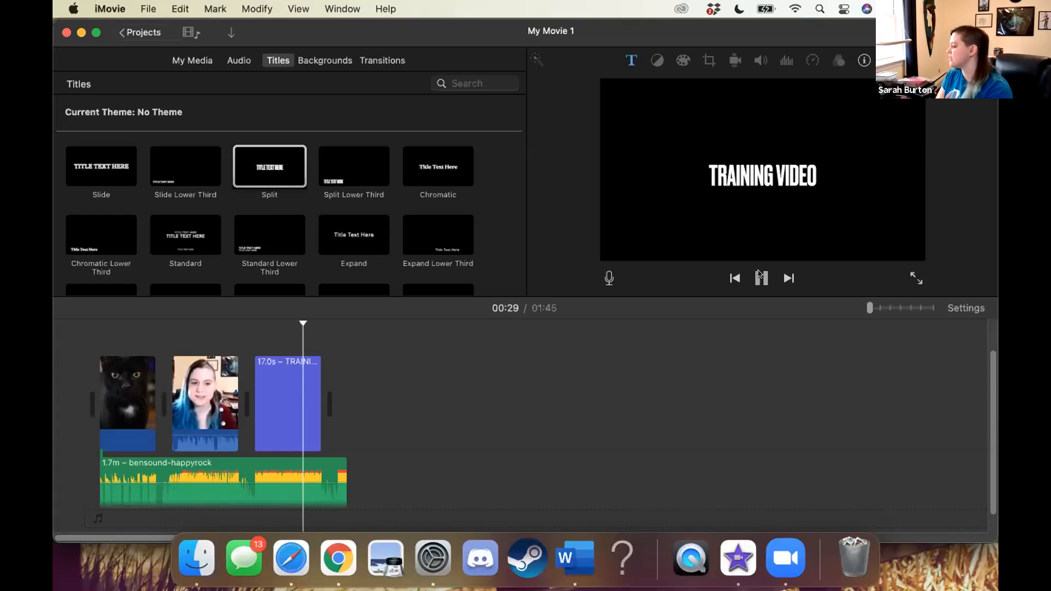
# Add a Standard title after the TRAINING VIDEO title, clear its first text line and preview it
pyautogui.click(176, 236)
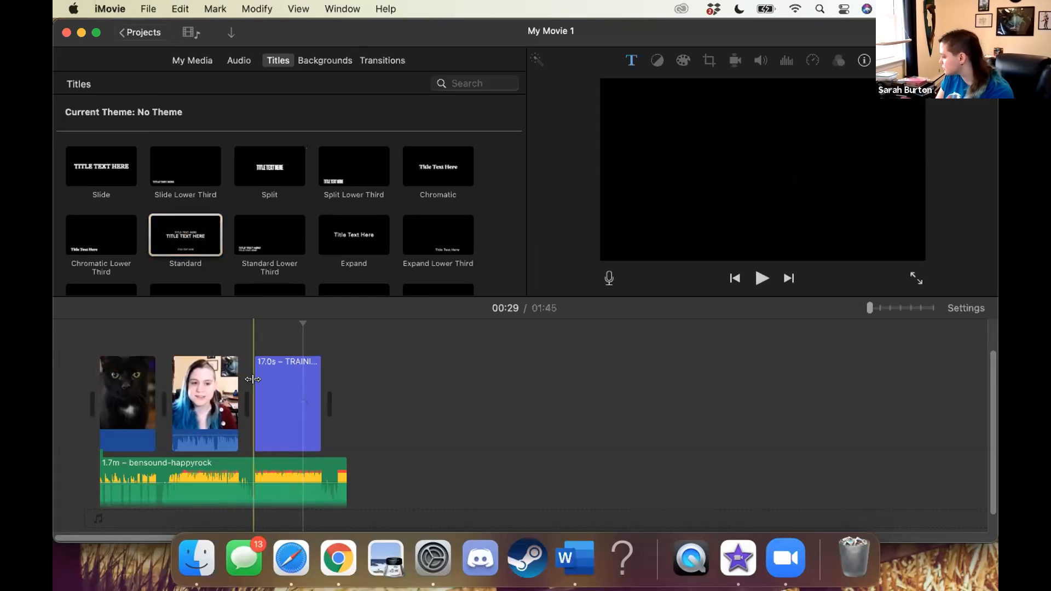
pyautogui.scroll(3, 298, 388)
pyautogui.moveTo(184, 239); pyautogui.dragTo(323, 408)
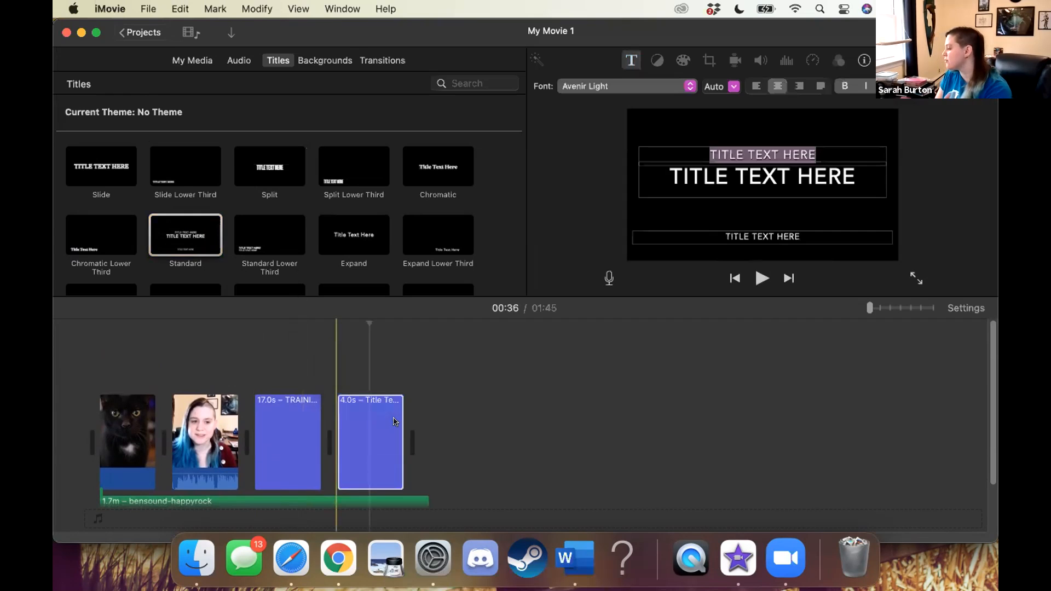
pyautogui.press('BackSpace')
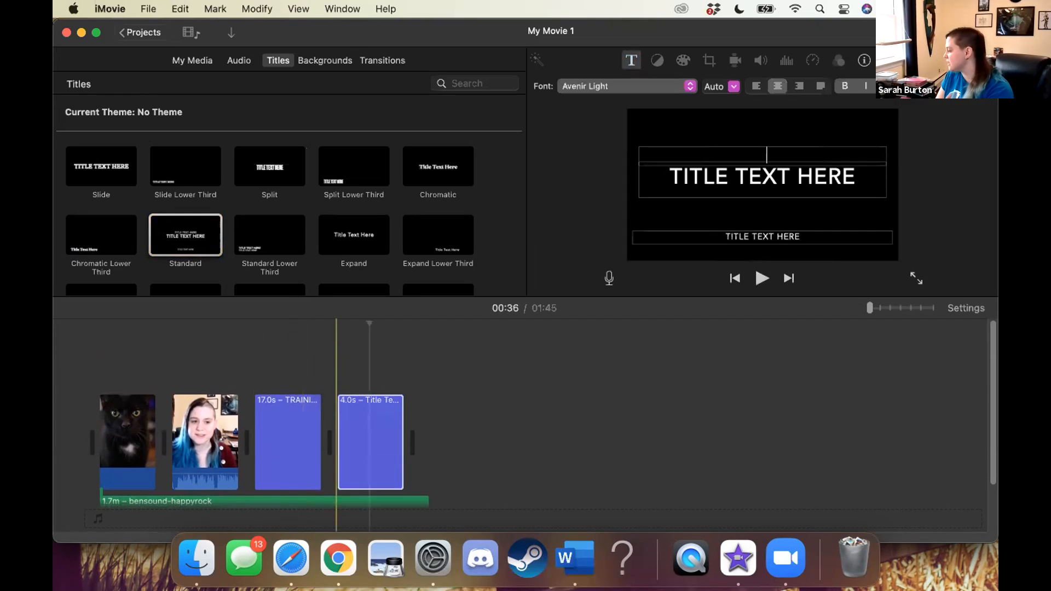
pyautogui.click(758, 279)
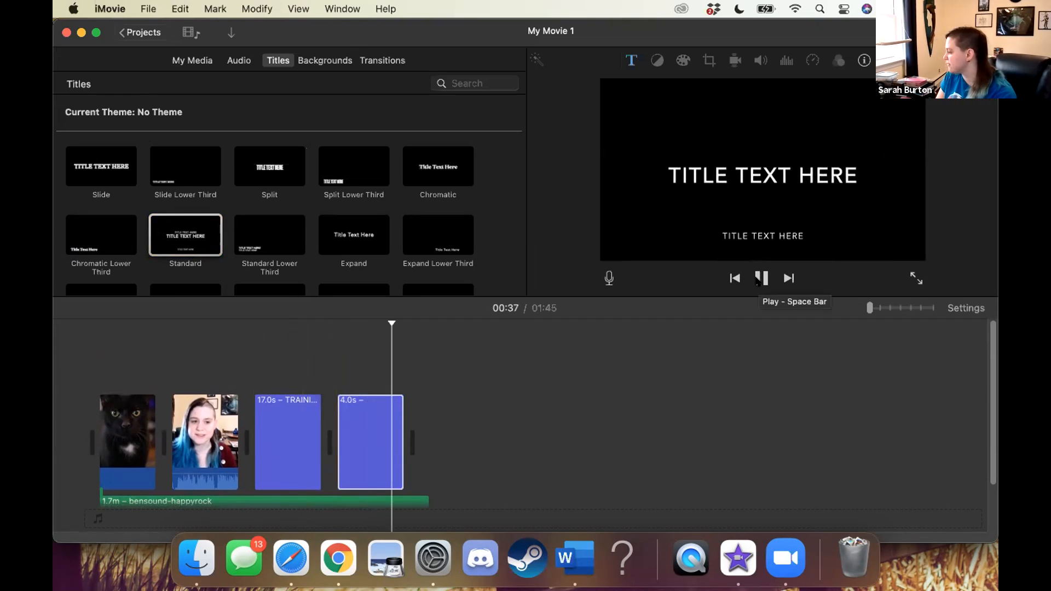
pyautogui.click(337, 365)
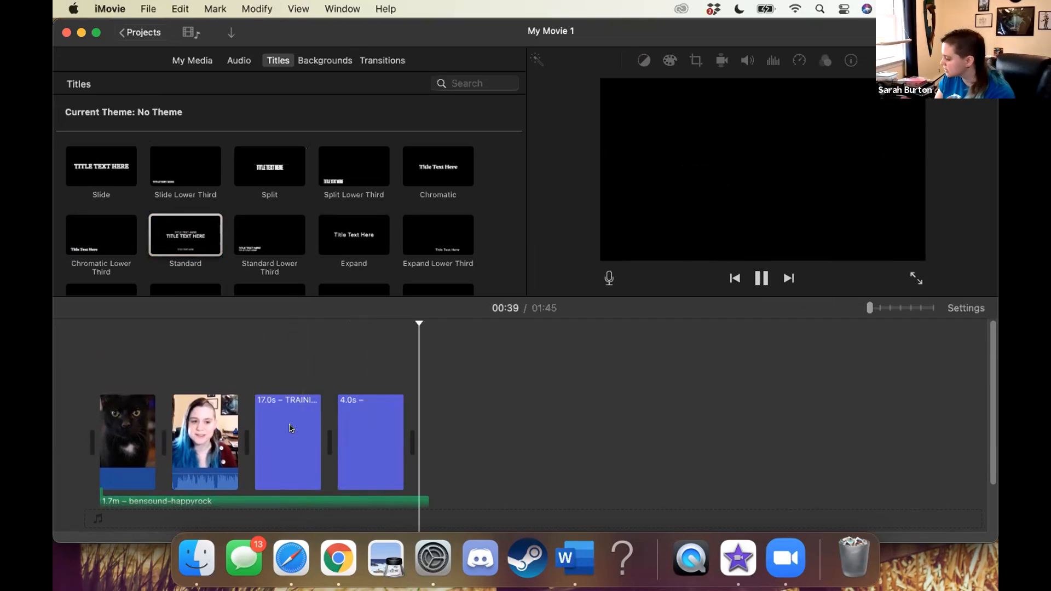
# Move the Standard title to the start of the timeline and align the bensound-happyrock track with its beginning
pyautogui.moveTo(356, 421); pyautogui.dragTo(99, 434)
pyautogui.scroll(-3, 205, 471)
pyautogui.moveTo(227, 502); pyautogui.dragTo(145, 503)
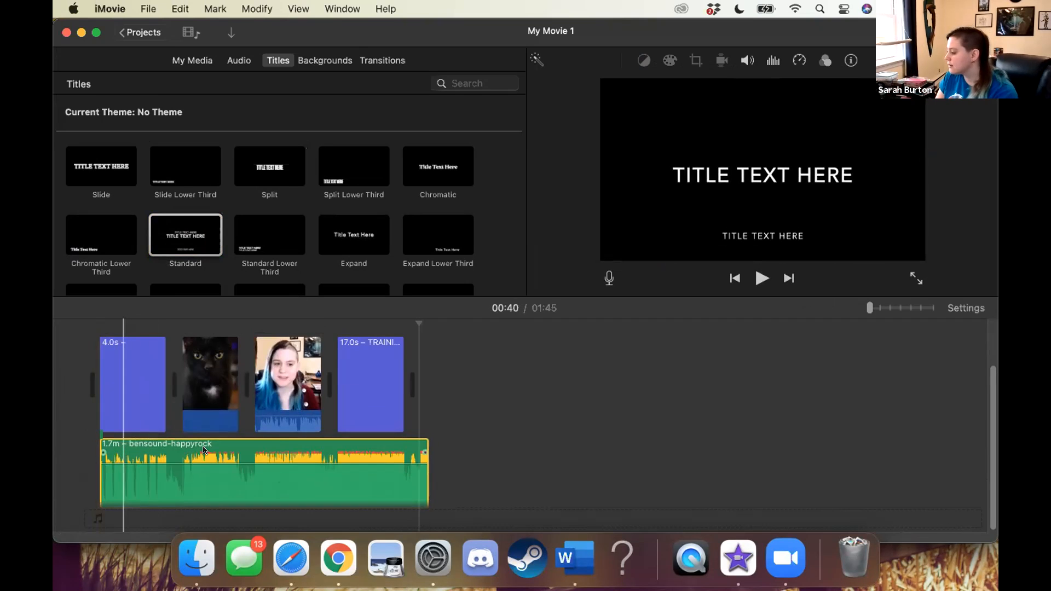
pyautogui.moveTo(124, 448); pyautogui.dragTo(207, 450)
pyautogui.moveTo(107, 455); pyautogui.dragTo(102, 455)
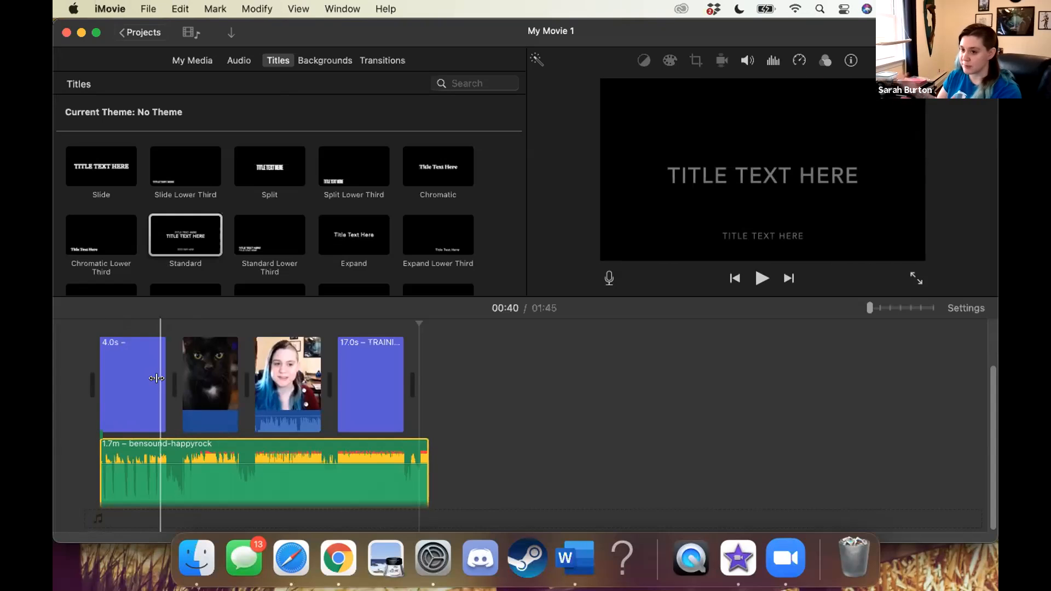
# Add the Curtain background to the main track between the Standard title and the cat photo
pyautogui.click(312, 64)
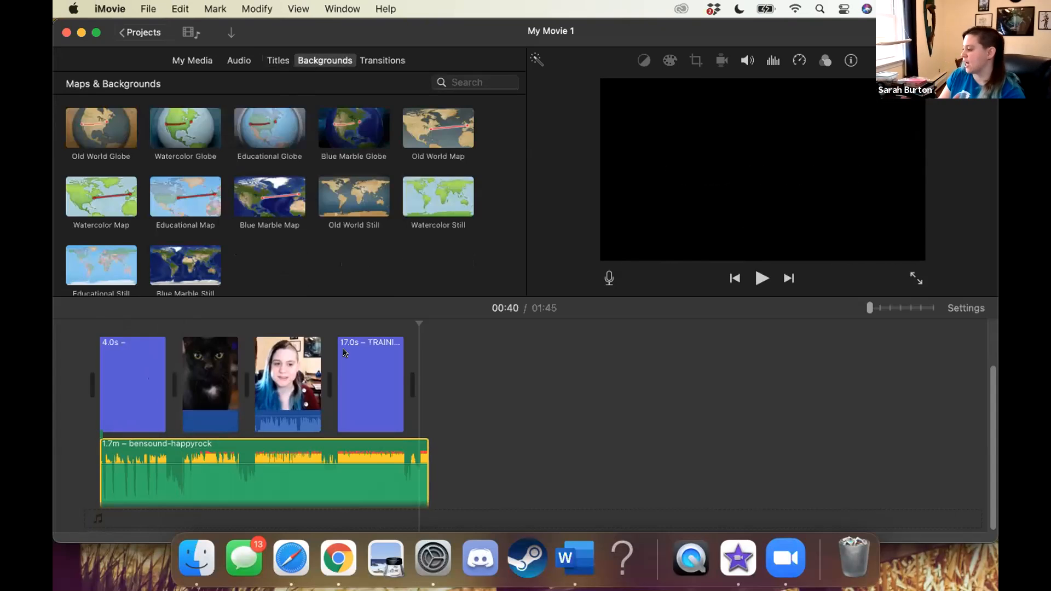
pyautogui.scroll(-4, 182, 198)
pyautogui.scroll(4, 182, 199)
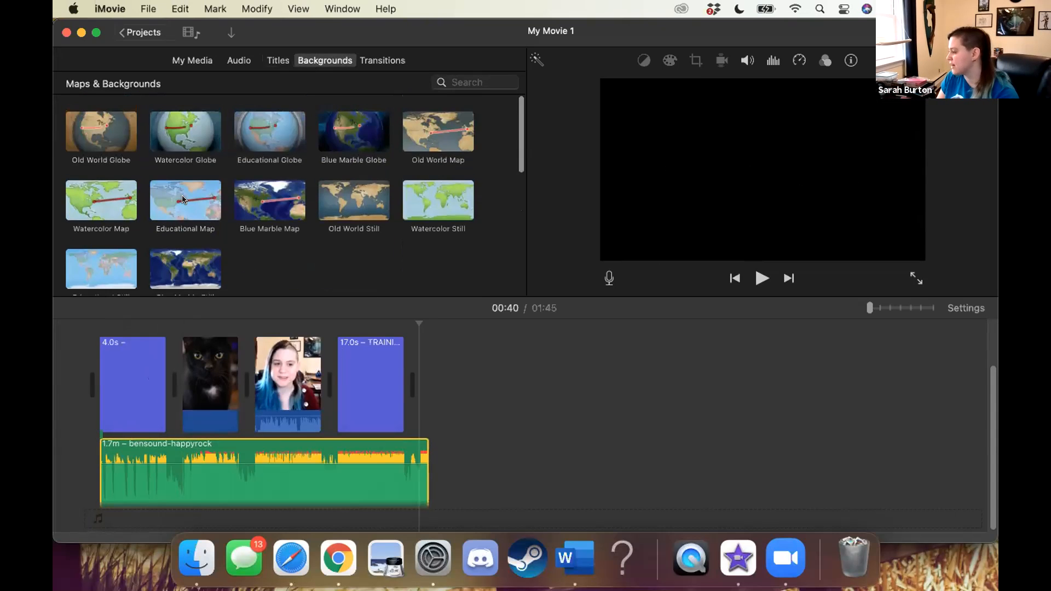
pyautogui.scroll(-4, 183, 199)
pyautogui.scroll(-2, 182, 199)
pyautogui.moveTo(108, 155); pyautogui.dragTo(108, 416)
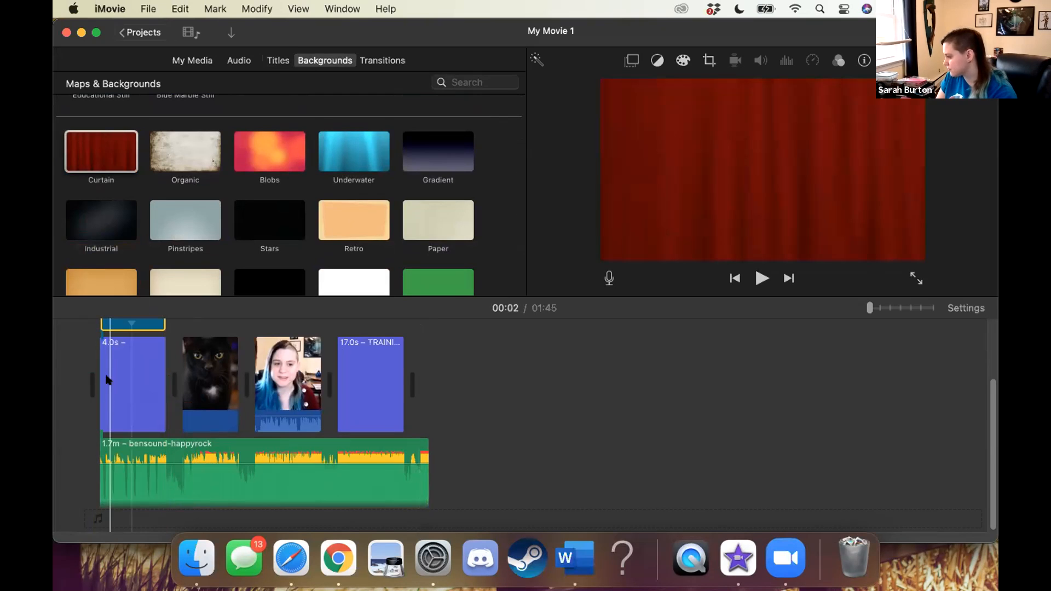
pyautogui.click(108, 380)
pyautogui.moveTo(107, 380); pyautogui.dragTo(176, 481)
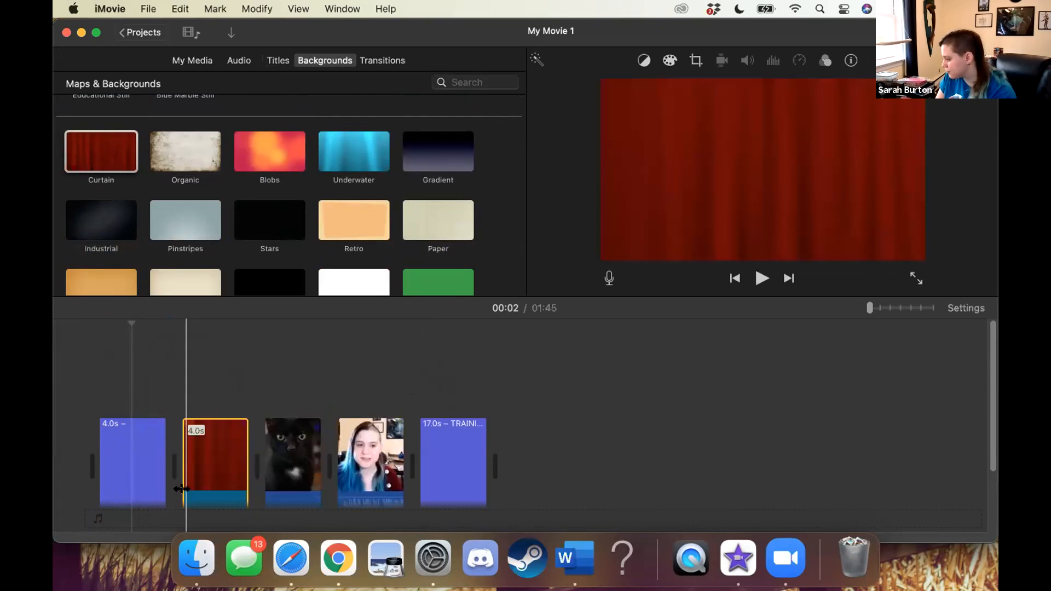
pyautogui.scroll(-3, 208, 506)
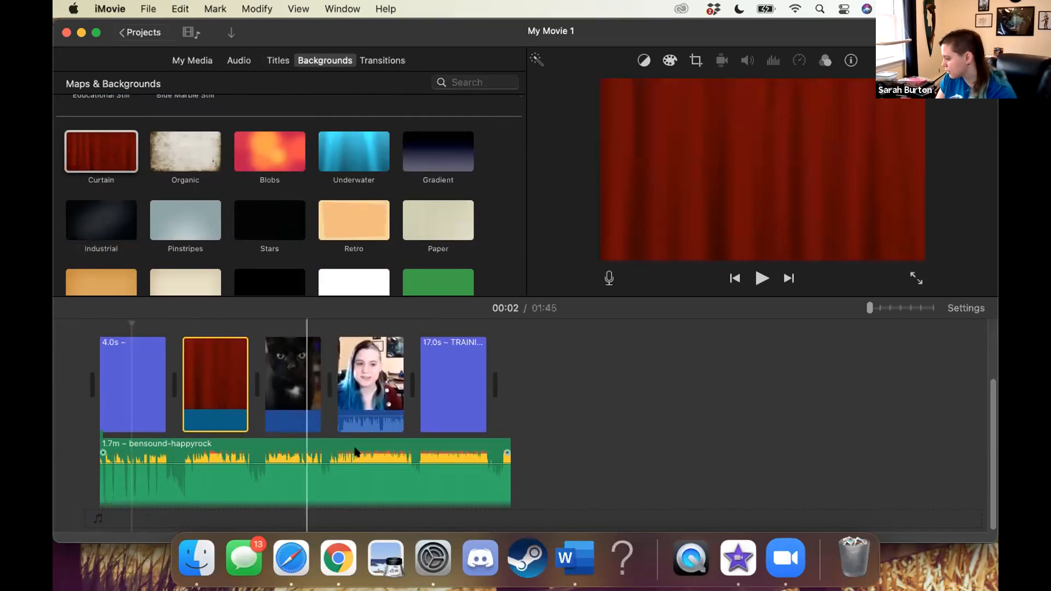
# Overlay the TRAINING VIDEO title from the start of the Curtain background and preview the result
pyautogui.moveTo(443, 438); pyautogui.dragTo(208, 338)
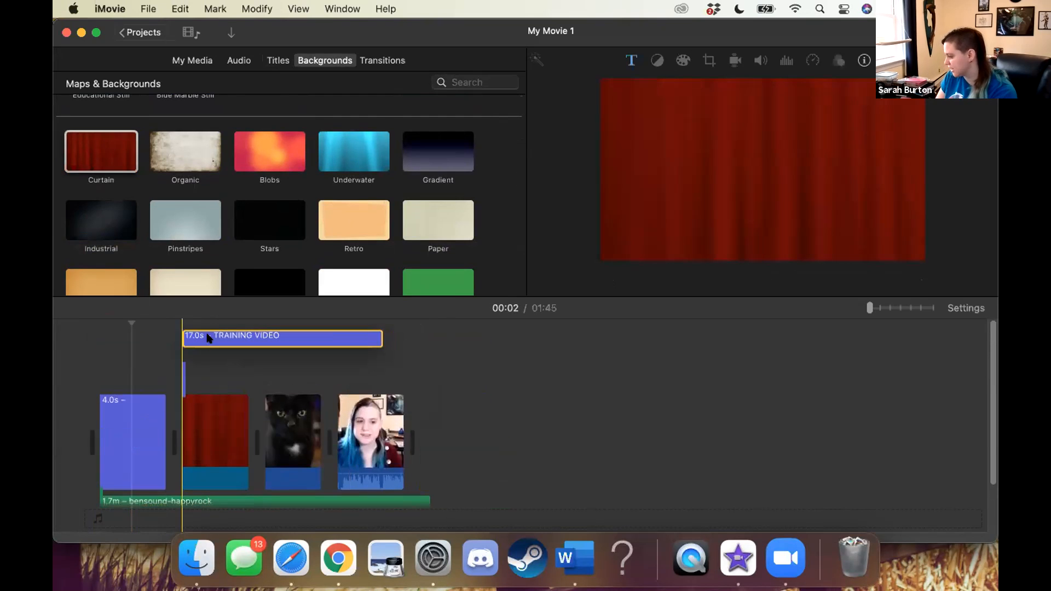
pyautogui.click(191, 326)
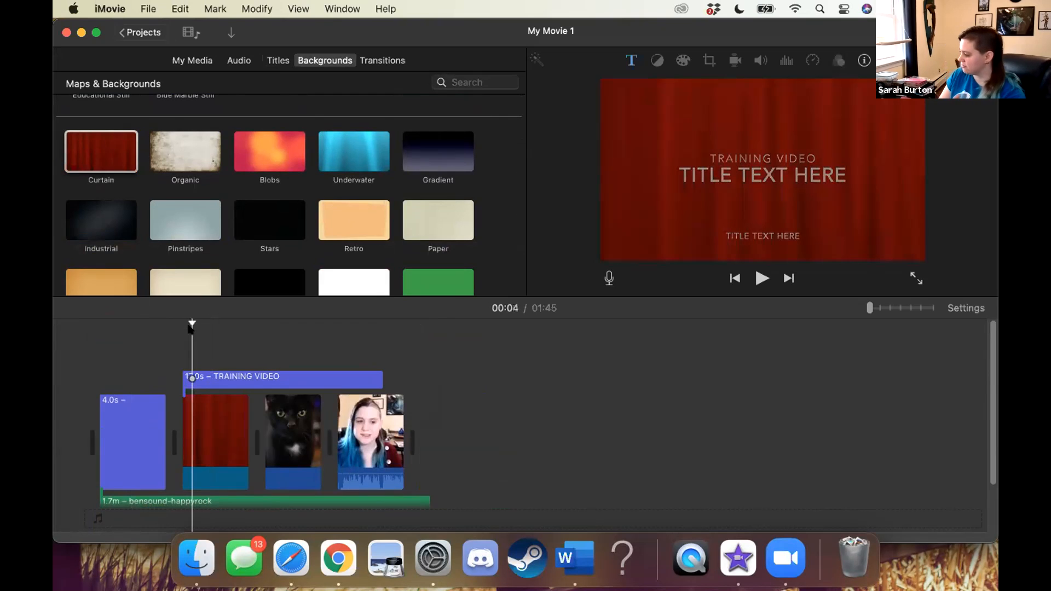
pyautogui.press('space')
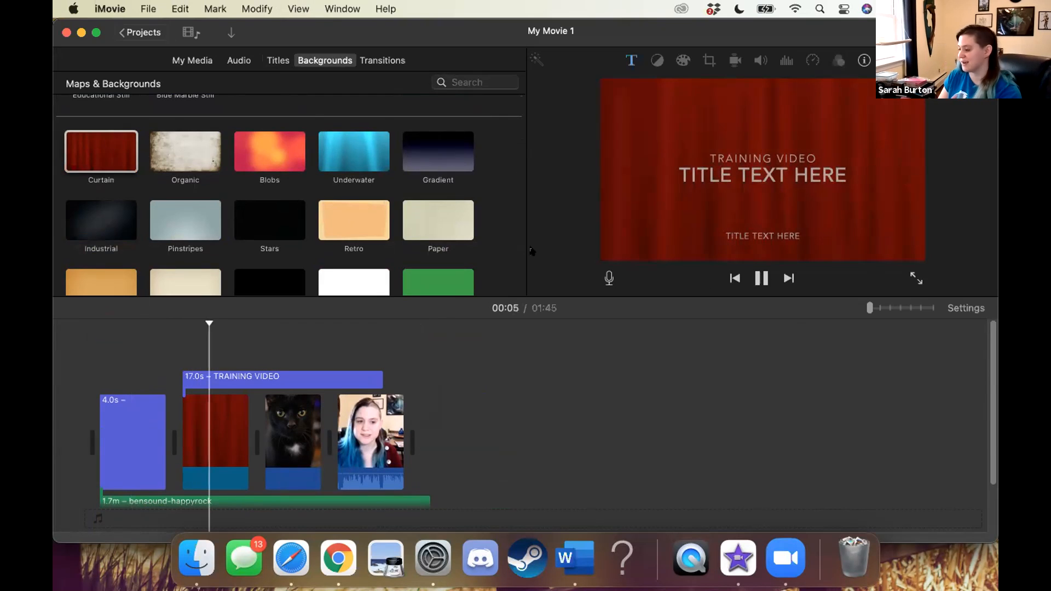
pyautogui.press('space')
pyautogui.scroll(-3, 386, 216)
pyautogui.scroll(2, 384, 215)
pyautogui.scroll(-3, 386, 215)
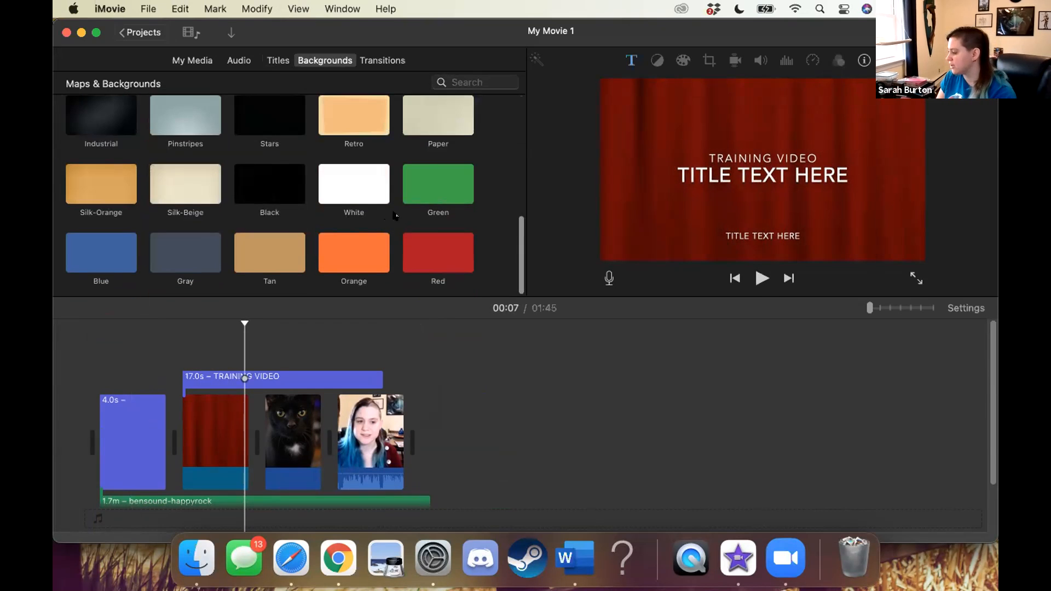
pyautogui.scroll(5, 437, 227)
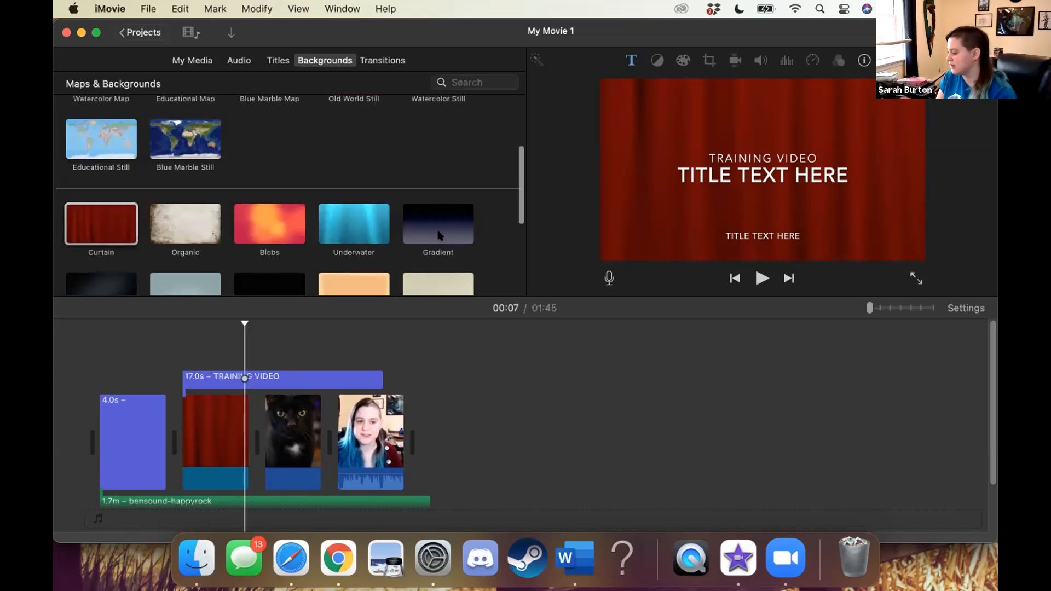
pyautogui.scroll(3, 438, 234)
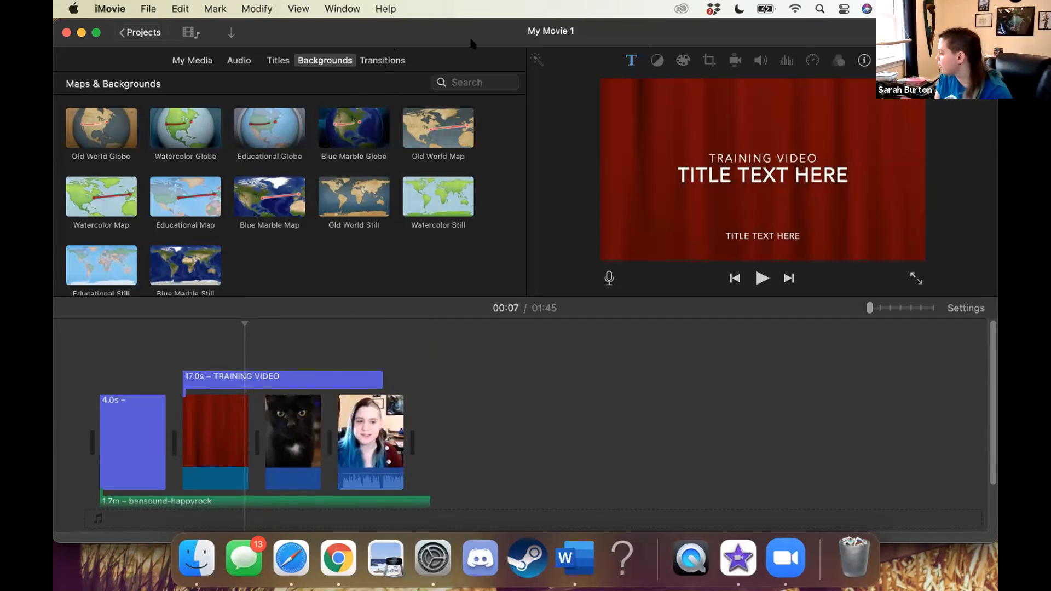
# Add a Circle Open transition between the opening title and the Curtain background
pyautogui.click(382, 61)
pyautogui.scroll(-1, 184, 197)
pyautogui.scroll(1, 69, 177)
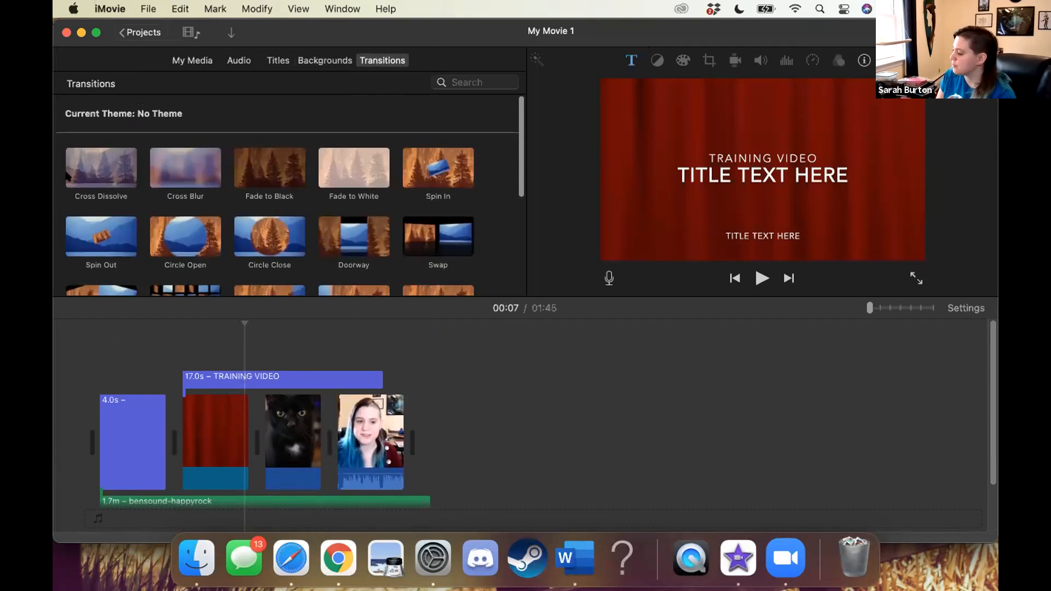
pyautogui.click(87, 165)
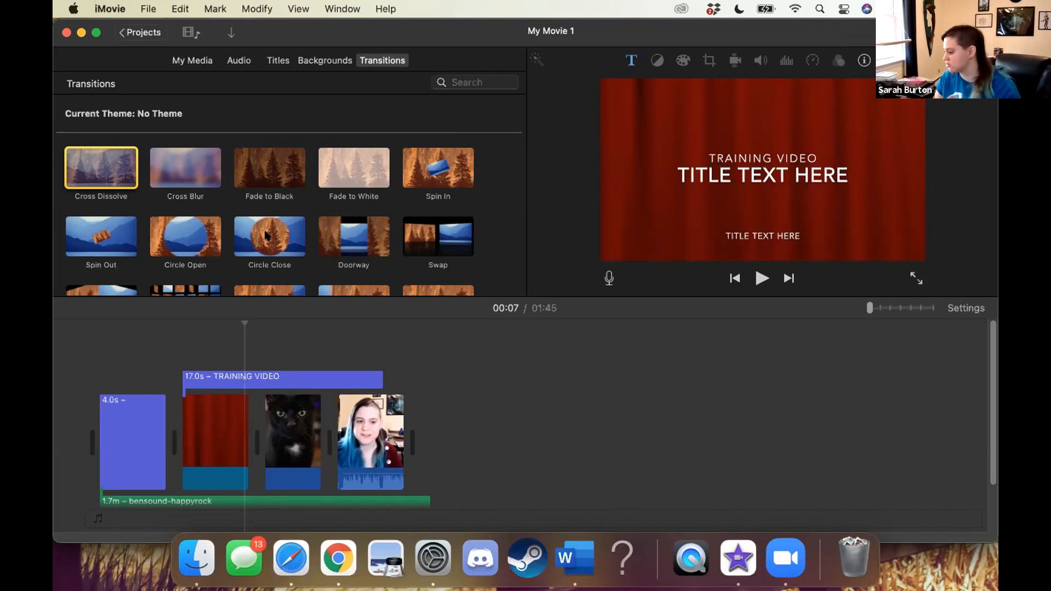
pyautogui.moveTo(186, 238); pyautogui.dragTo(177, 441)
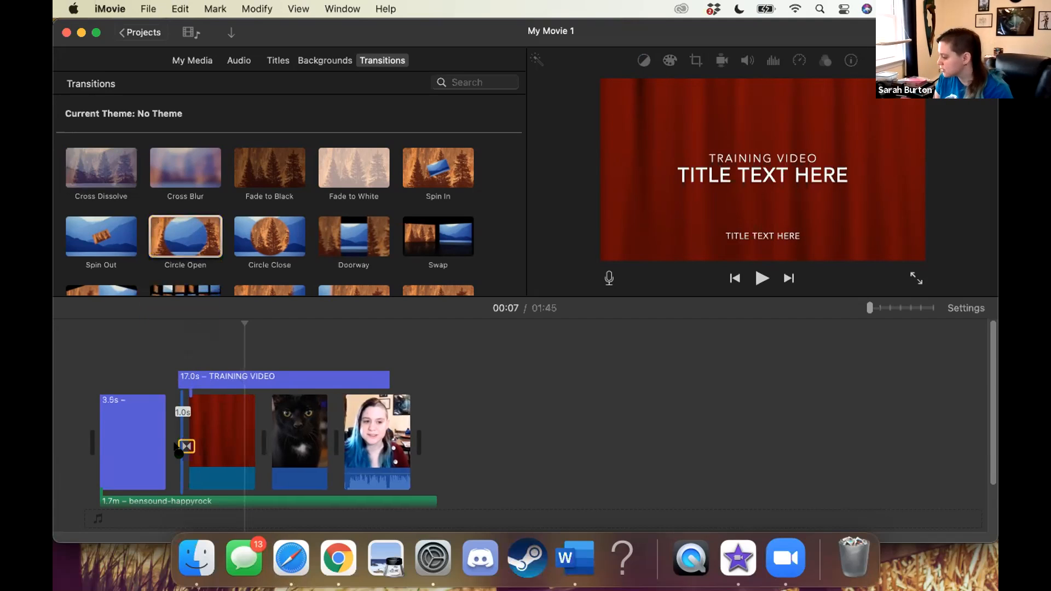
# Add a Circle Close transition between the Curtain background and cat photo, and Fade to White between the cat photo and video clip
pyautogui.moveTo(286, 221); pyautogui.dragTo(267, 441)
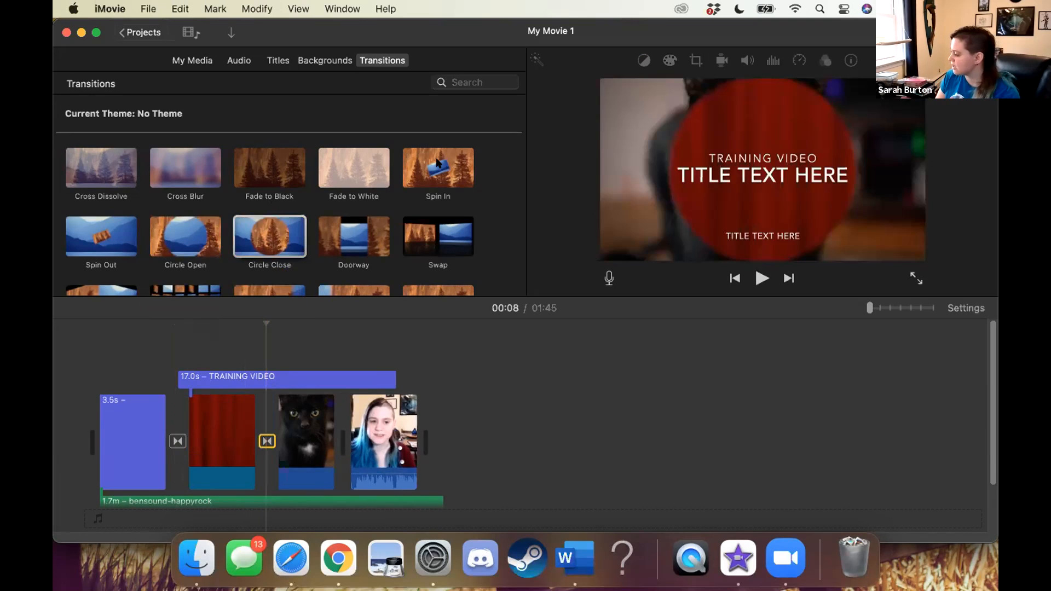
pyautogui.moveTo(358, 174); pyautogui.dragTo(337, 449)
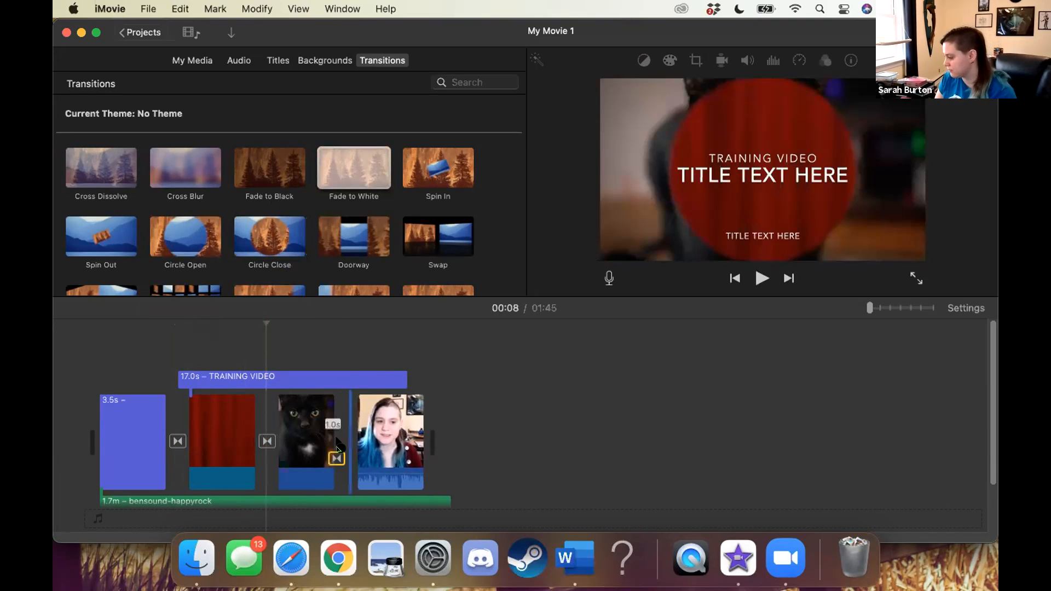
pyautogui.click(150, 365)
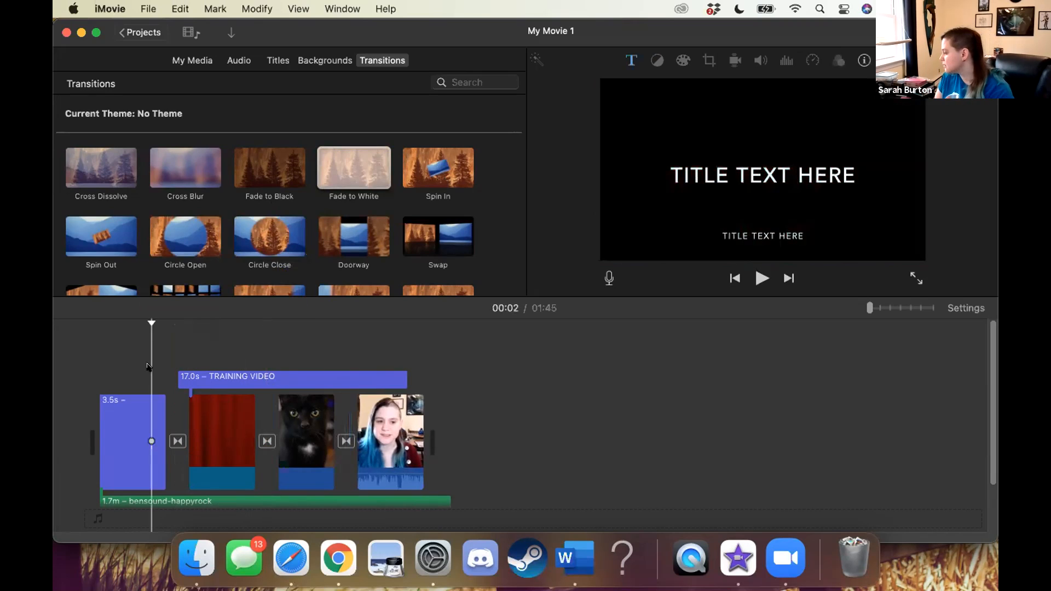
# Set the duration of the Circle Open transition between the opening title and the Curtain background to 2 seconds
pyautogui.press('space')
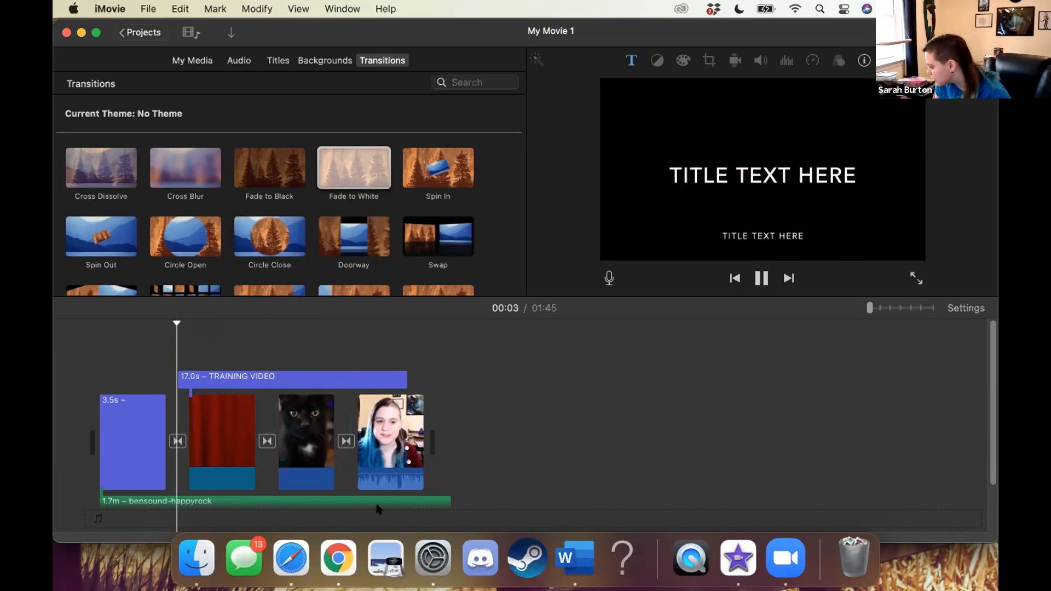
pyautogui.click(177, 441)
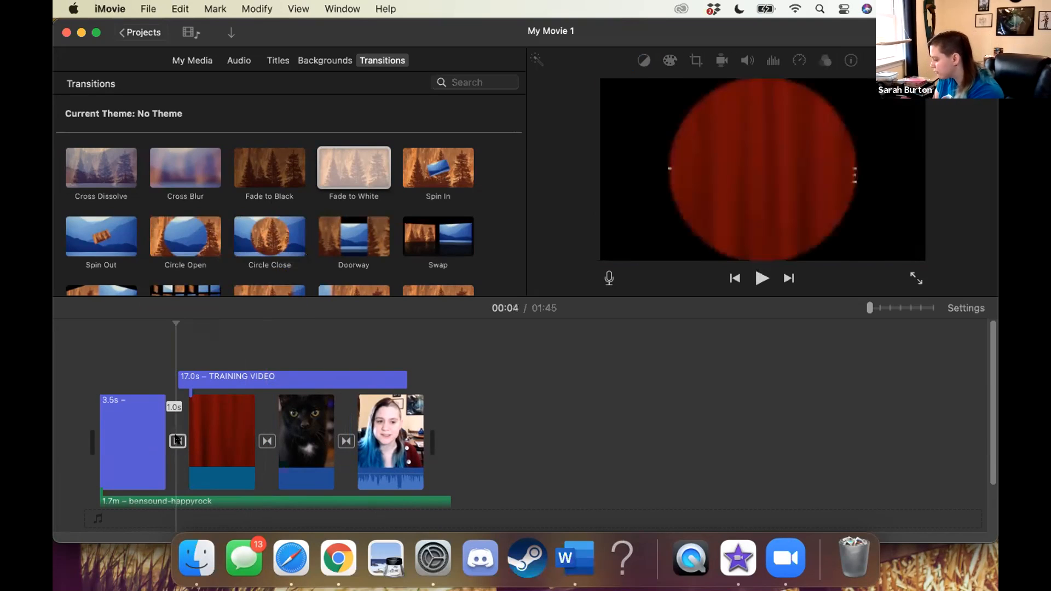
pyautogui.doubleClick(177, 440)
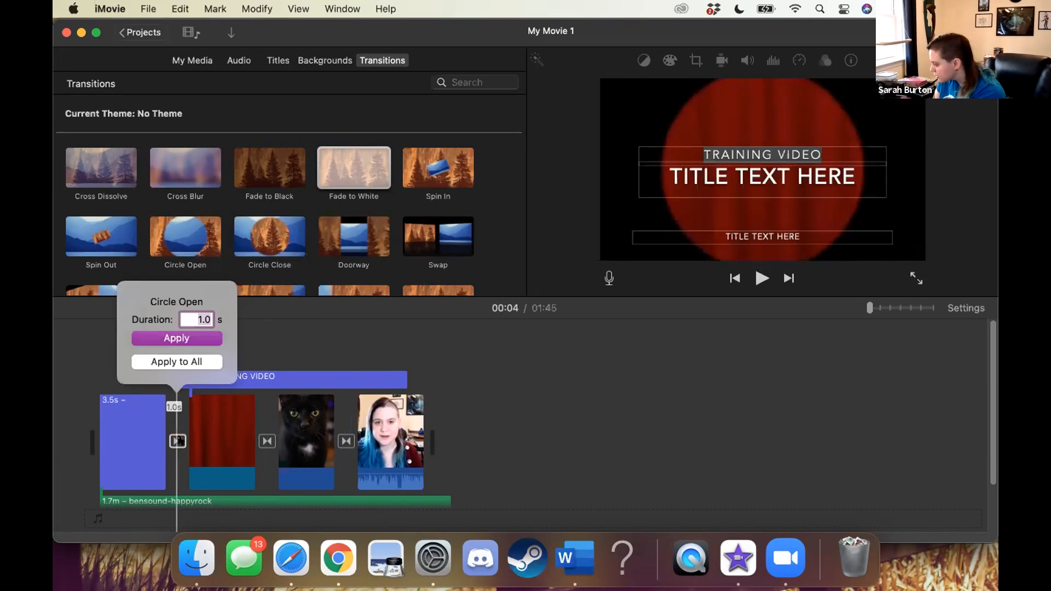
pyautogui.write('2')
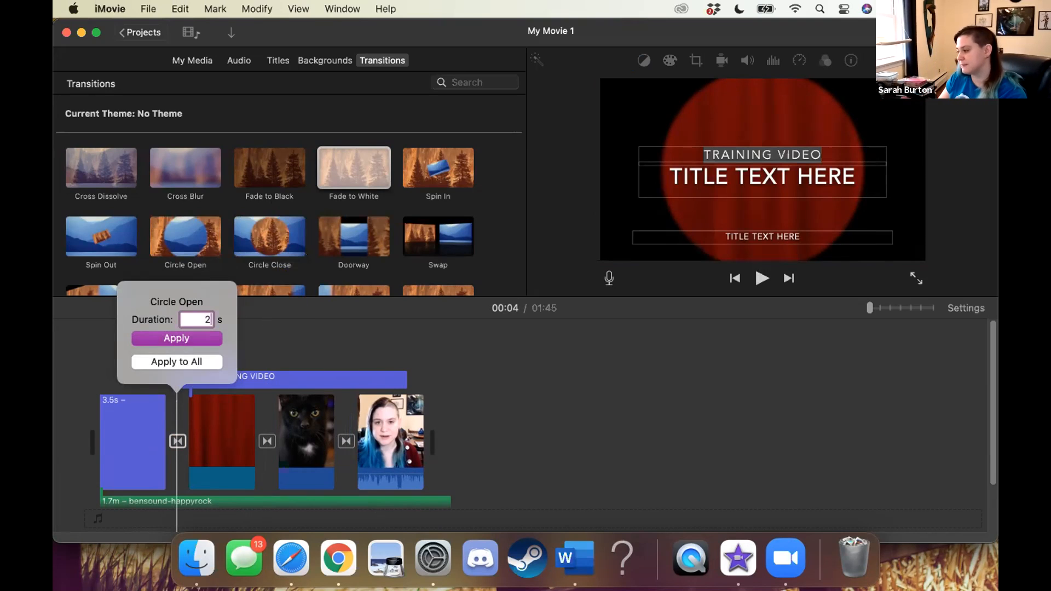
pyautogui.press('Return')
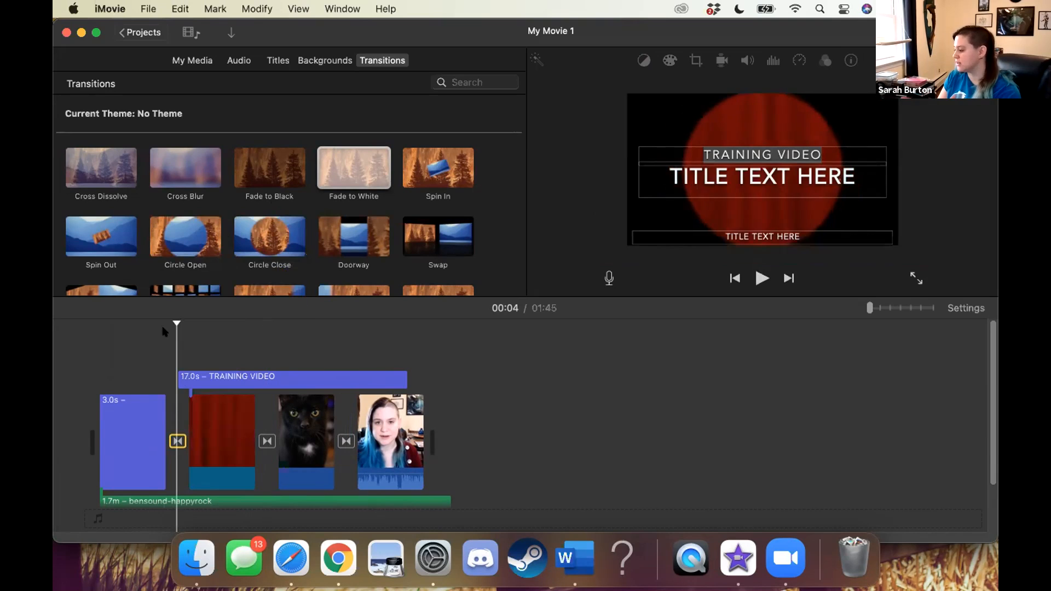
# Preview the movie from the end of the opening title through the transitions into the video clip
pyautogui.click(164, 330)
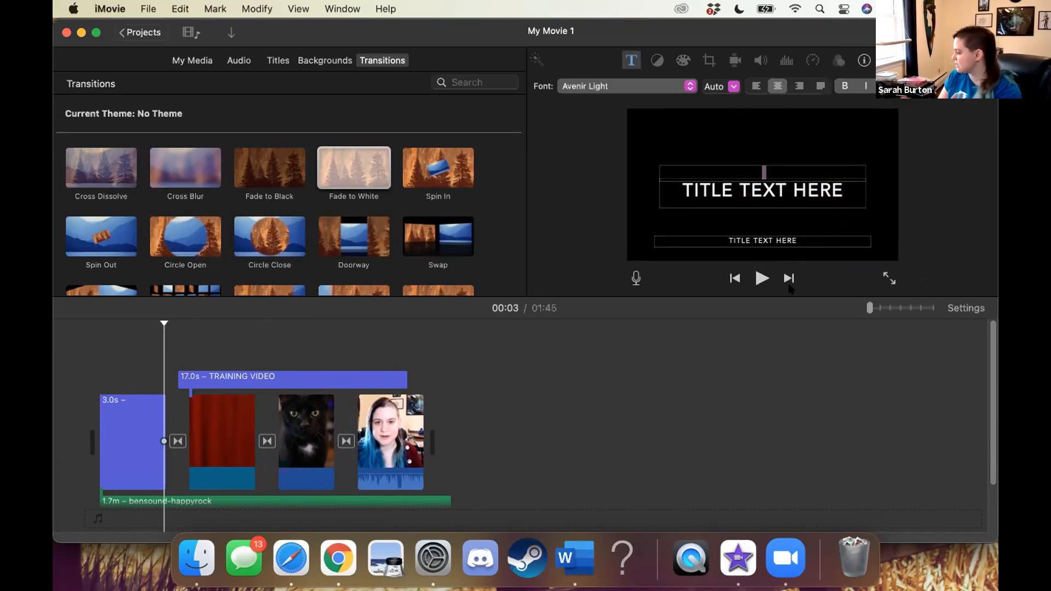
pyautogui.click(761, 277)
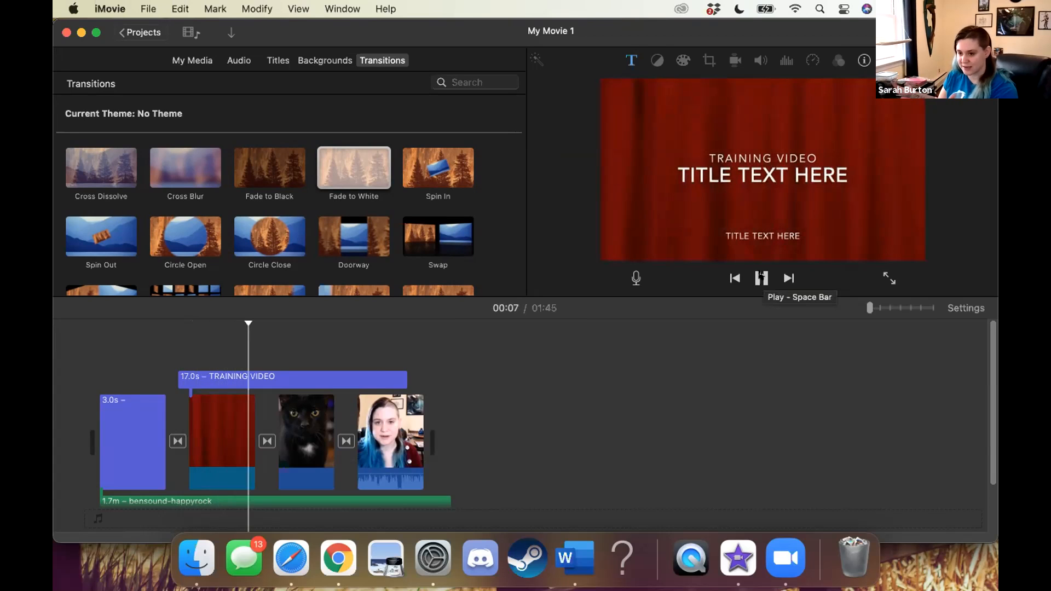
pyautogui.click(761, 277)
pyautogui.click(761, 277)
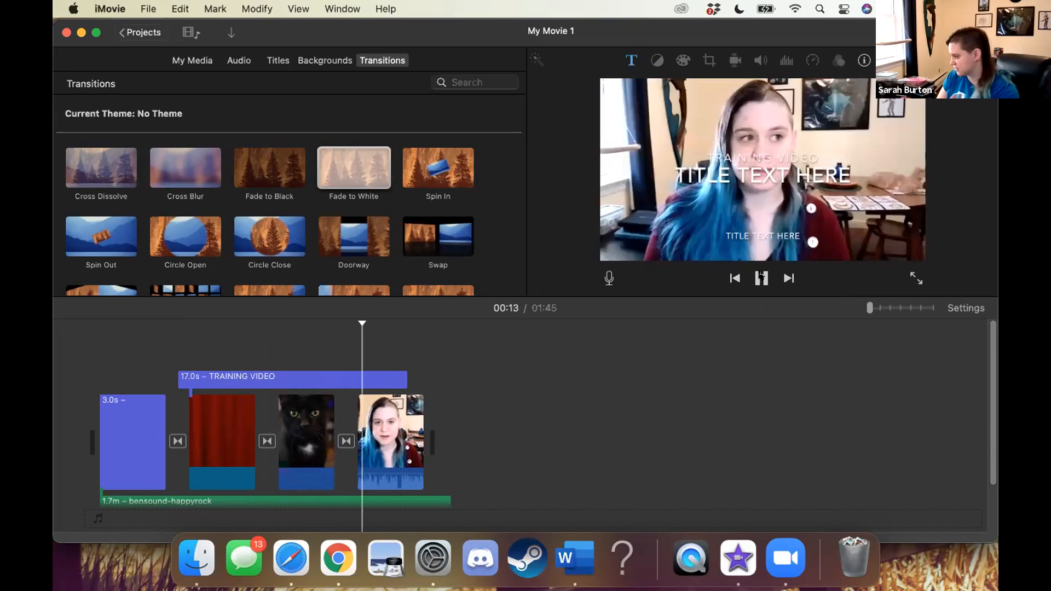
pyautogui.click(761, 277)
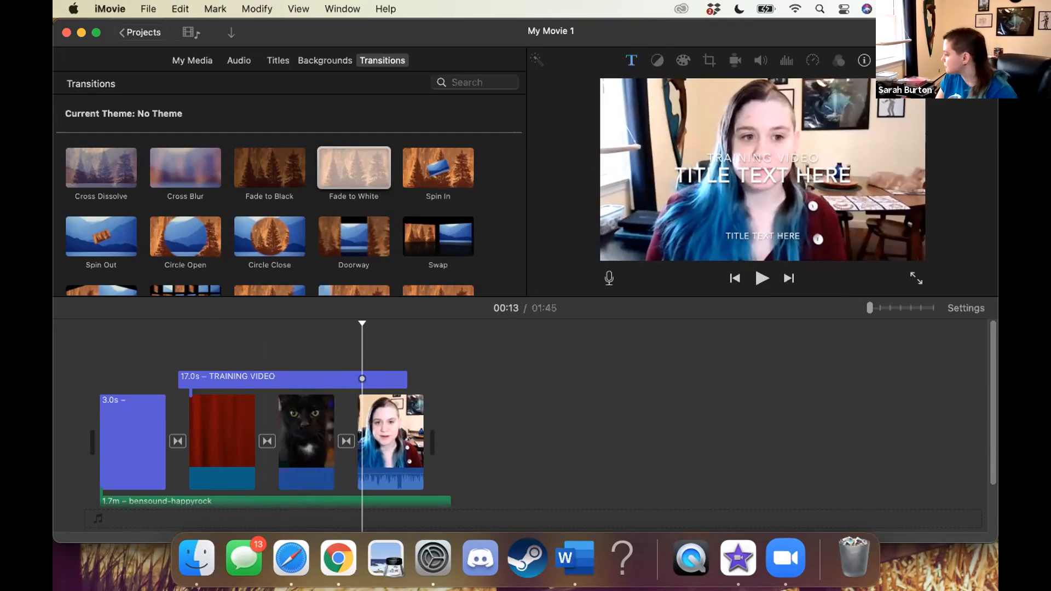
# Examine the color balance, White Balance and color correction options for the video clip at the end of the timeline
pyautogui.click(377, 436)
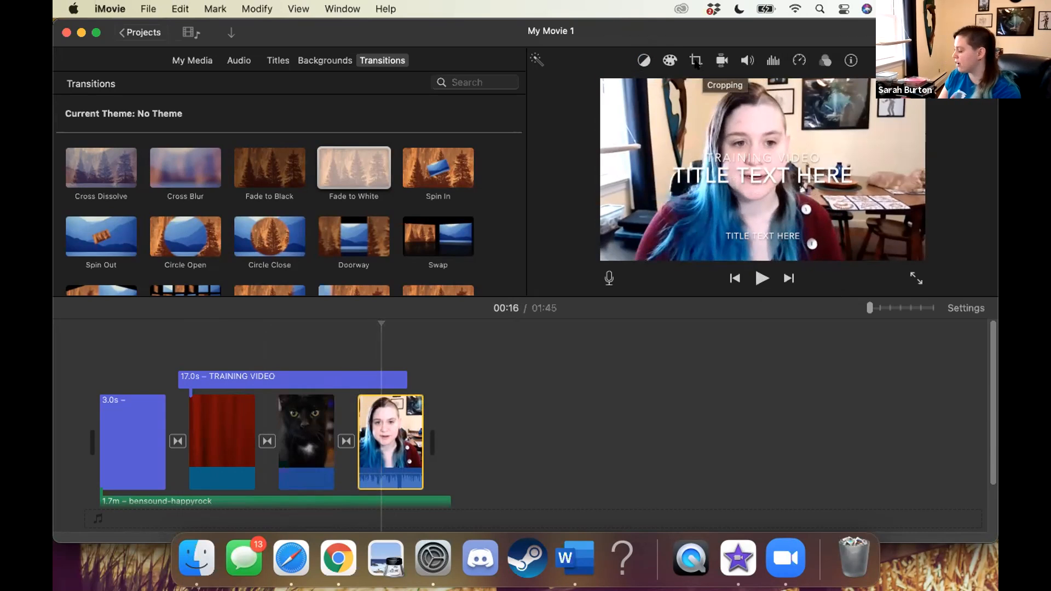
pyautogui.click(644, 62)
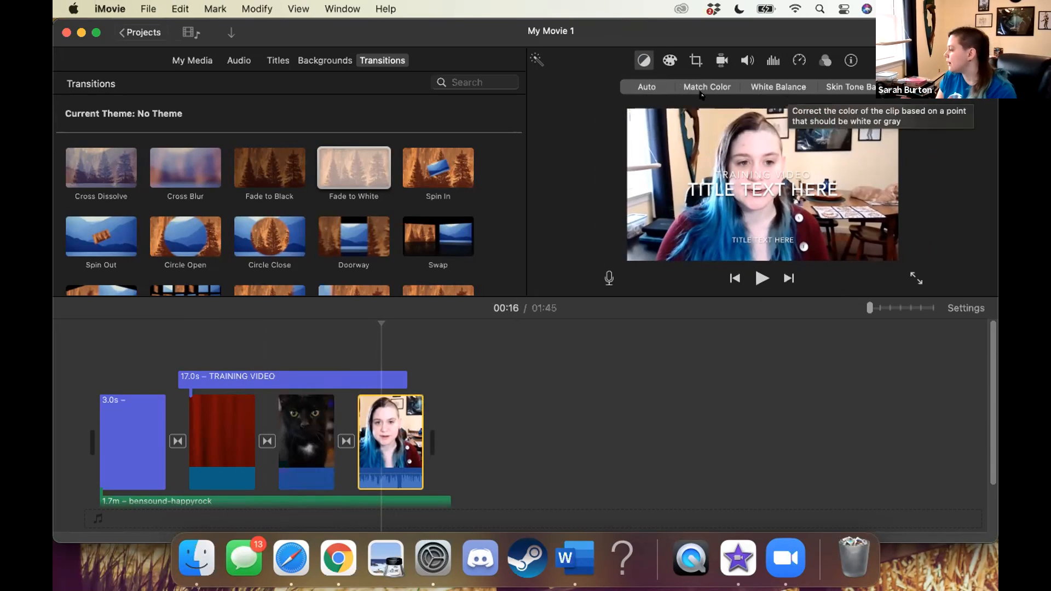
pyautogui.click(773, 92)
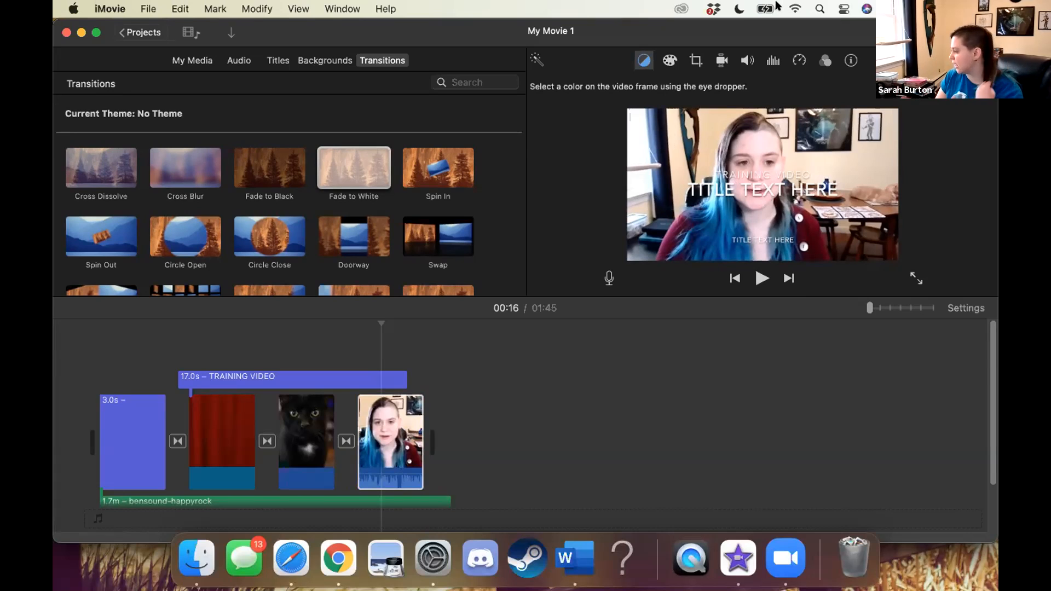
pyautogui.click(669, 59)
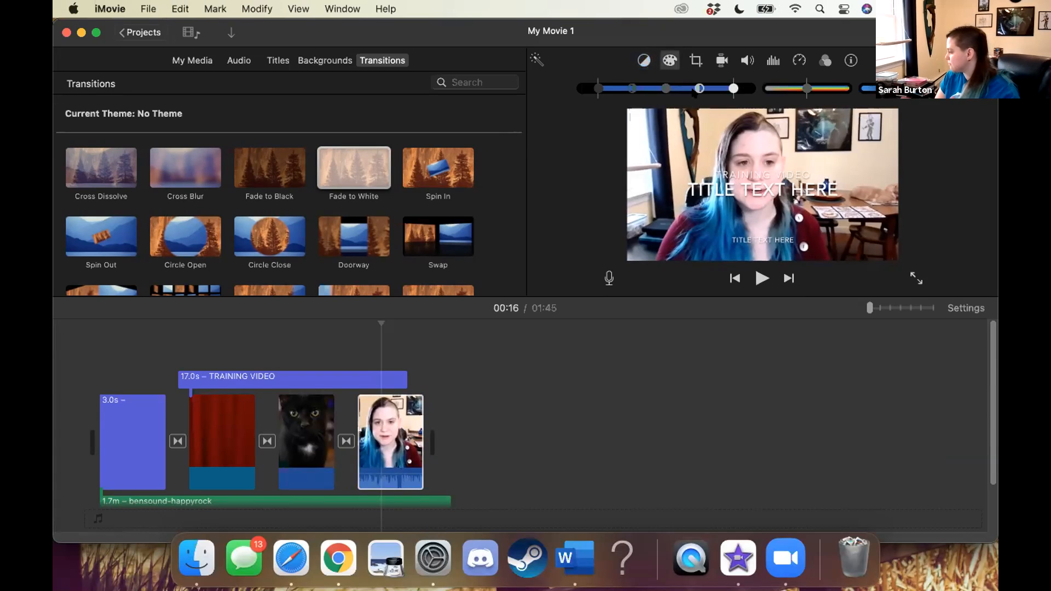
# Apply the Ken Burns cropping style to the video clip and view its stabilization options
pyautogui.click(694, 60)
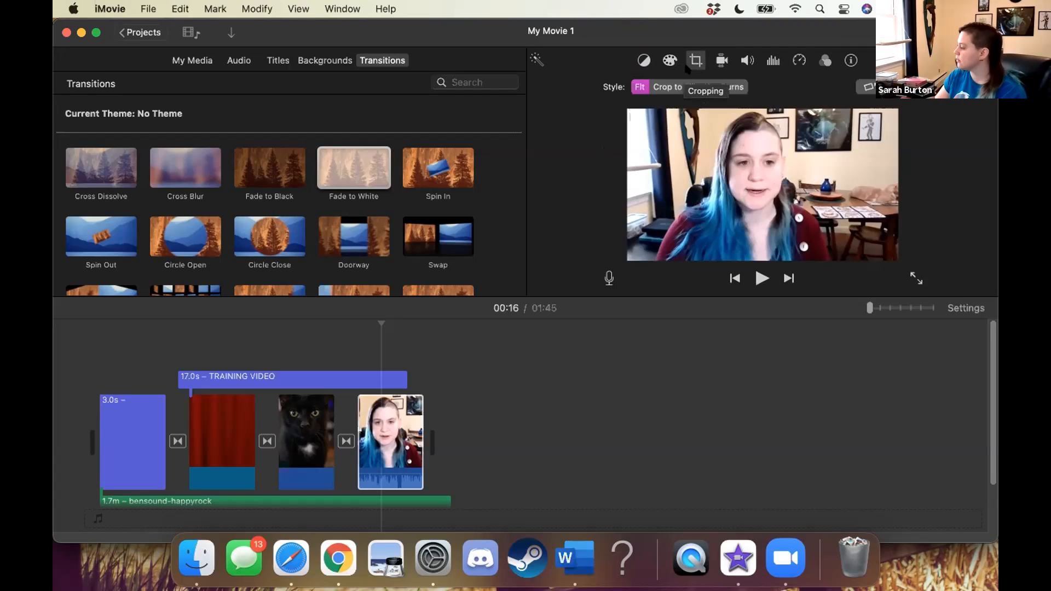
pyautogui.click(711, 83)
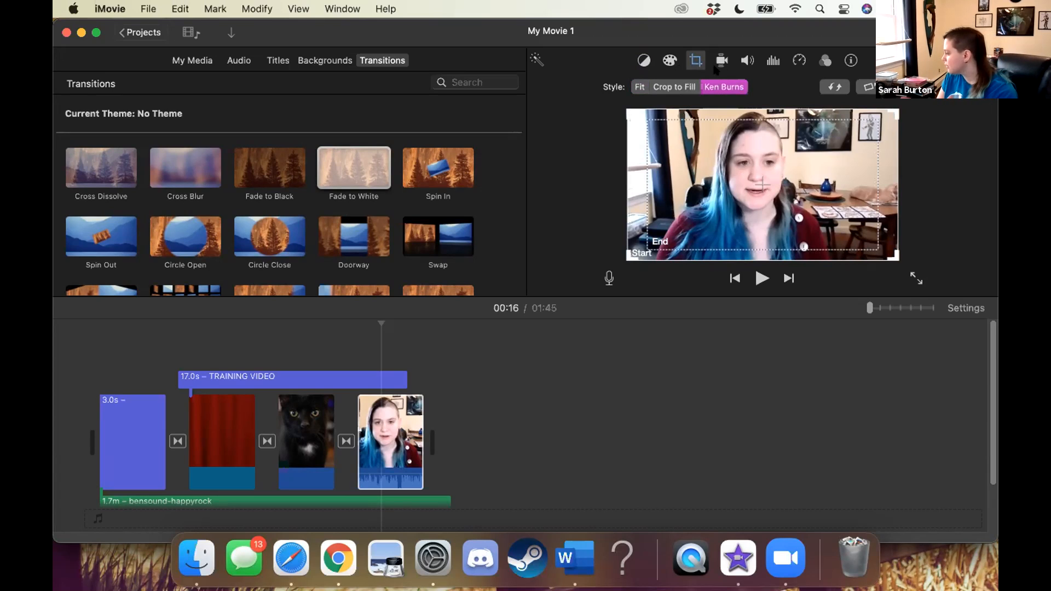
pyautogui.click(717, 60)
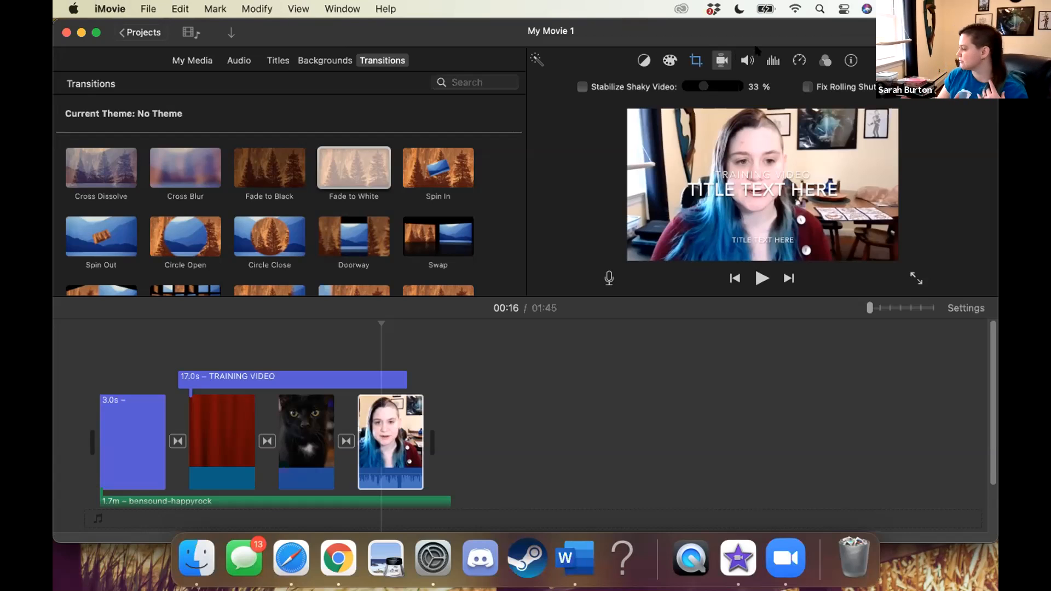
# Lower the video clip's volume to 50% and enable background noise reduction at 81%
pyautogui.click(746, 61)
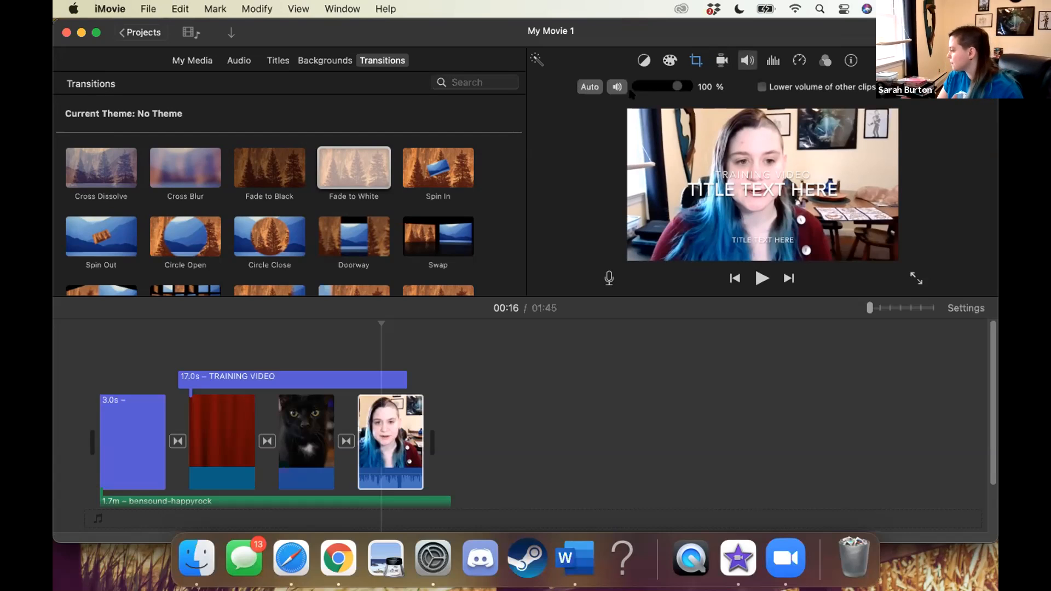
pyautogui.moveTo(677, 86); pyautogui.dragTo(656, 89)
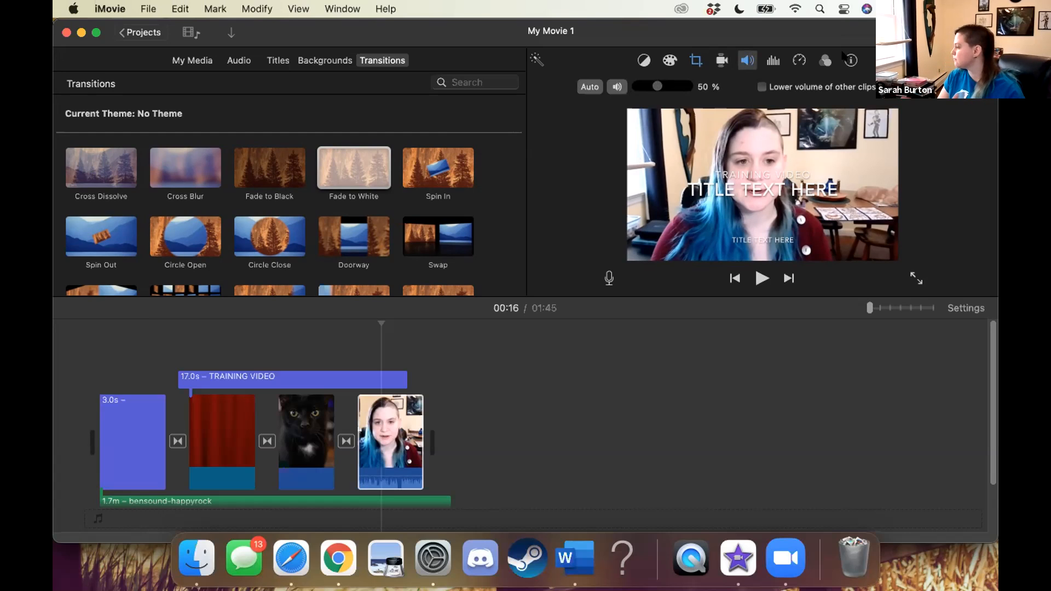
pyautogui.click(770, 60)
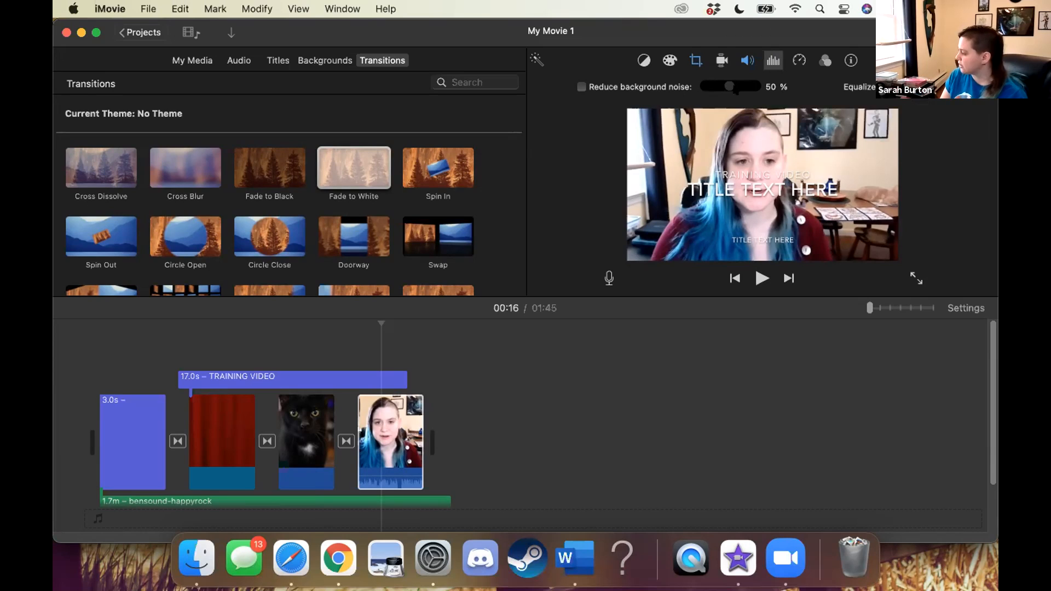
pyautogui.click(581, 86)
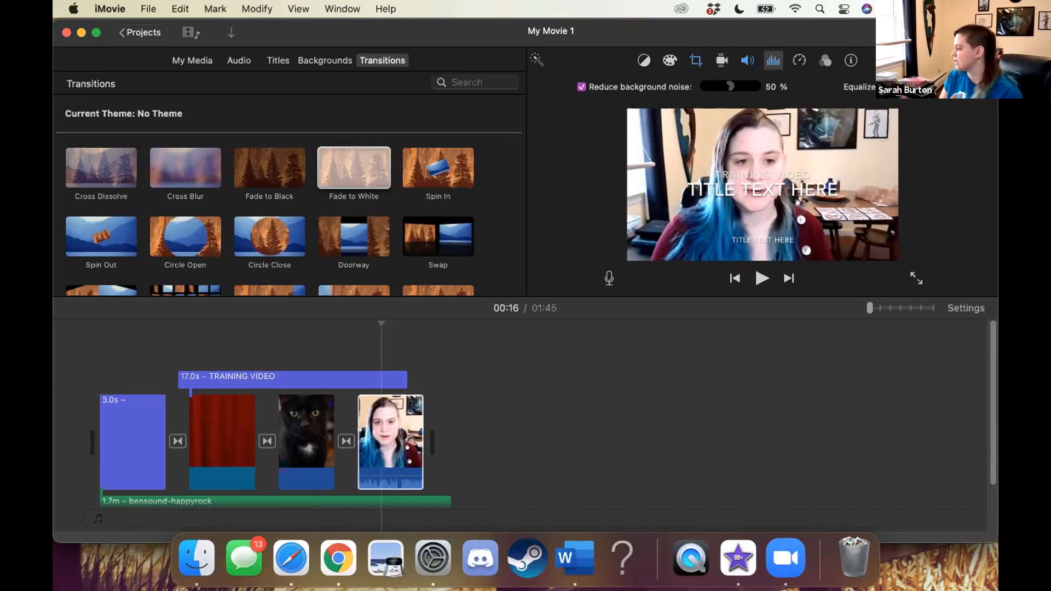
pyautogui.moveTo(729, 86); pyautogui.dragTo(744, 86)
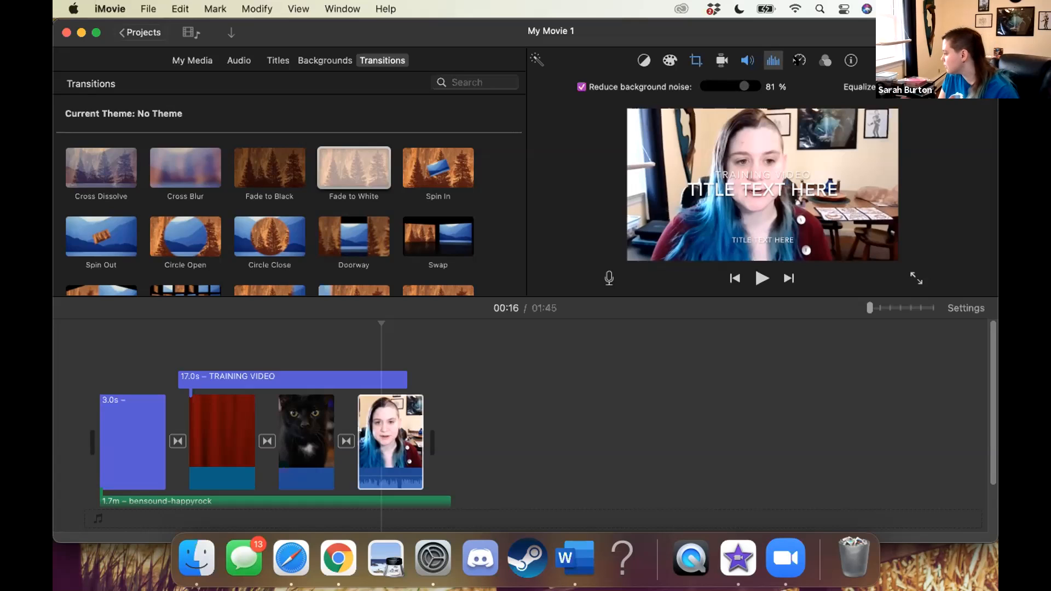
# Try the Slow speed at 25% and 50% and the Fast speed on the video clip
pyautogui.click(798, 60)
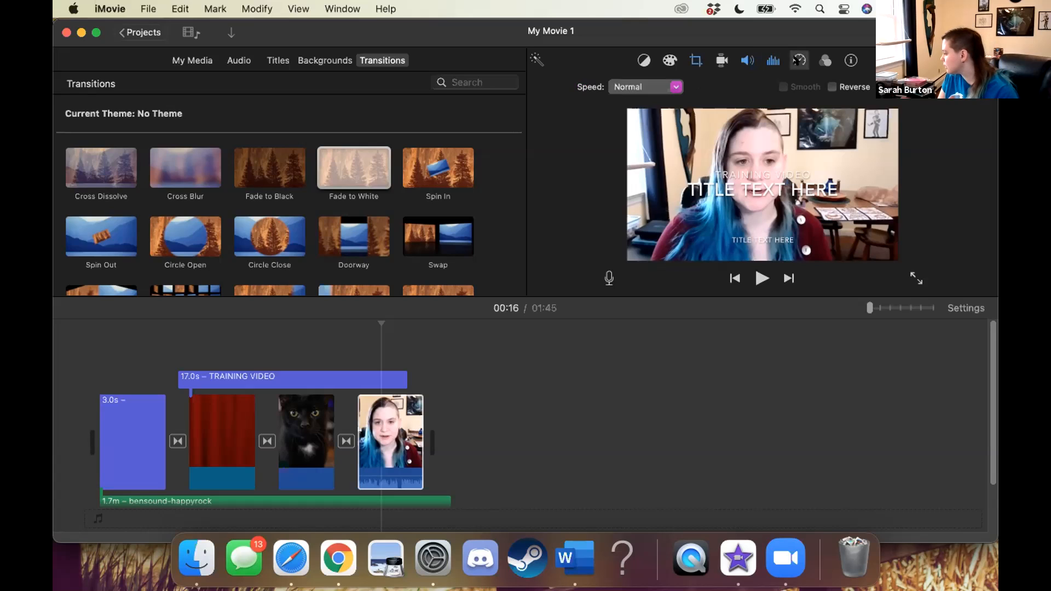
pyautogui.click(627, 86)
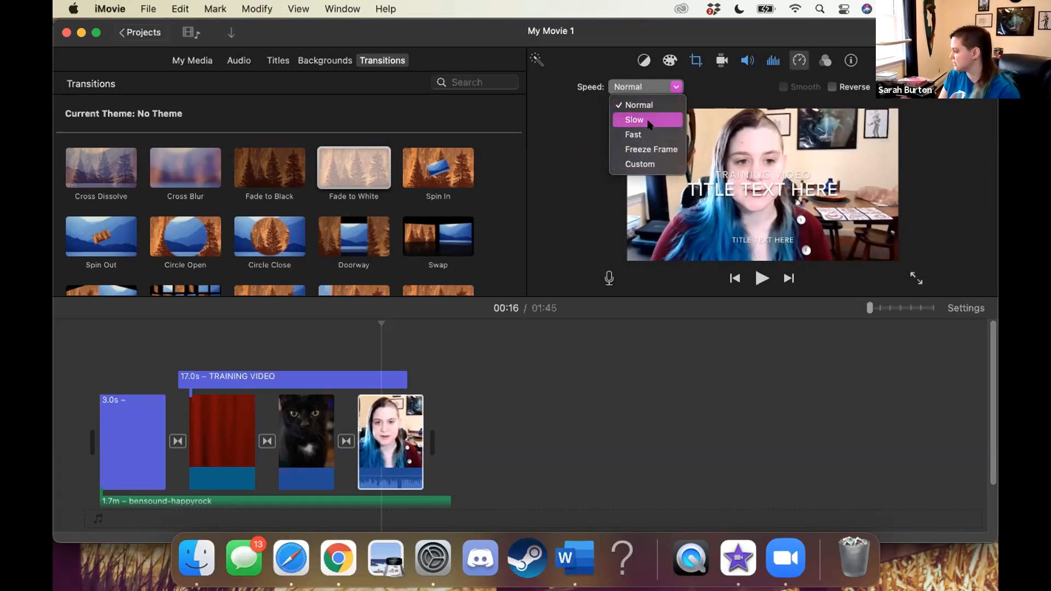
pyautogui.click(677, 92)
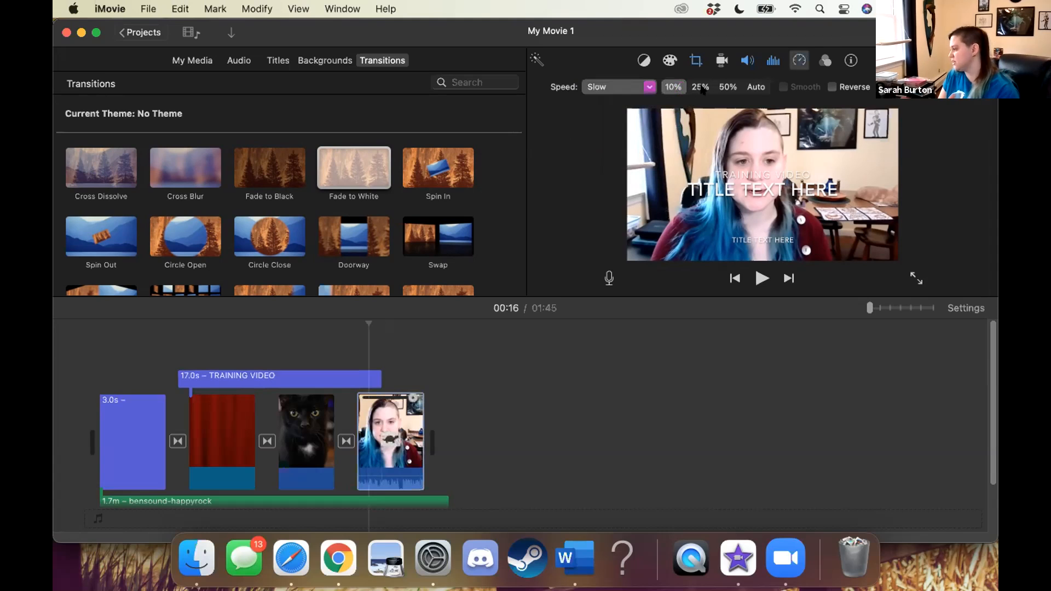
pyautogui.click(700, 87)
pyautogui.click(727, 87)
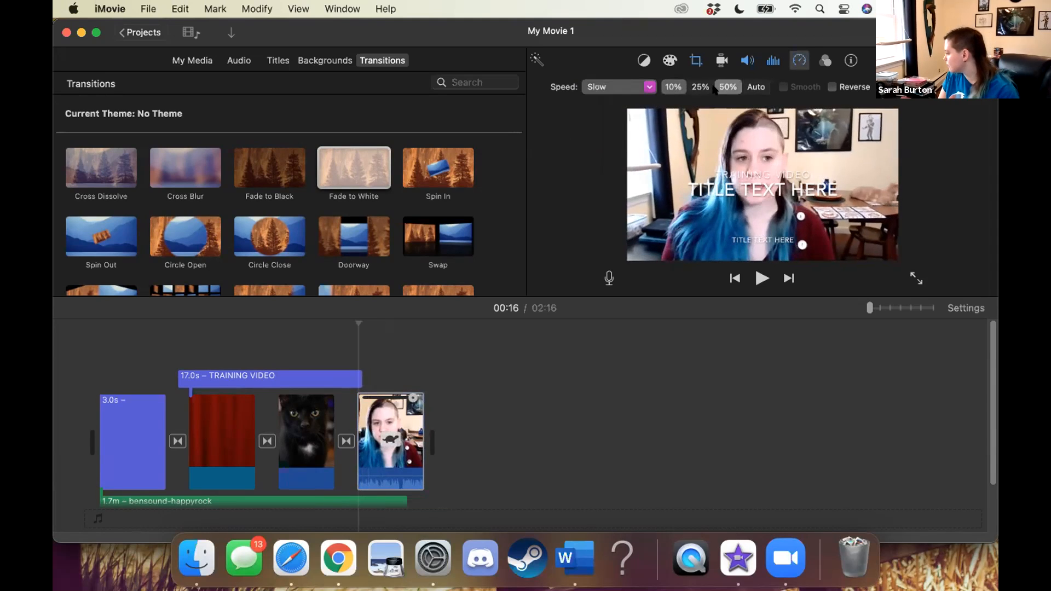
pyautogui.click(647, 88)
pyautogui.click(628, 136)
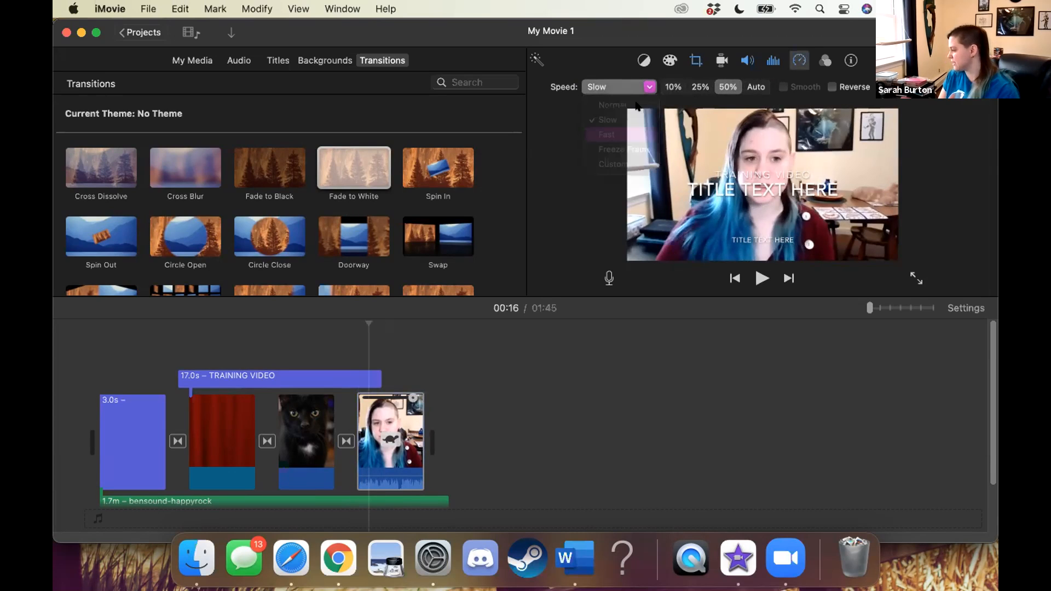
# Set the video clip to a custom speed of 15%
pyautogui.click(630, 87)
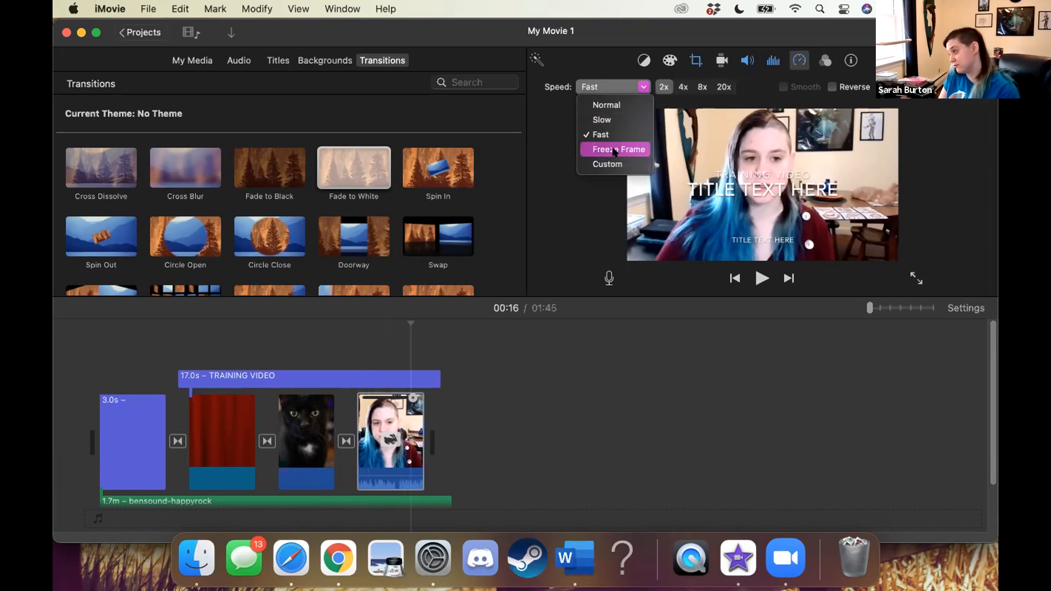
pyautogui.click(605, 164)
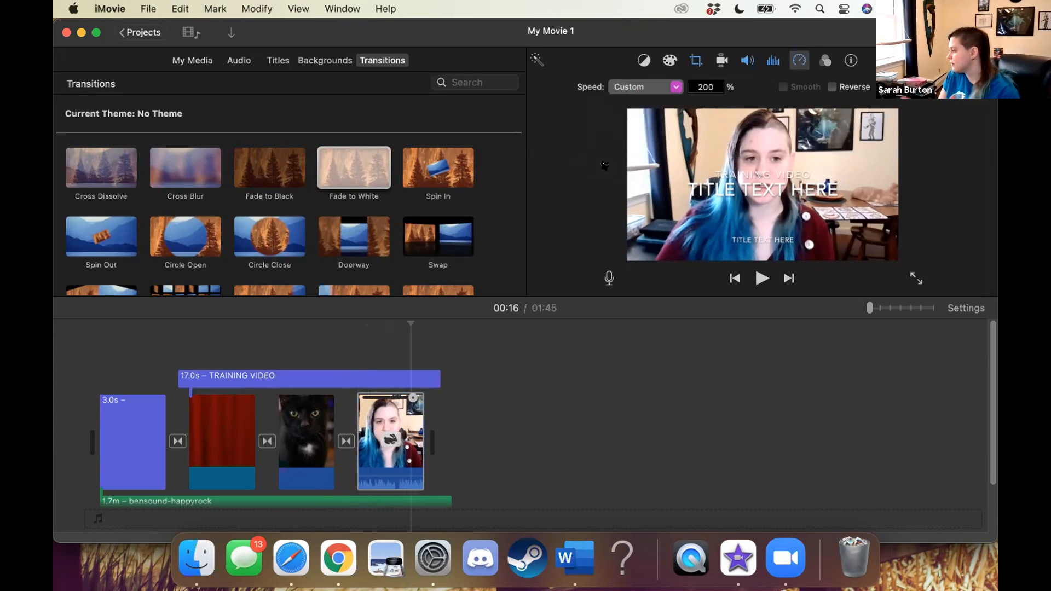
pyautogui.click(710, 87)
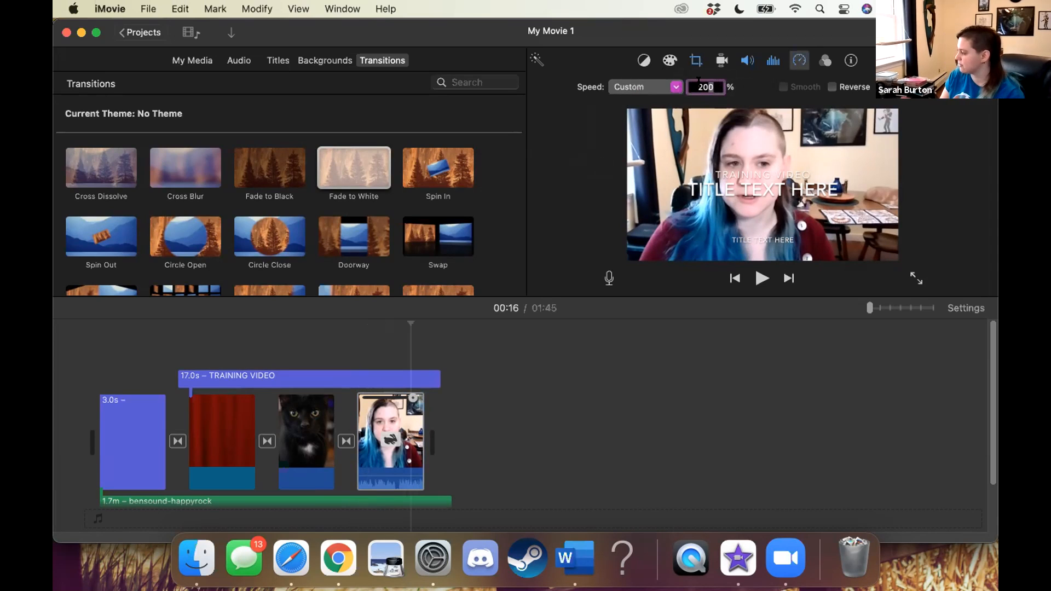
pyautogui.write('15')
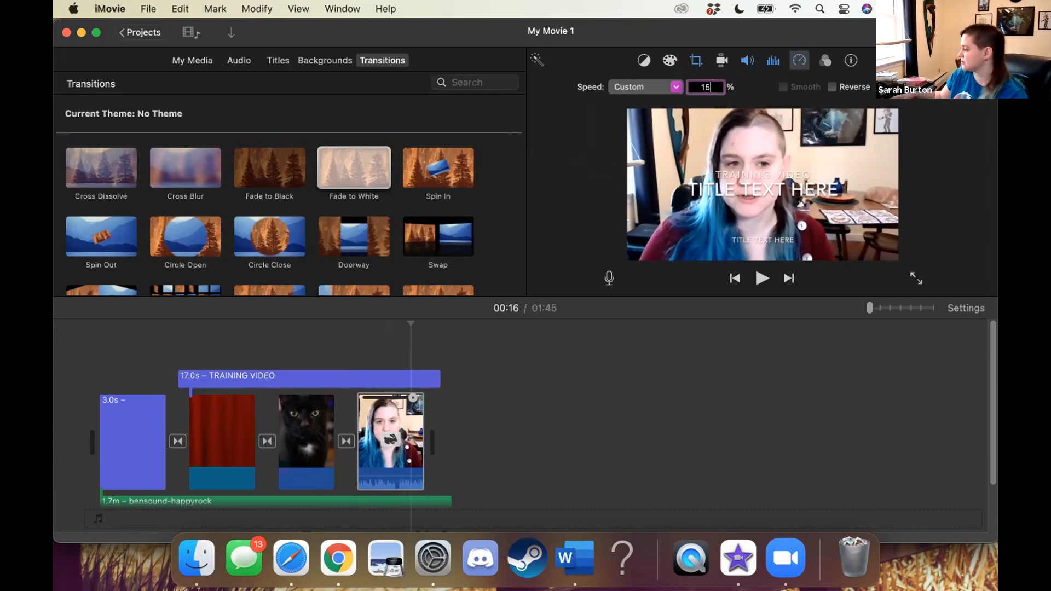
pyautogui.press('Return')
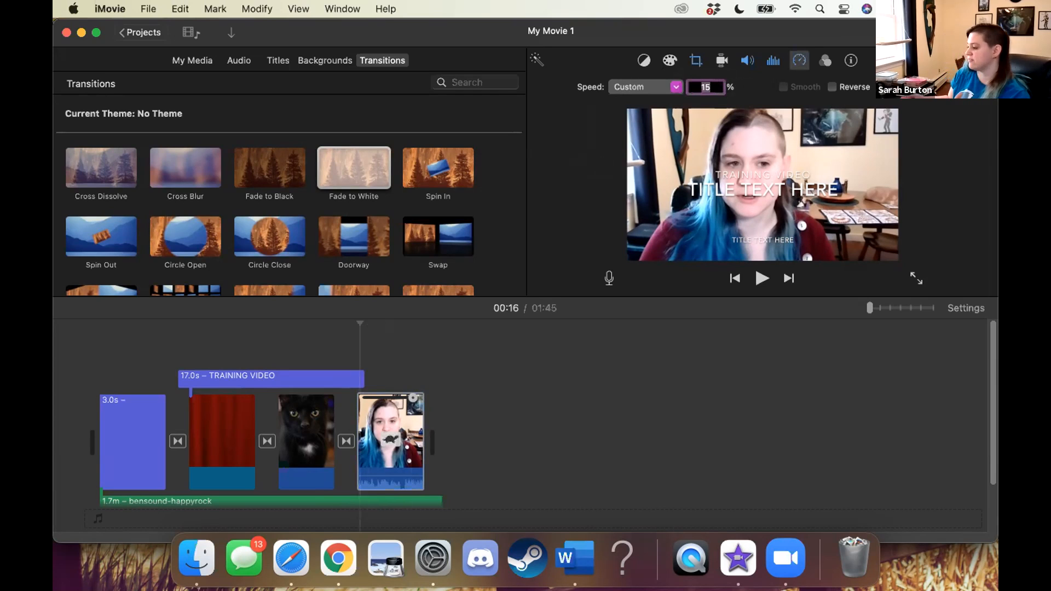
# Apply the Silent Era clip filter to the video clip and view its clip information
pyautogui.click(820, 62)
pyautogui.click(592, 85)
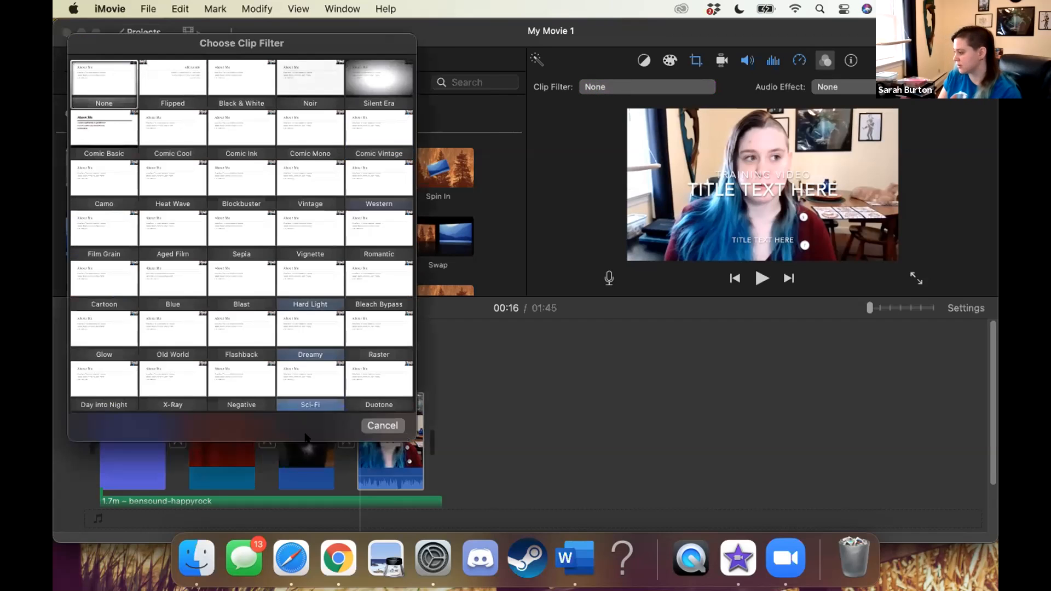
pyautogui.click(374, 80)
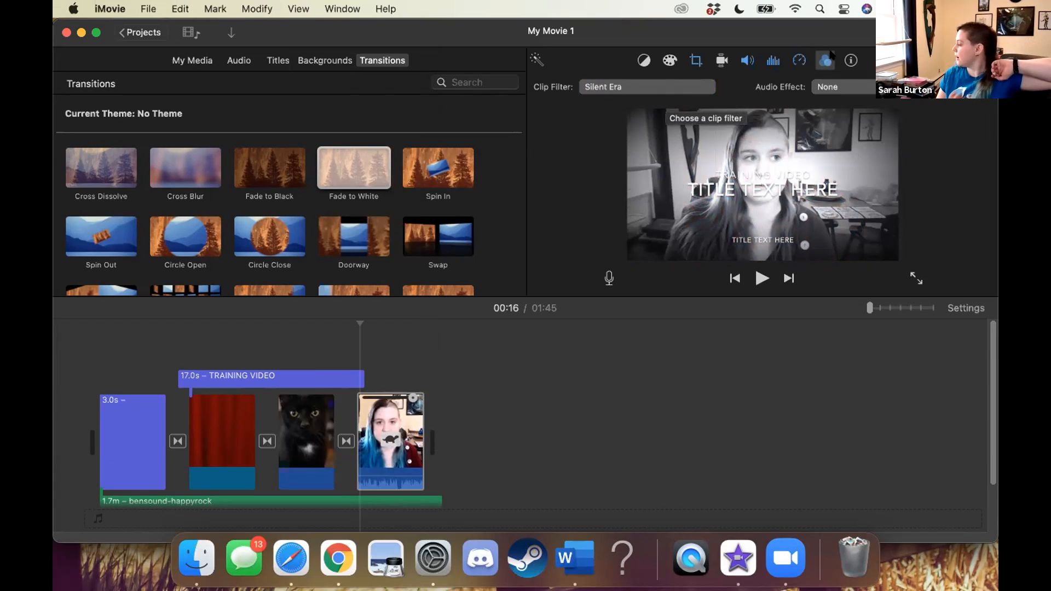
pyautogui.click(848, 61)
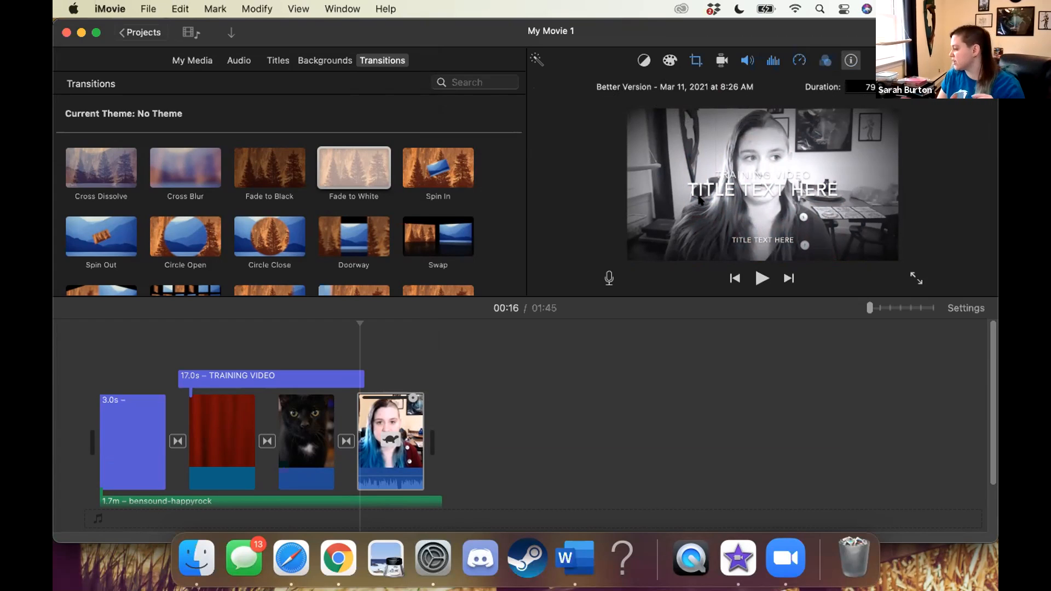
# Show the project media and enable Stabilize Shaky Video at 33% for the video clip
pyautogui.click(183, 60)
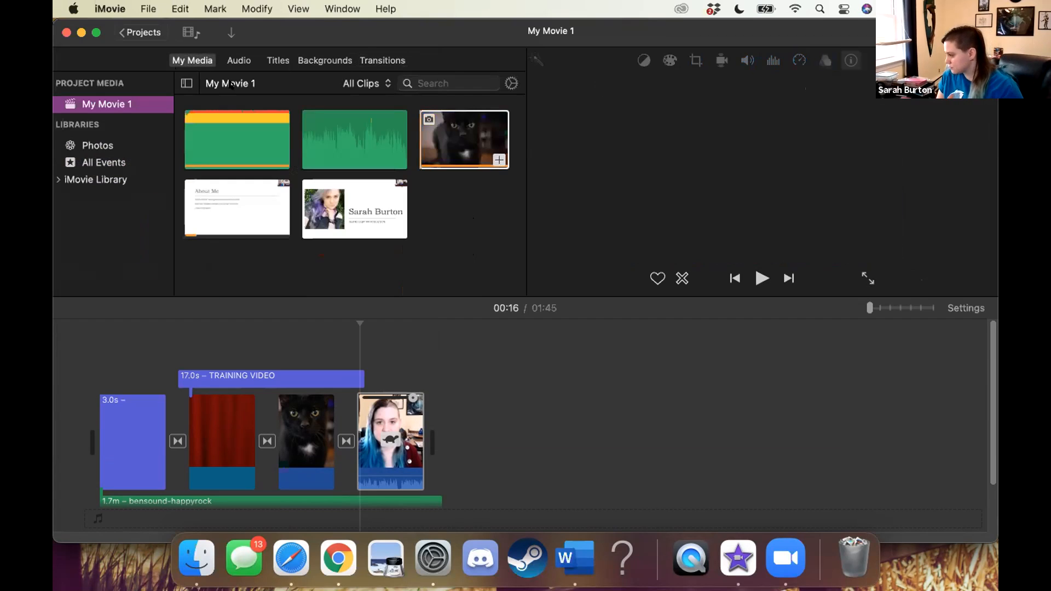
pyautogui.click(497, 392)
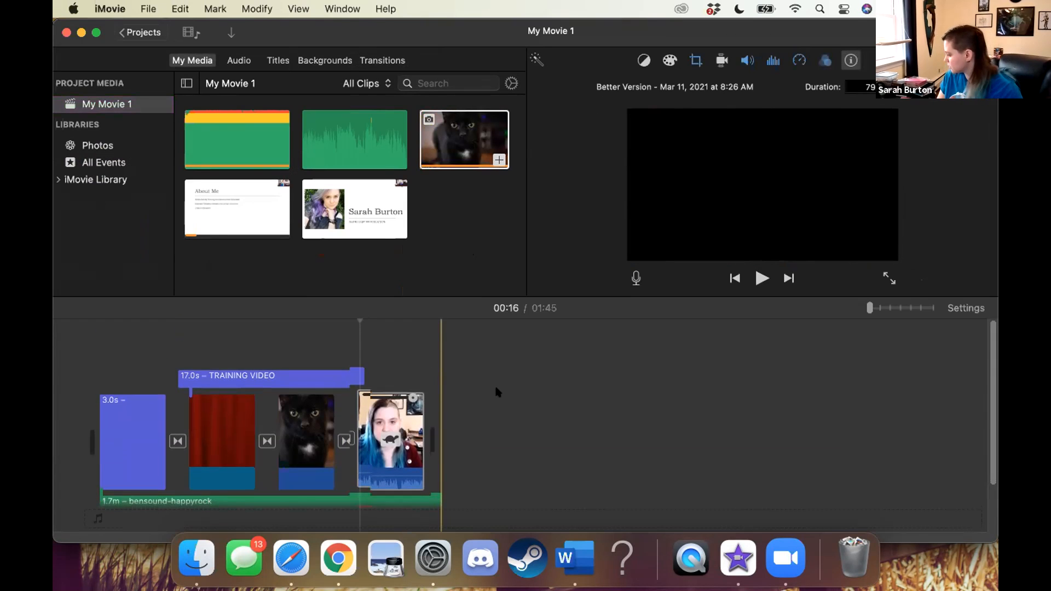
pyautogui.scroll(1, 497, 392)
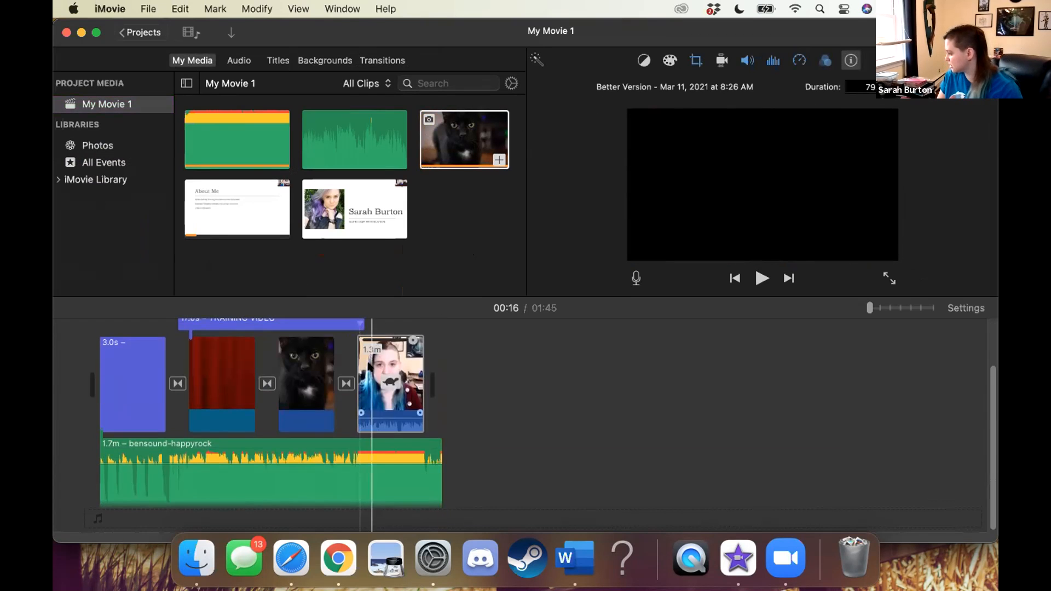
pyautogui.scroll(3, 370, 368)
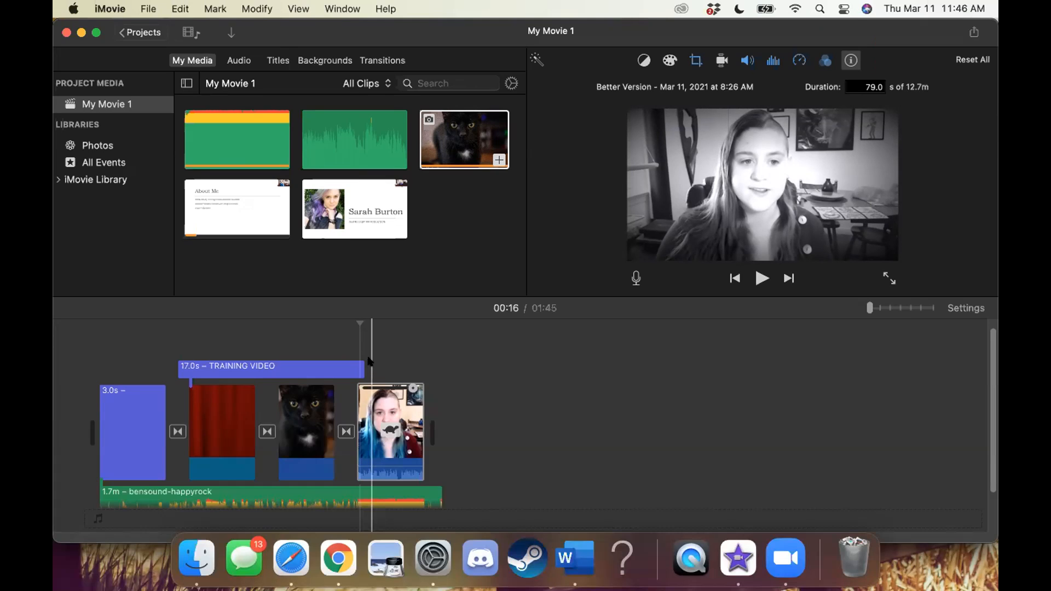
pyautogui.click(720, 61)
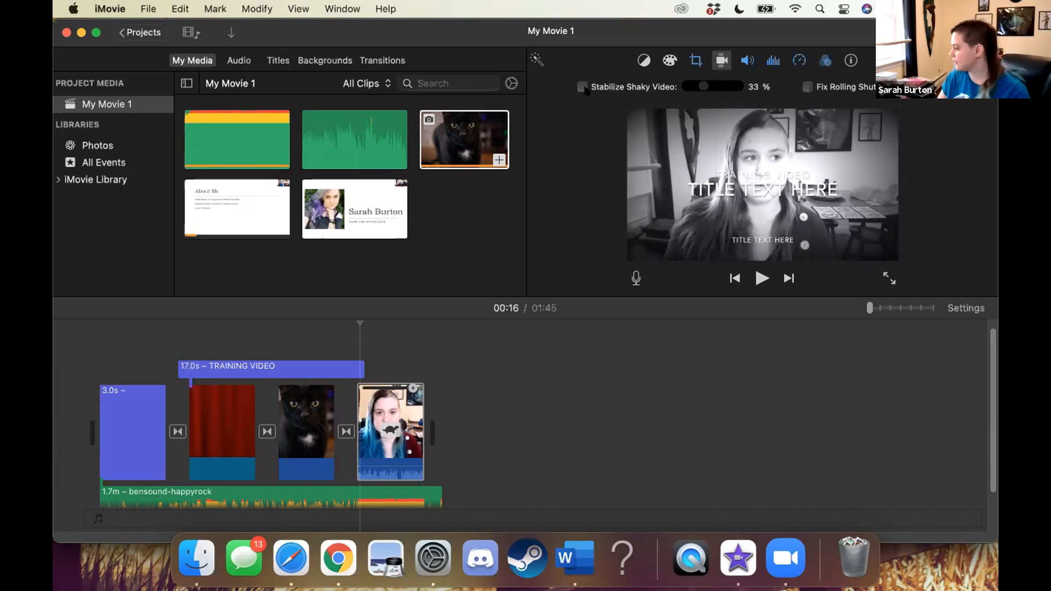
pyautogui.click(581, 86)
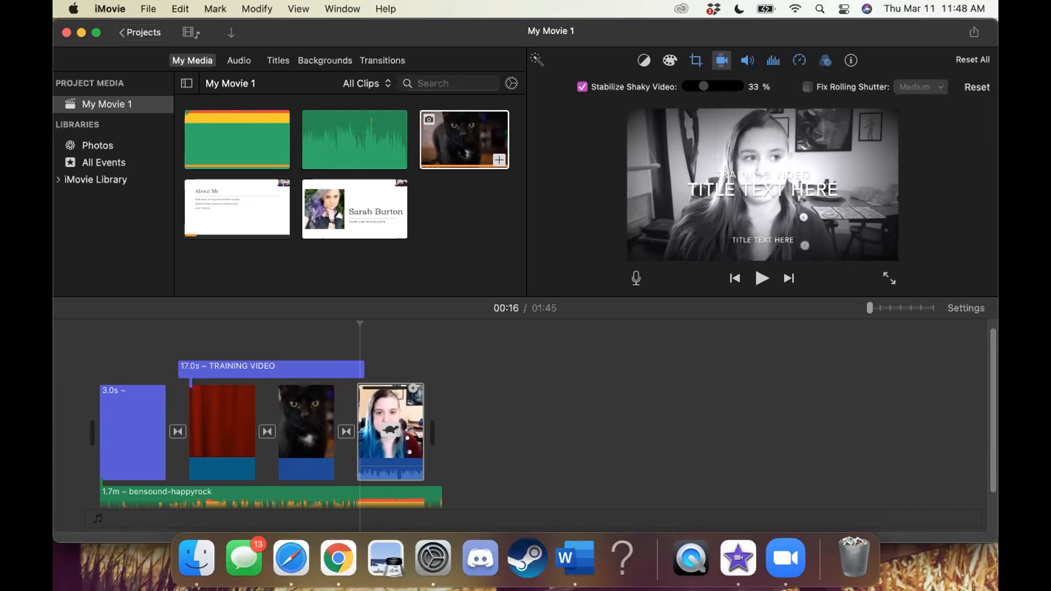
# Move the cat photo out of the main timeline track and attach it as an overlay above the start of the video clip
pyautogui.click(464, 153)
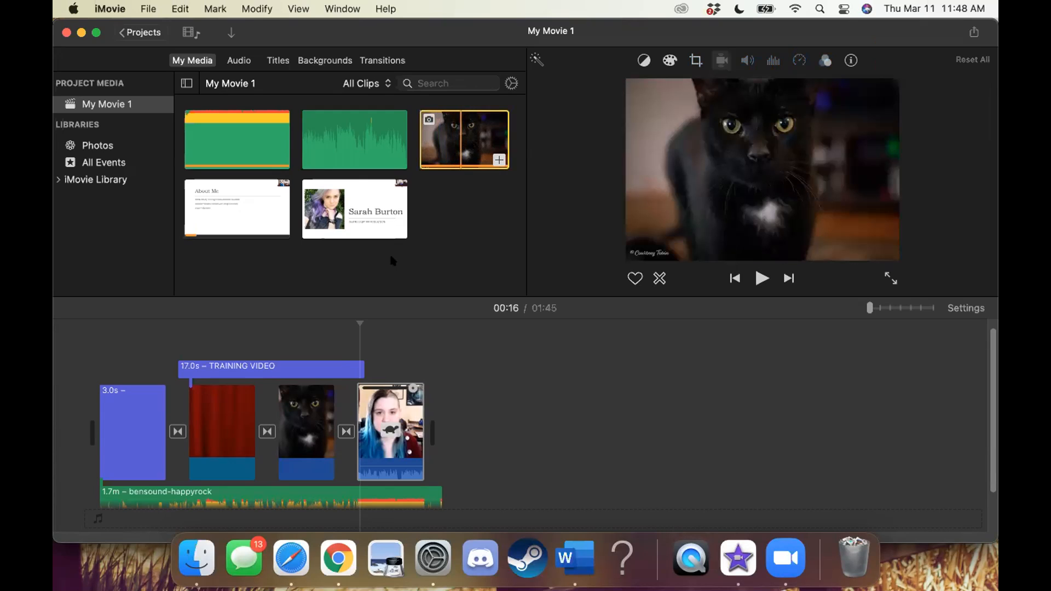
pyautogui.click(276, 418)
pyautogui.scroll(-2, 276, 419)
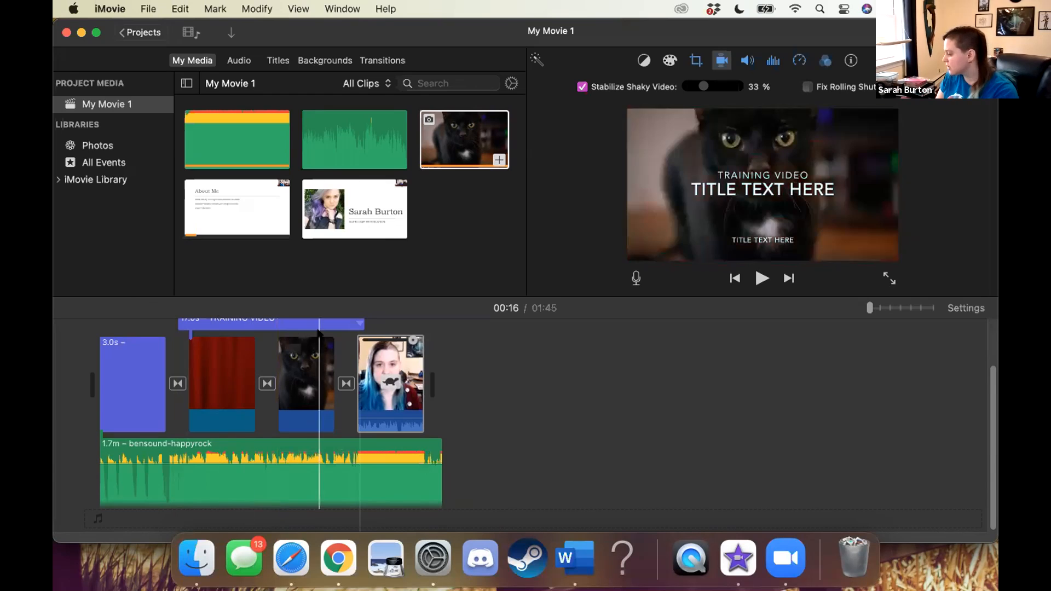
pyautogui.scroll(3, 293, 394)
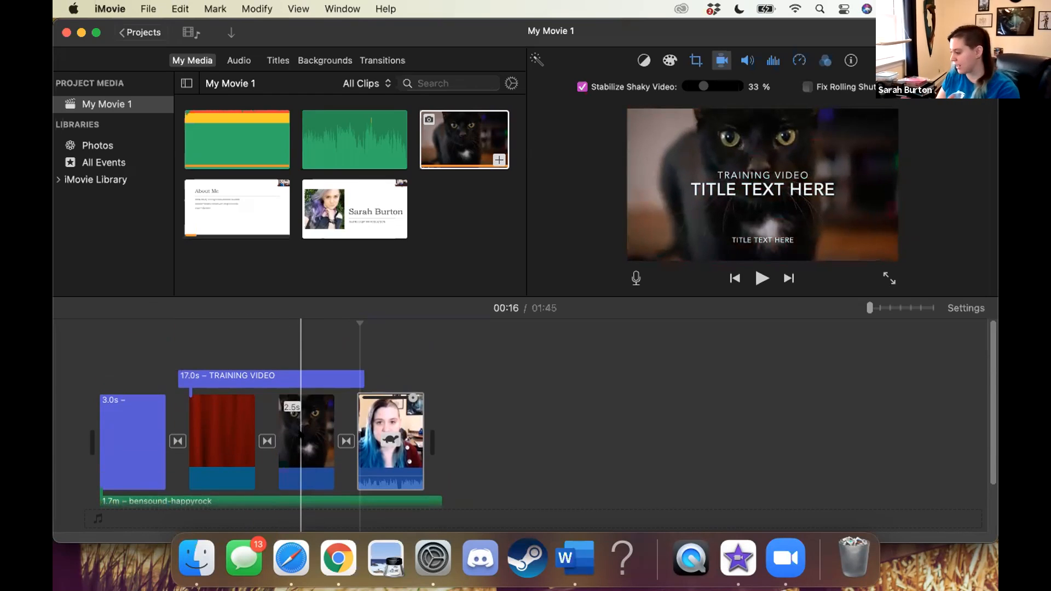
pyautogui.moveTo(311, 426); pyautogui.dragTo(359, 342)
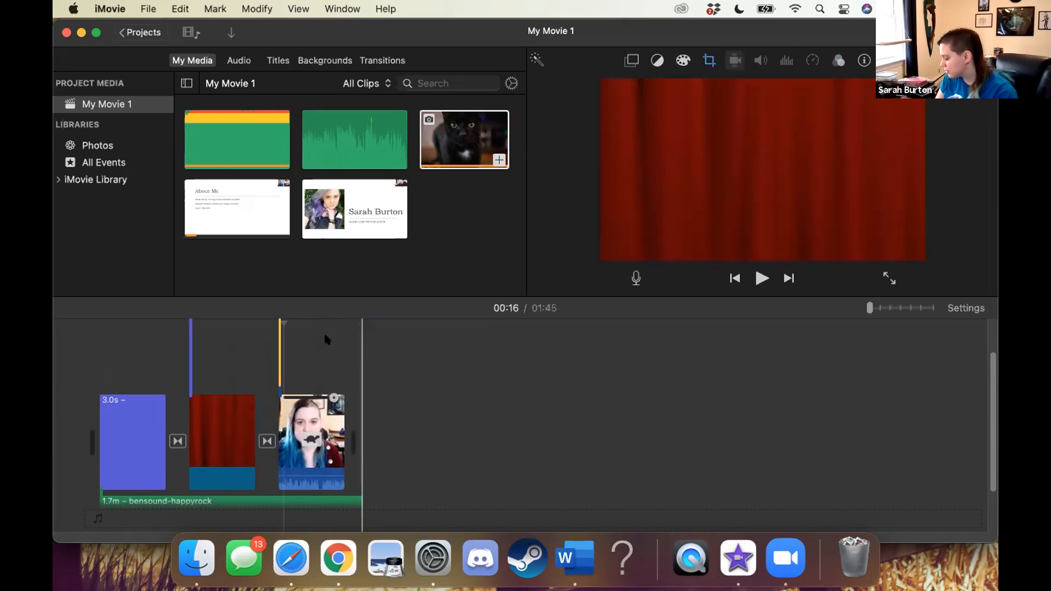
# Play back the movie around the end of the red curtain background to preview the overlaid cat photo
pyautogui.click(265, 315)
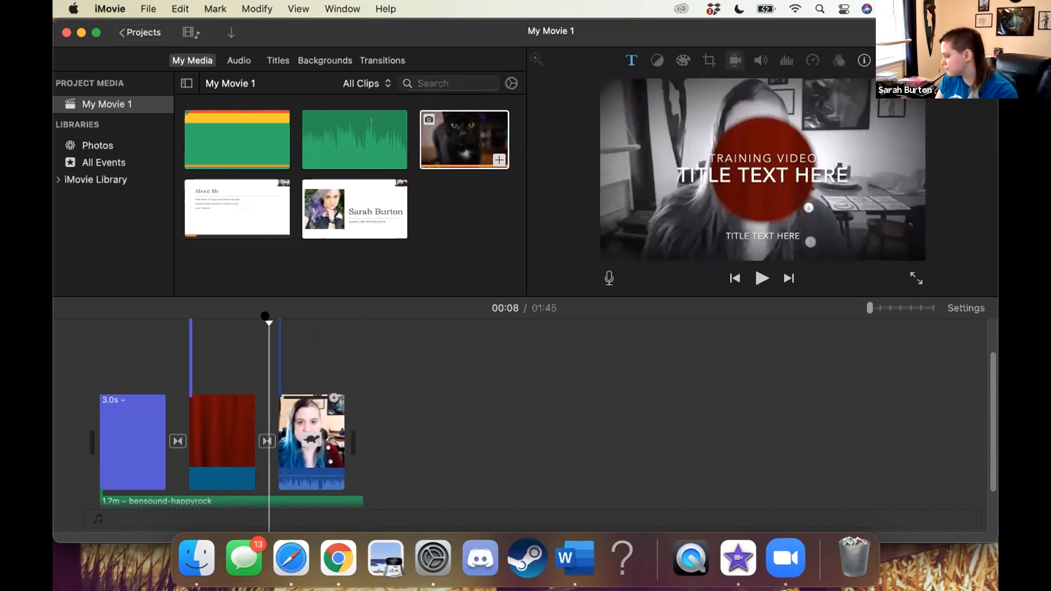
pyautogui.press('space')
pyautogui.press('space')
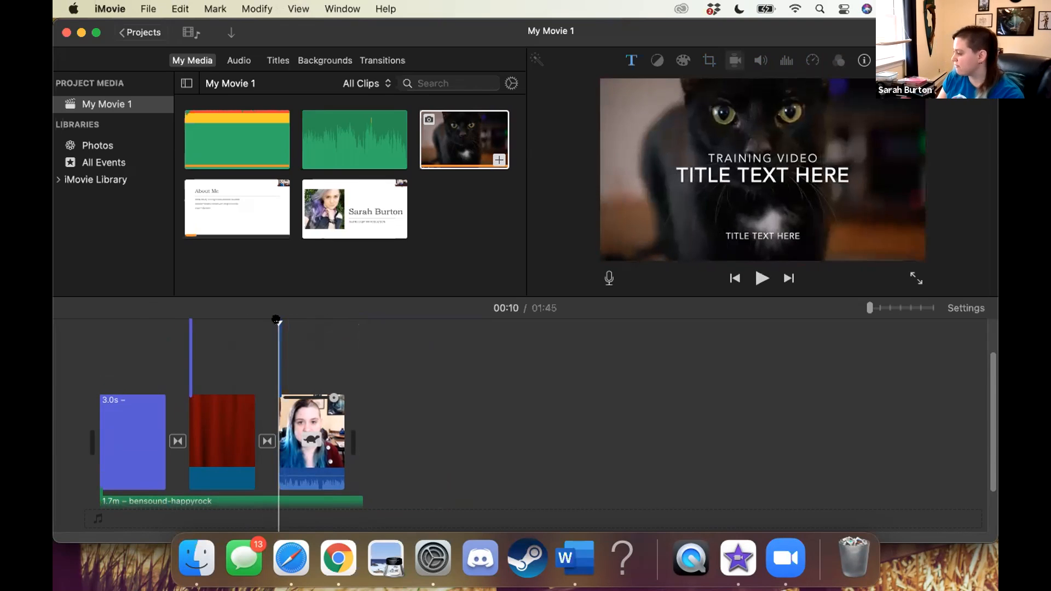
pyautogui.press('space')
pyautogui.press('space')
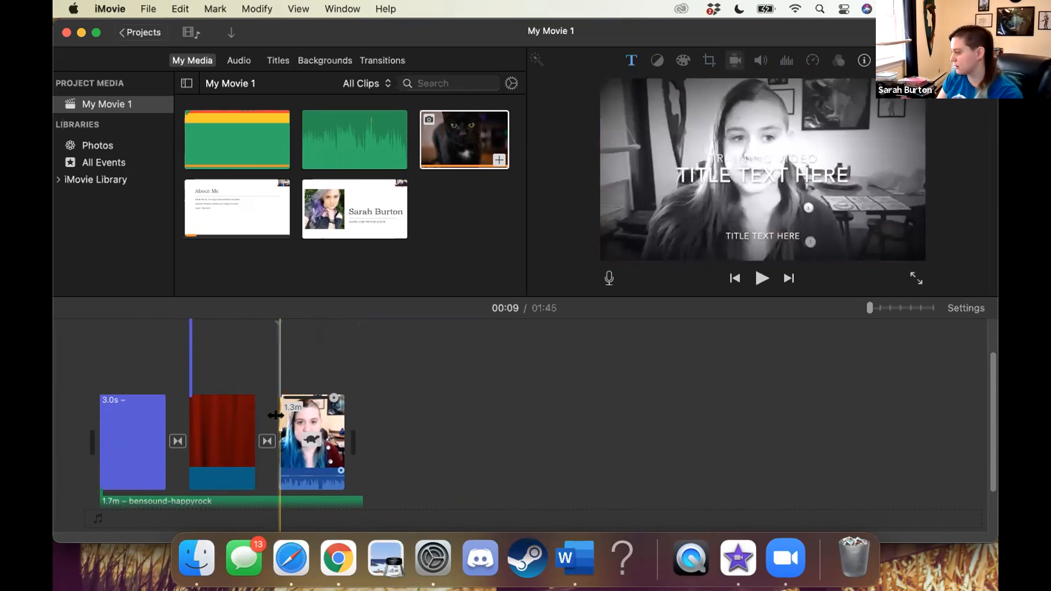
pyautogui.press('space')
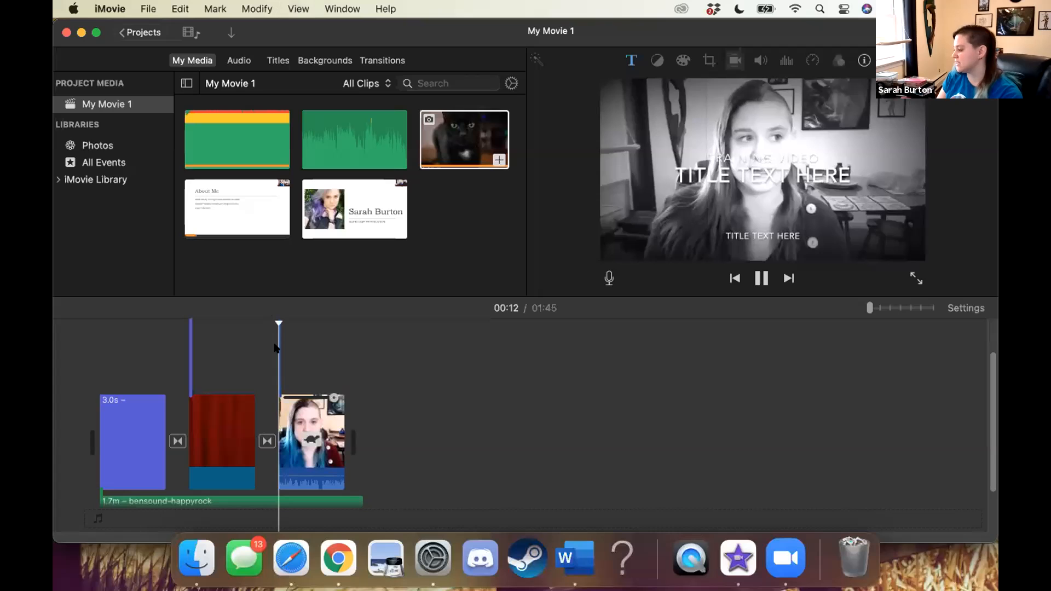
pyautogui.press('space')
pyautogui.press('space')
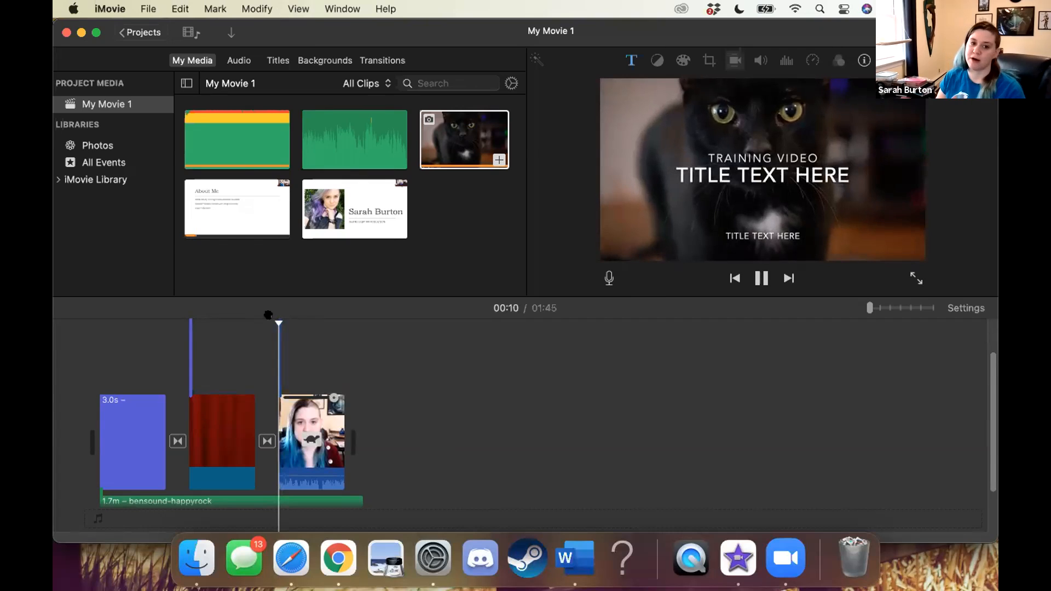
pyautogui.press('space')
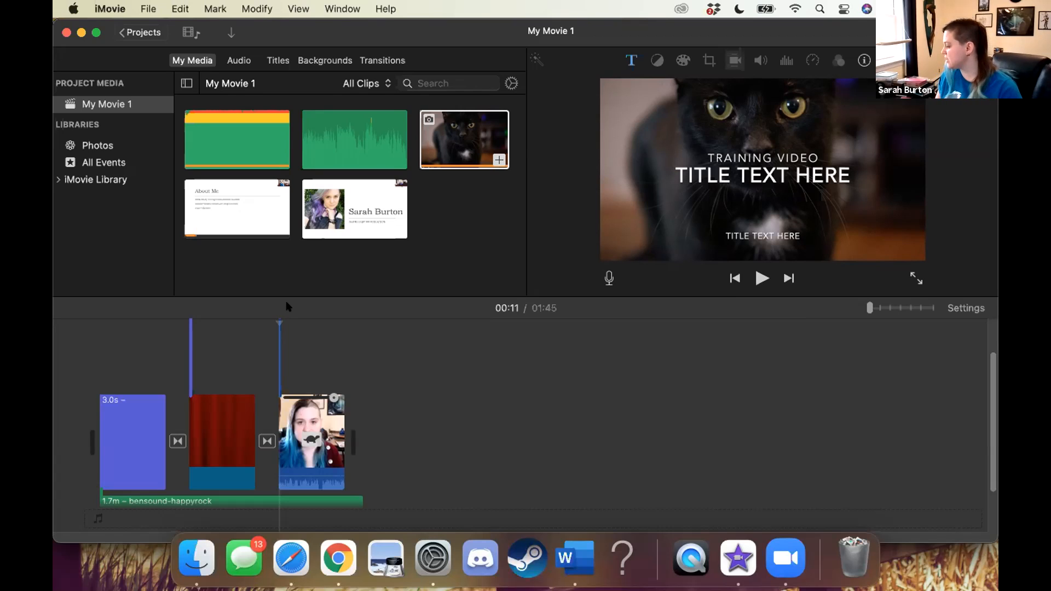
# Select the bensound-happyrock music clip in the timeline and view its available clip commands
pyautogui.scroll(-4, 329, 419)
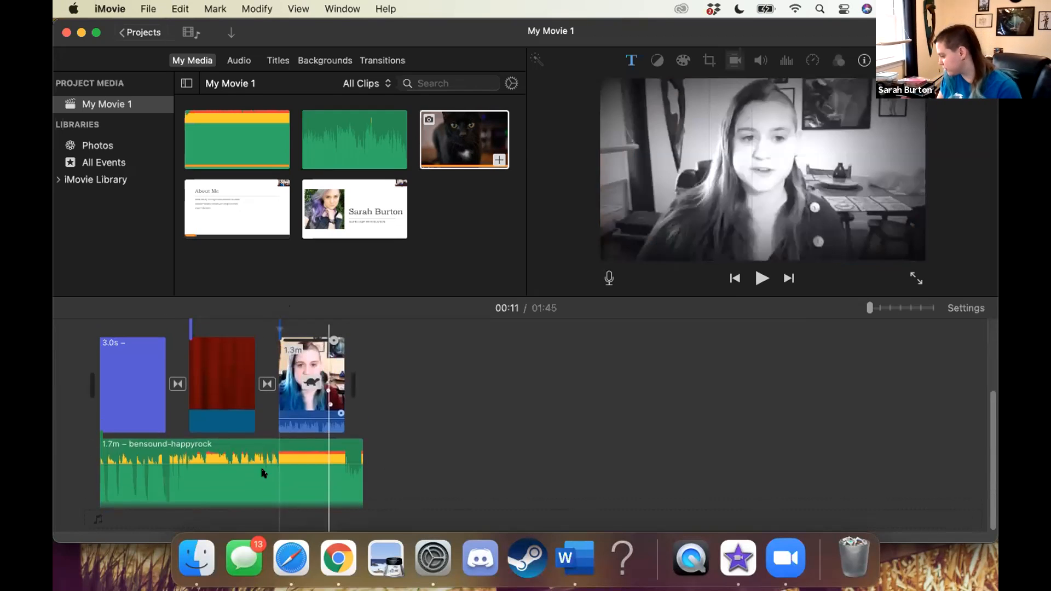
pyautogui.click(254, 473)
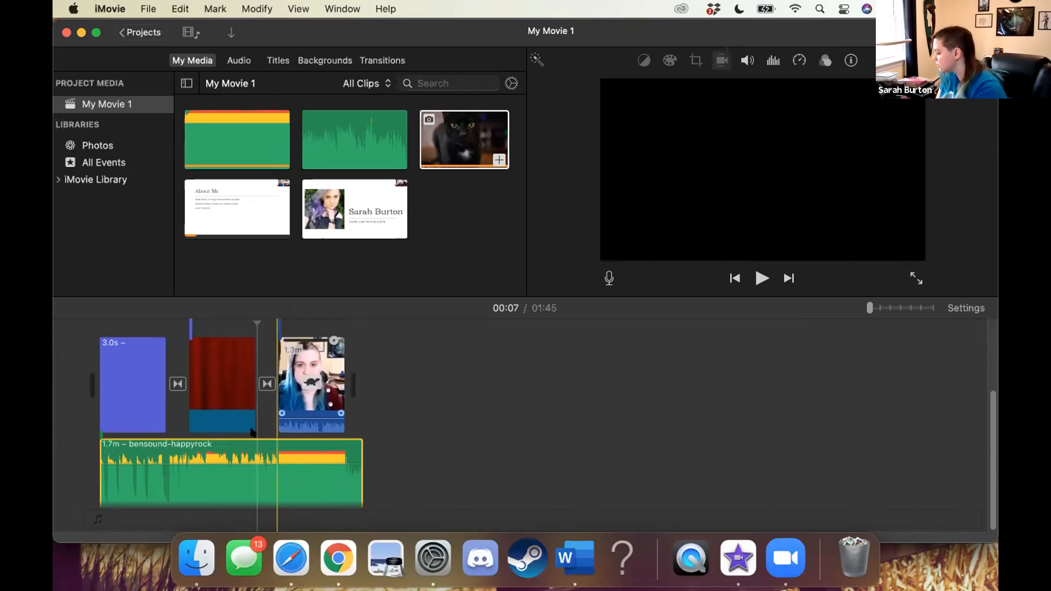
pyautogui.rightClick(240, 455)
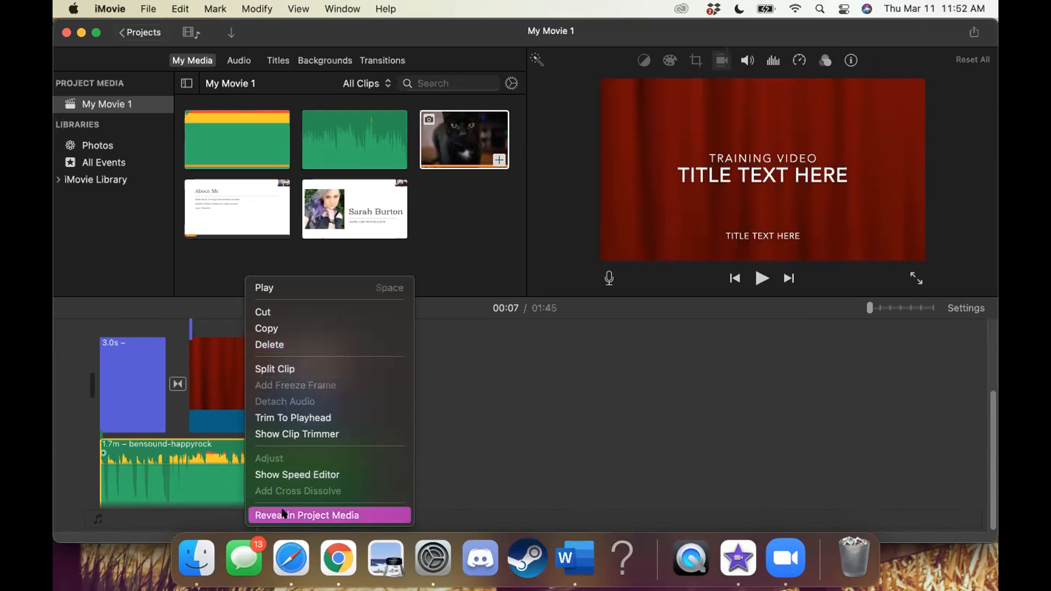
pyautogui.click(185, 475)
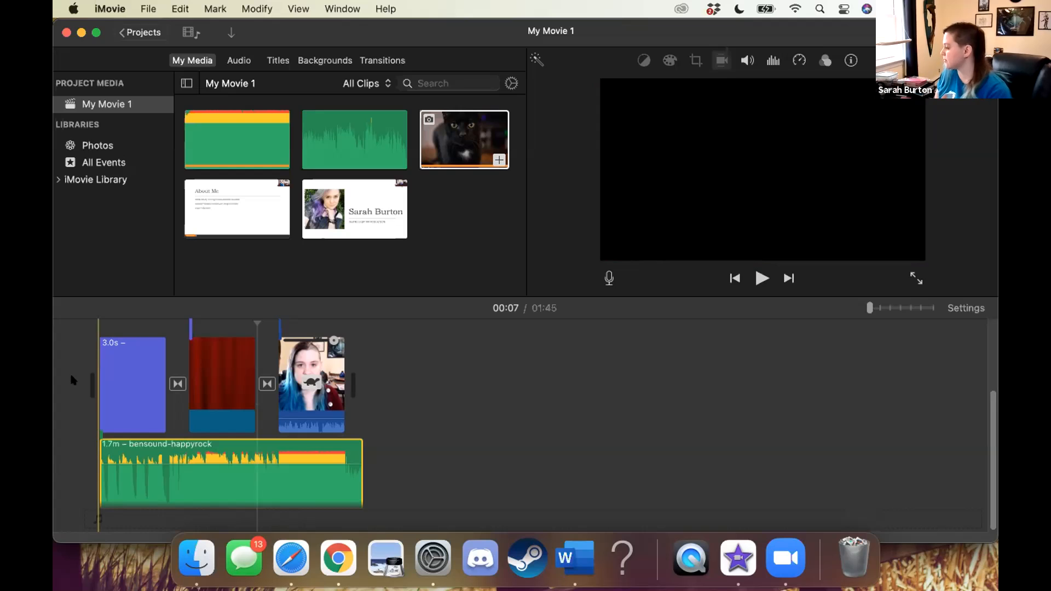
# Export the movie as a 1080p high-quality video and audio file named Training Video in the Documents folder
pyautogui.click(148, 9)
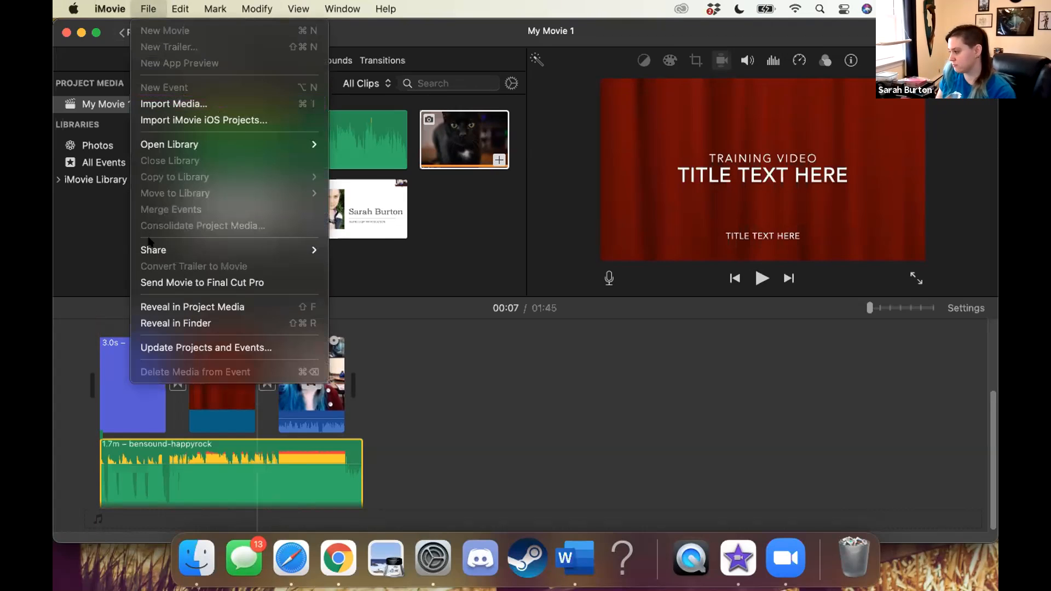
pyautogui.moveTo(151, 247)
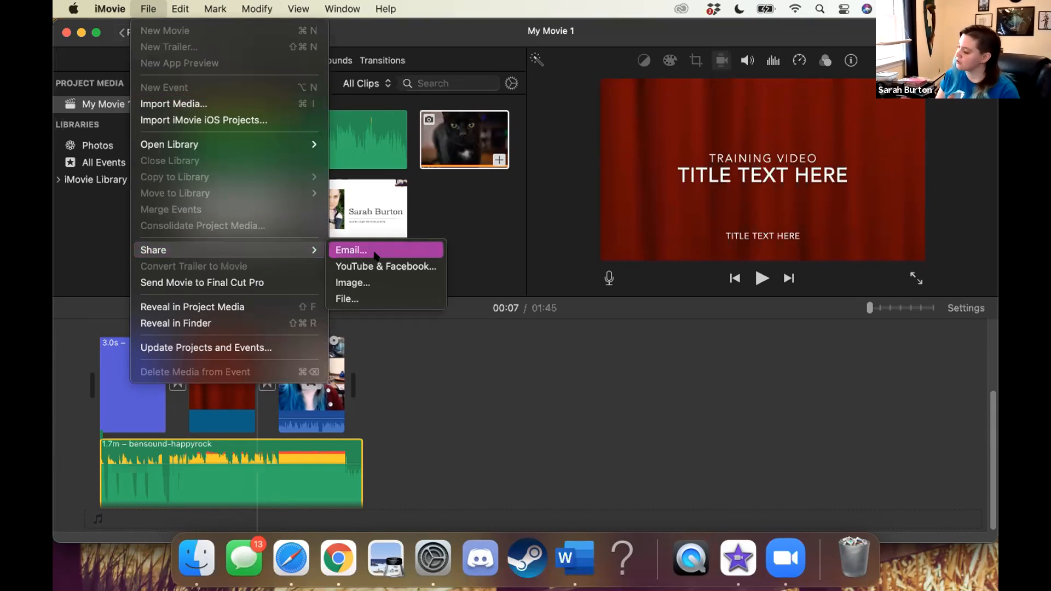
pyautogui.click(369, 296)
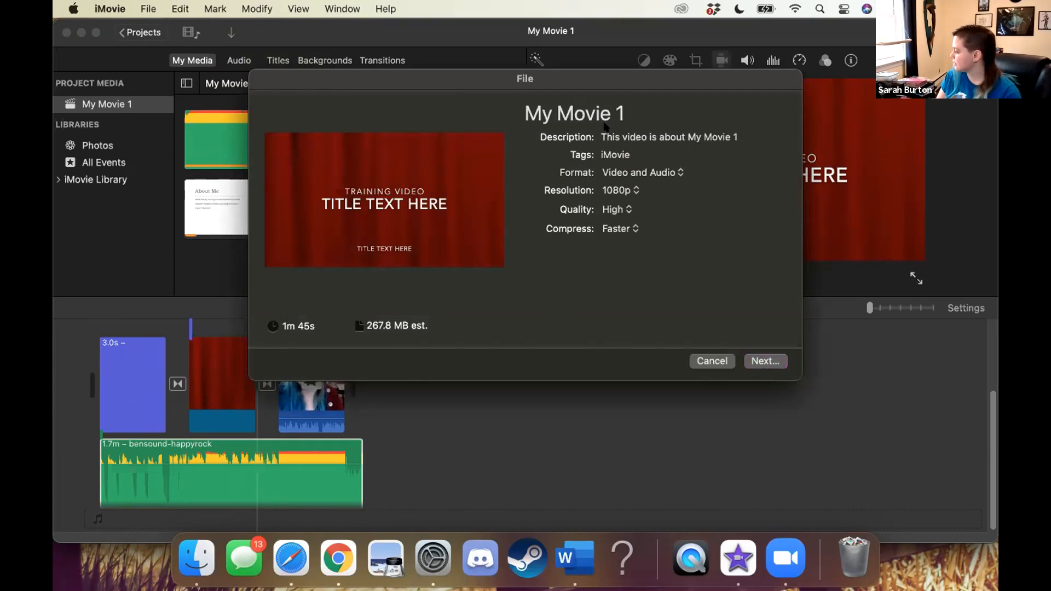
pyautogui.click(758, 356)
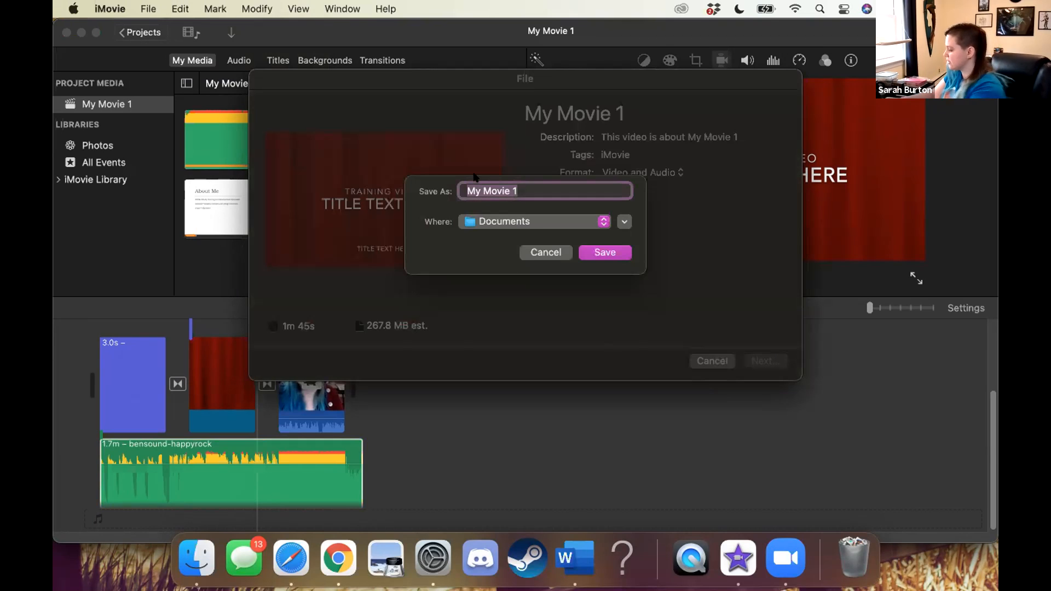
pyautogui.write('Traini')
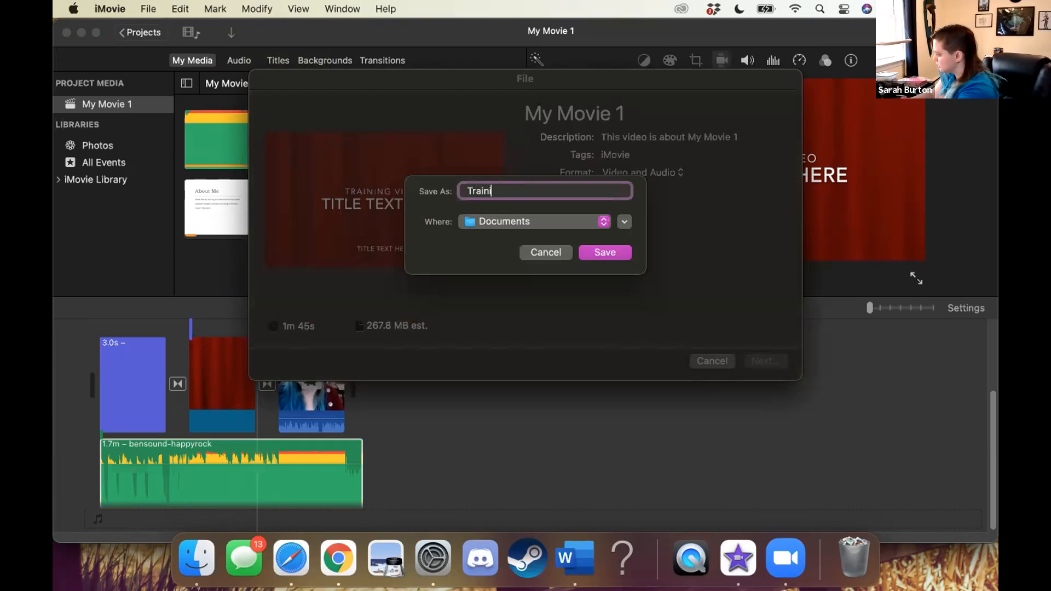
pyautogui.write('ng Video')
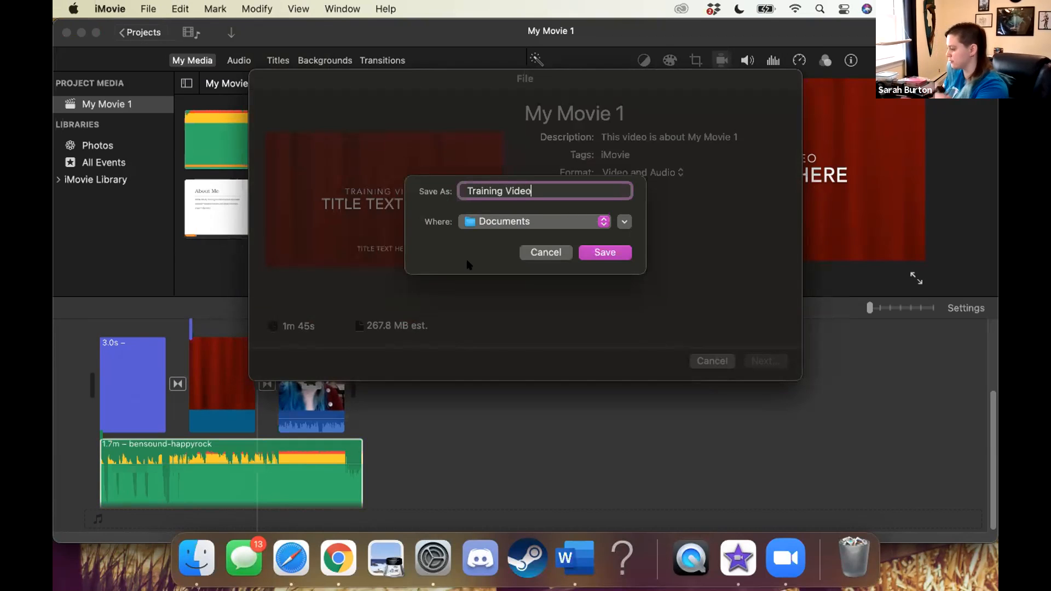
pyautogui.click(605, 250)
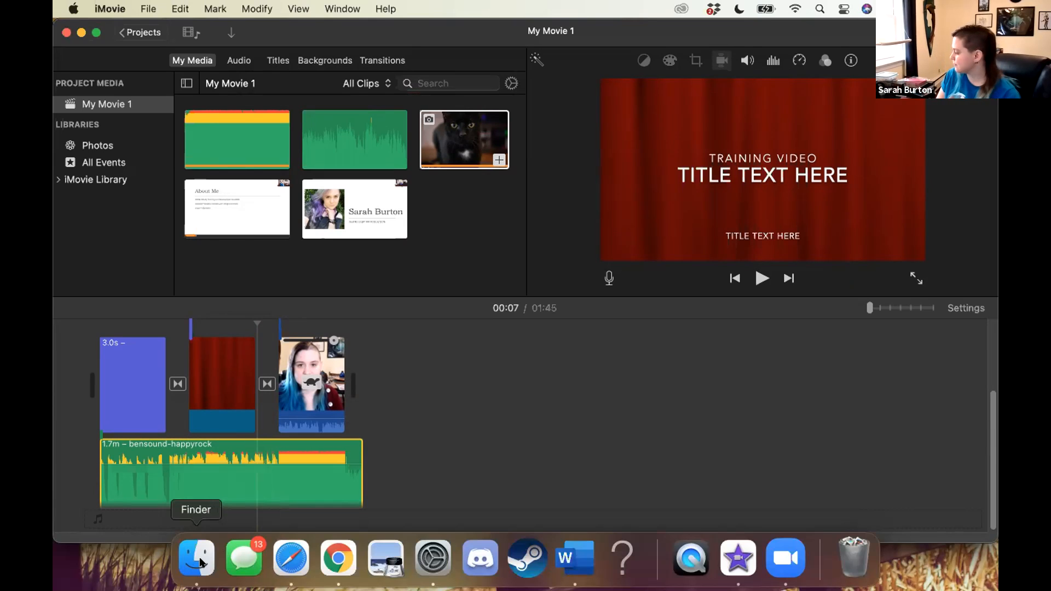
# Switch to Finder and examine the exported Training Video.mp4 alongside My Movie.mp4 in the Documents folder
pyautogui.click(197, 559)
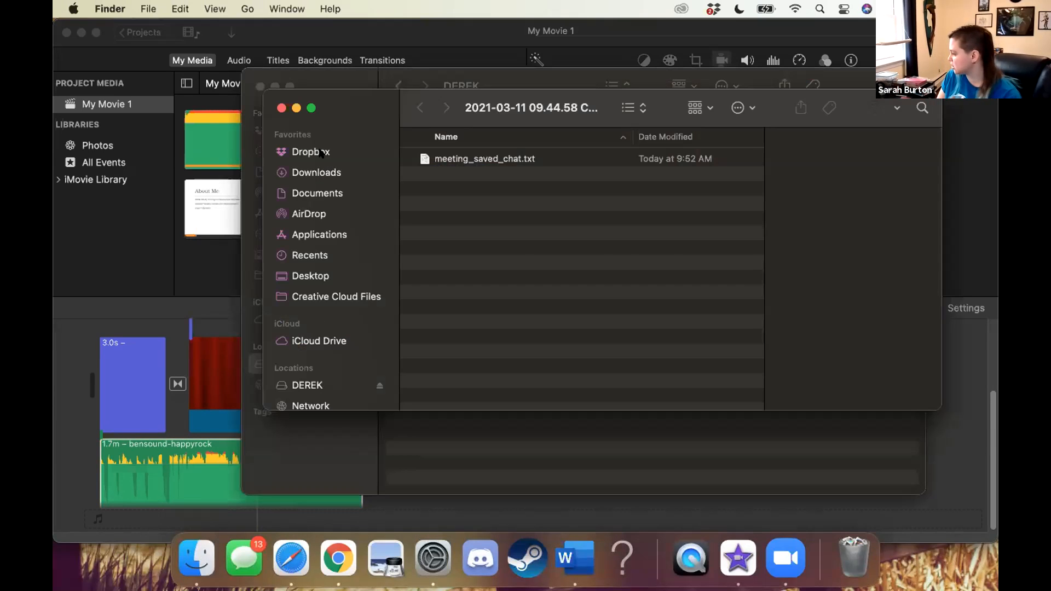
pyautogui.click(321, 193)
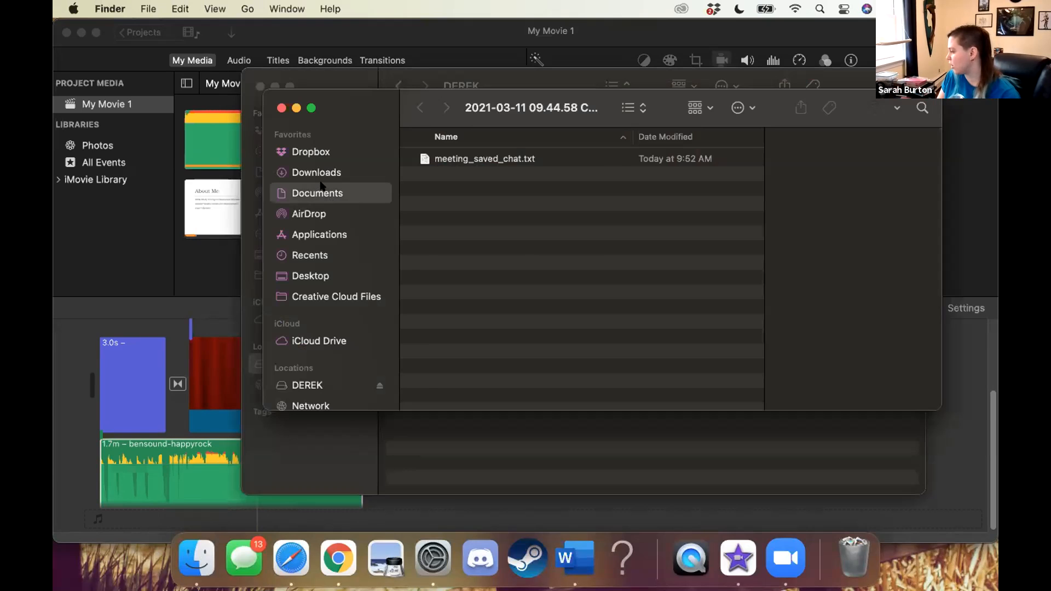
pyautogui.scroll(-2, 475, 220)
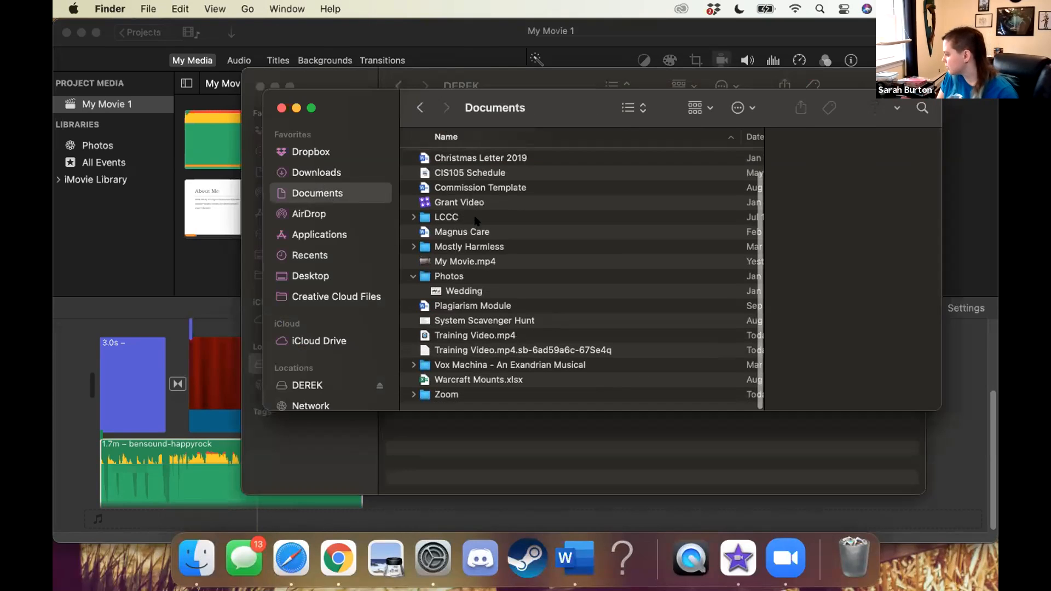
pyautogui.click(445, 263)
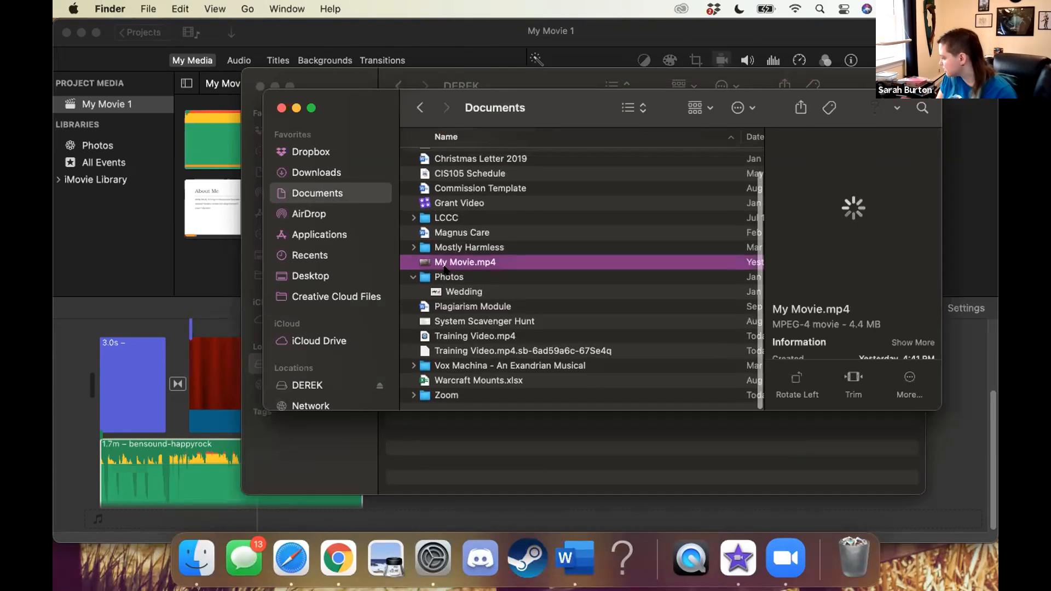
pyautogui.click(444, 338)
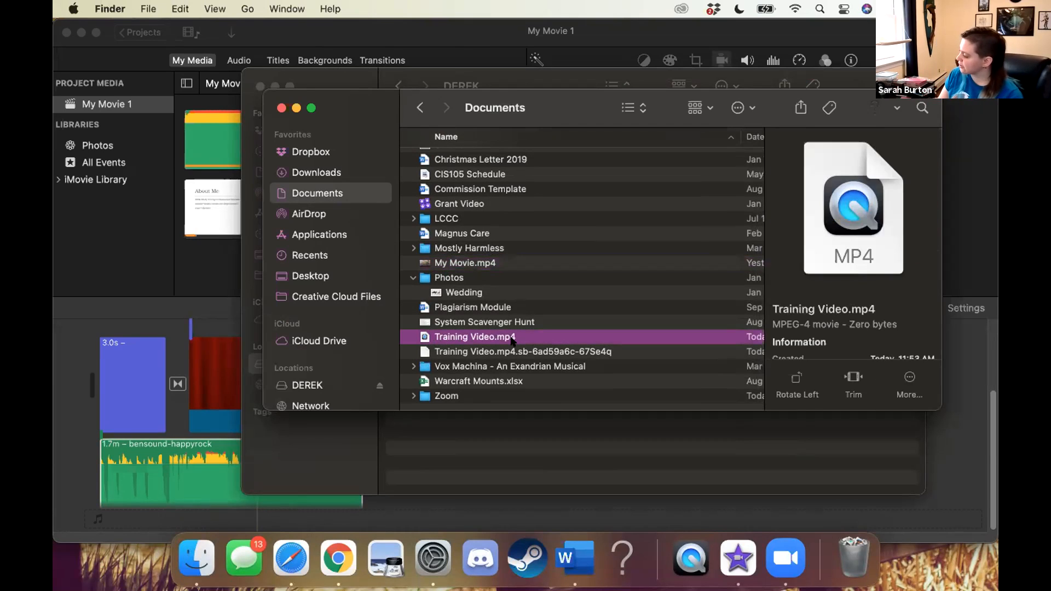
pyautogui.click(494, 336)
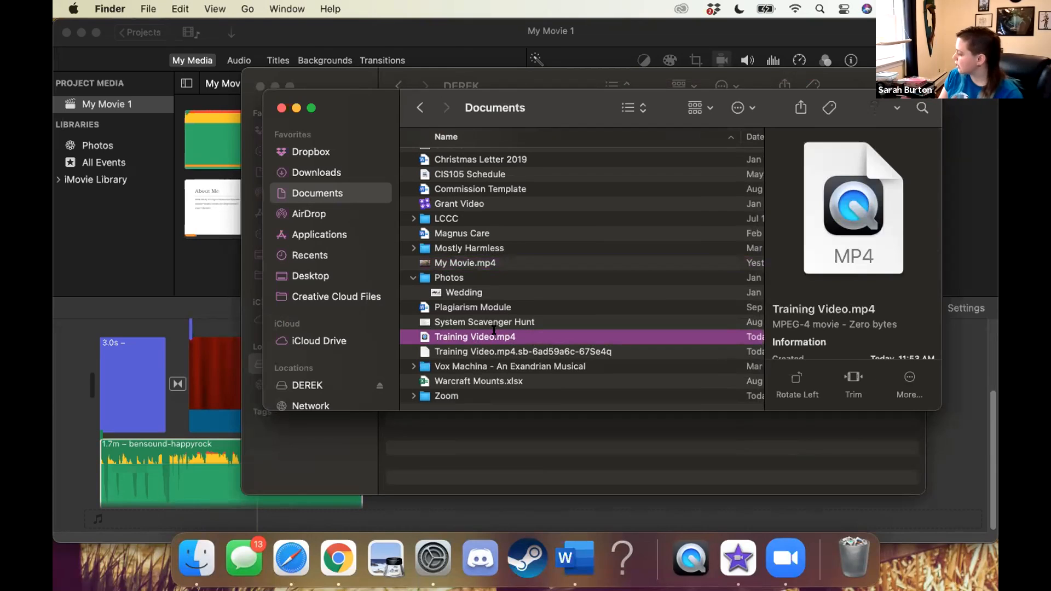
pyautogui.click(405, 325)
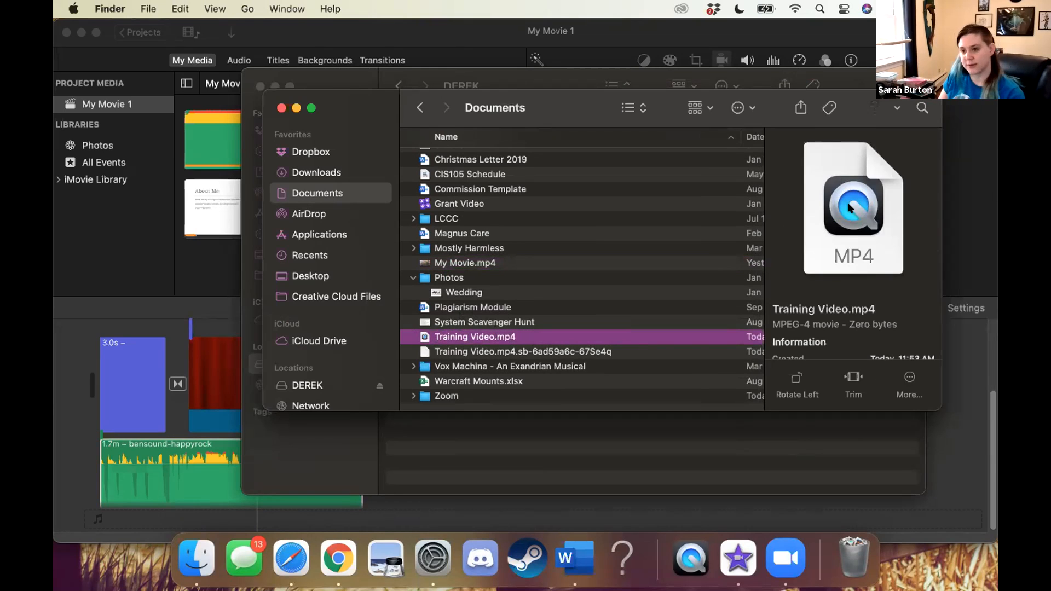
pyautogui.click(437, 265)
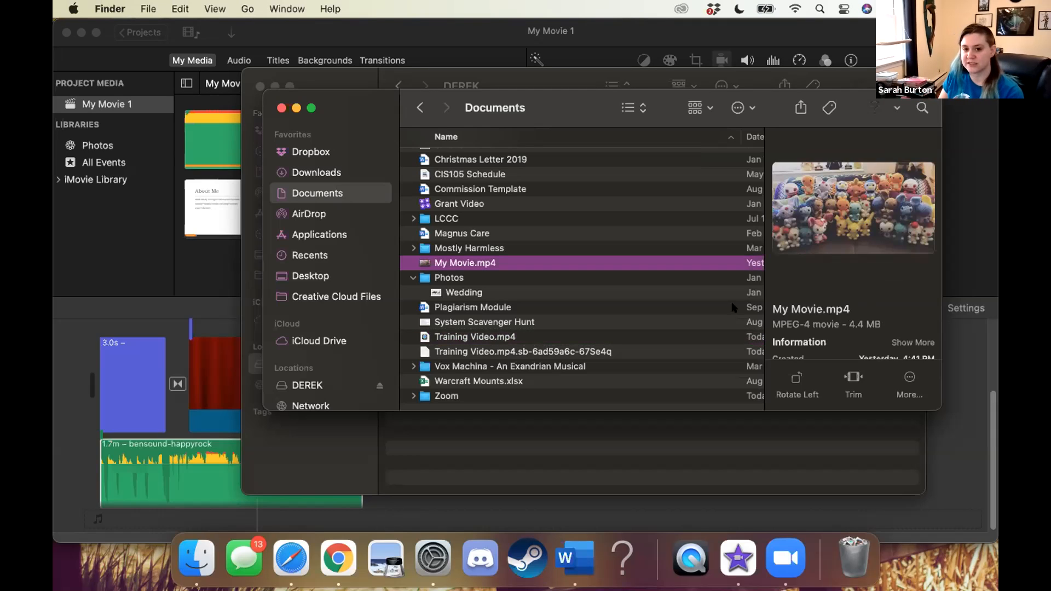
pyautogui.moveTo(863, 244)
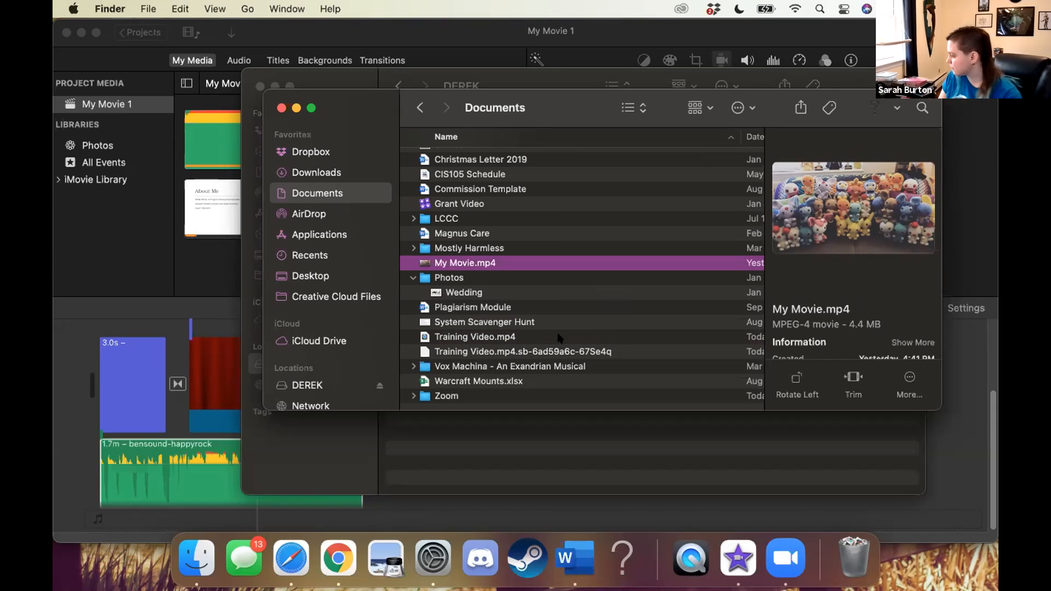
pyautogui.click(460, 338)
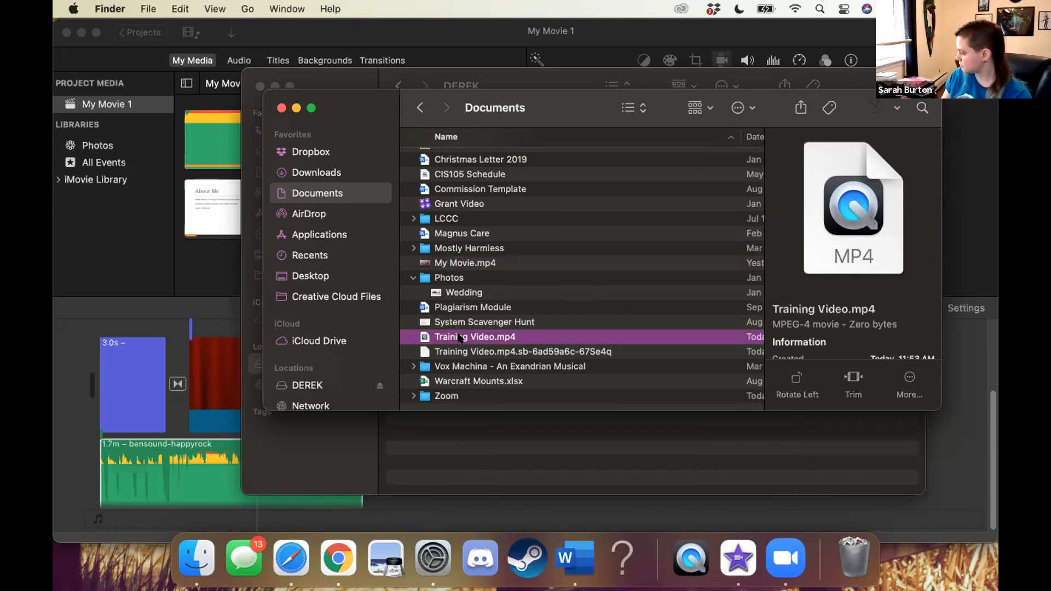